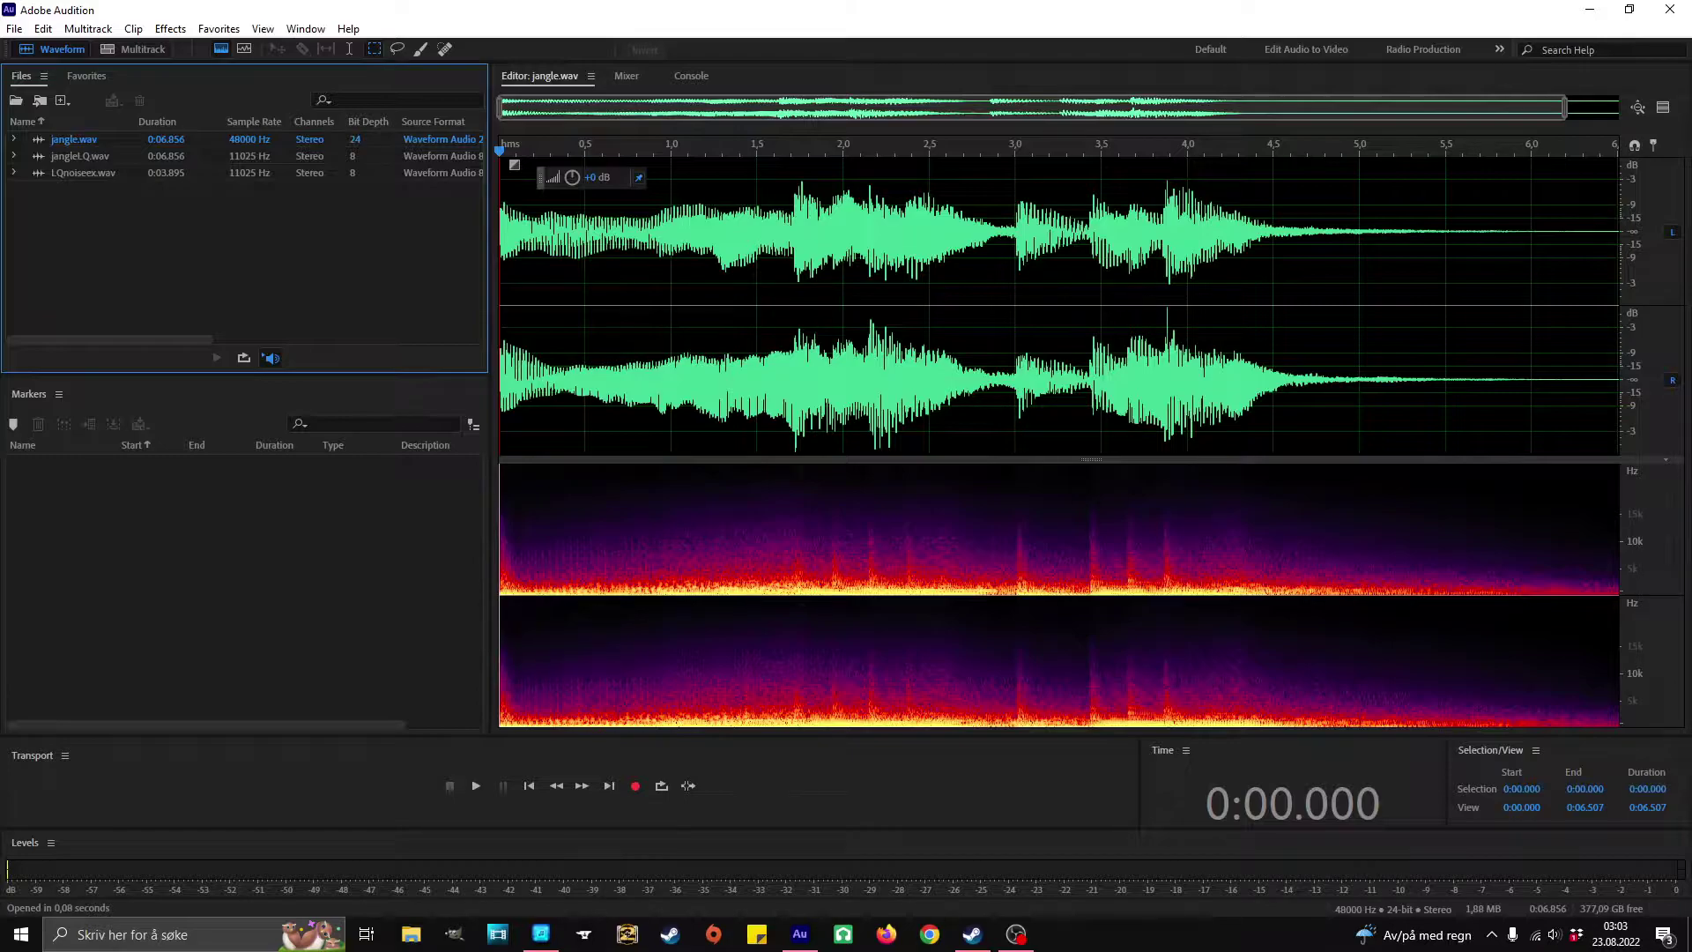
Open jangleLQ.wav, play it, and examine its waveform and spectrogram for background noise.
{"action": "double_click", "coordinate": [80, 156]}
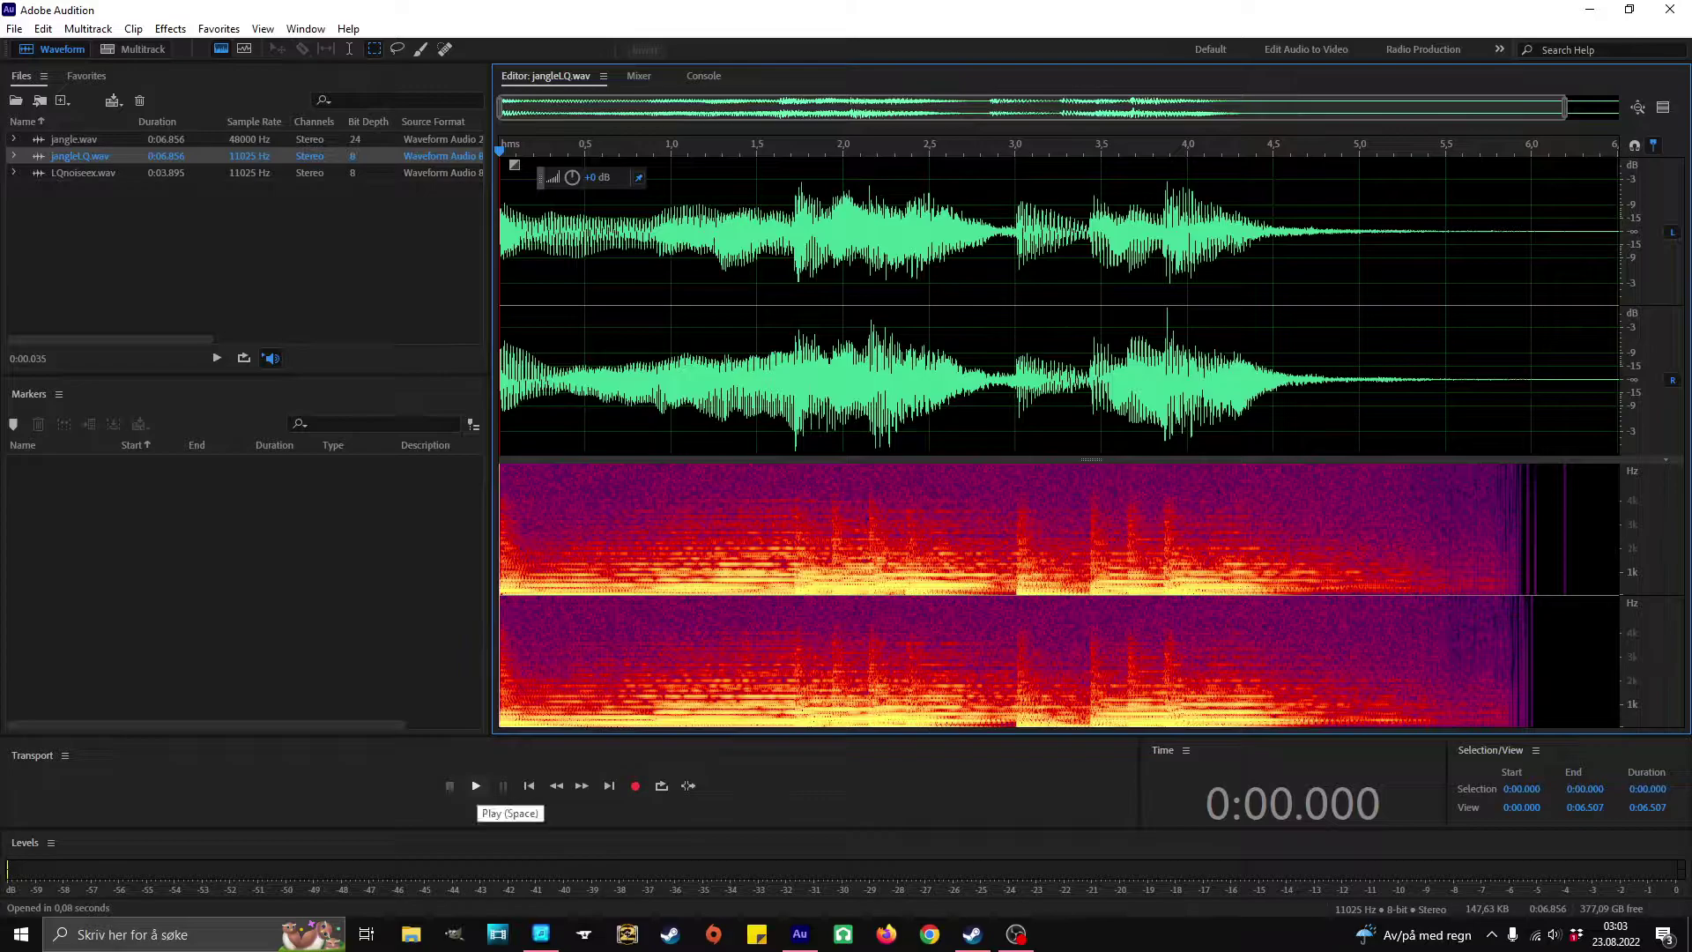
{"action": "left_click", "coordinate": [476, 785]}
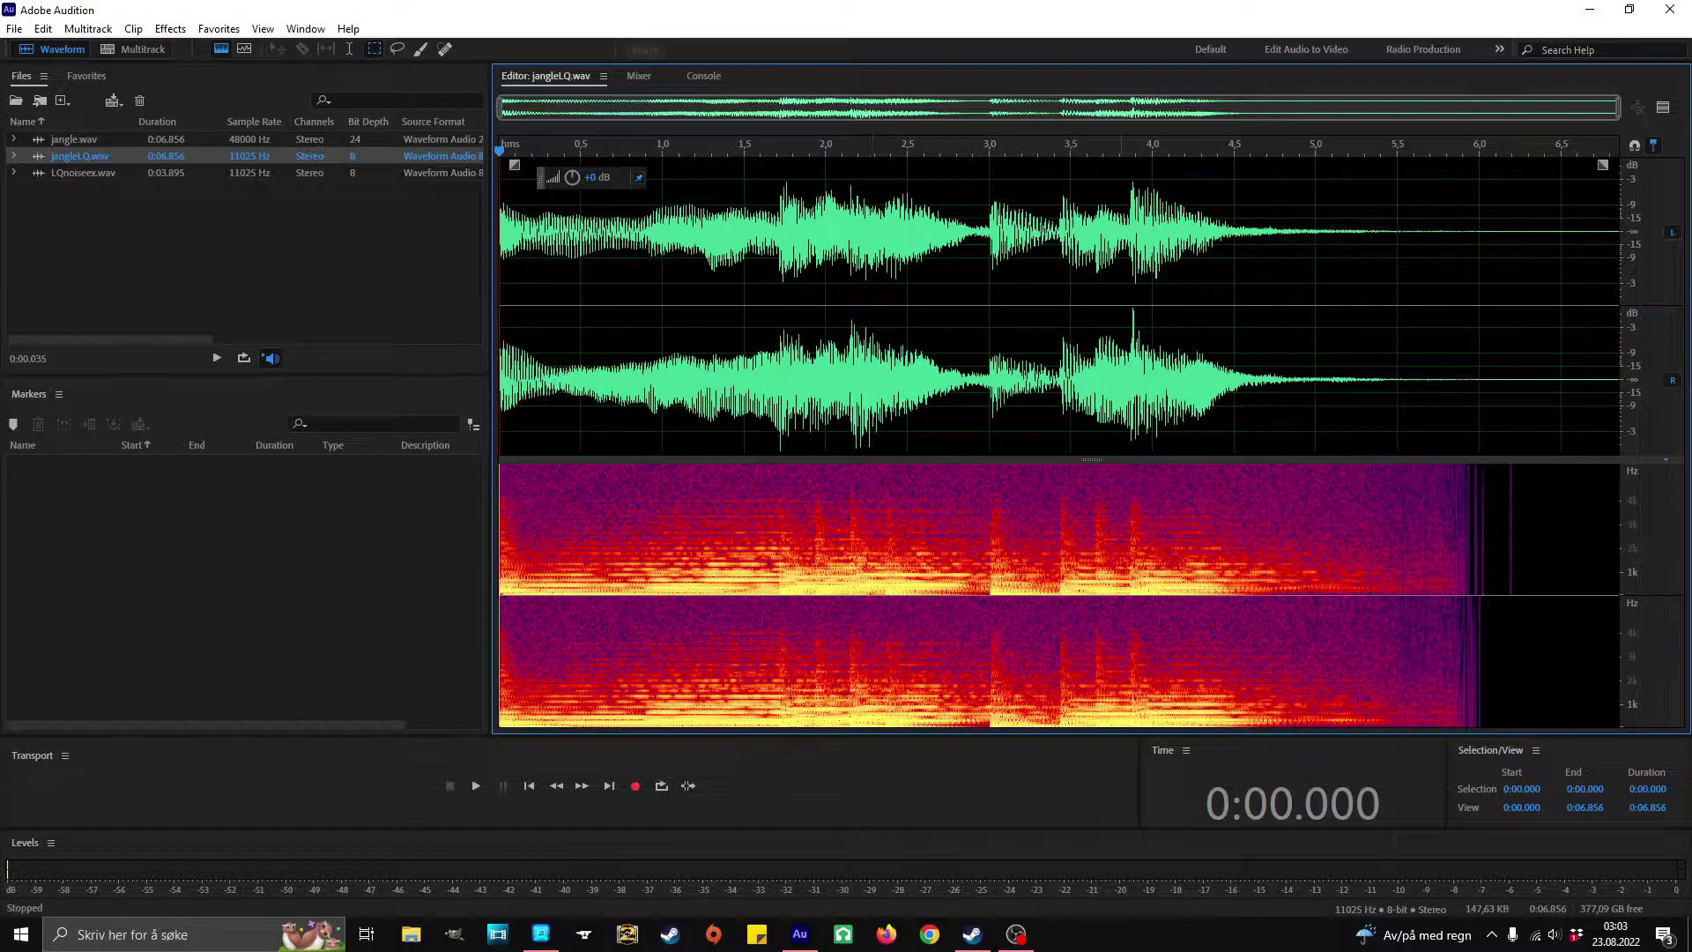
{"action": "key", "text": "ctrl+a"}
{"action": "left_click", "coordinate": [863, 308]}
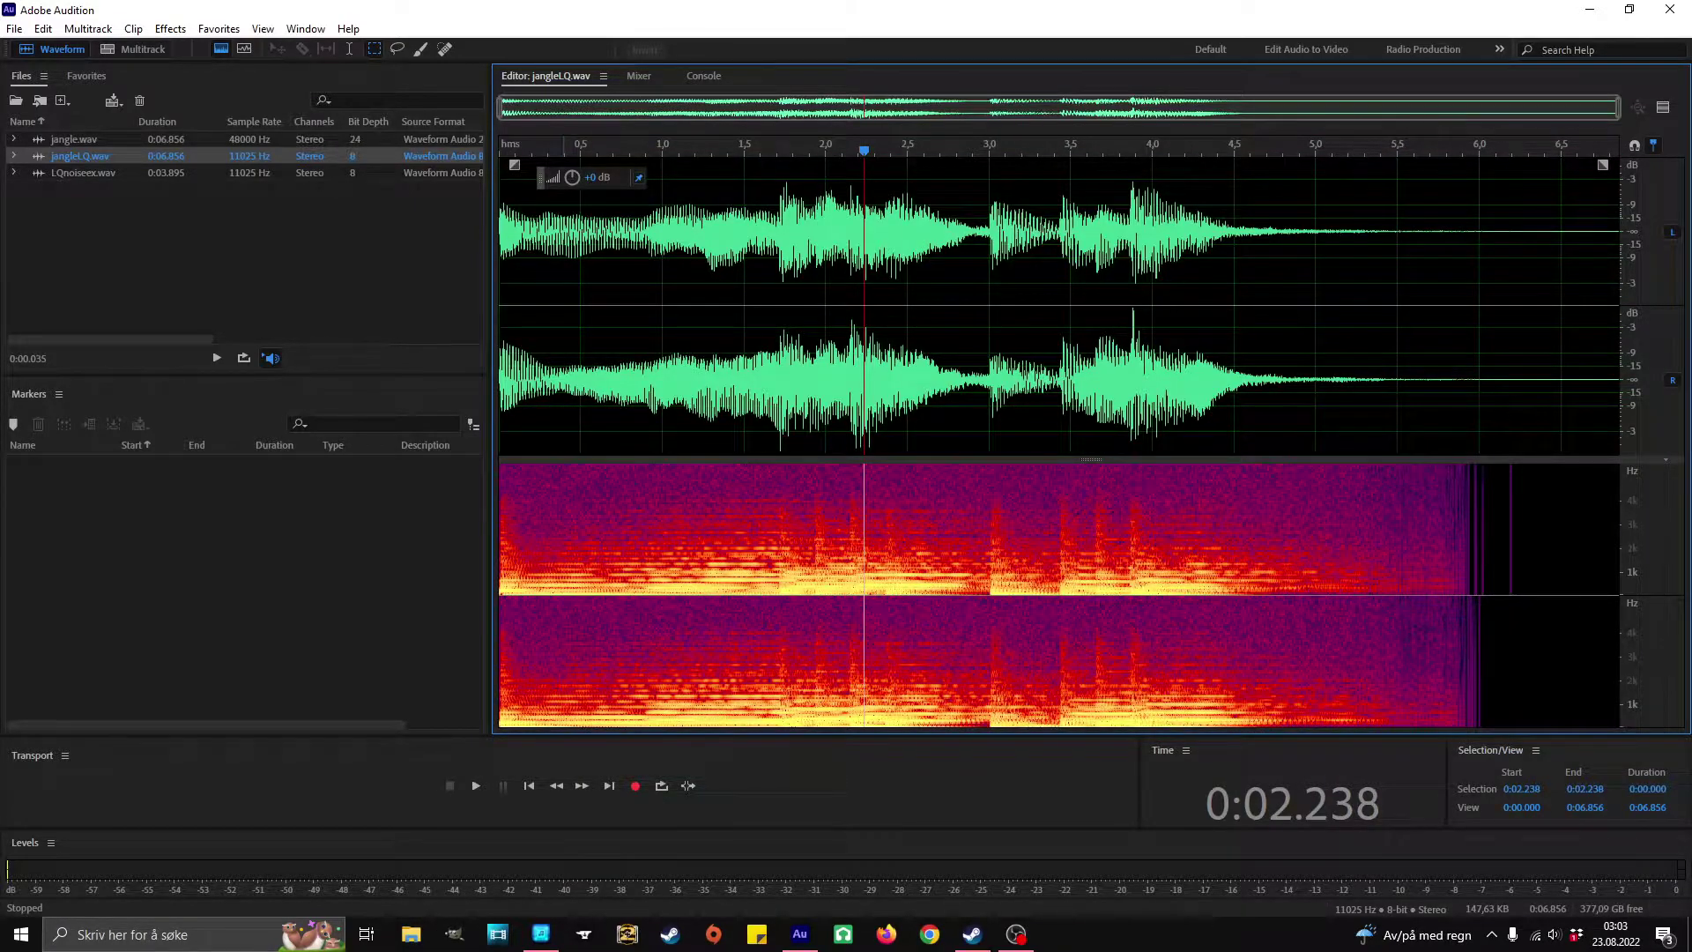
{"action": "left_click", "coordinate": [584, 308]}
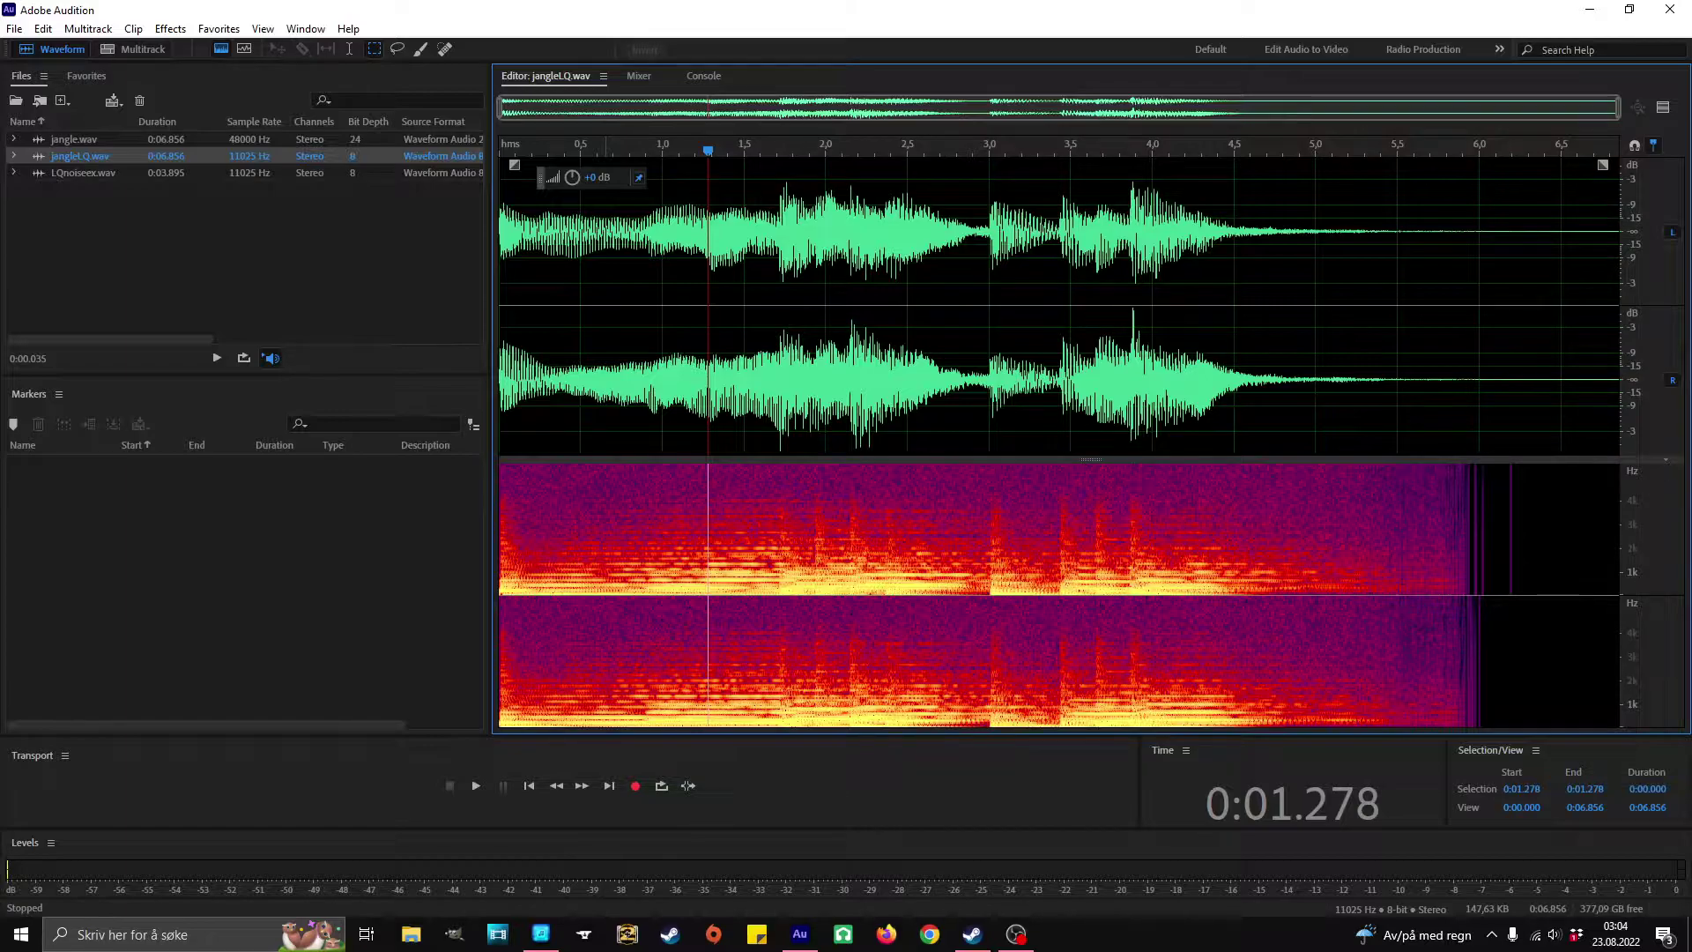
{"action": "key", "text": "ctrl+a"}
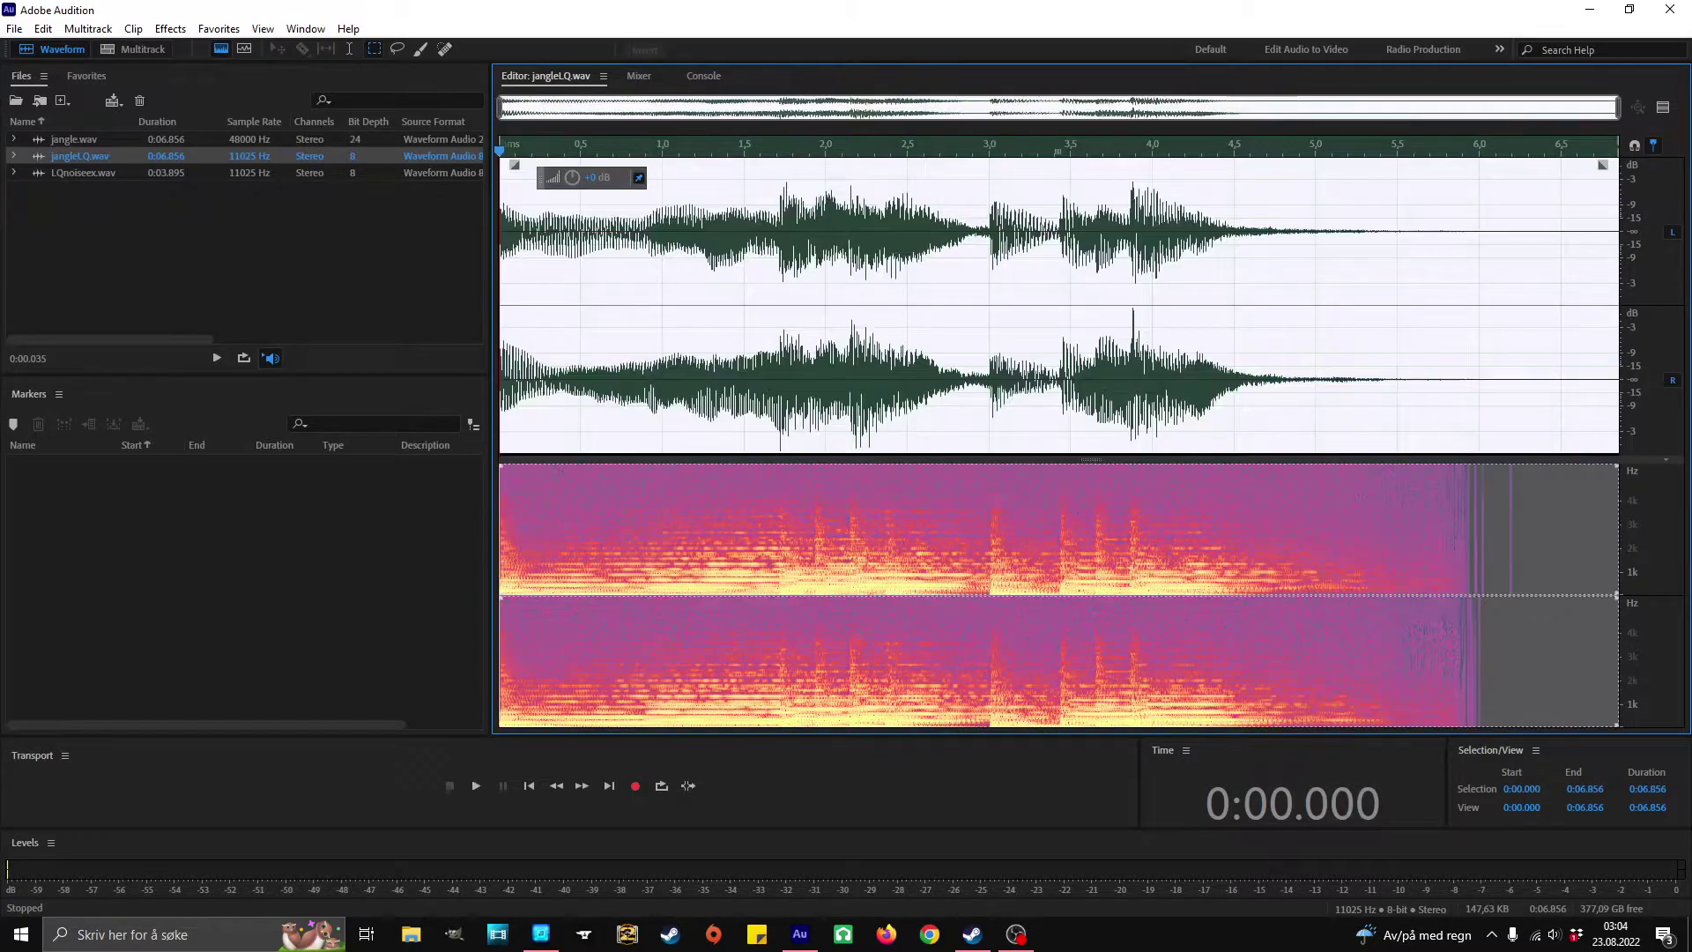
{"action": "left_click", "coordinate": [866, 326]}
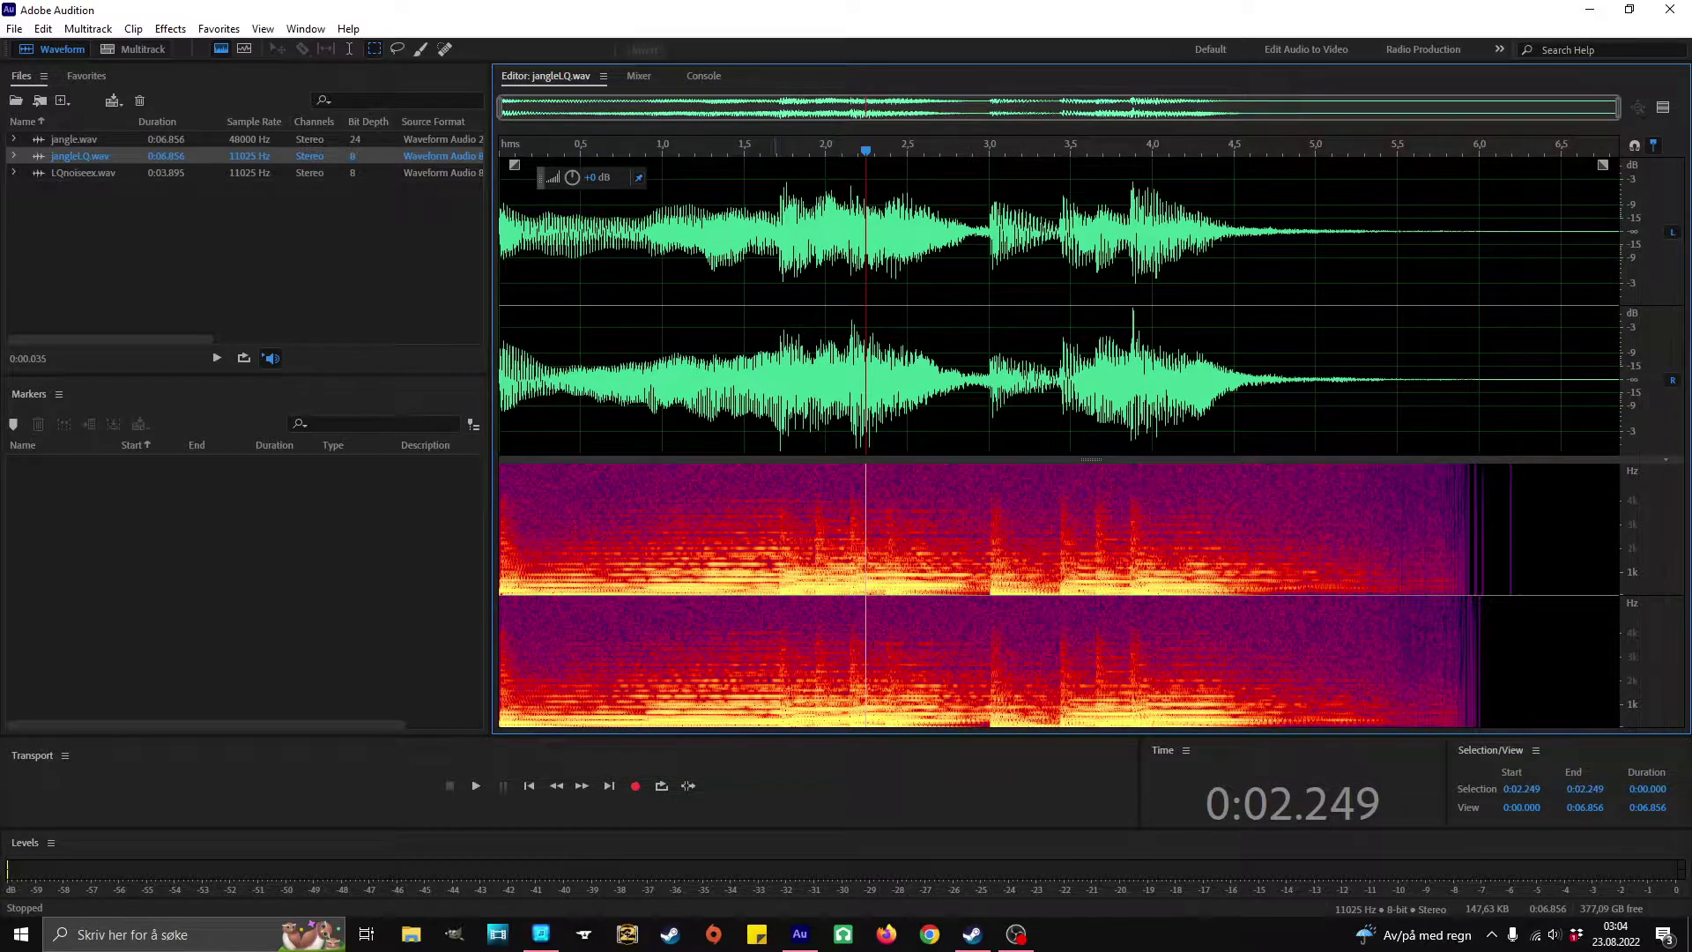
{"action": "left_click_drag", "start_coordinate": [780, 495], "coordinate": [1617, 595]}
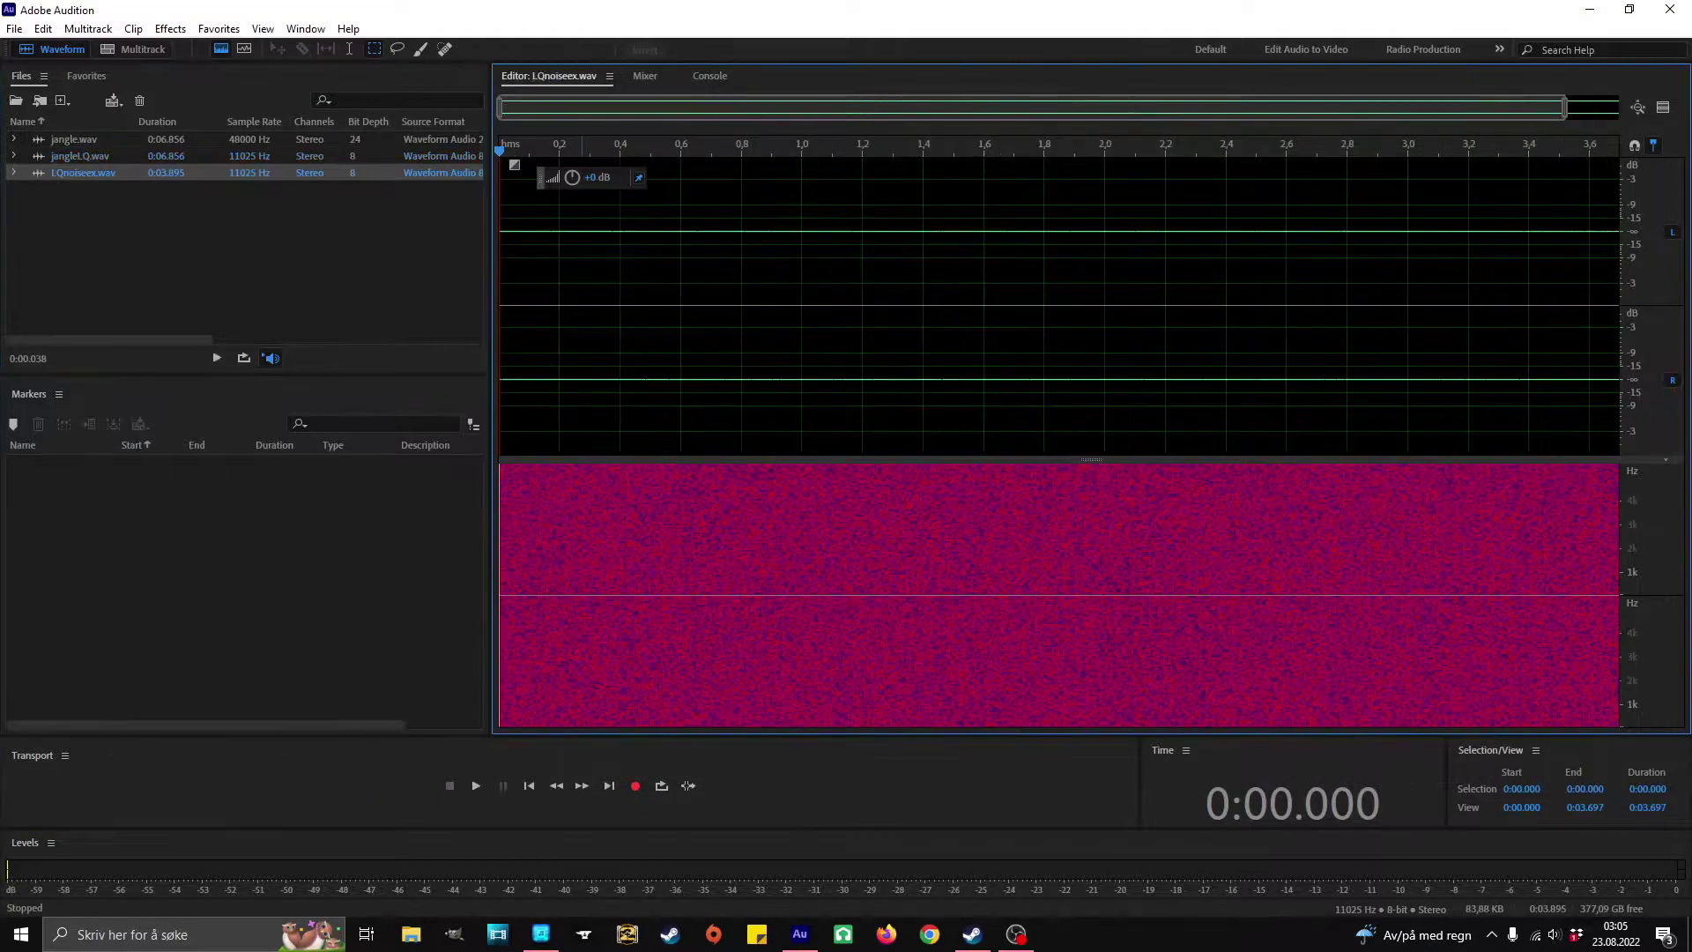
Compare LQnoiseex.wav with jangleLQ.wav, then play the noise sample, stop it and return the playhead to its start.
{"action": "double_click", "coordinate": [582, 352]}
{"action": "left_click", "coordinate": [746, 353]}
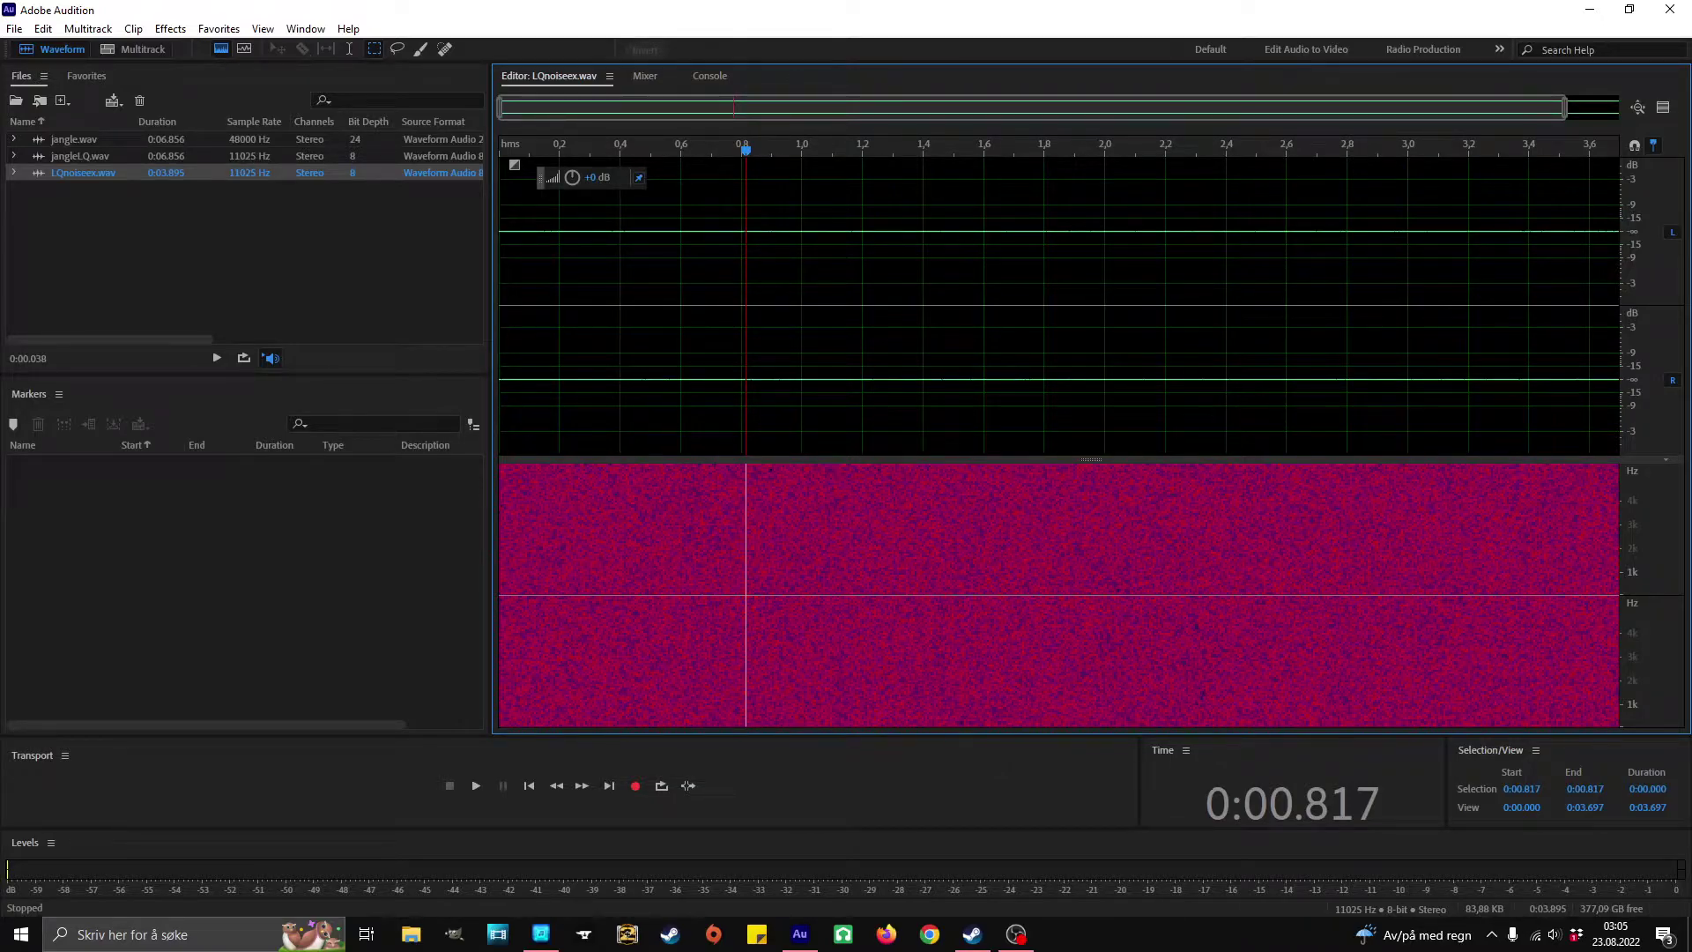
{"action": "double_click", "coordinate": [80, 156]}
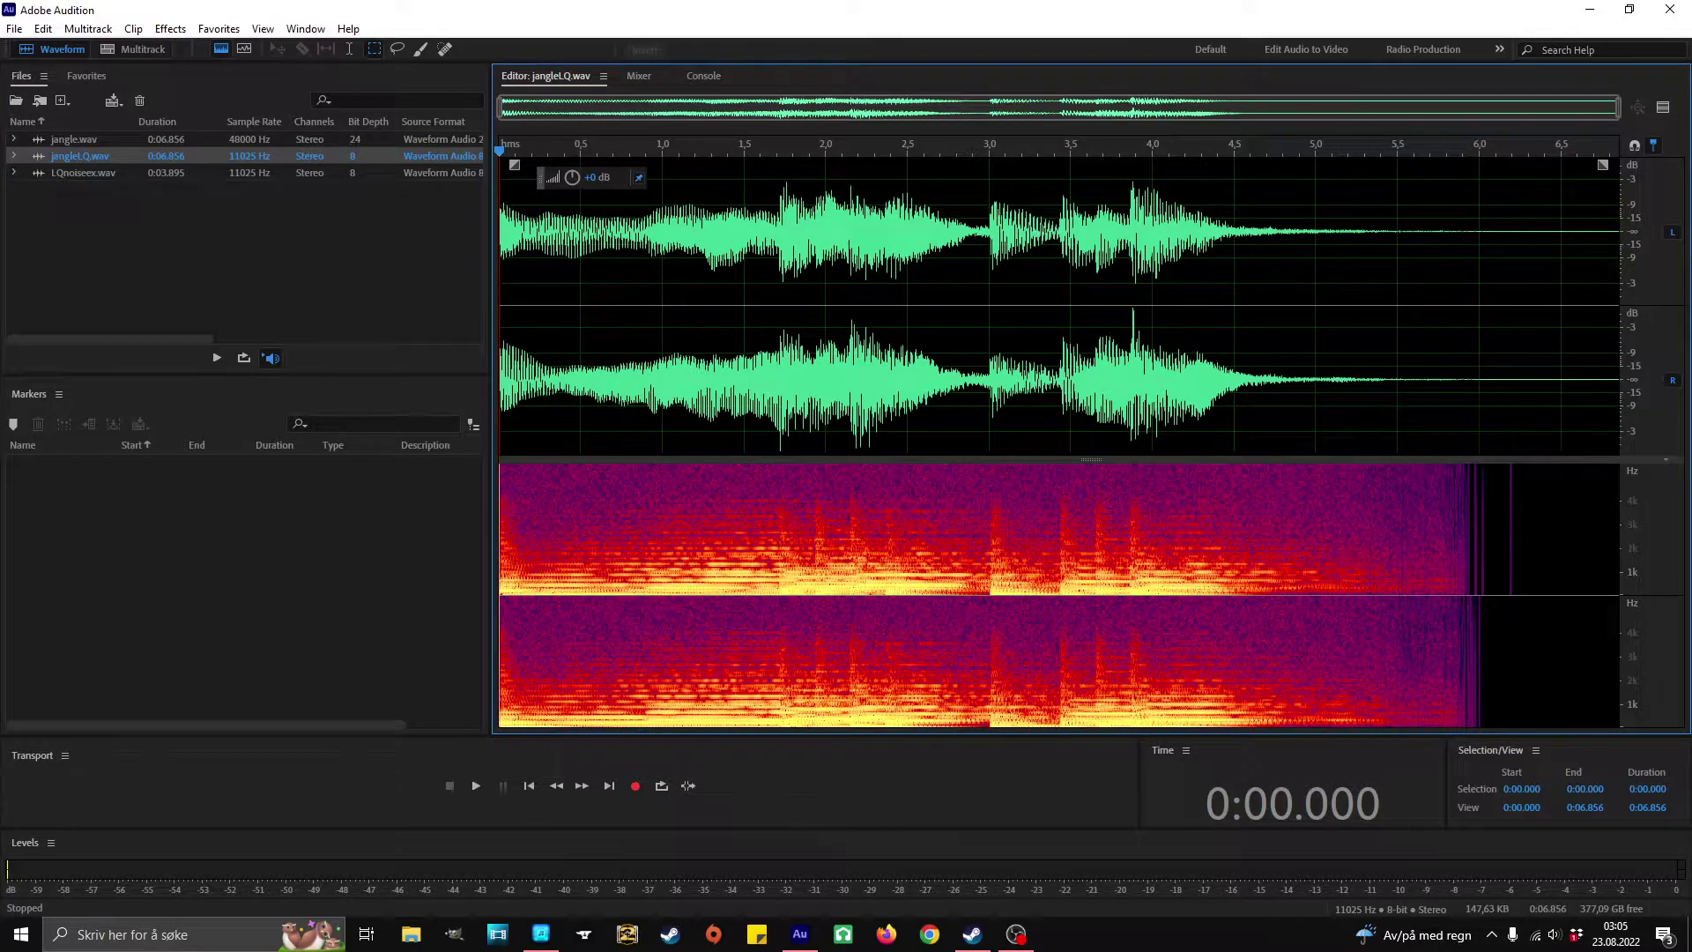
{"action": "left_click", "coordinate": [84, 172]}
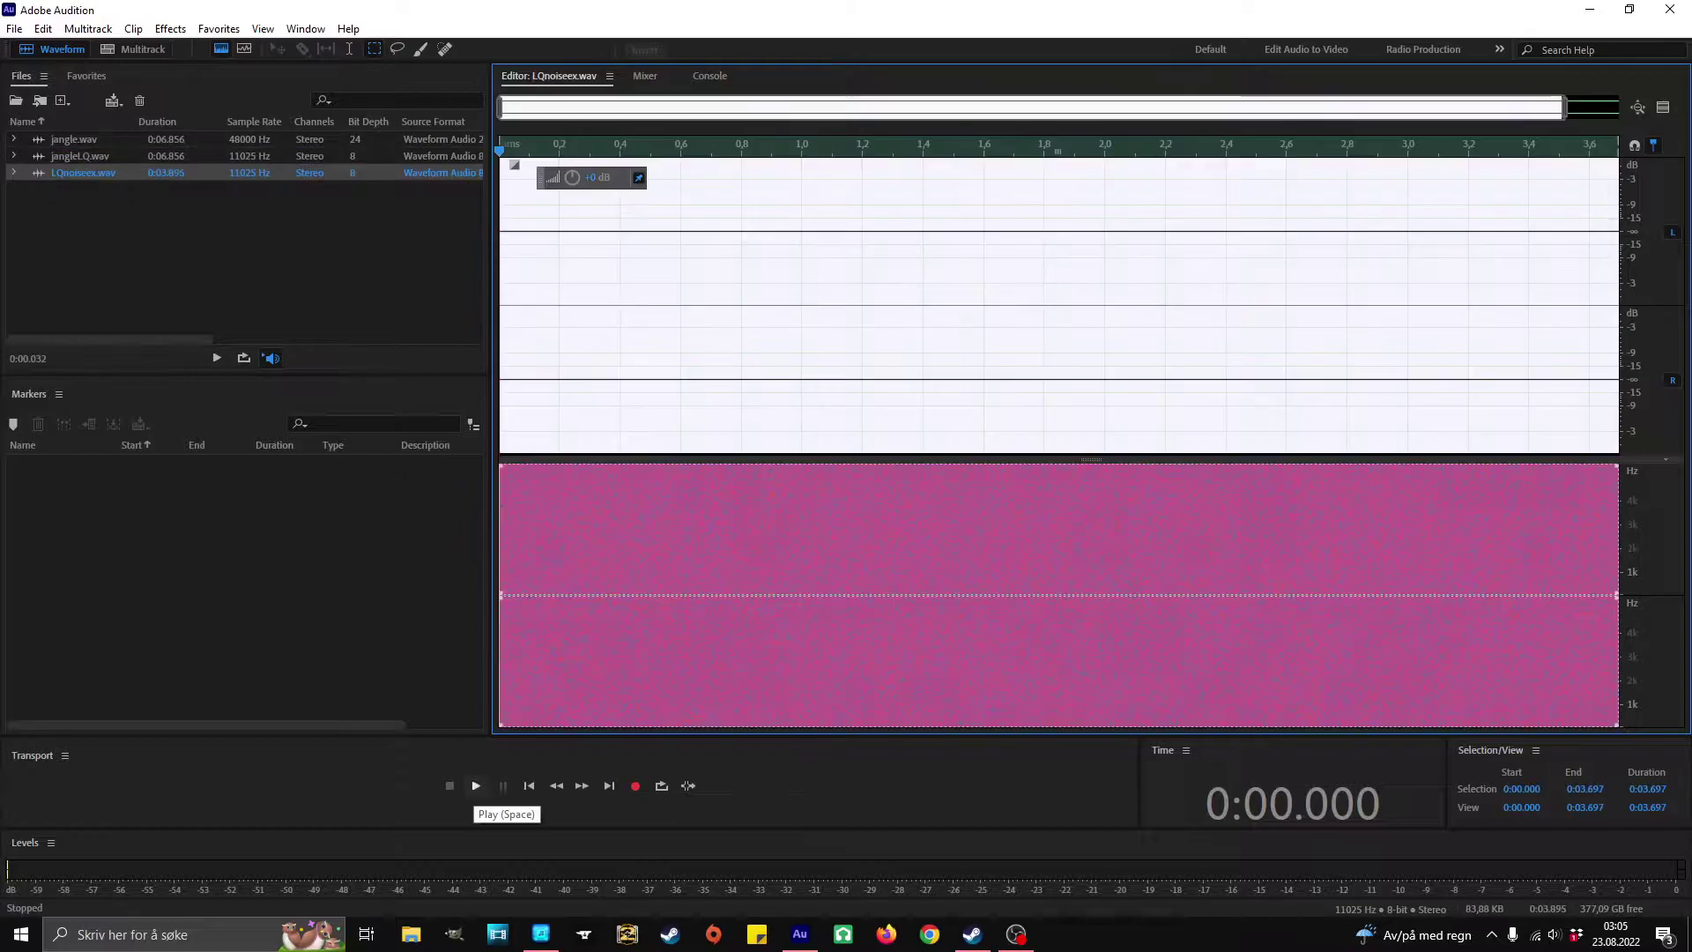
{"action": "left_click", "coordinate": [476, 785]}
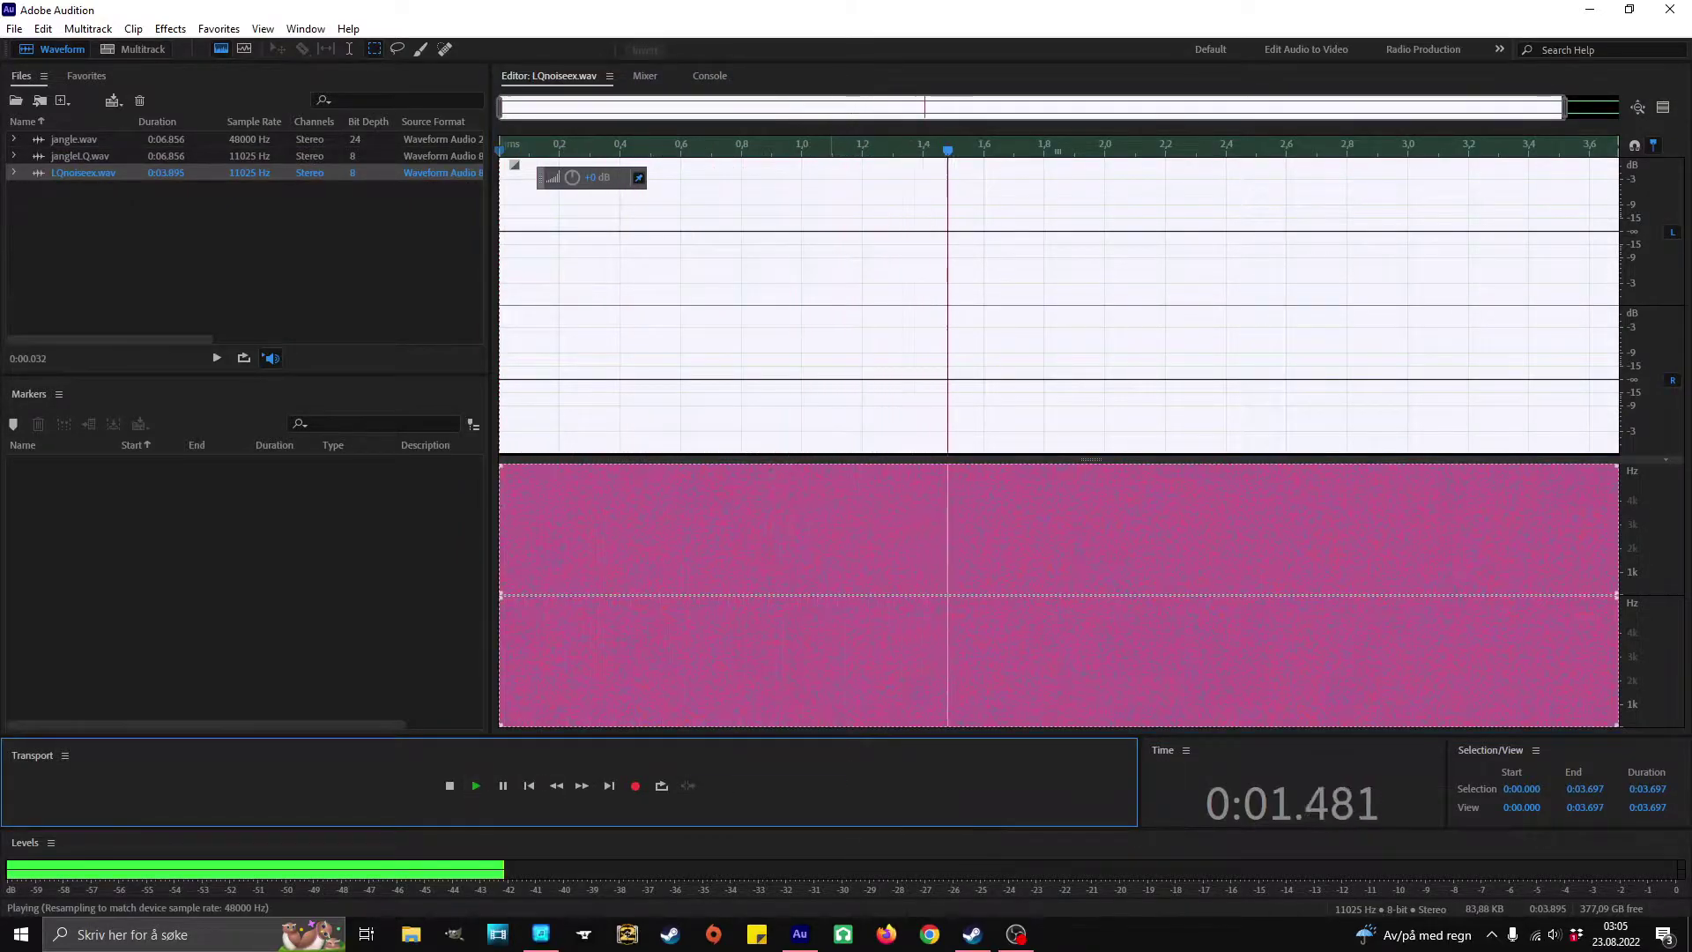
{"action": "left_click", "coordinate": [818, 547]}
{"action": "left_click", "coordinate": [449, 785]}
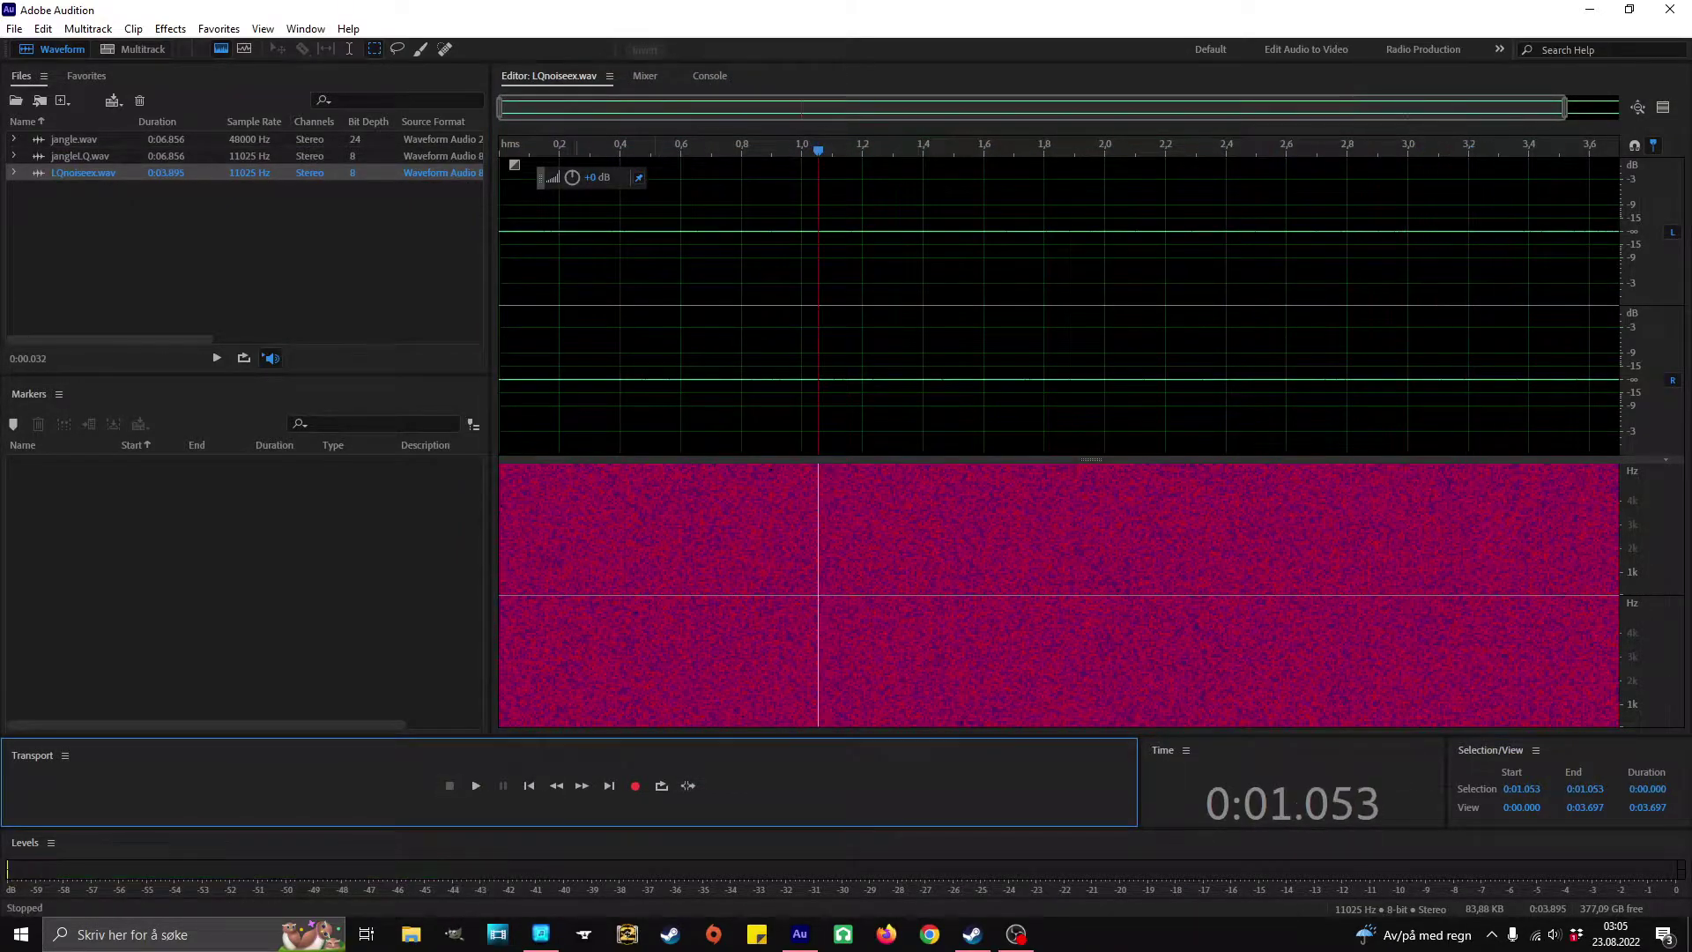
{"action": "left_click", "coordinate": [529, 785]}
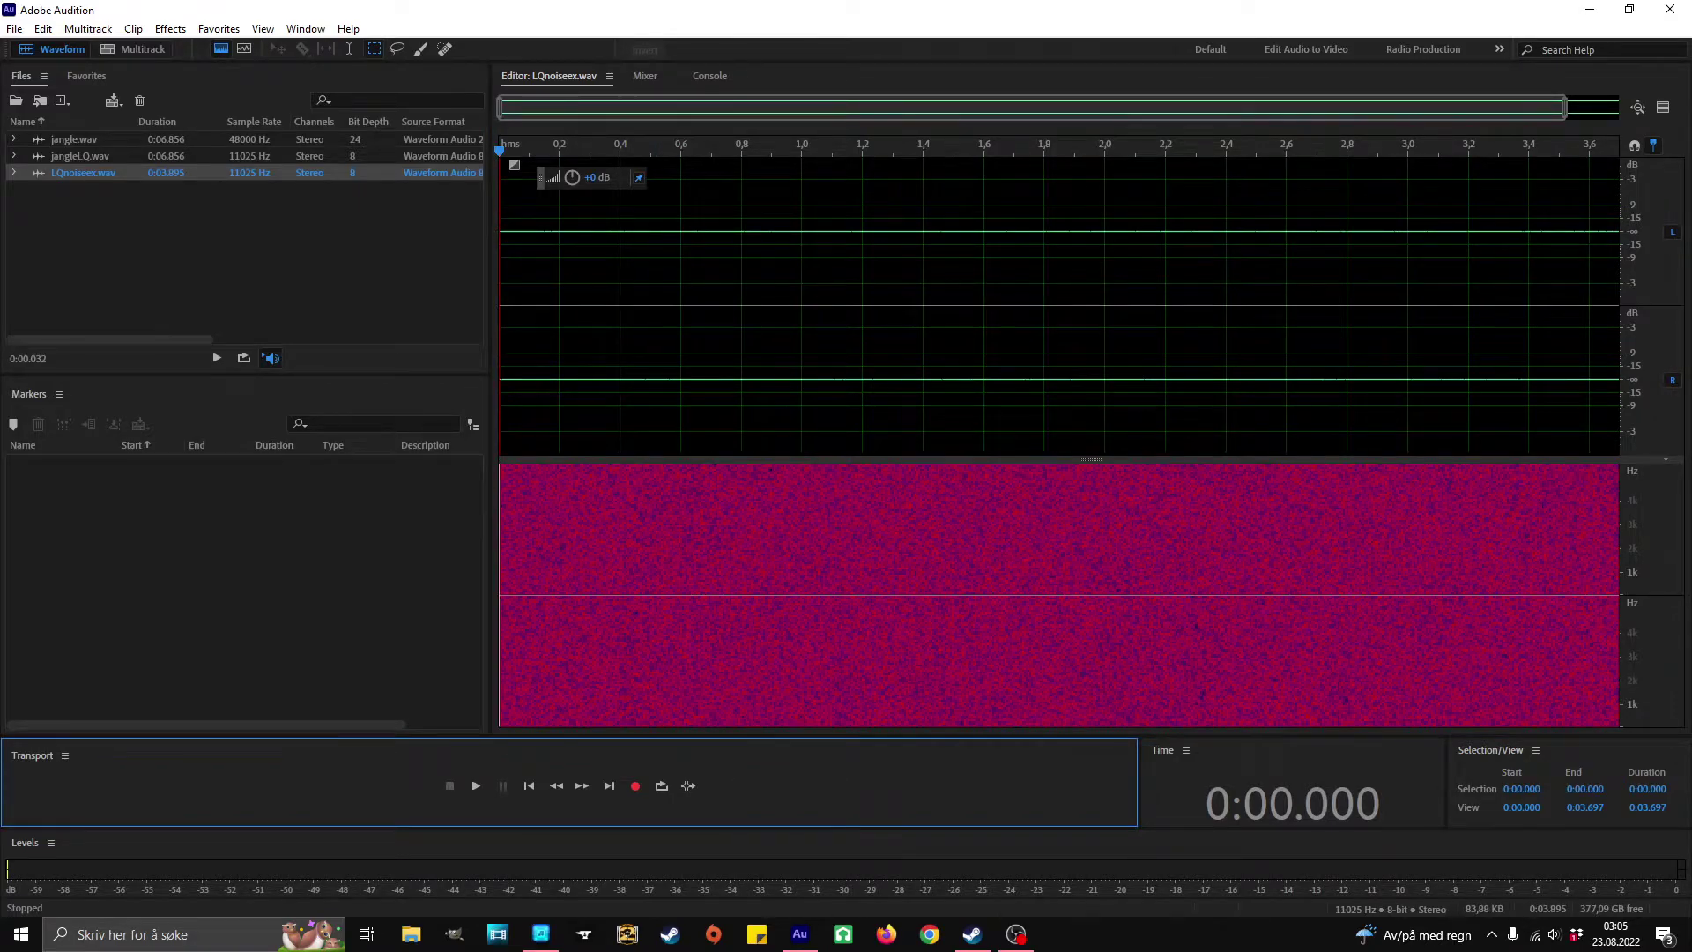
Copy the entire audio of LQnoiseex.wav.
{"action": "left_click", "coordinate": [612, 546]}
{"action": "key", "text": "ctrl+a"}
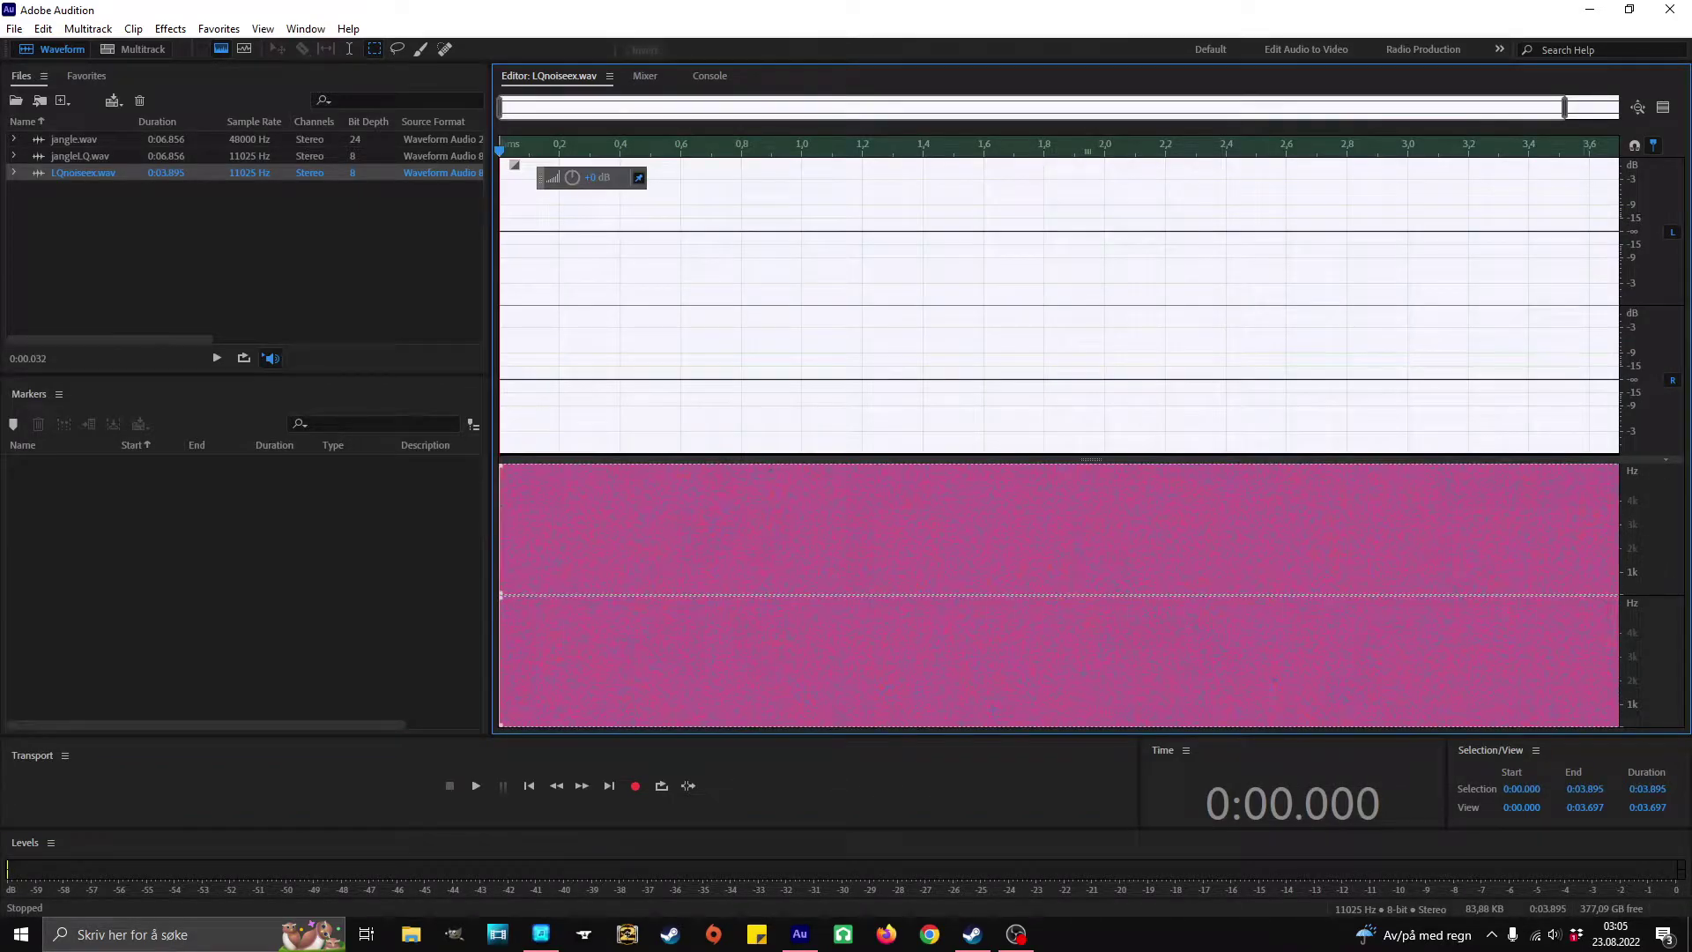
{"action": "right_click", "coordinate": [779, 298]}
{"action": "left_click", "coordinate": [819, 541]}
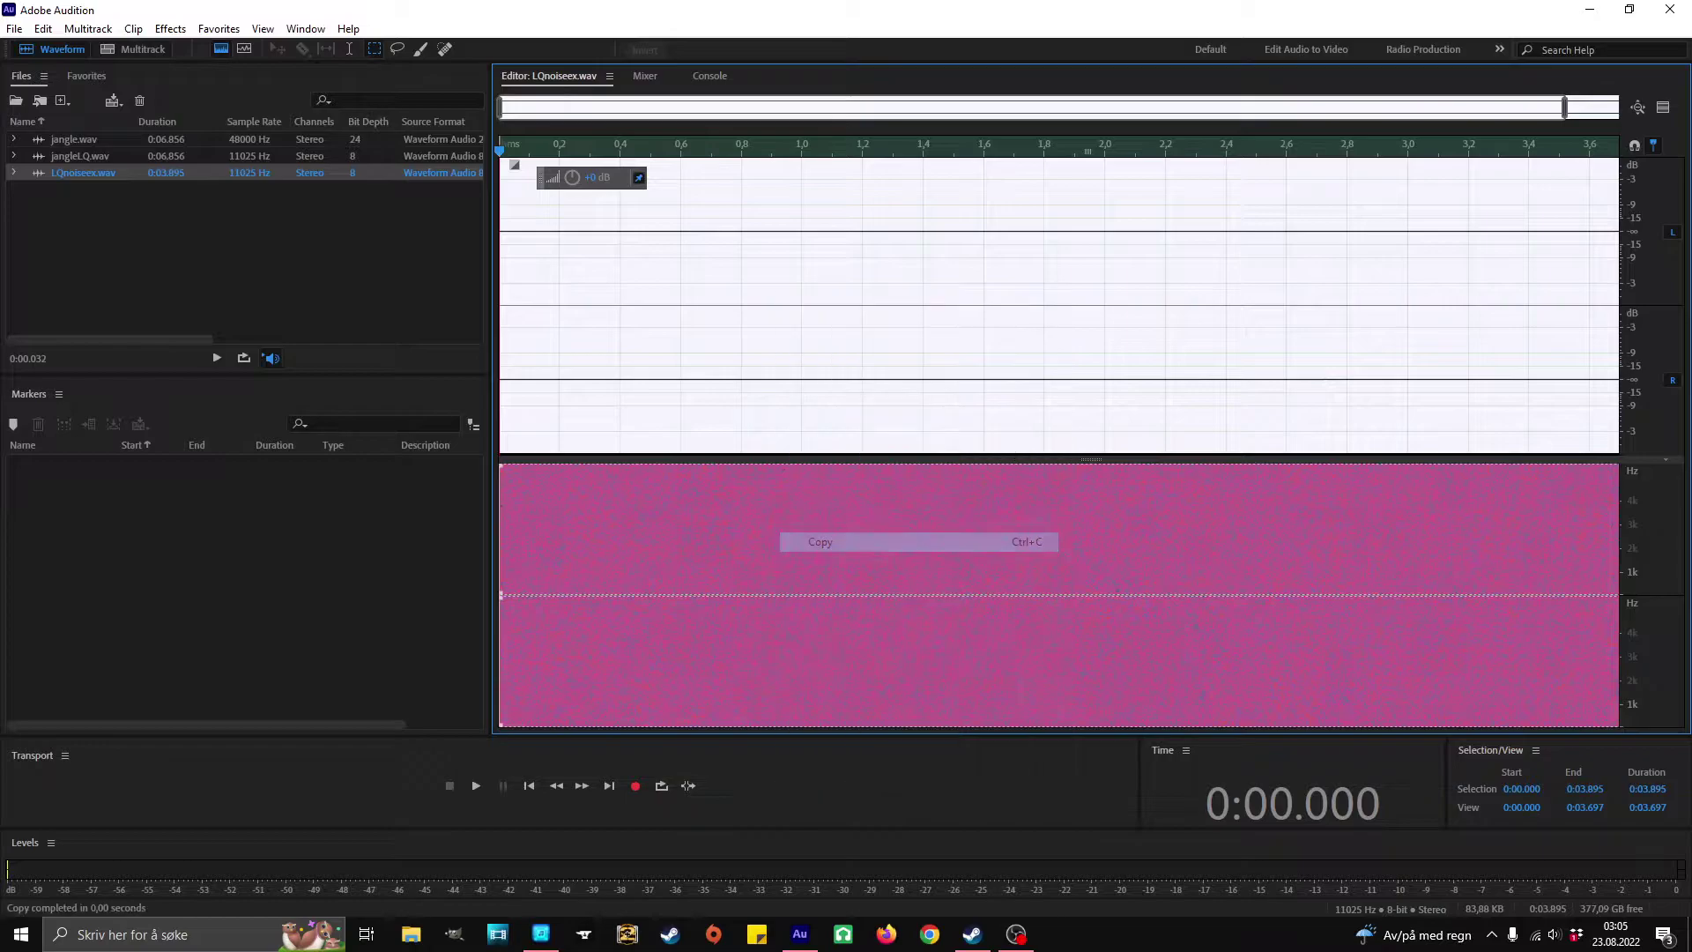
Create a new stereo audio file named jangleHQN at 48000 Hz and 24 bits.
{"action": "left_click", "coordinate": [15, 29]}
{"action": "mouse_move", "coordinate": [42, 49]}
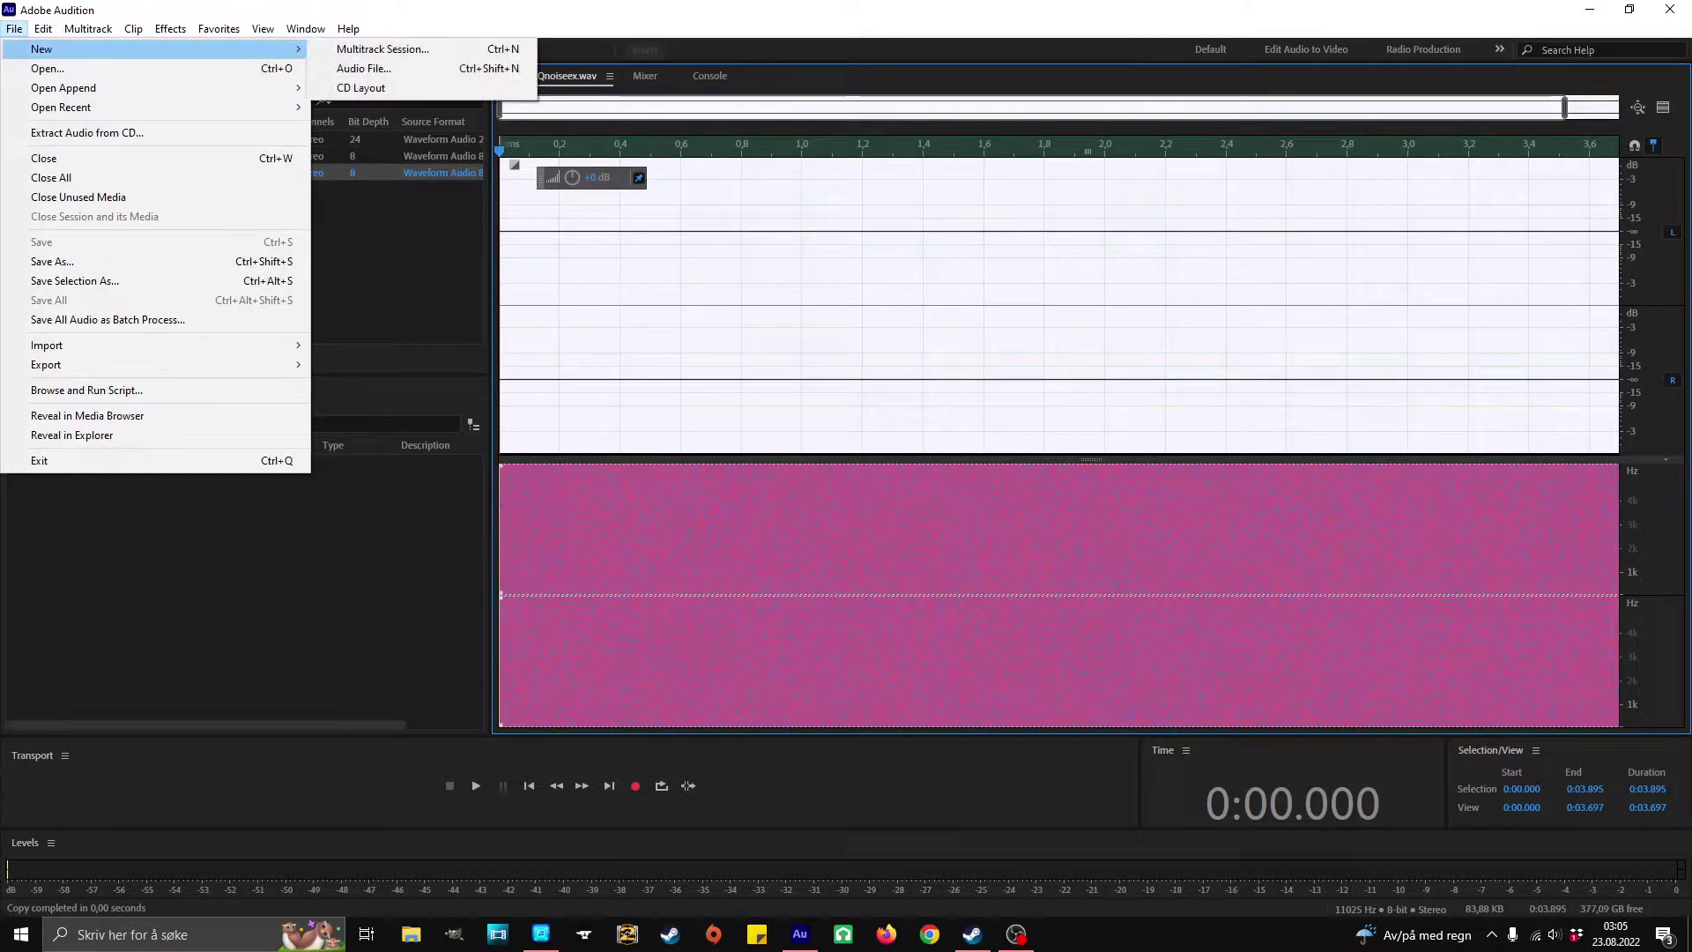
{"action": "left_click", "coordinate": [363, 68]}
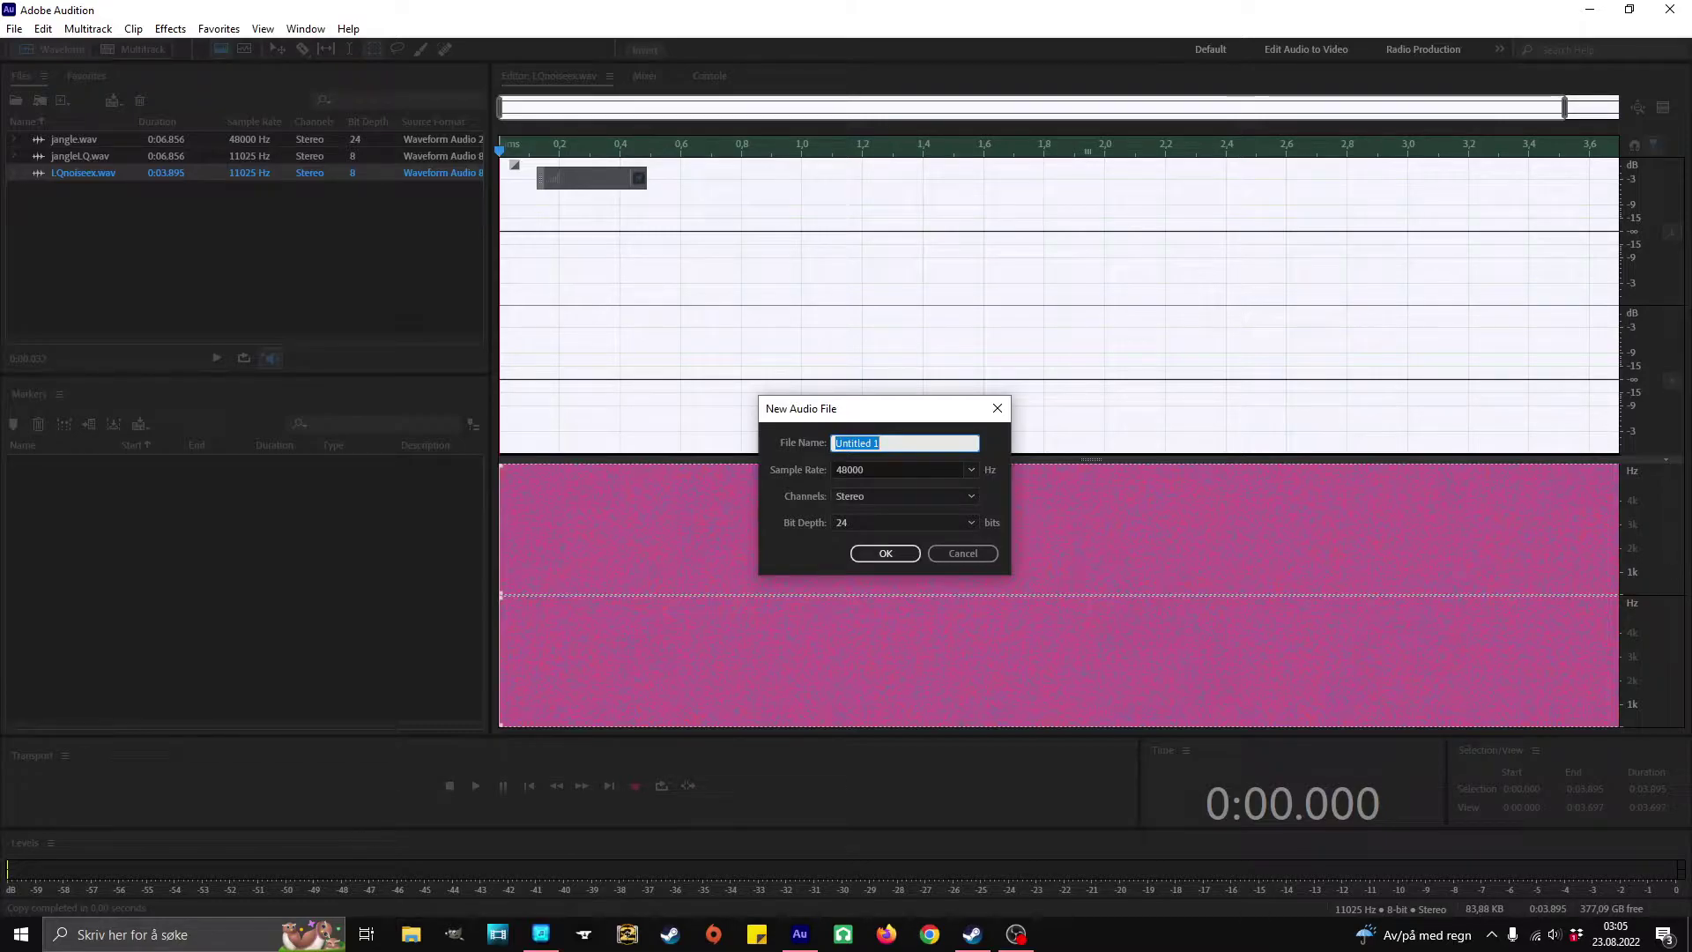
{"action": "left_click_drag", "start_coordinate": [836, 409], "coordinate": [699, 371]}
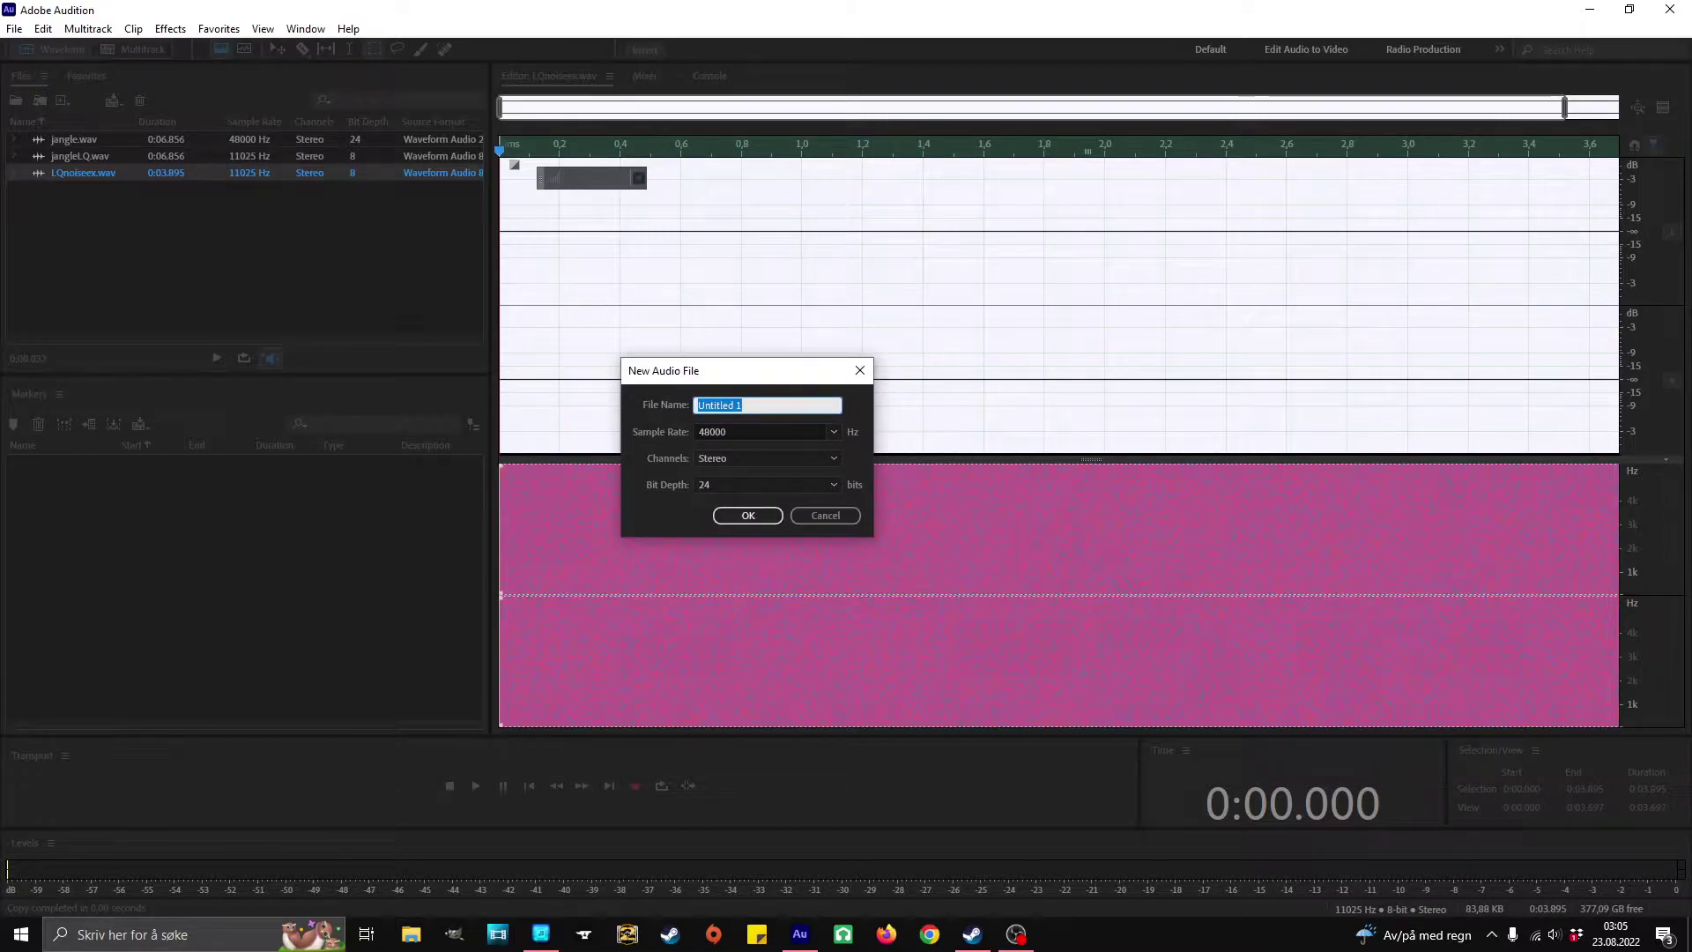
{"action": "type", "text": "jangle"}
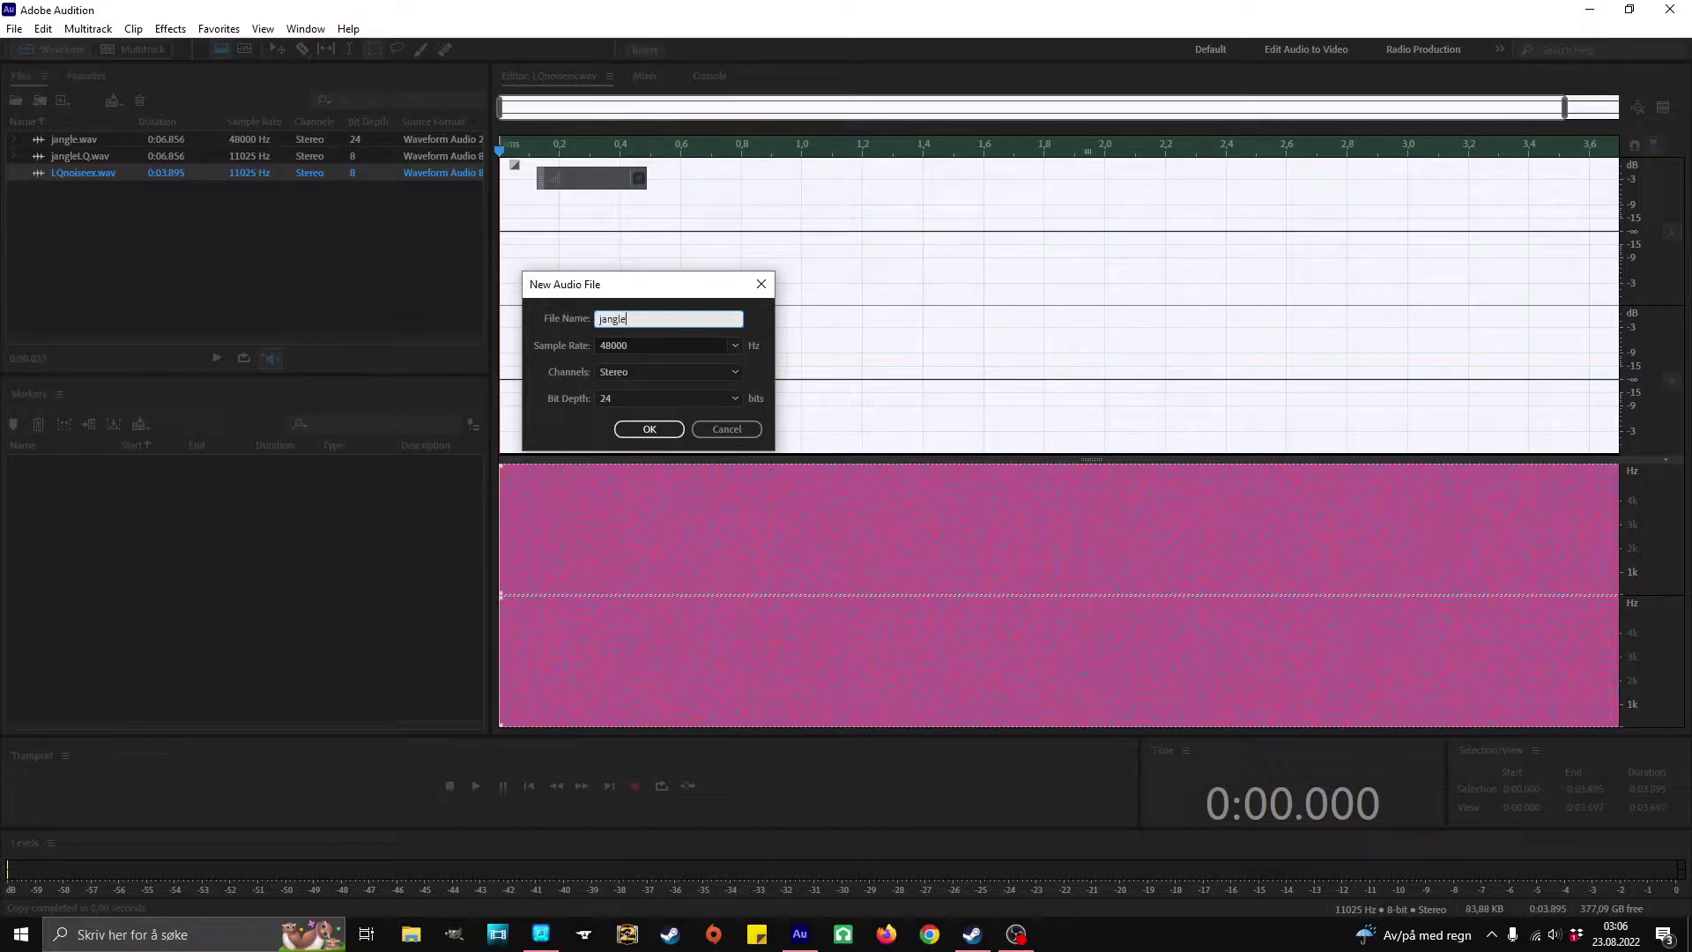
{"action": "type", "text": "HQW"}
{"action": "key", "text": "BackSpace"}
{"action": "type", "text": "N"}
{"action": "left_click", "coordinate": [650, 429]}
Paste the copied noise into jangleHQN and examine the spectrogram range above the noise band.
{"action": "right_click", "coordinate": [714, 312]}
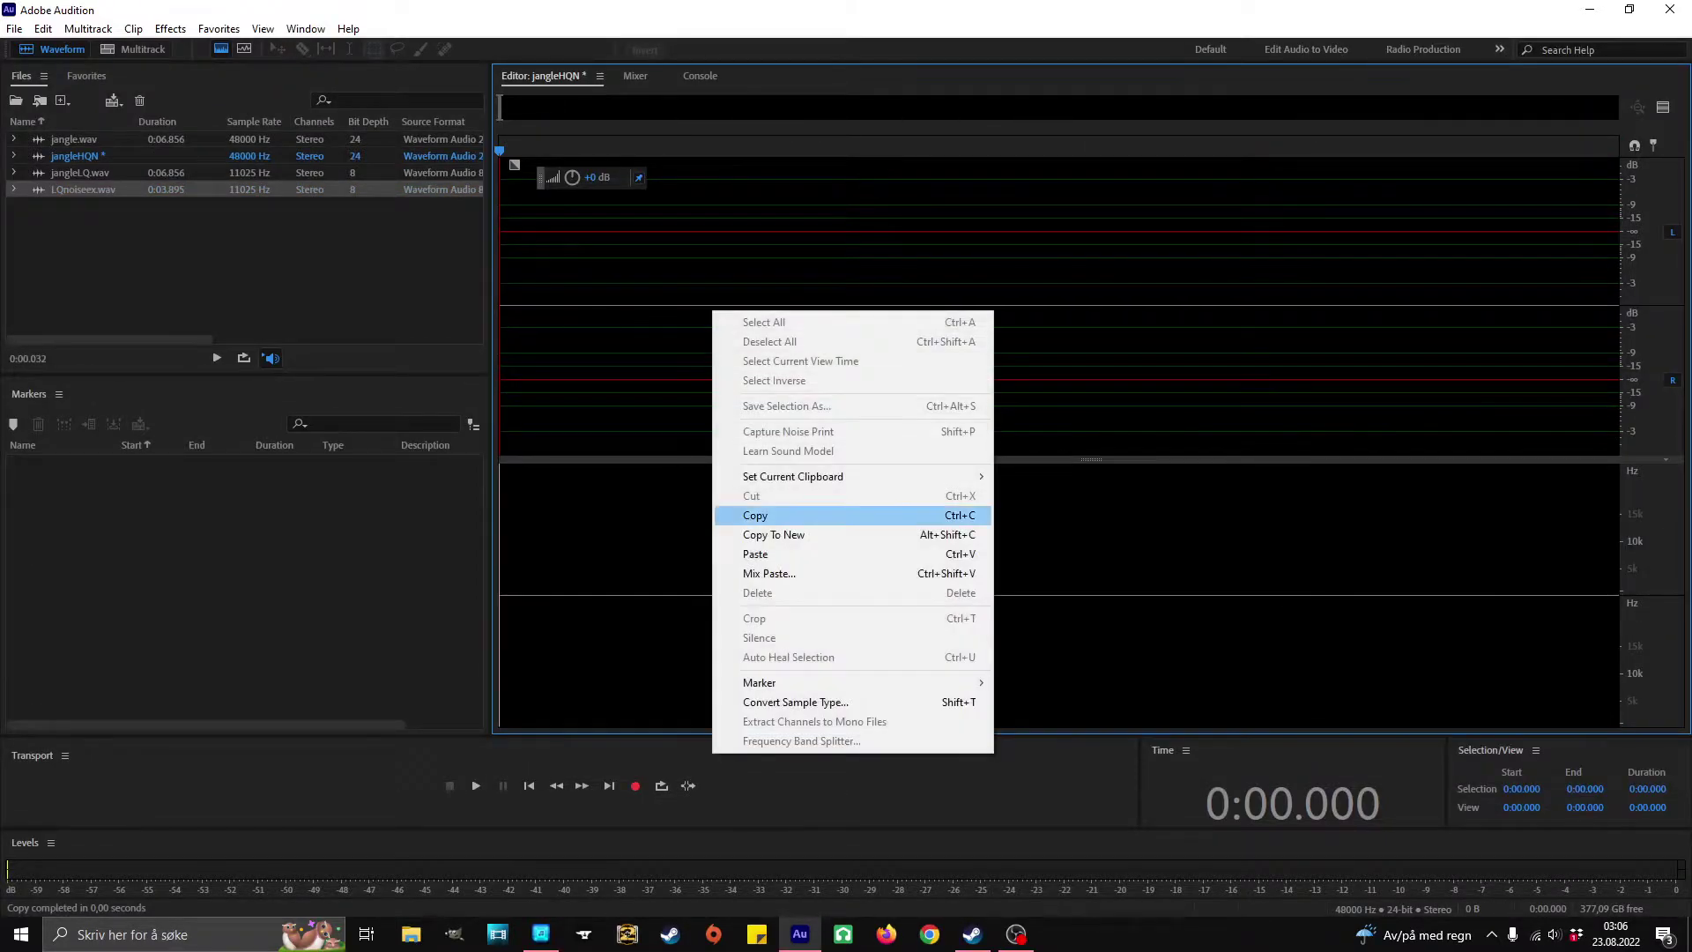
{"action": "left_click", "coordinate": [755, 554]}
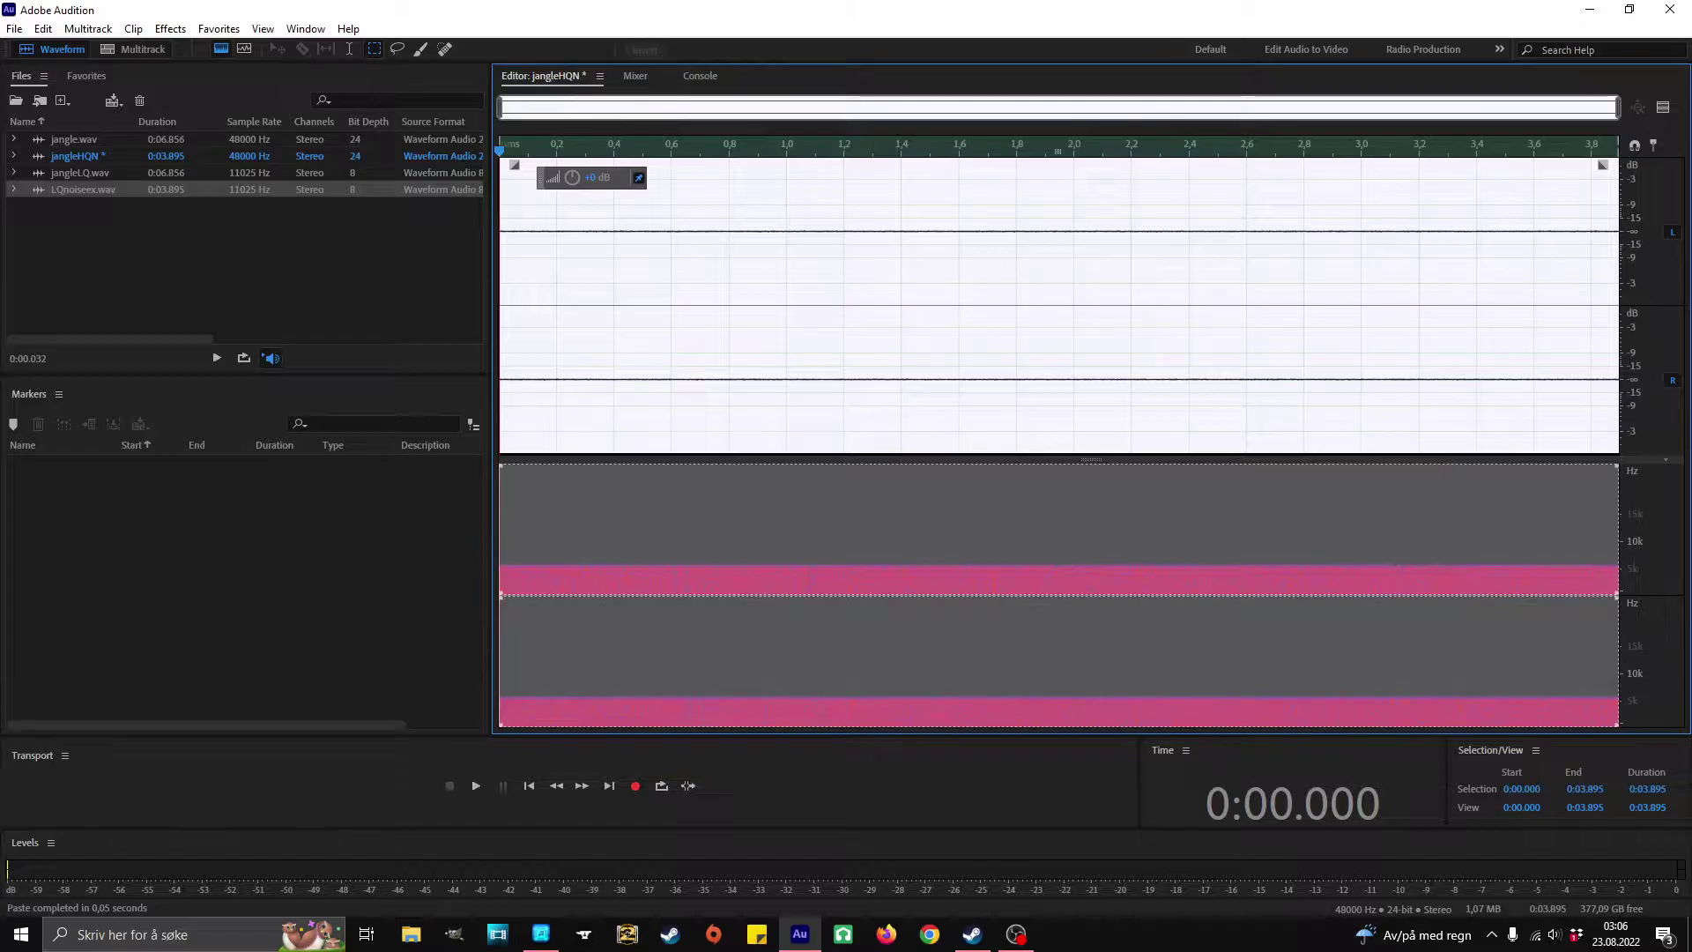
{"action": "left_click", "coordinate": [1525, 537]}
{"action": "scroll", "coordinate": [1637, 551], "scroll_direction": "up", "scroll_amount": 3}
{"action": "left_click_drag", "start_coordinate": [1637, 568], "coordinate": [499, 463]}
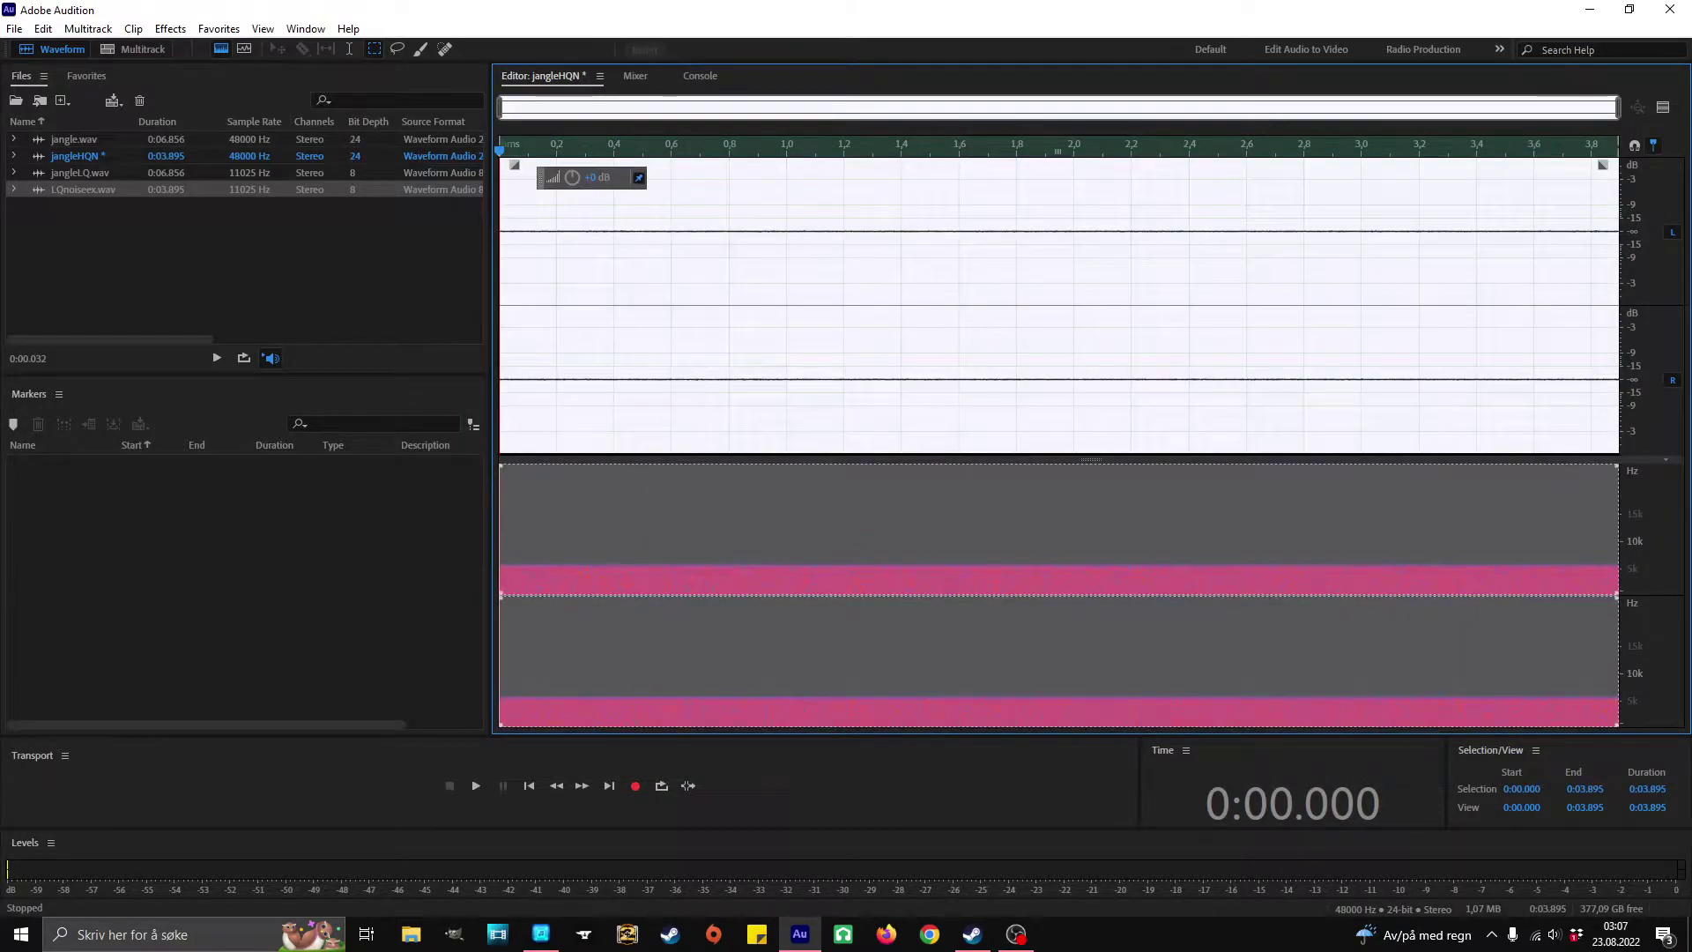
{"action": "left_click", "coordinate": [803, 528]}
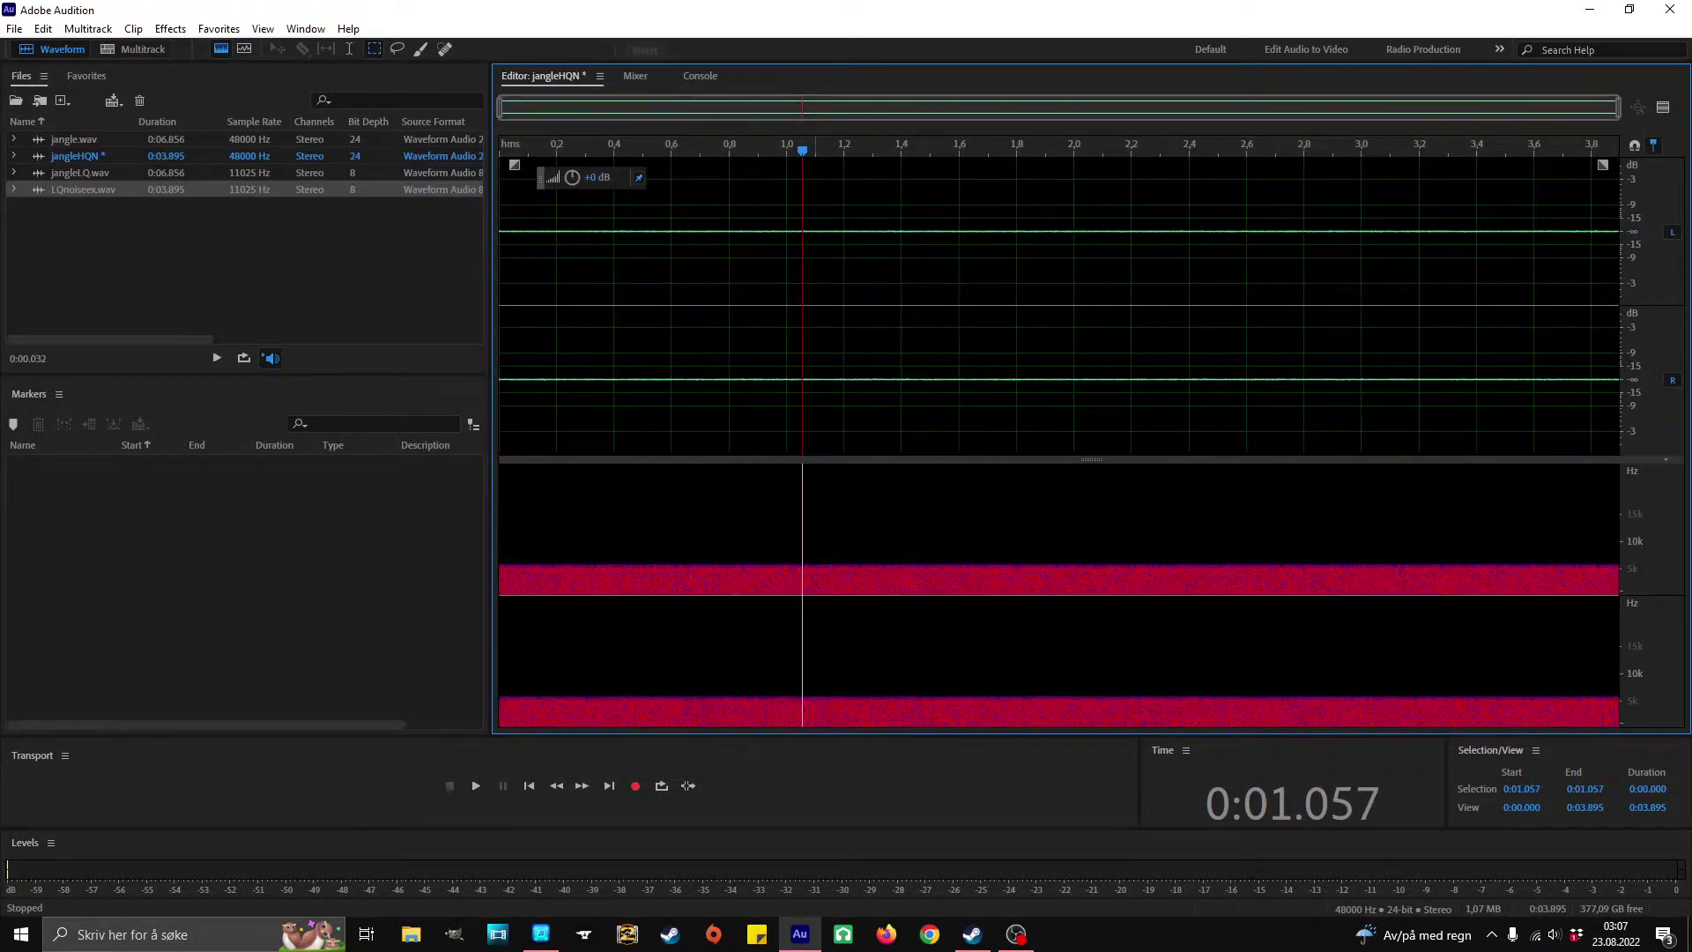
{"action": "left_click_drag", "start_coordinate": [816, 561], "coordinate": [807, 465]}
{"action": "left_click", "coordinate": [841, 529]}
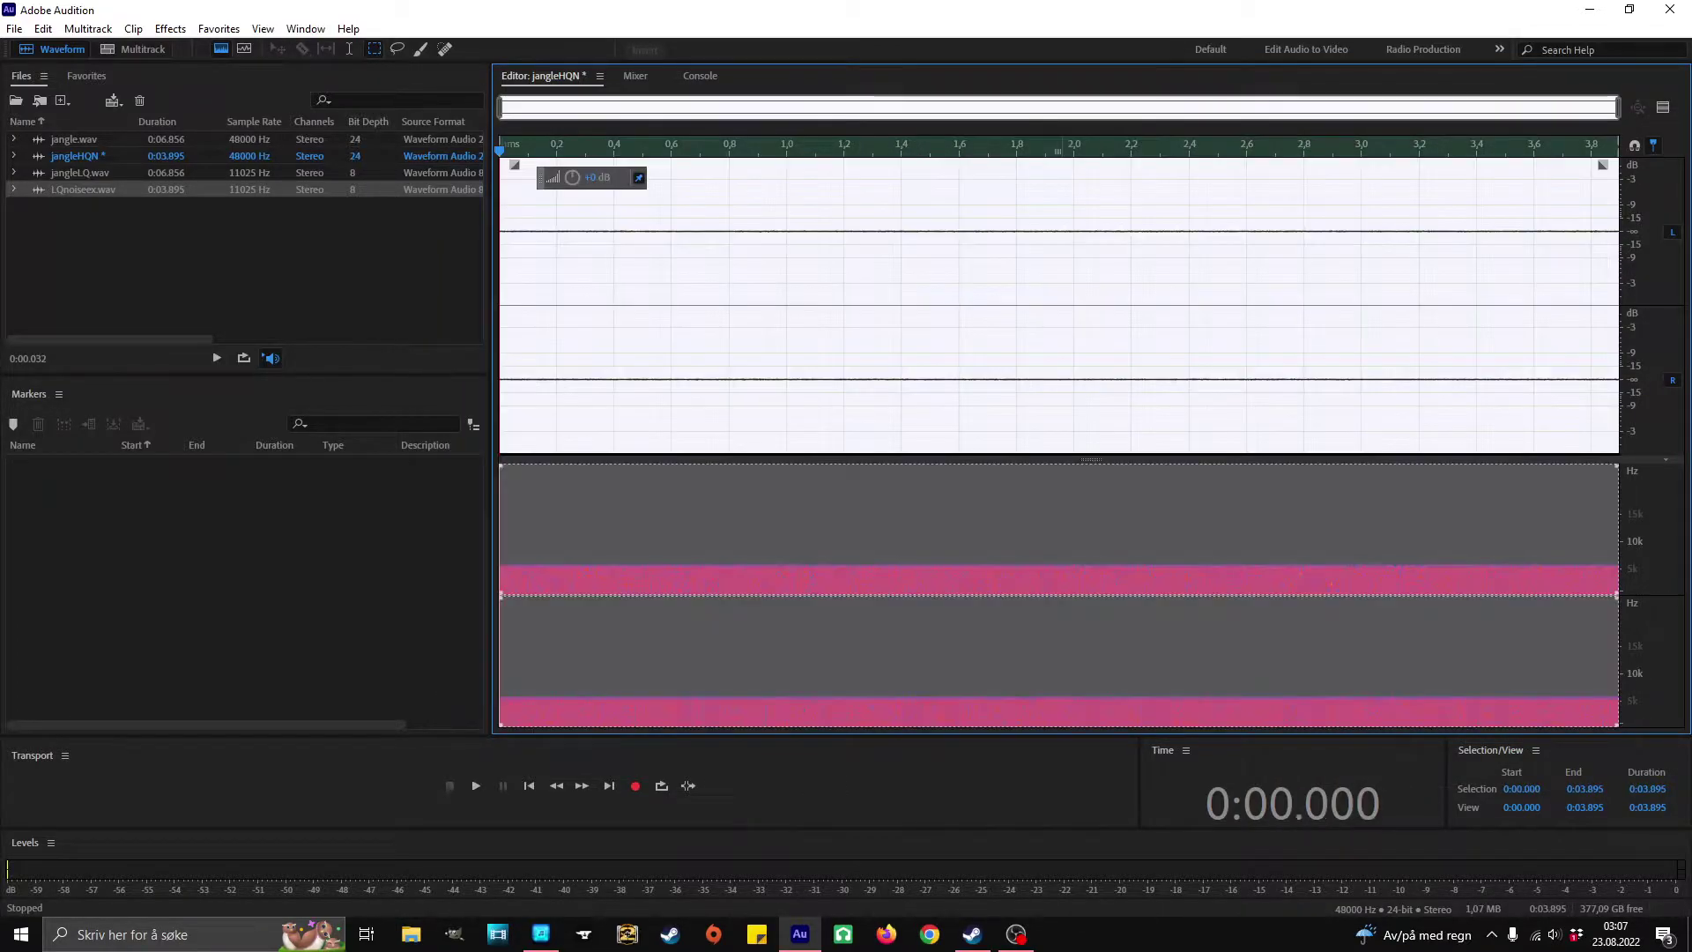
{"action": "left_click", "coordinate": [870, 309]}
Open jangleLQ.wav and copy its entire audio.
{"action": "double_click", "coordinate": [80, 173]}
{"action": "key", "text": "ctrl+a"}
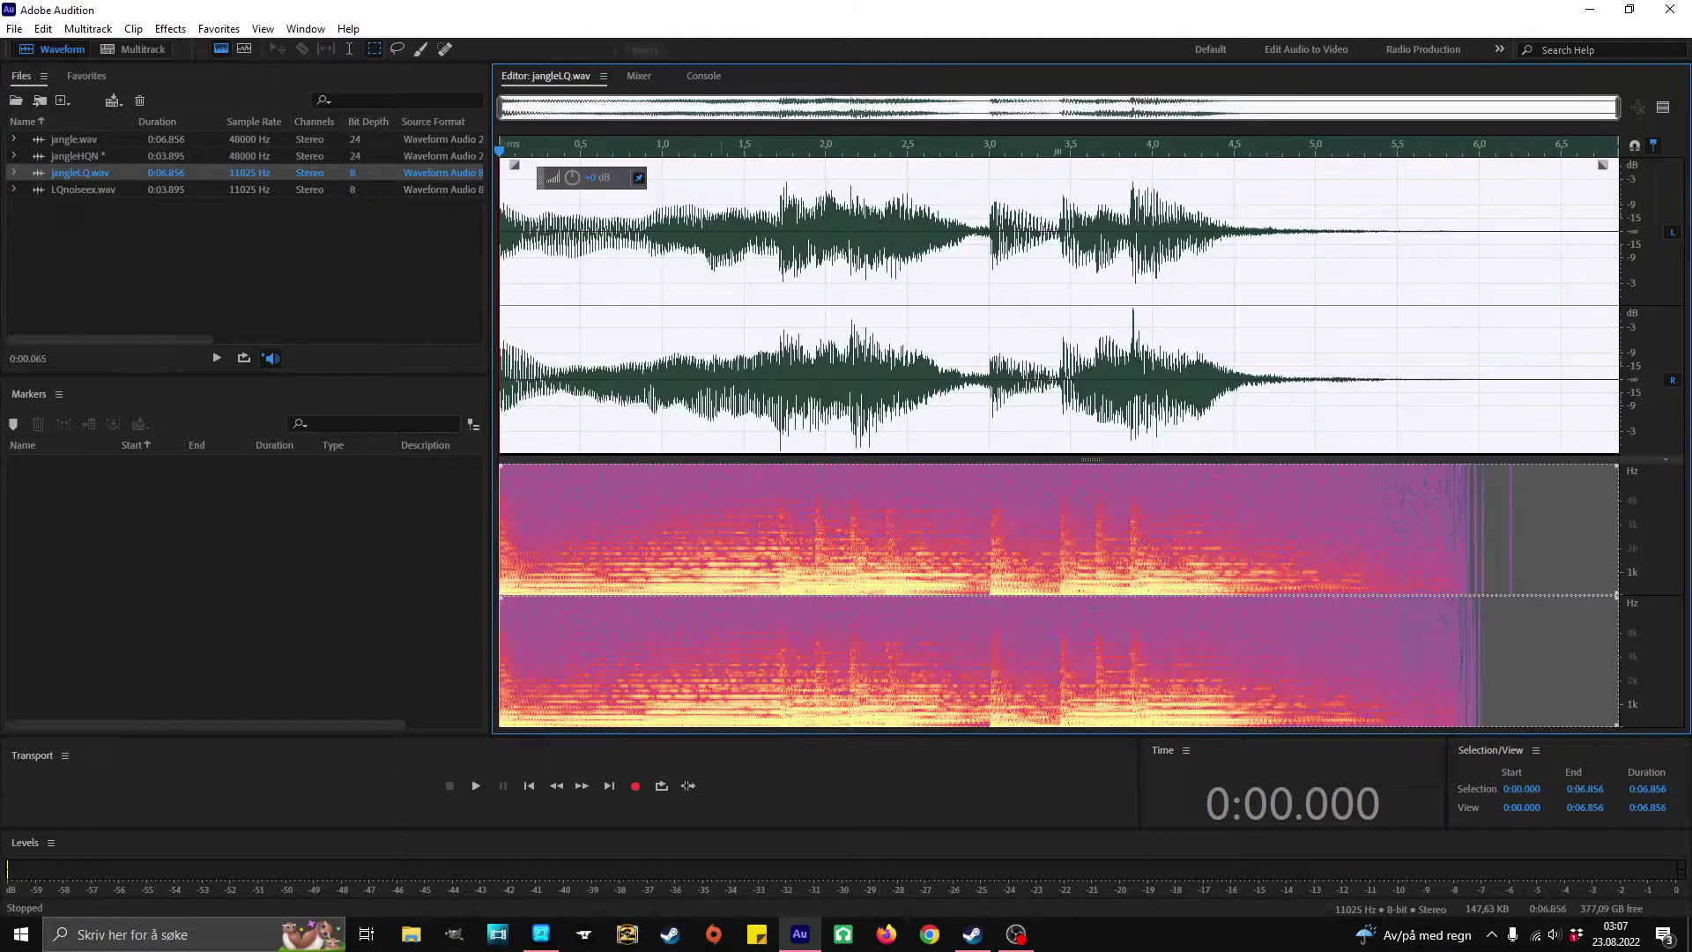
{"action": "left_click", "coordinate": [811, 352]}
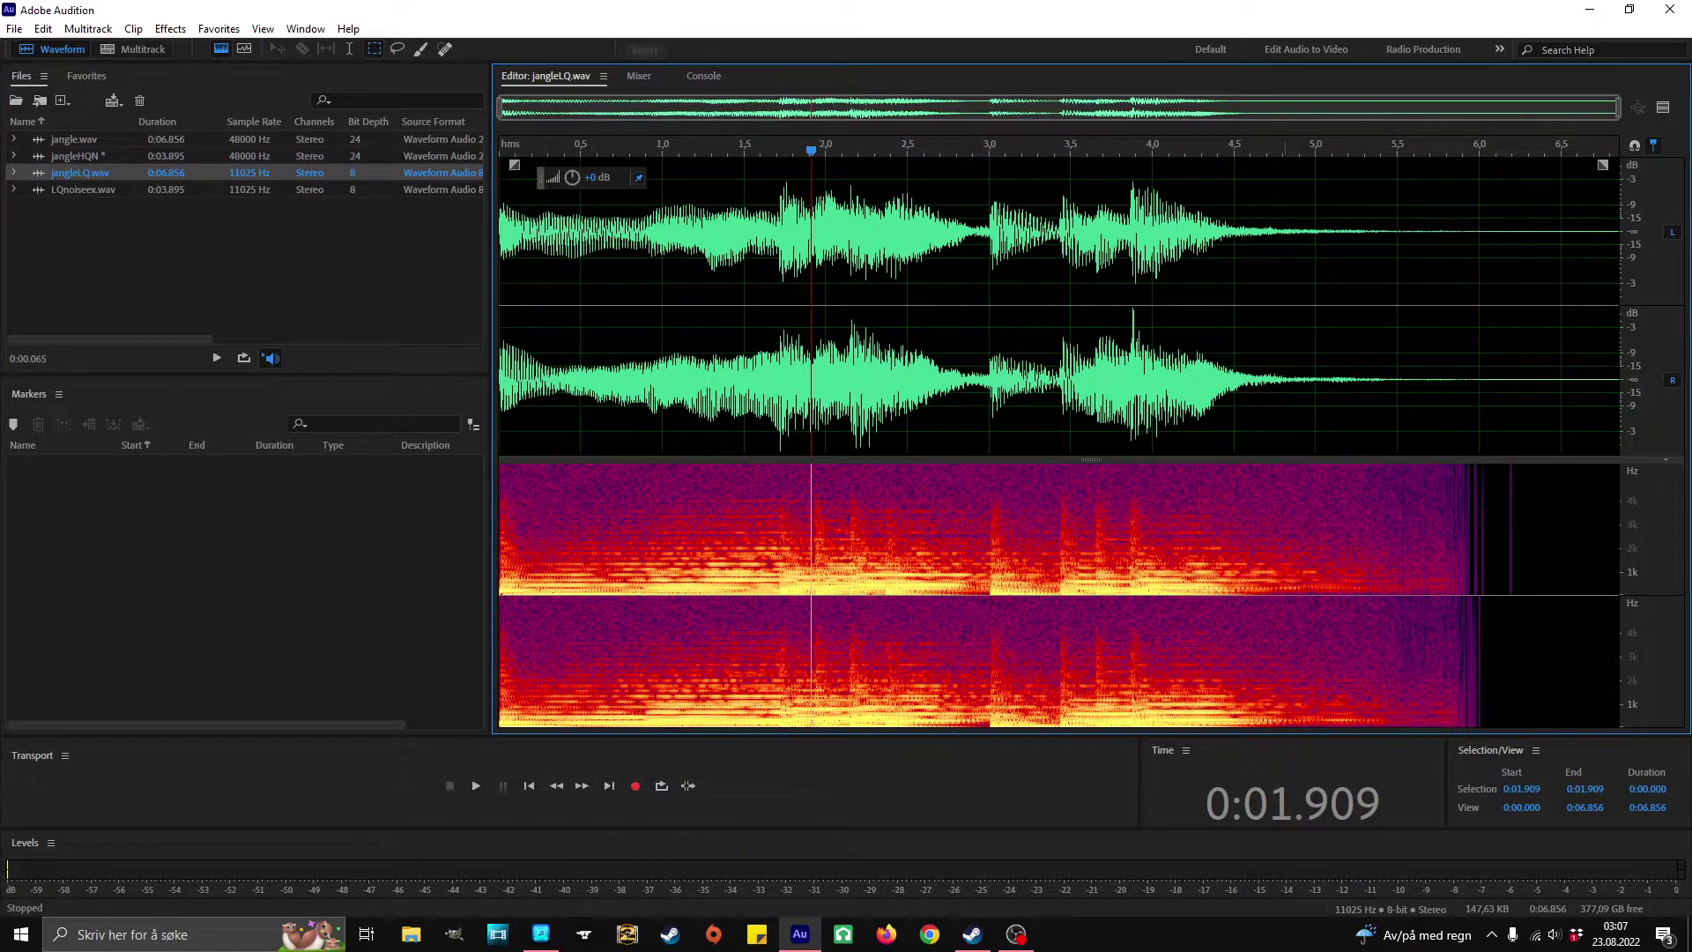
{"action": "key", "text": "ctrl+a"}
{"action": "right_click", "coordinate": [710, 287]}
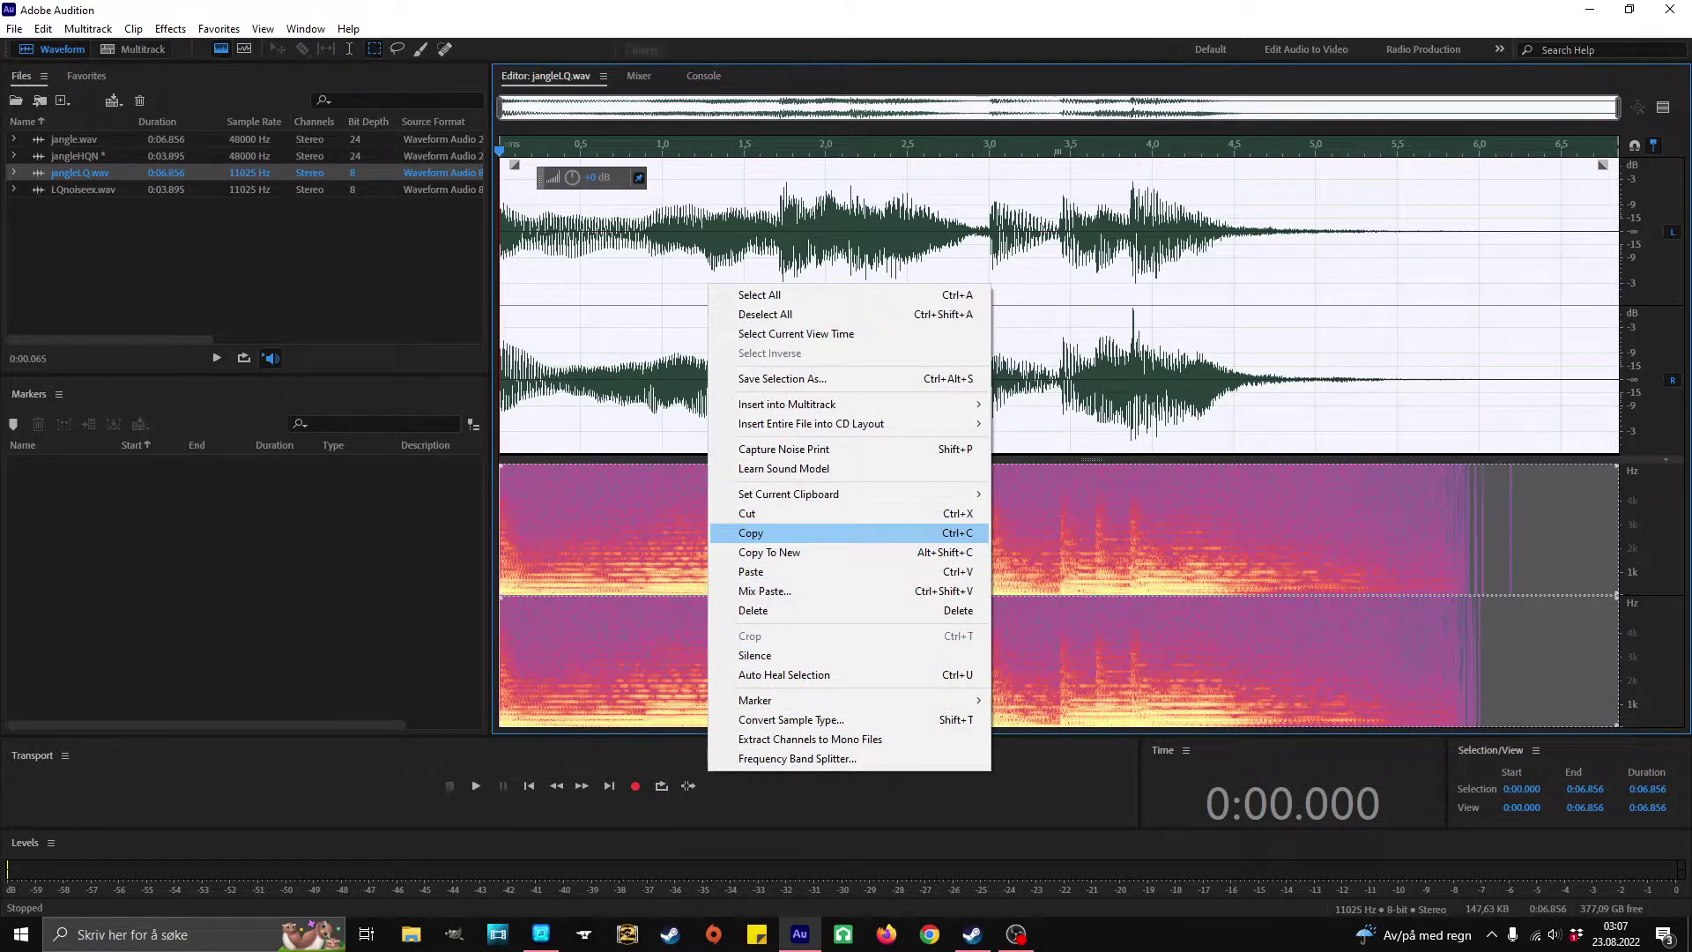
{"action": "left_click", "coordinate": [751, 533]}
Create a new stereo audio file named jangleHQ at 48000 Hz and 24 bits.
{"action": "left_click", "coordinate": [14, 28]}
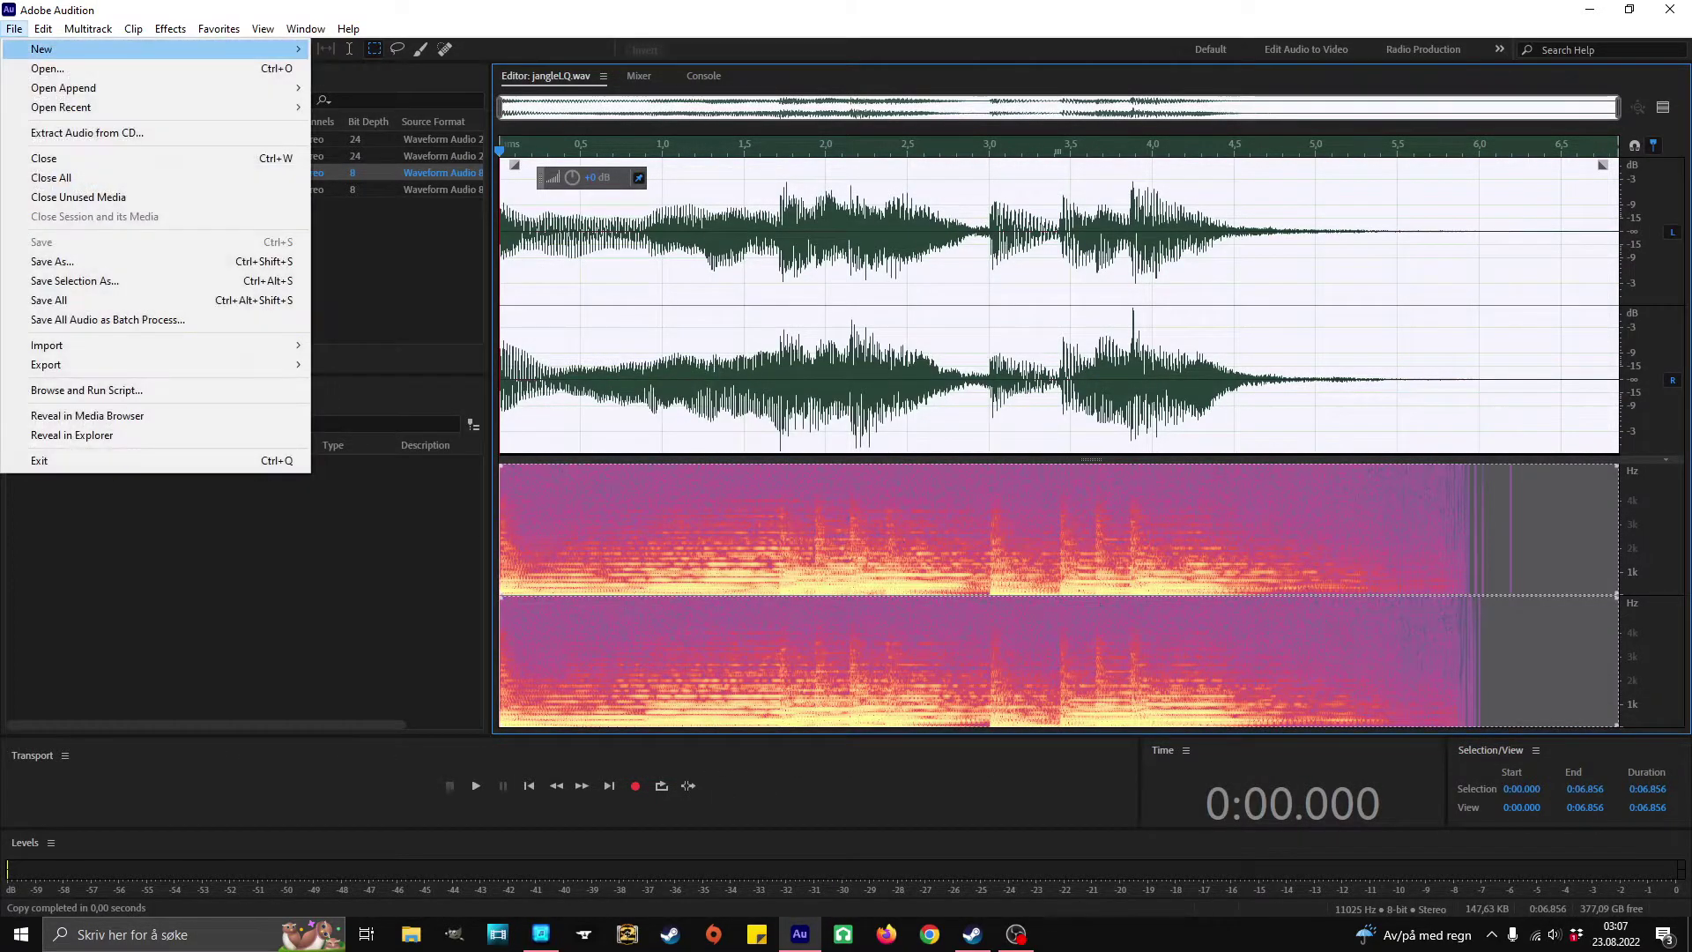
{"action": "mouse_move", "coordinate": [176, 48]}
{"action": "left_click", "coordinate": [352, 66]}
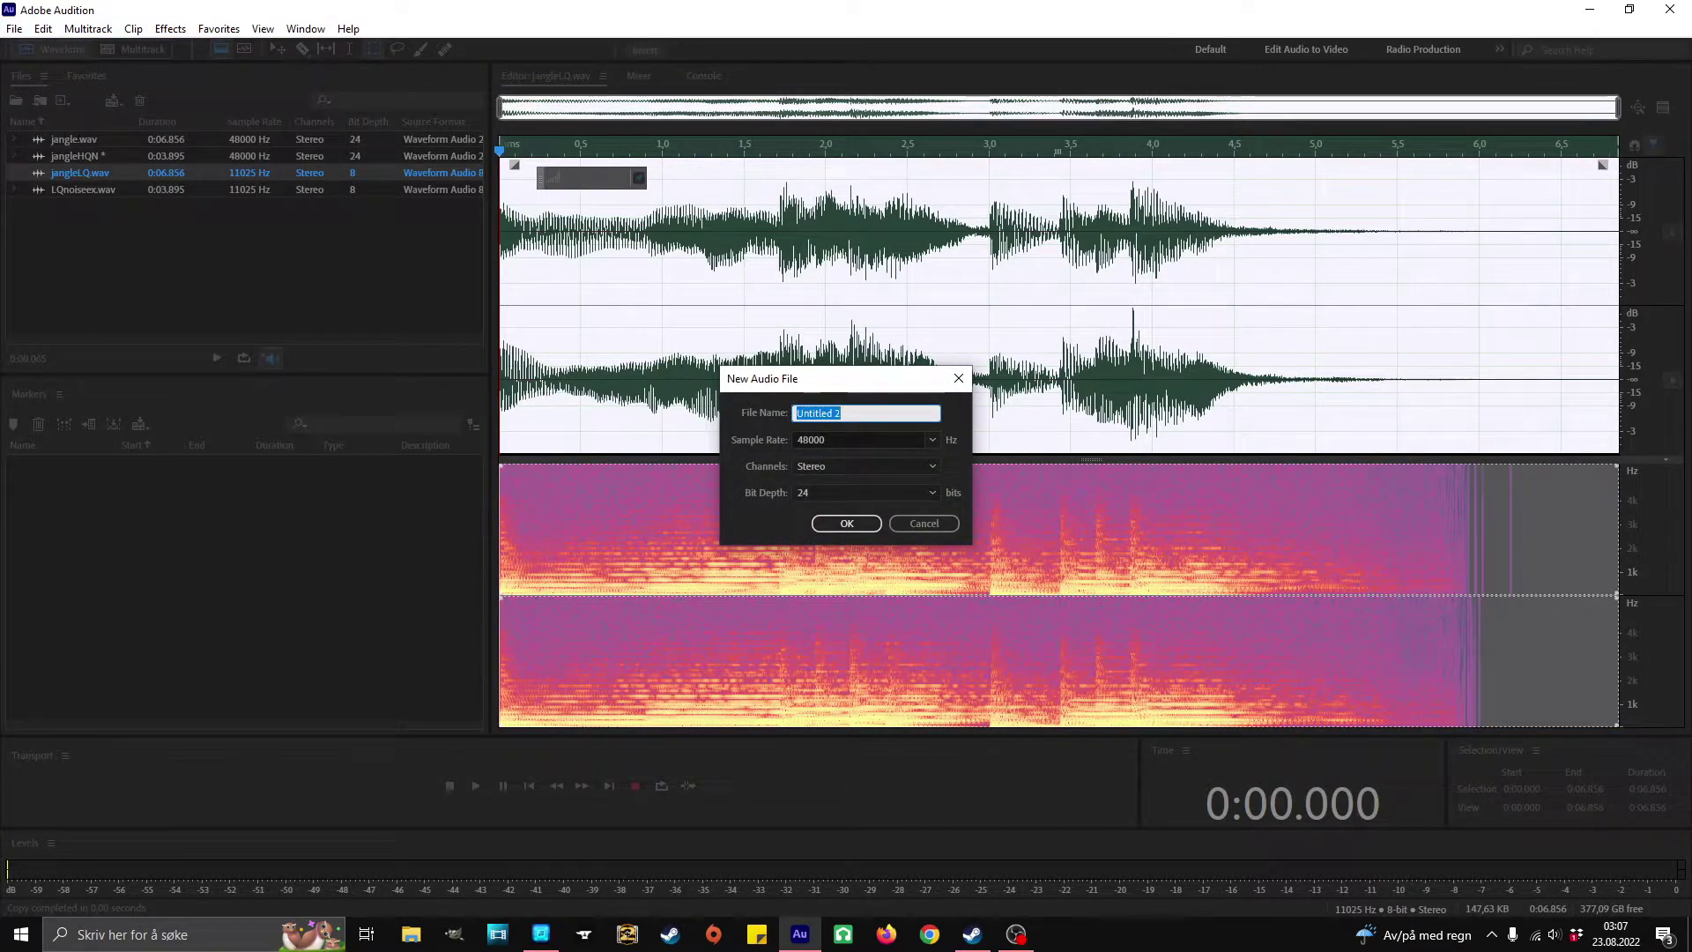
{"action": "type", "text": "ja"}
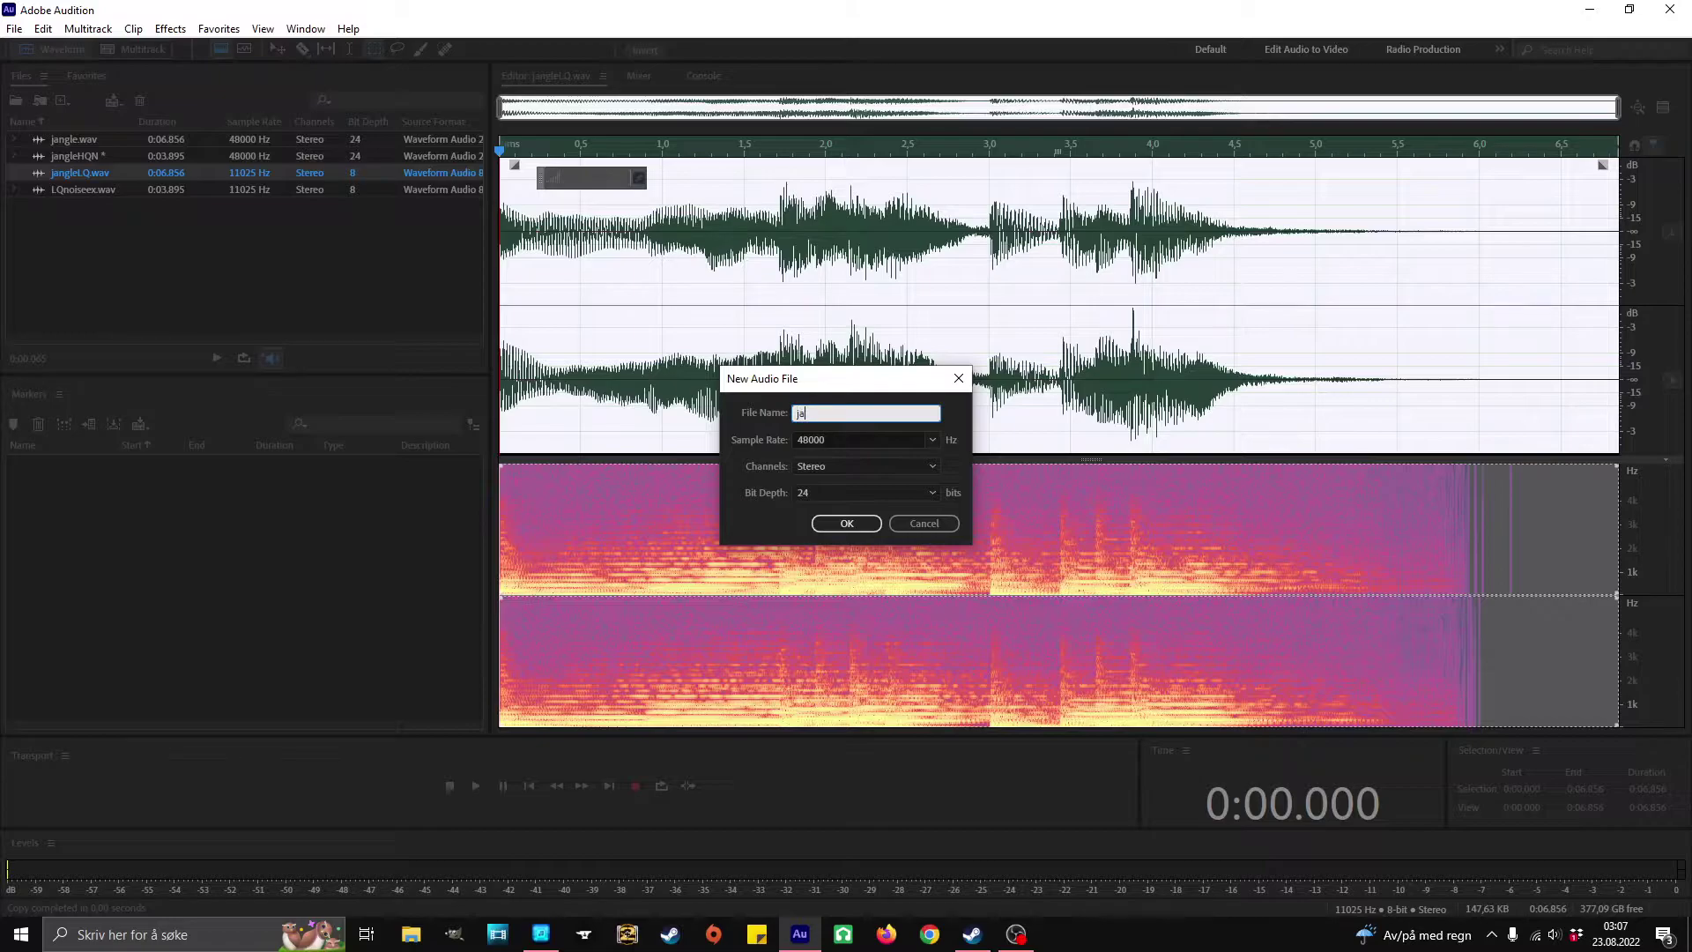
{"action": "type", "text": "ngleHQ"}
{"action": "left_click", "coordinate": [846, 524]}
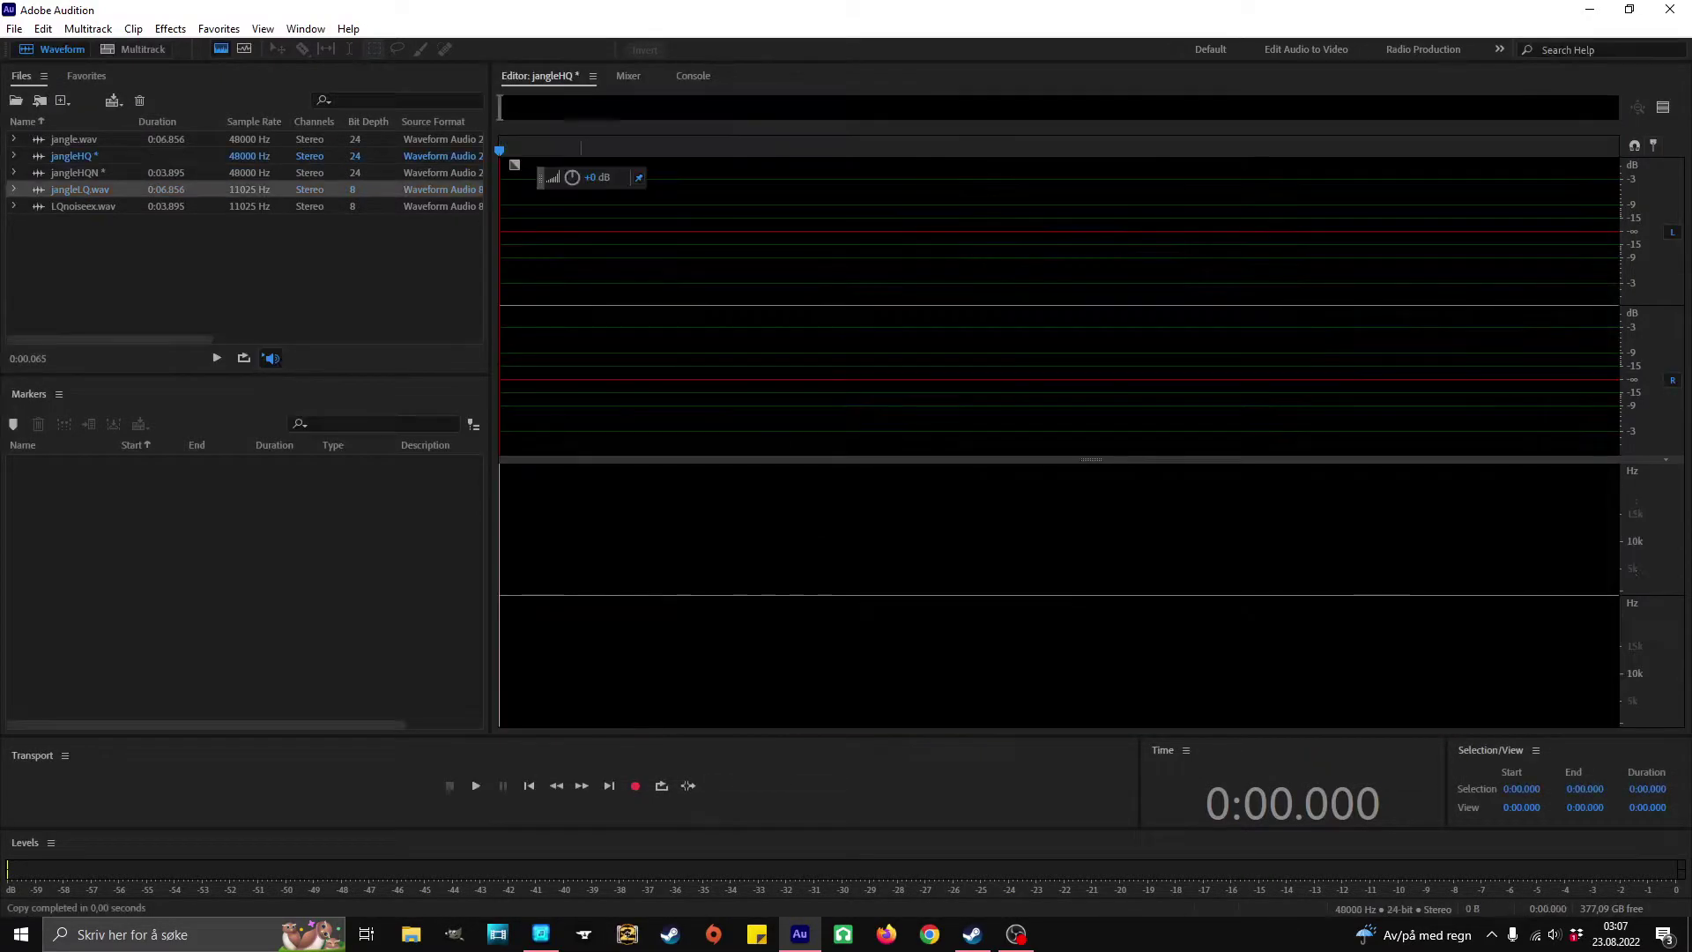
Paste the copied jangle recording into jangleHQ and inspect the upper frequency range of its spectrogram.
{"action": "key", "text": "ctrl+v"}
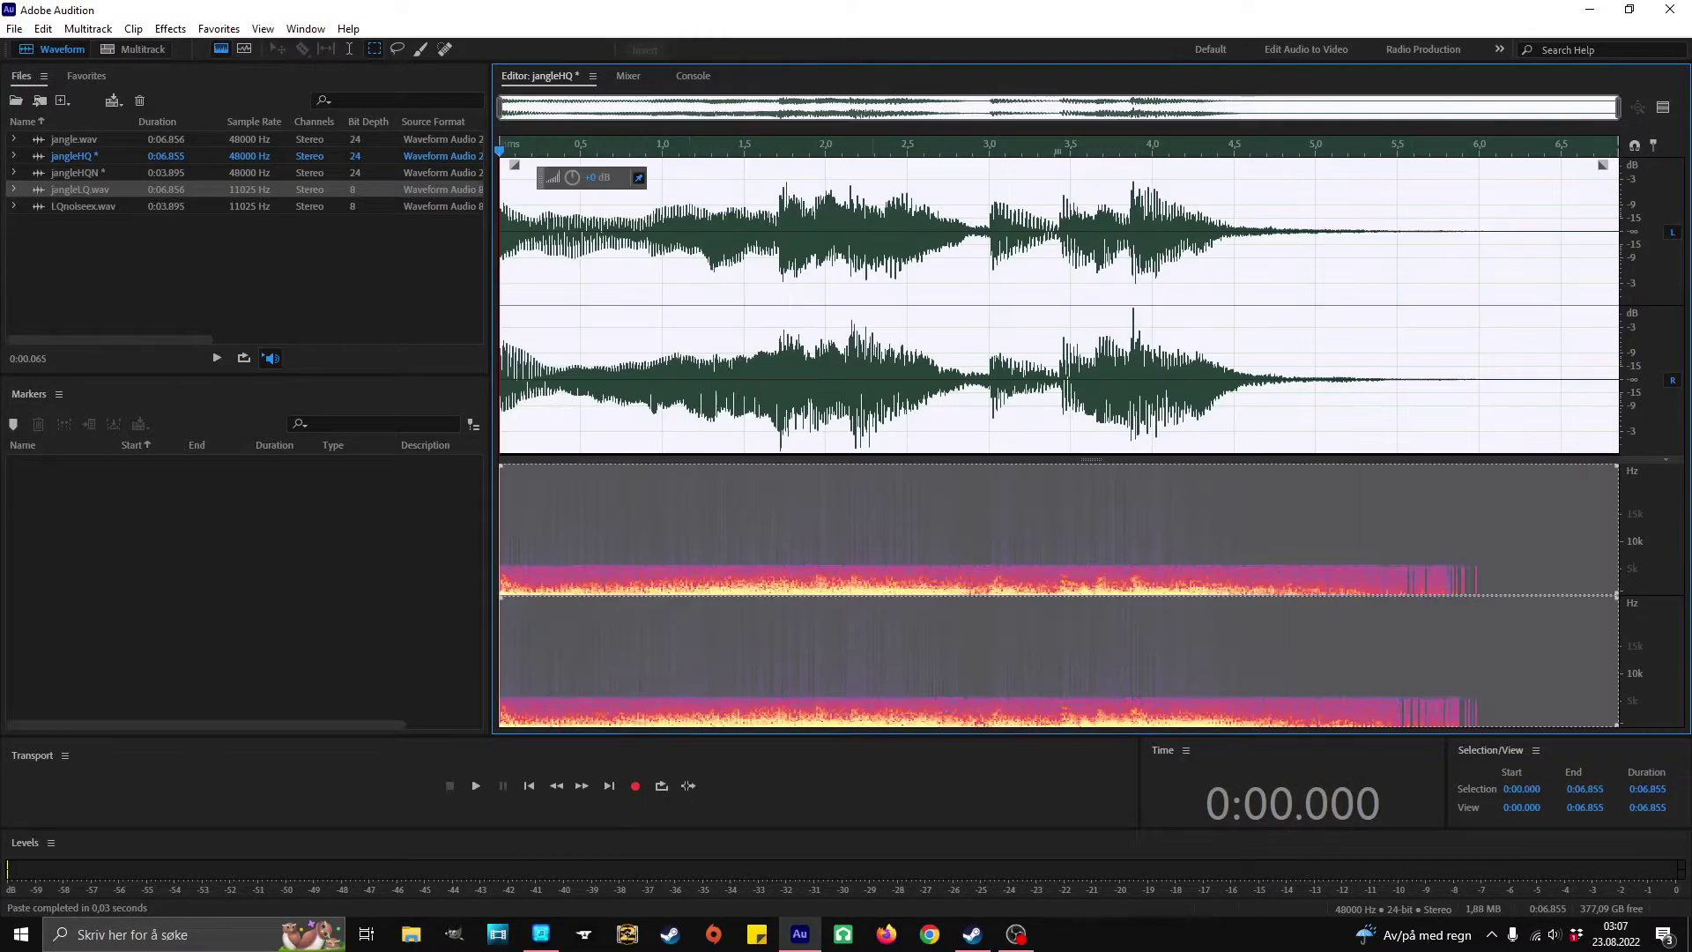
{"action": "left_click", "coordinate": [889, 564]}
{"action": "left_click_drag", "start_coordinate": [926, 564], "coordinate": [570, 465]}
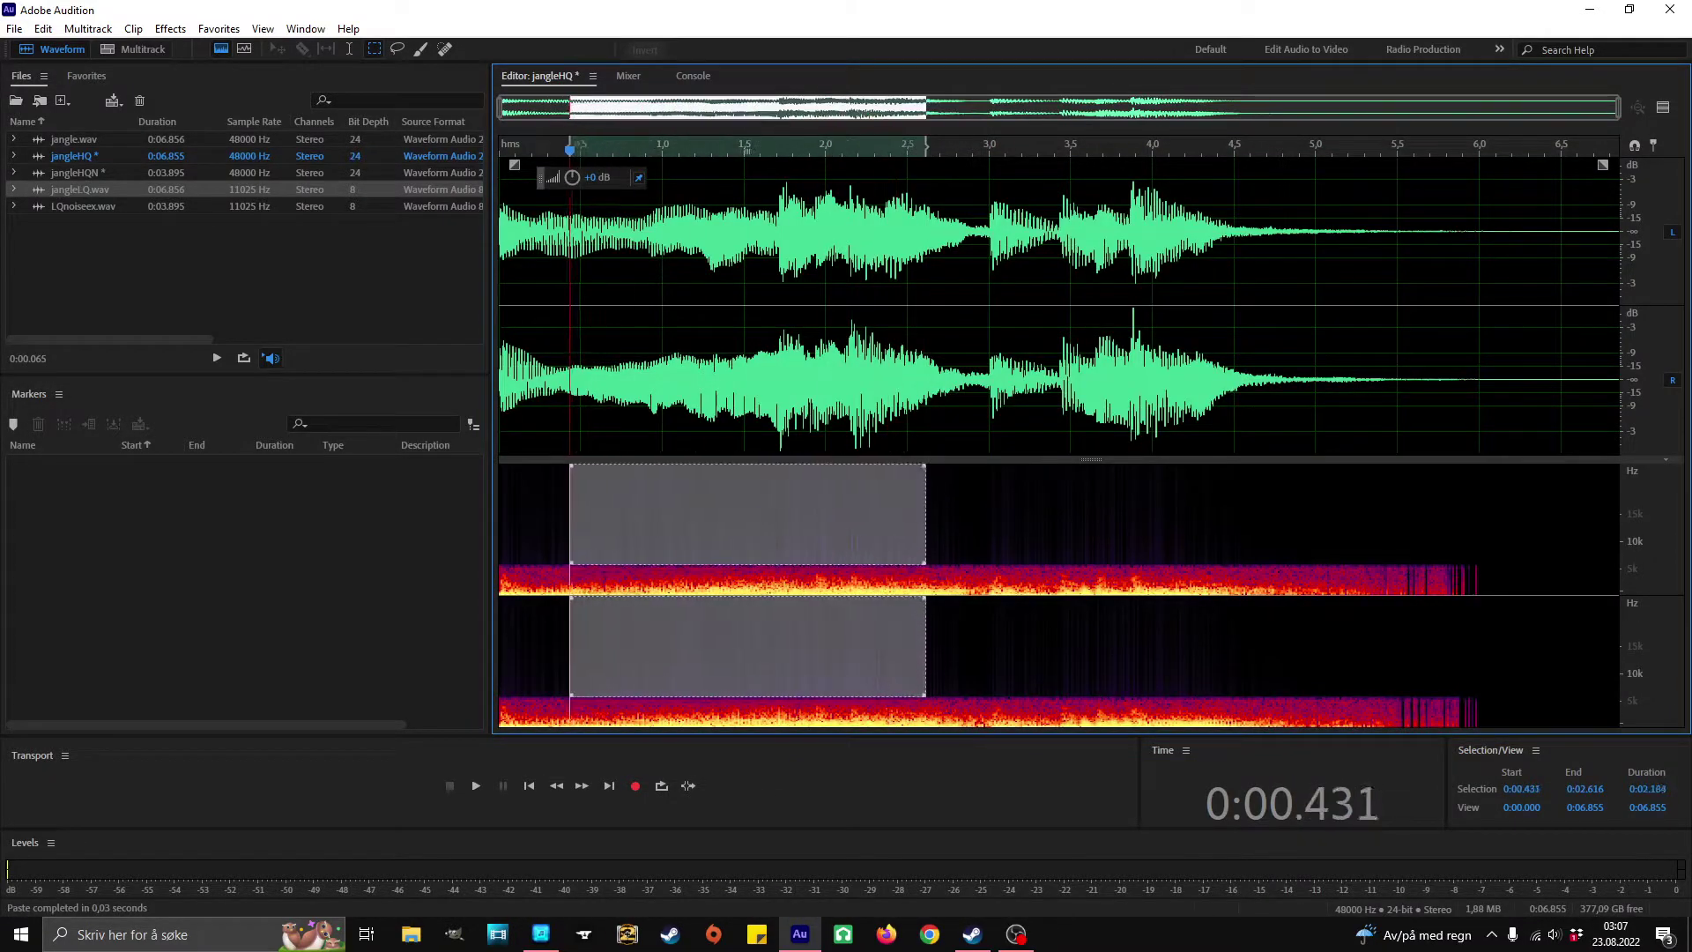
{"action": "left_click", "coordinate": [764, 529]}
{"action": "key", "text": "ctrl+a"}
Open jangleHQN, select its entire audio, and capture it as the noise print in the Noise Reduction effect.
{"action": "double_click", "coordinate": [77, 173]}
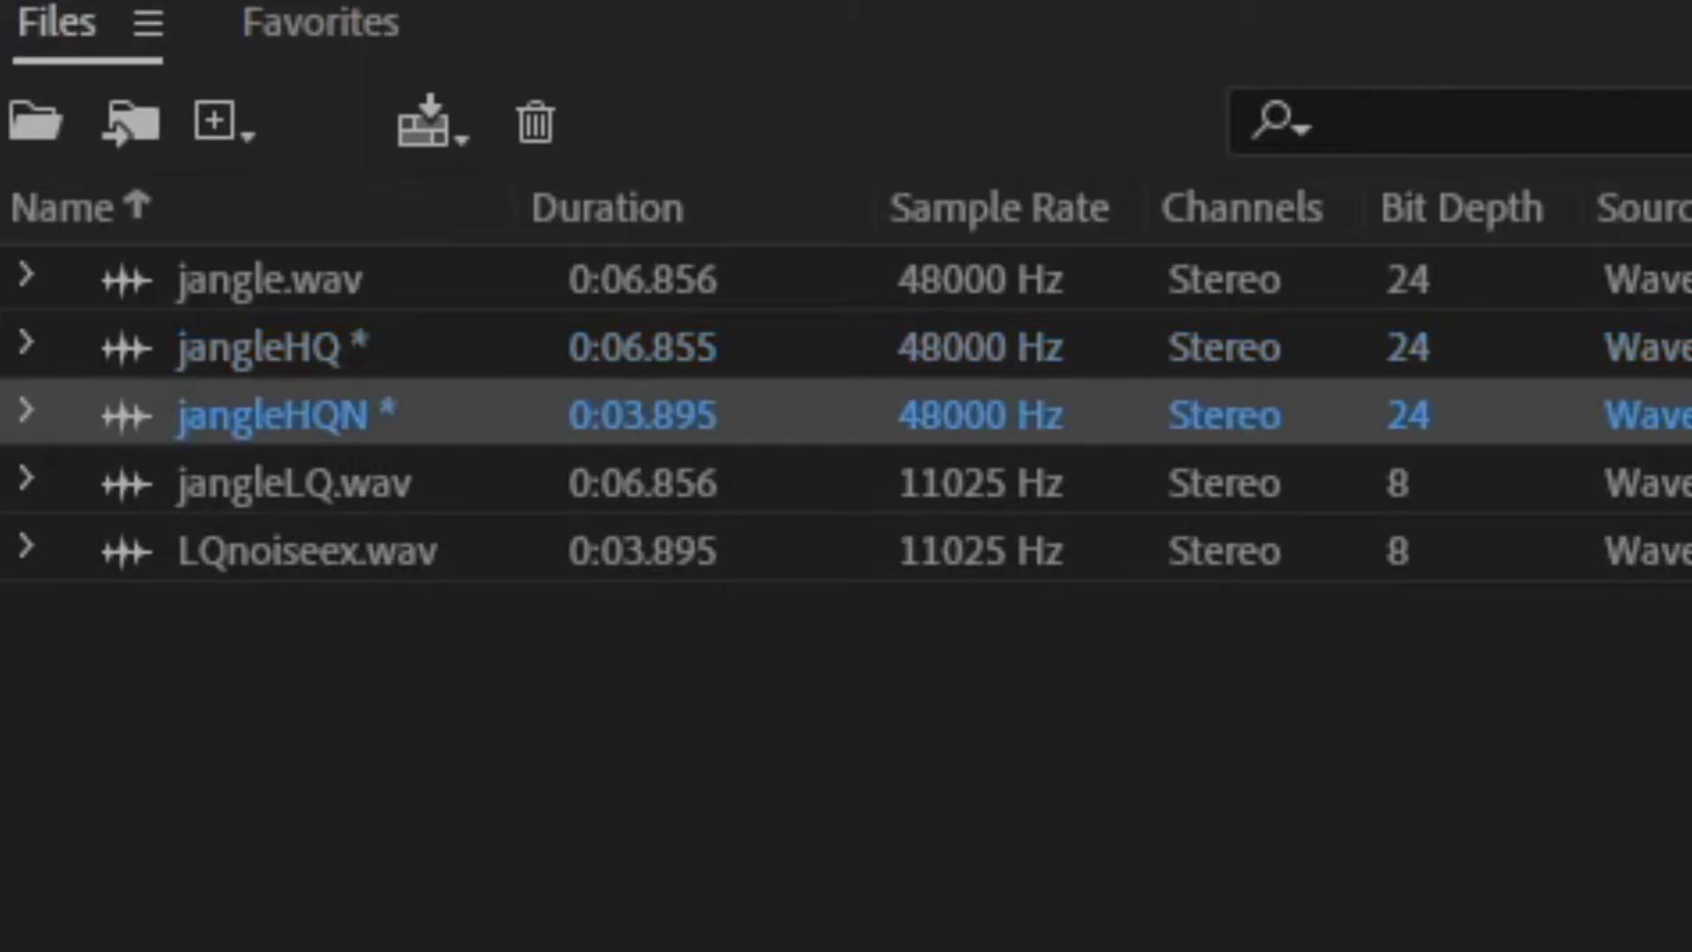
{"action": "key", "text": "ctrl+a"}
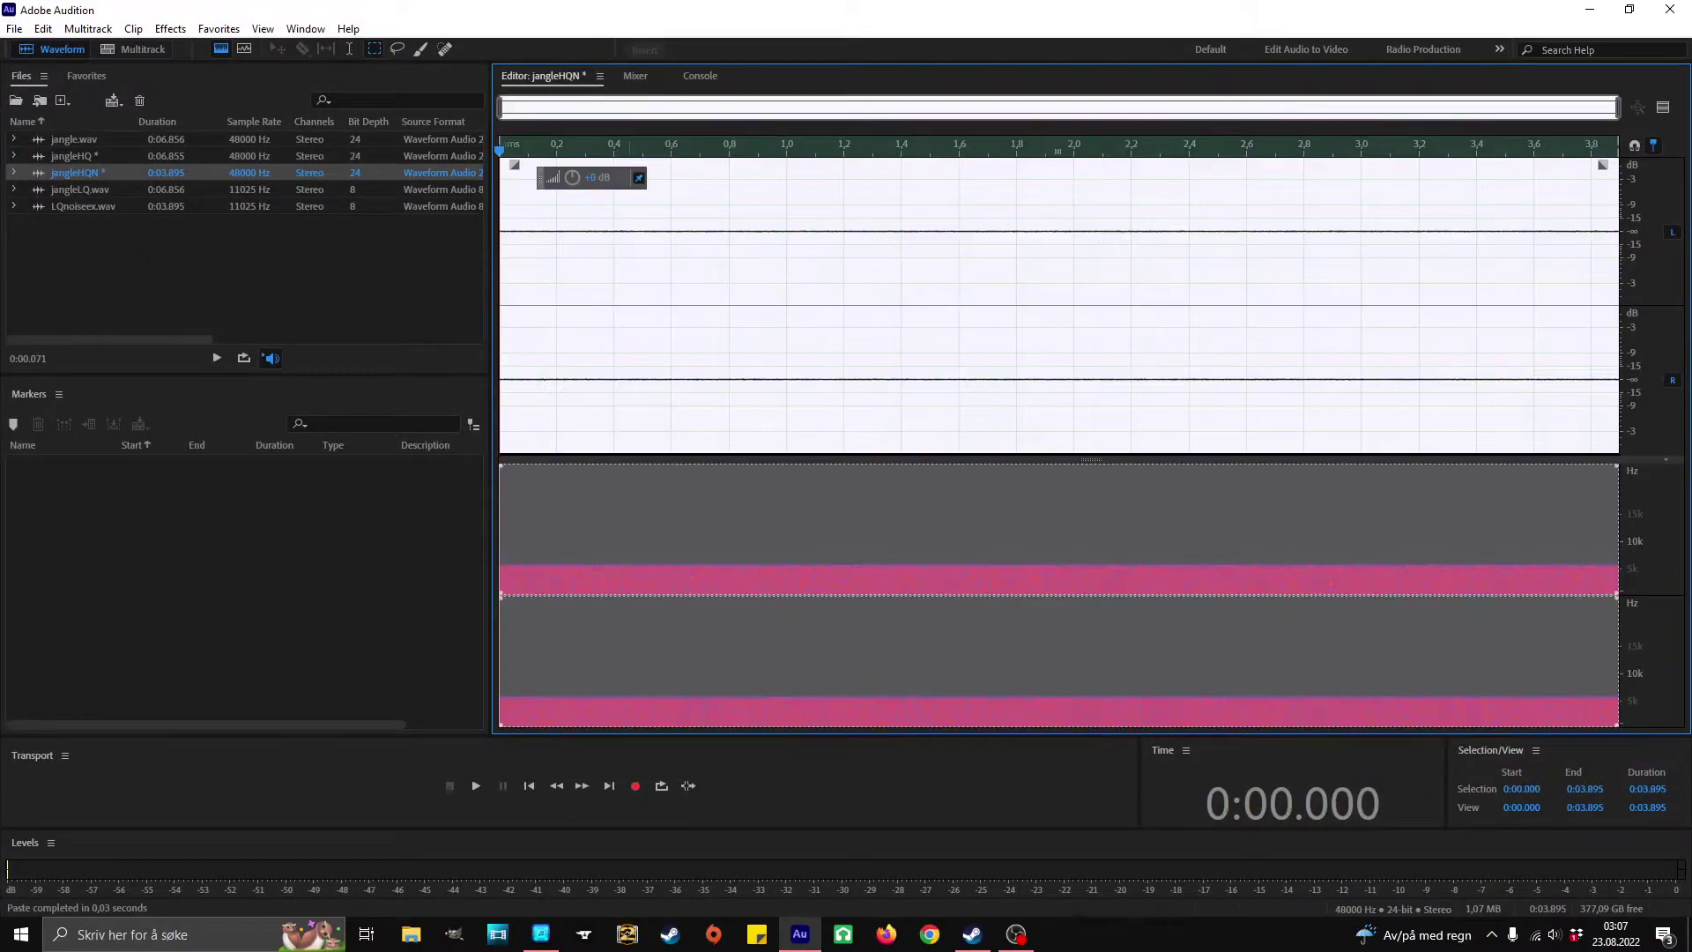
{"action": "left_click", "coordinate": [170, 30]}
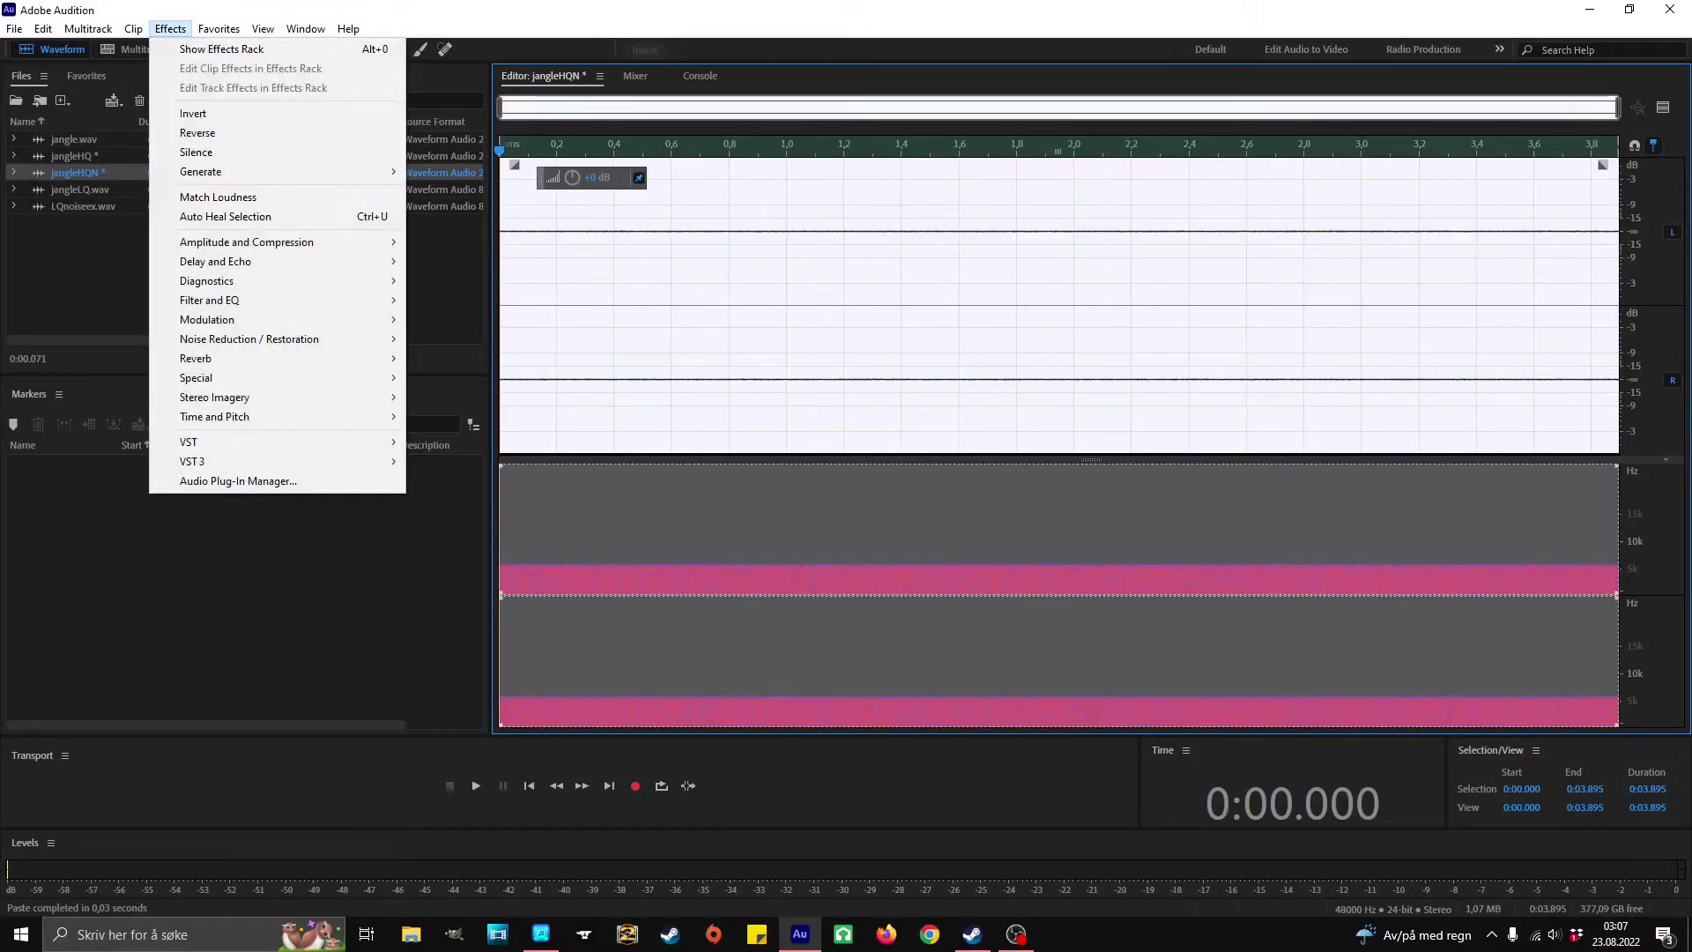
{"action": "mouse_move", "coordinate": [249, 340]}
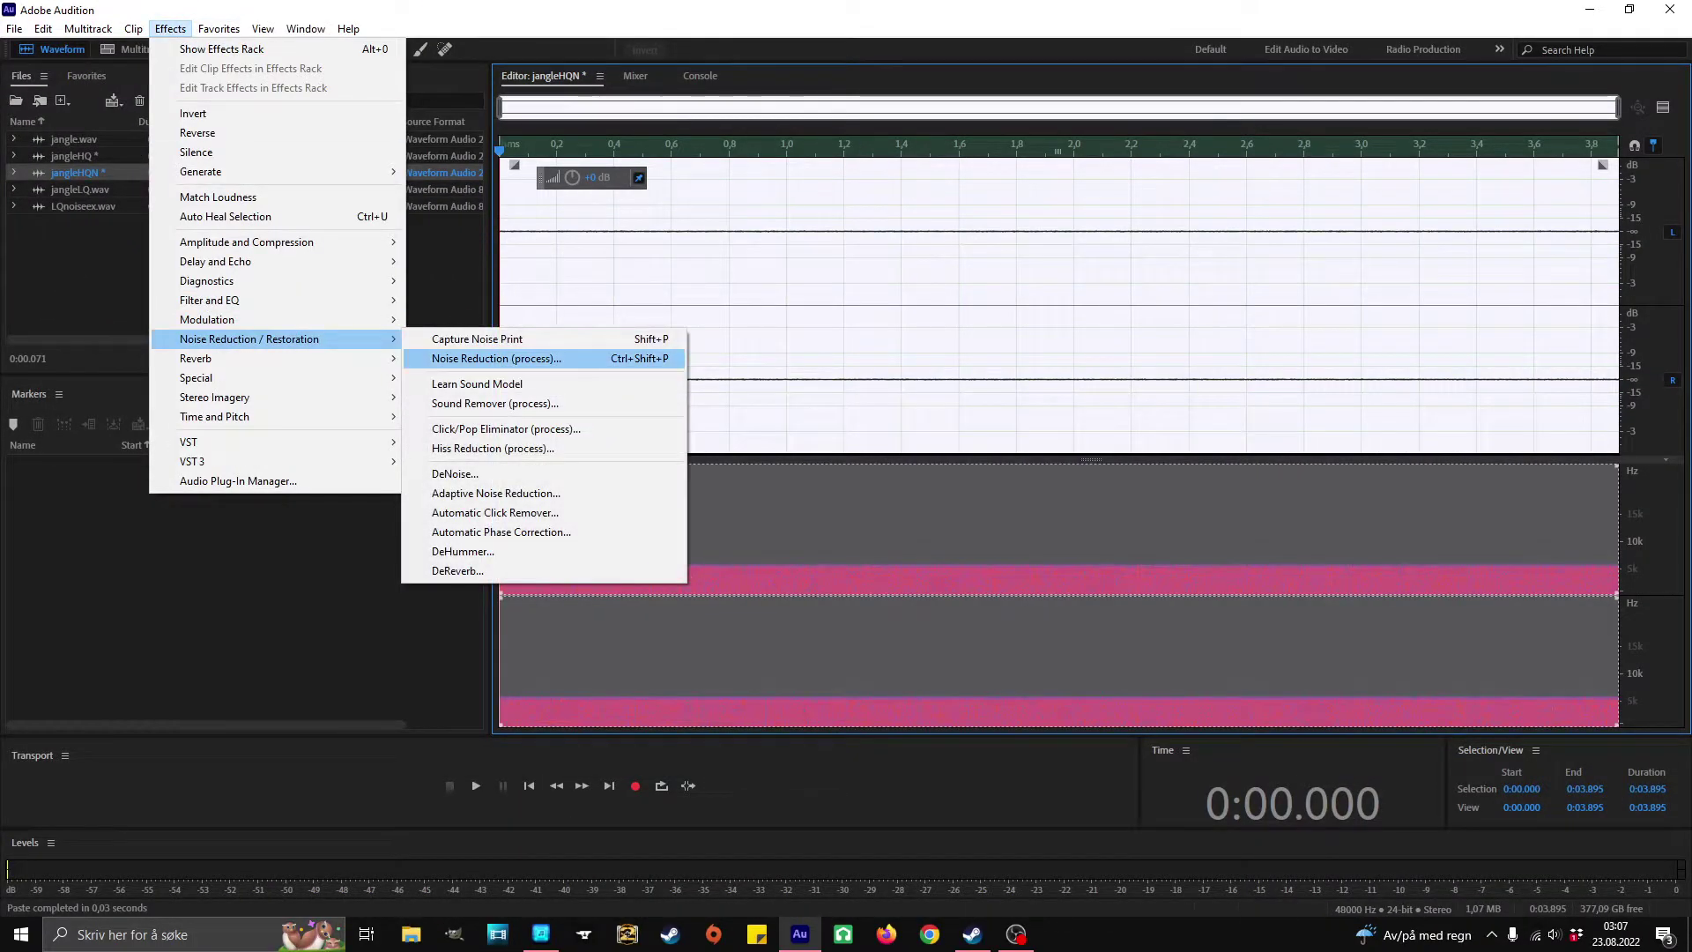
{"action": "left_click", "coordinate": [496, 359]}
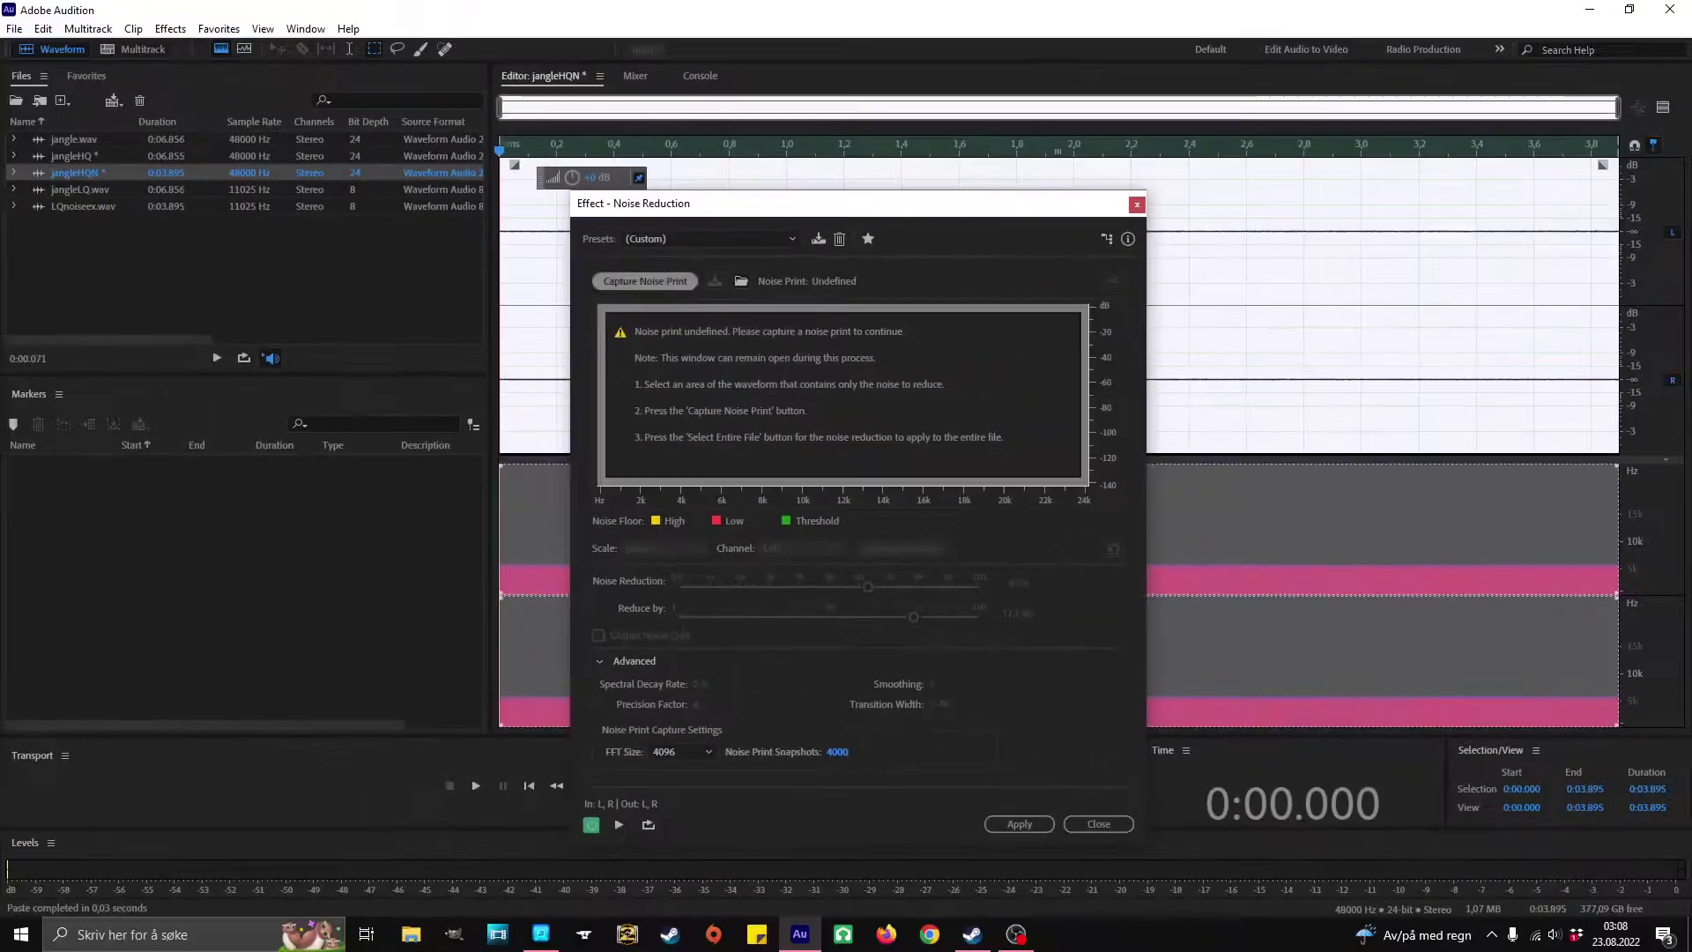
{"action": "left_click", "coordinate": [645, 281]}
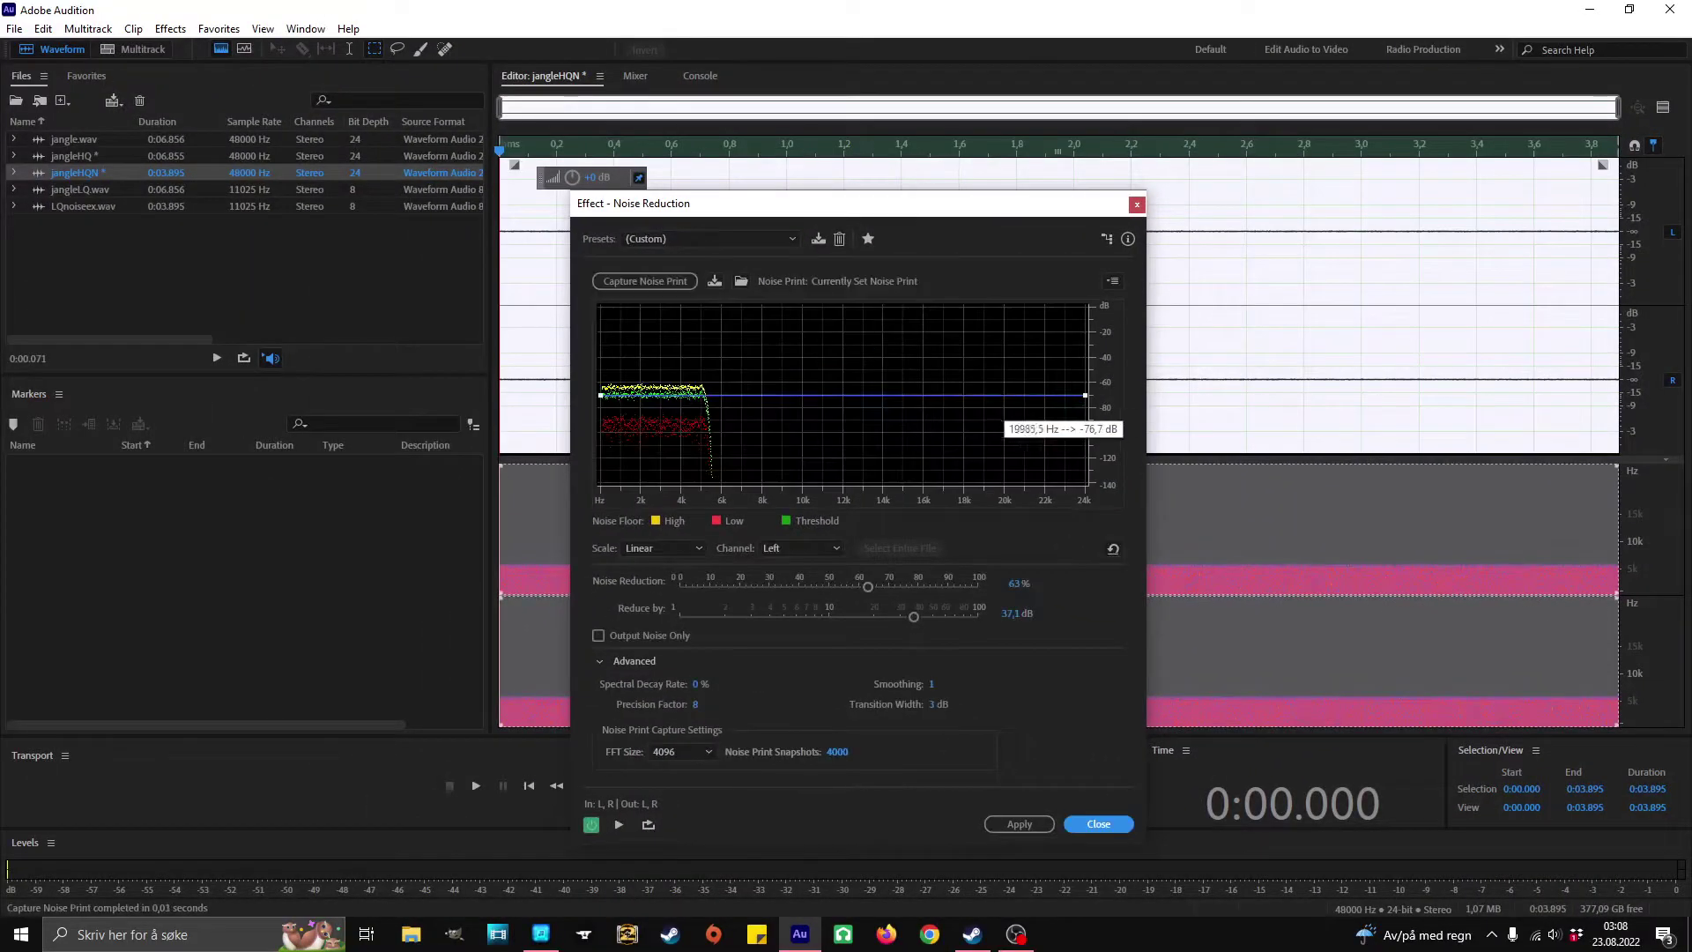
{"action": "left_click_drag", "start_coordinate": [661, 203], "coordinate": [550, 99]}
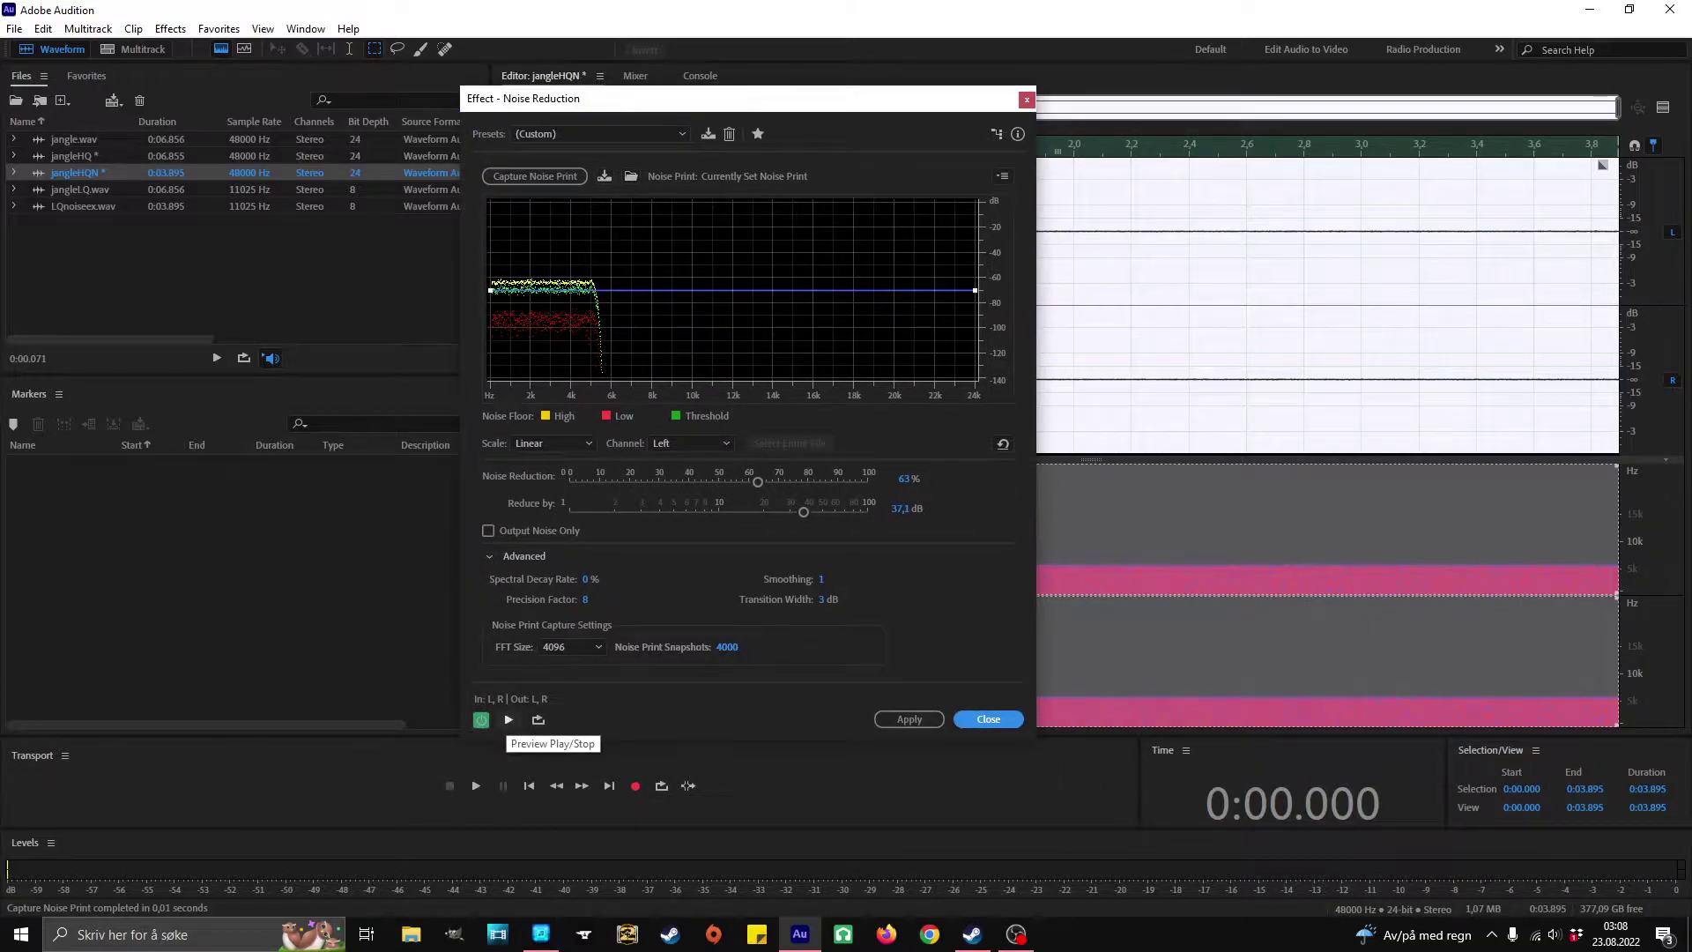
Preview the noise reduction on the noise sample with Output Noise Only off and on, leaving it off.
{"action": "left_click", "coordinate": [509, 719]}
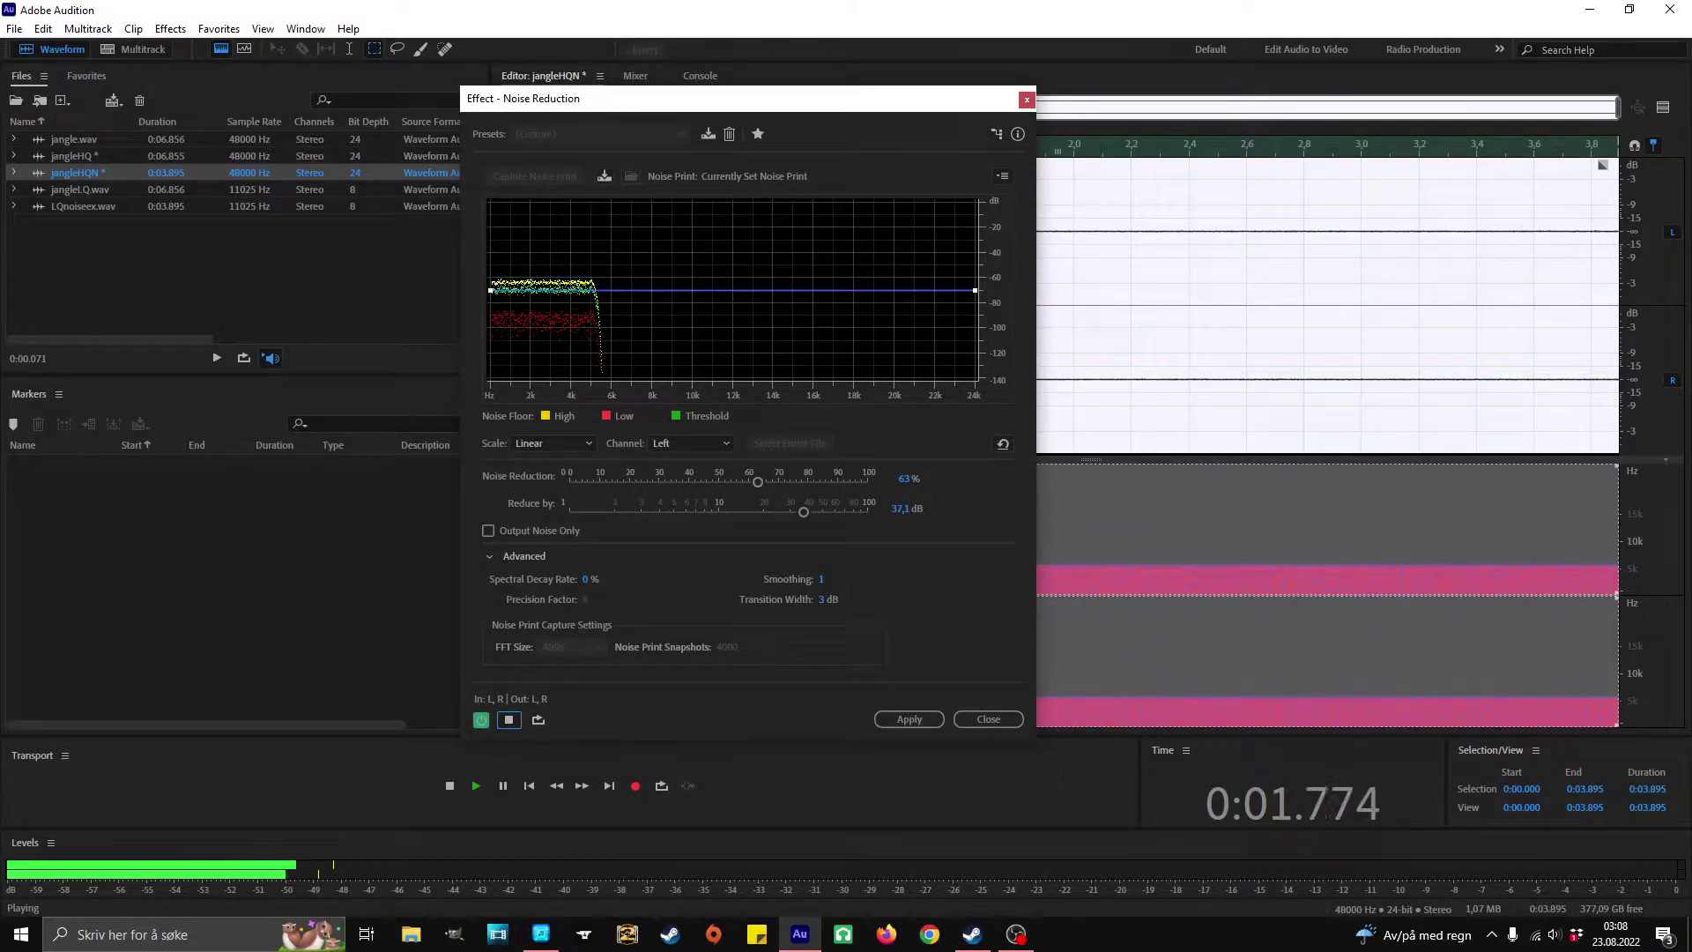
{"action": "key", "text": "space"}
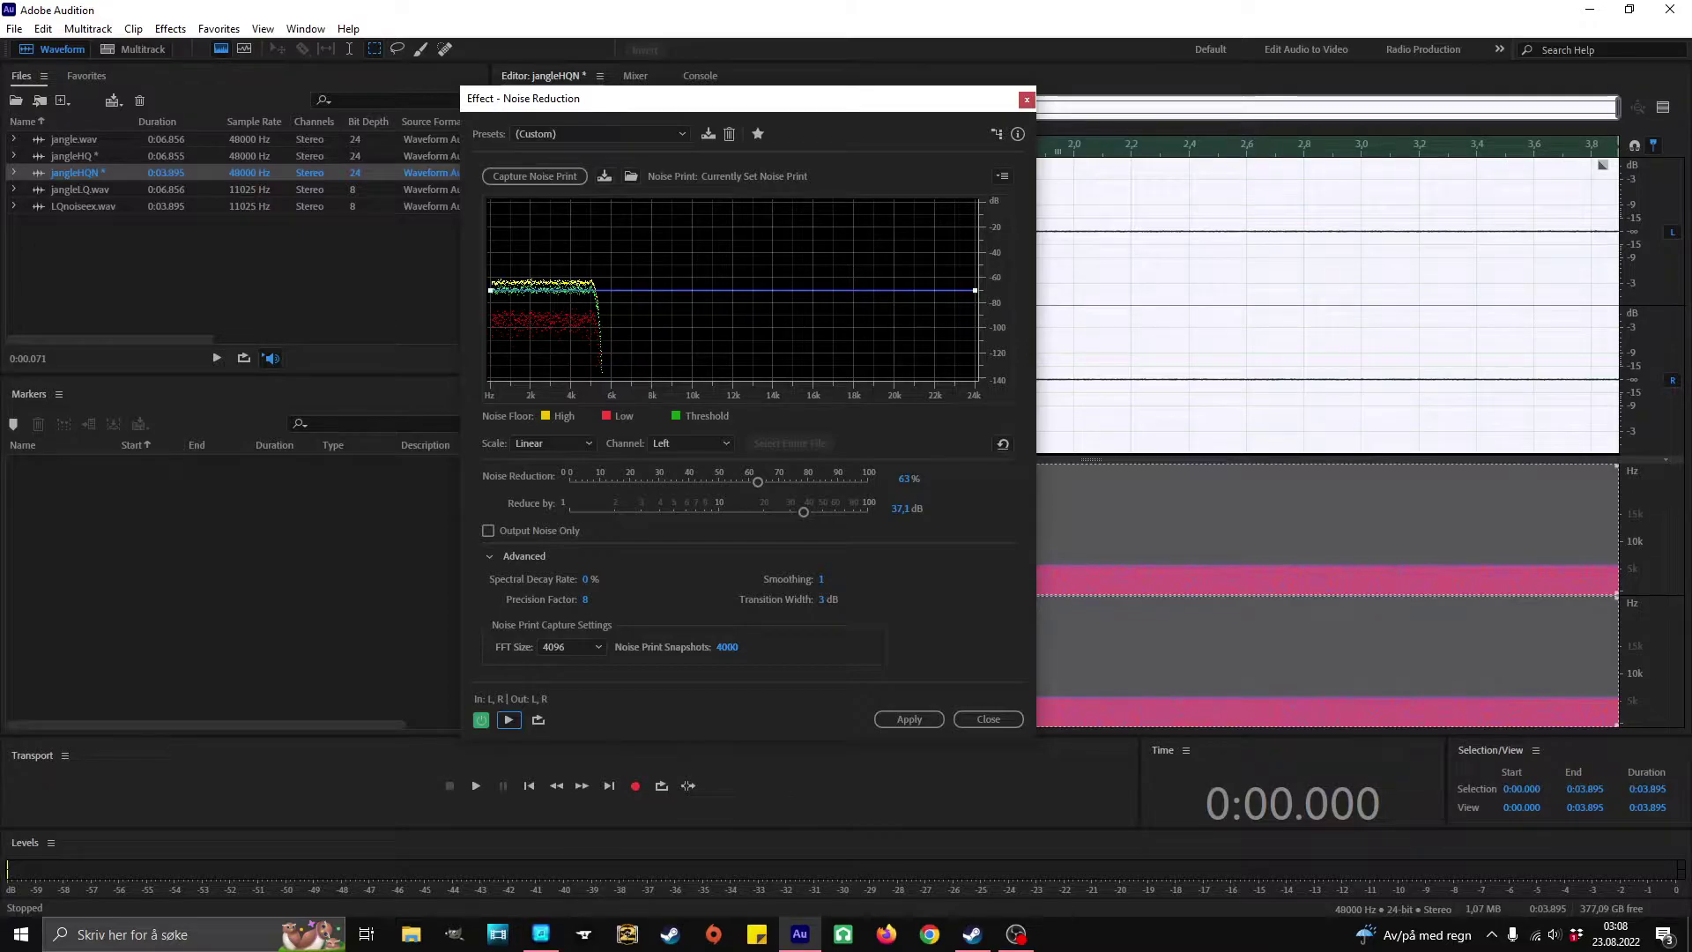
{"action": "left_click", "coordinate": [488, 531]}
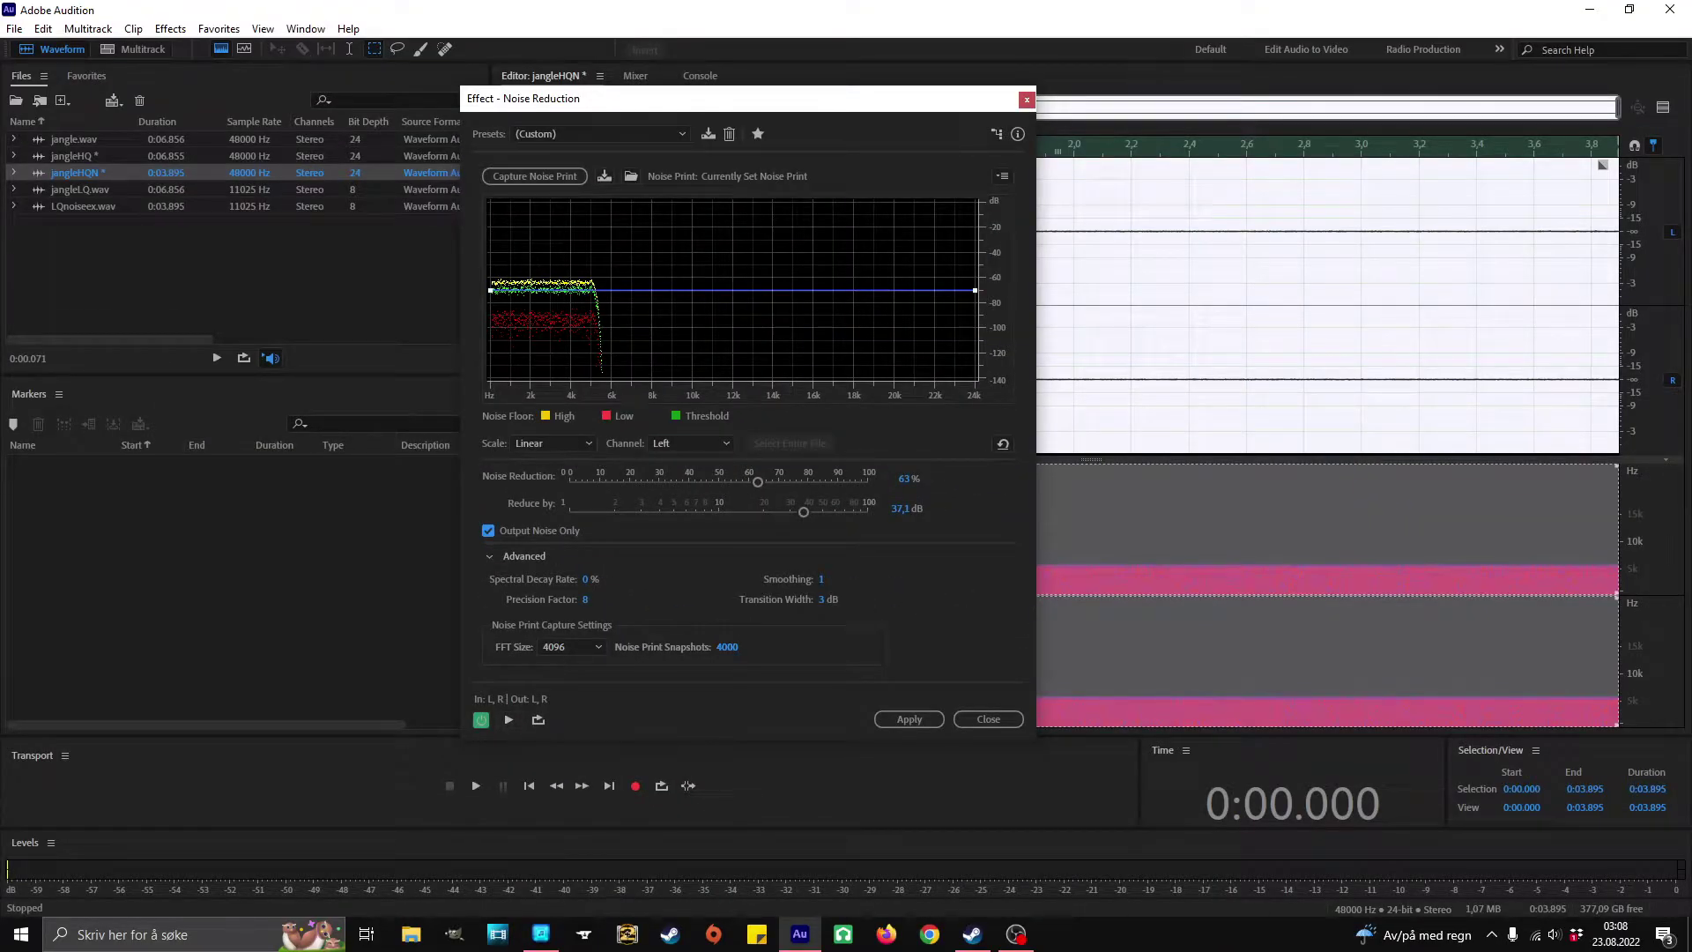
{"action": "left_click", "coordinate": [509, 719]}
{"action": "left_click", "coordinate": [509, 719]}
{"action": "left_click", "coordinate": [509, 719]}
{"action": "left_click", "coordinate": [508, 719]}
{"action": "left_click", "coordinate": [488, 530]}
{"action": "left_click", "coordinate": [509, 719]}
{"action": "left_click", "coordinate": [508, 719]}
Save the current noise reduction settings as a preset named janglenoisered.
{"action": "left_click", "coordinate": [709, 133]}
{"action": "type", "text": "jang"}
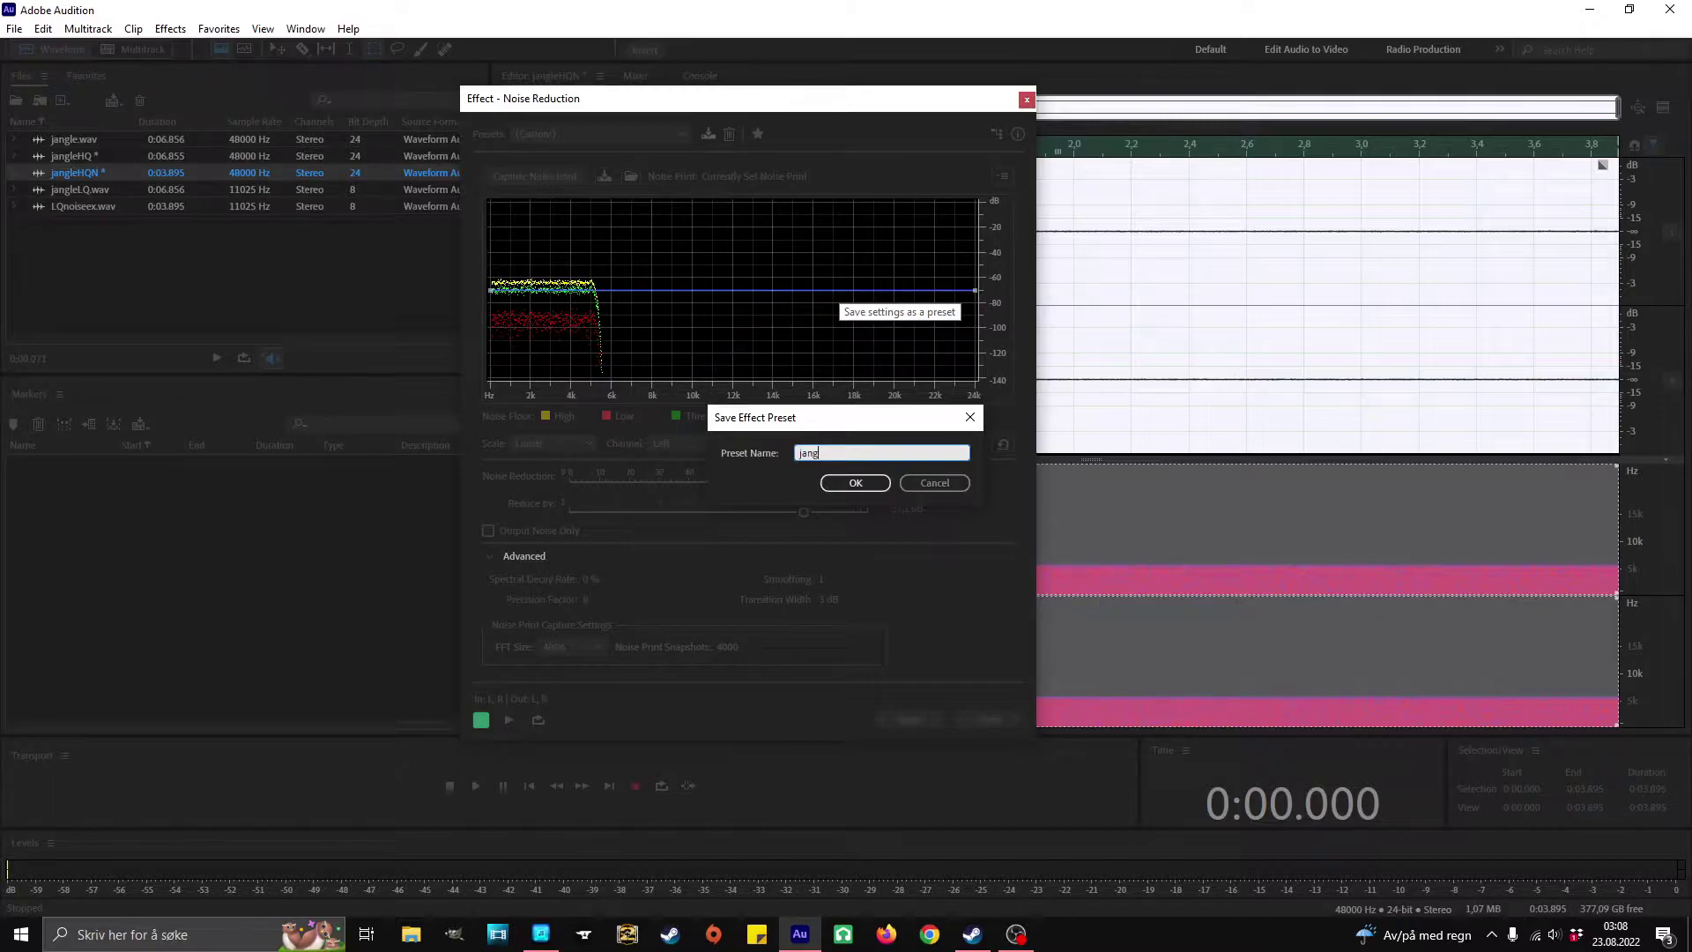
{"action": "type", "text": "lenoisered"}
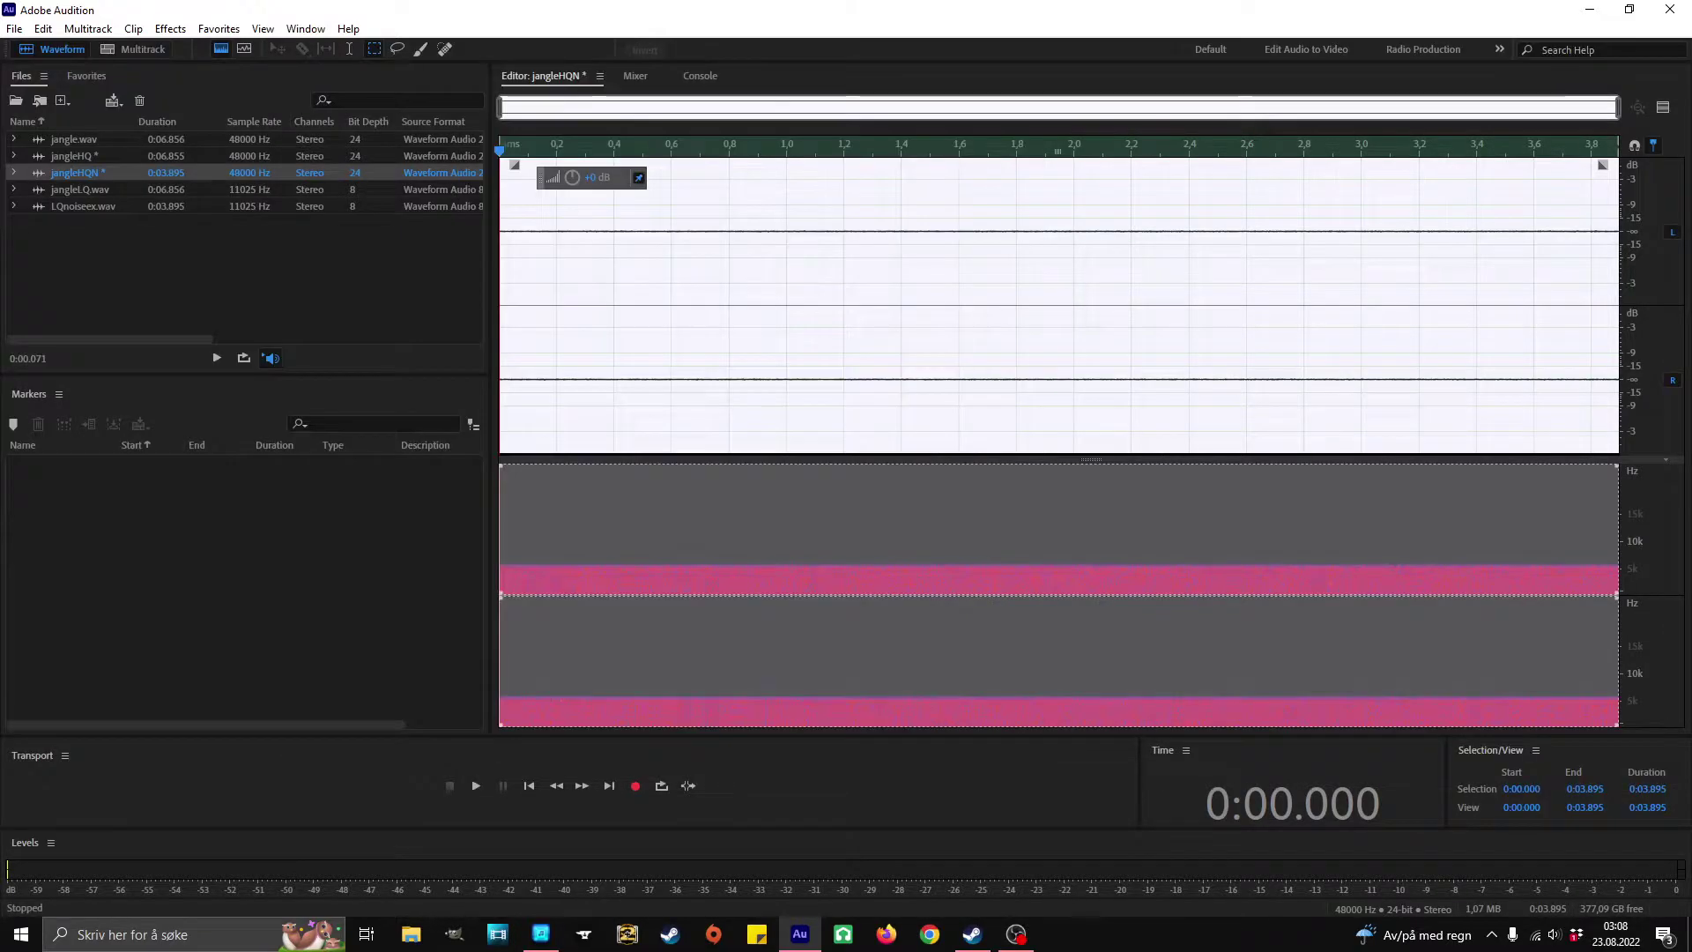
Open jangleHQ, select its entire audio, and play its opening.
{"action": "double_click", "coordinate": [74, 156]}
{"action": "left_click", "coordinate": [918, 308]}
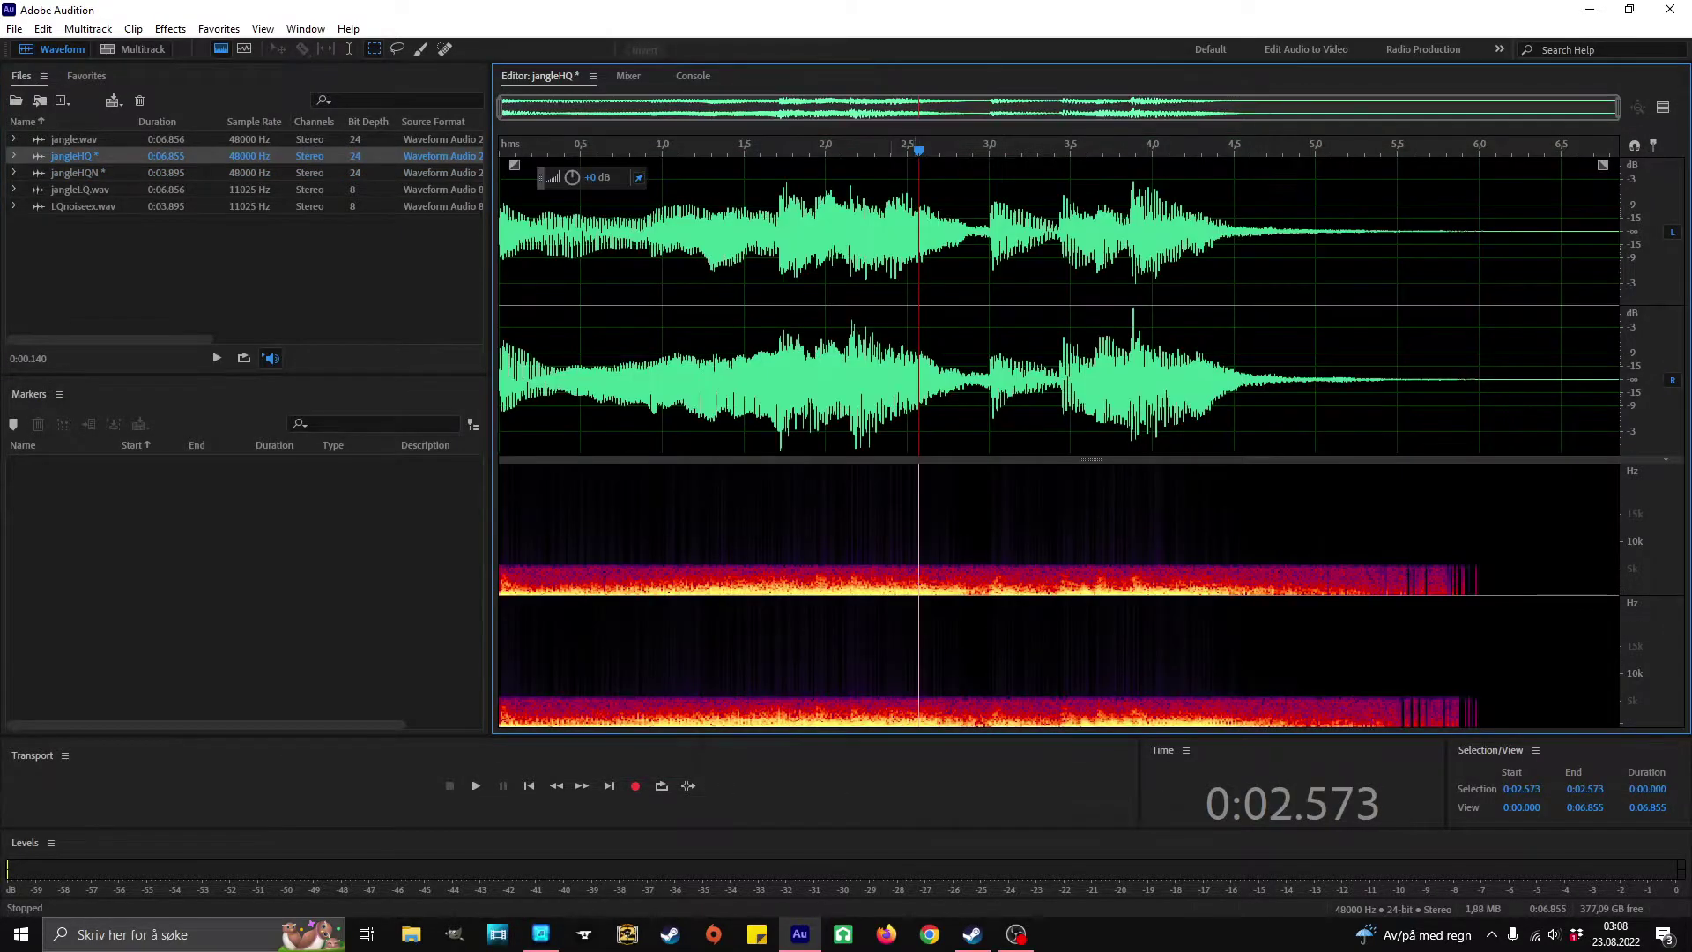
{"action": "left_click", "coordinate": [792, 309]}
{"action": "key", "text": "ctrl+a"}
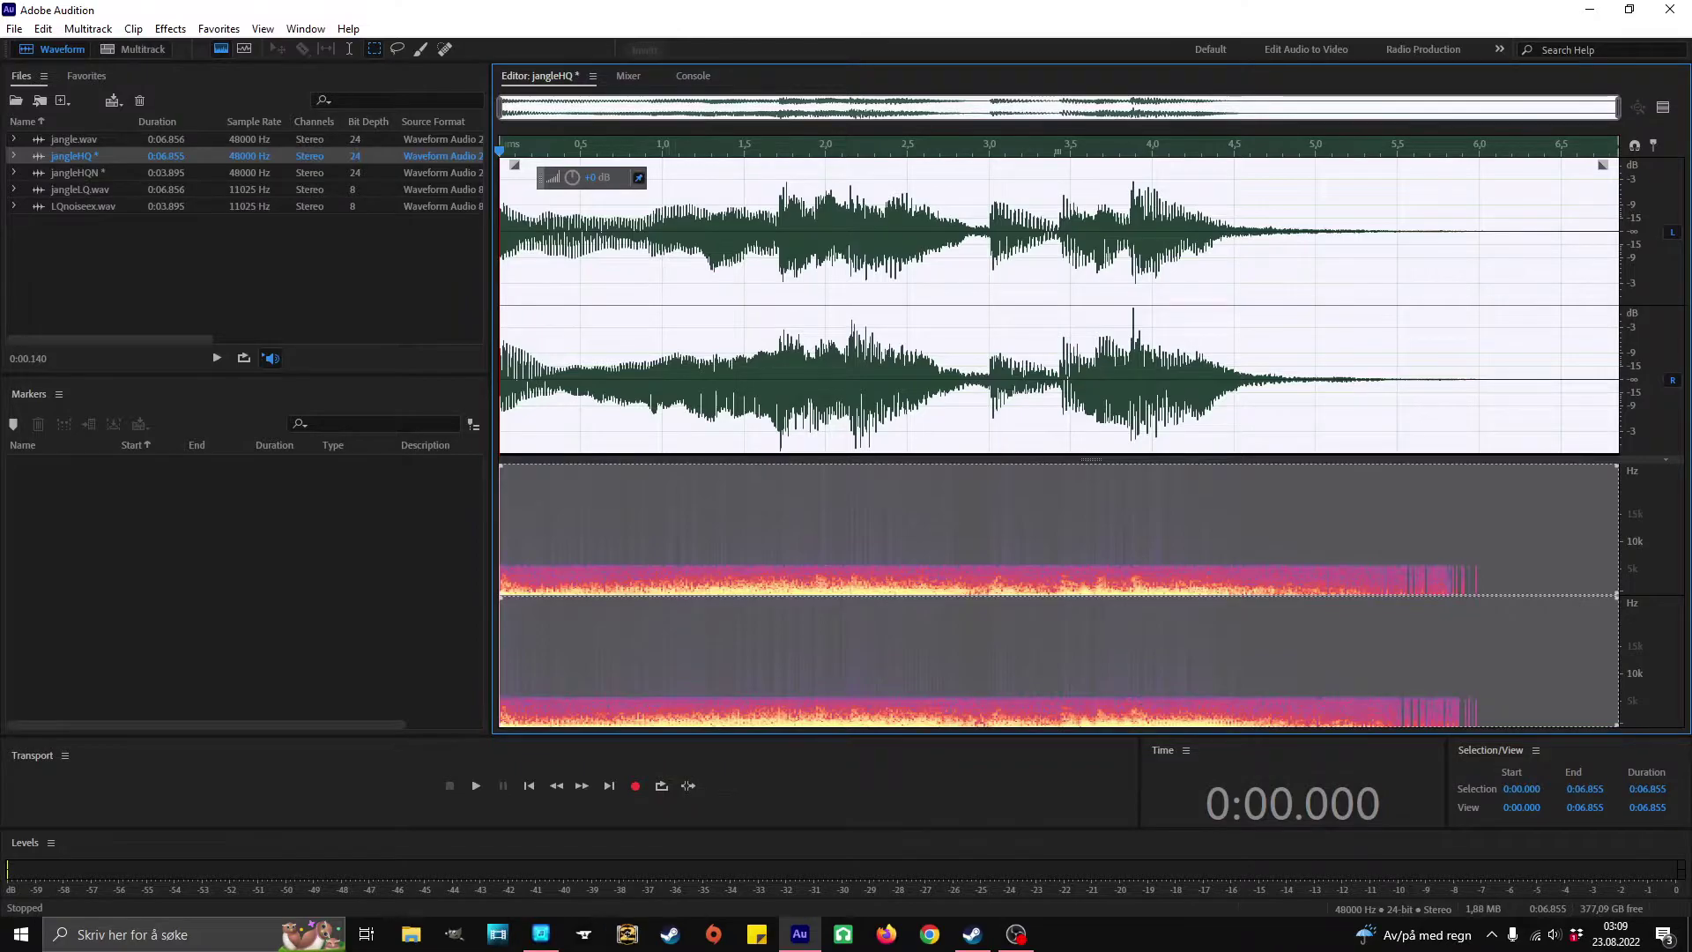
{"action": "left_click", "coordinate": [476, 785]}
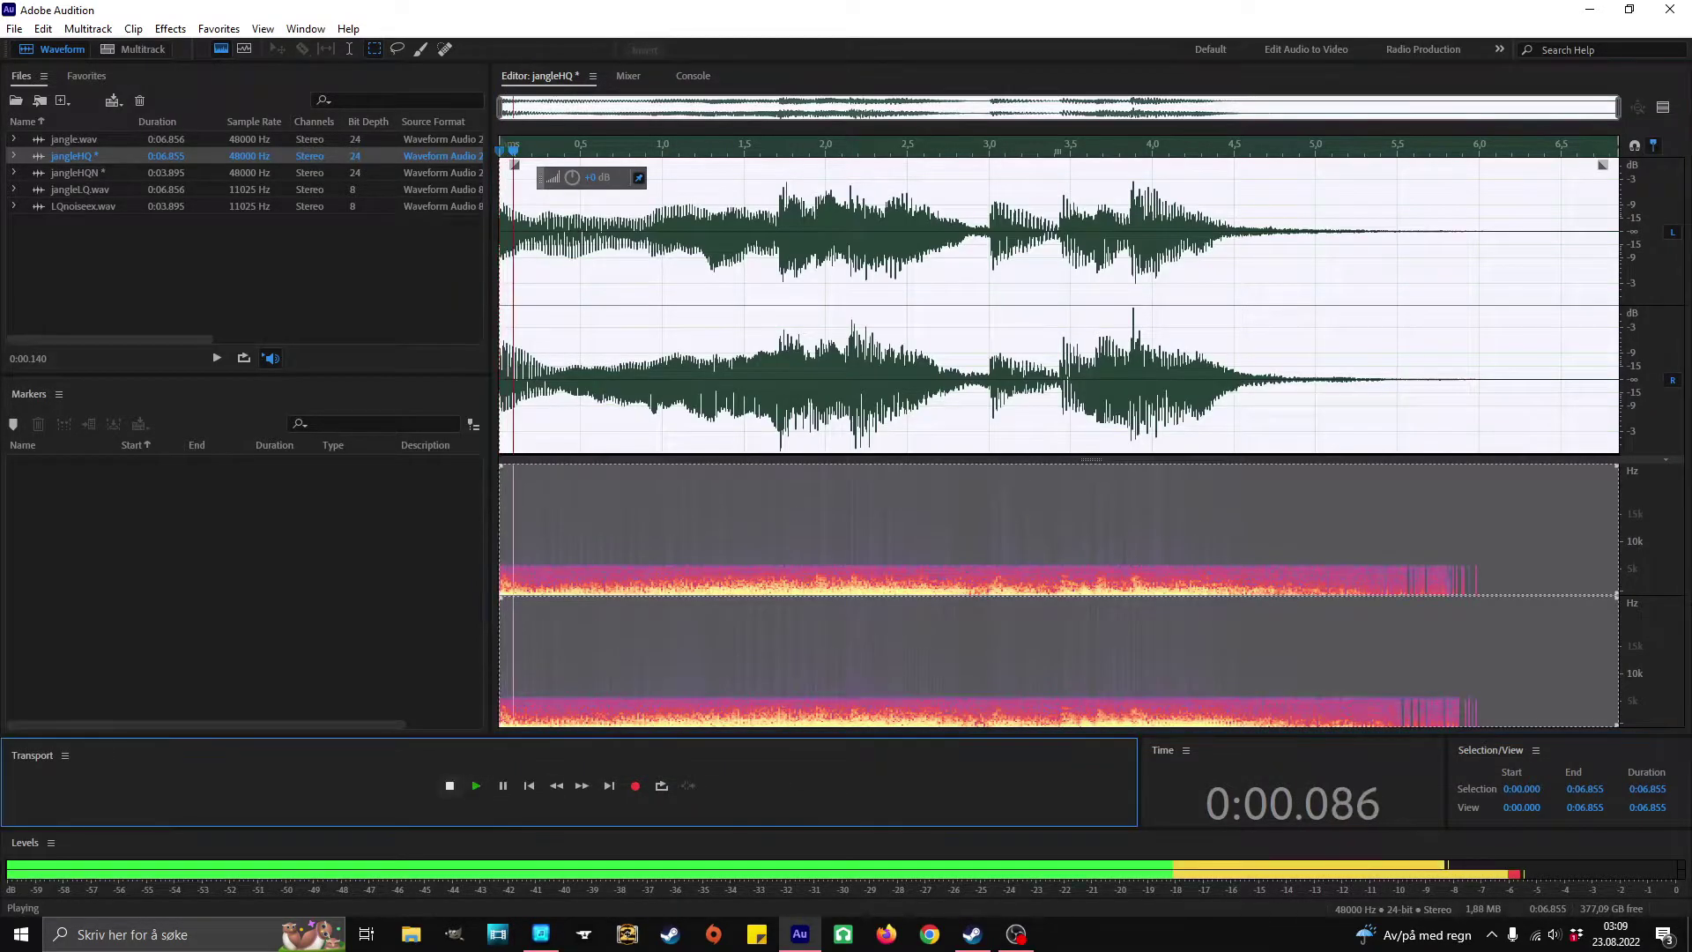
{"action": "left_click", "coordinate": [450, 785]}
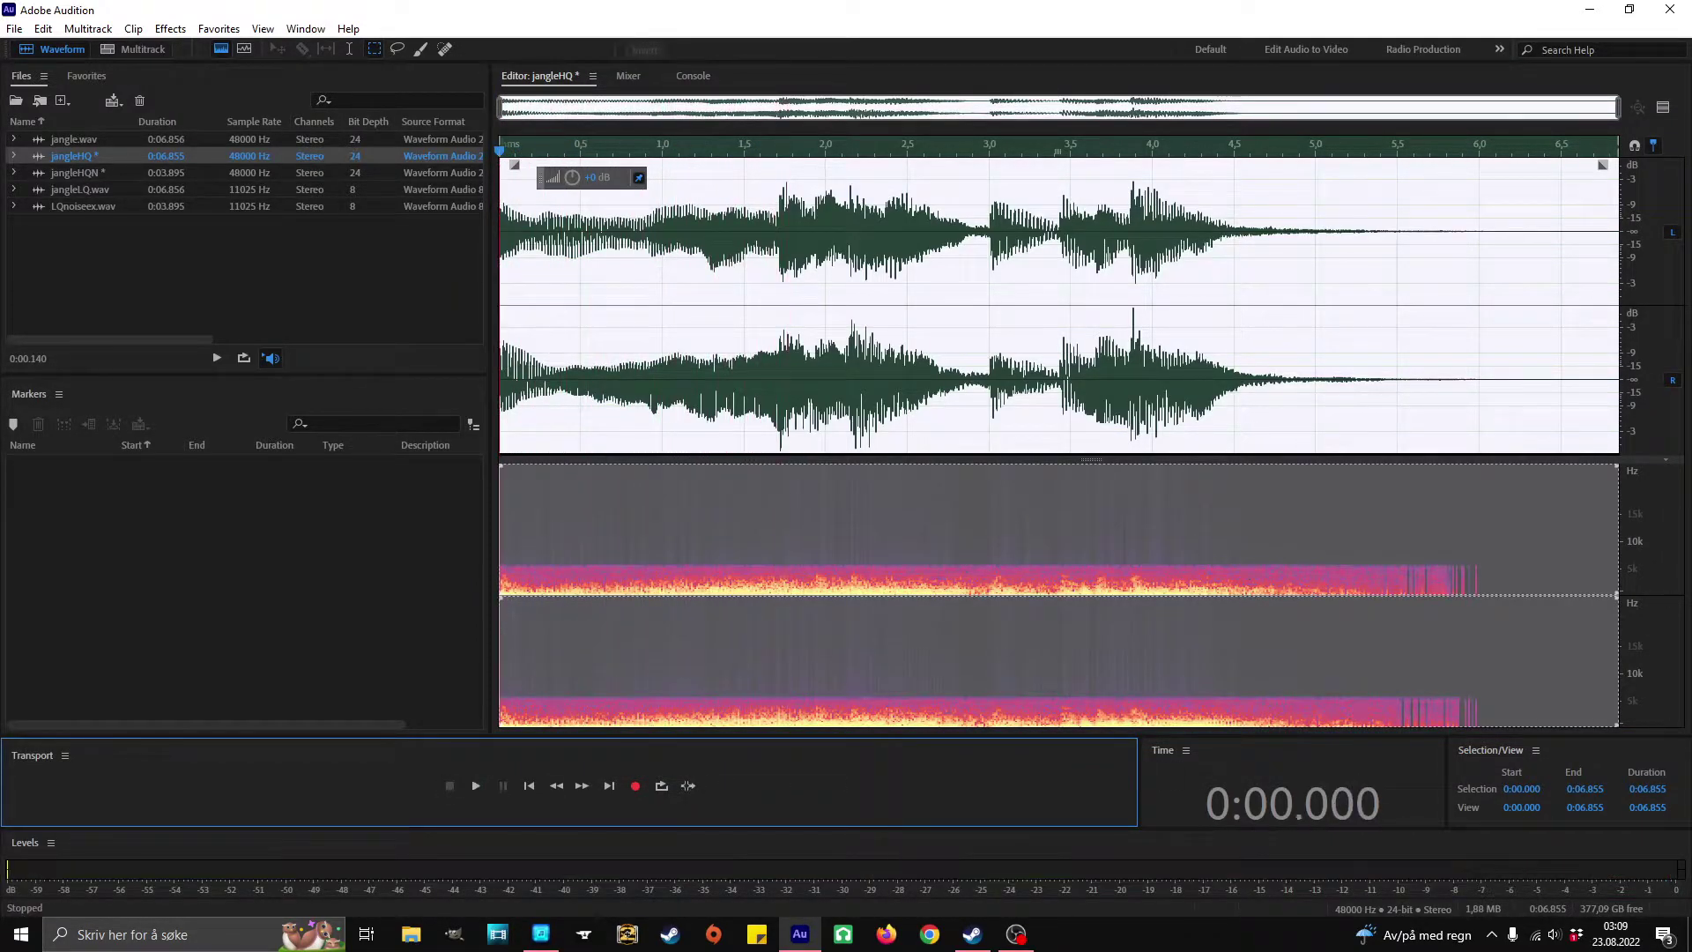
Open the Noise Reduction process effect for jangleHQ and choose the janglenoisered preset.
{"action": "left_click", "coordinate": [170, 29]}
{"action": "mouse_move", "coordinate": [249, 339]}
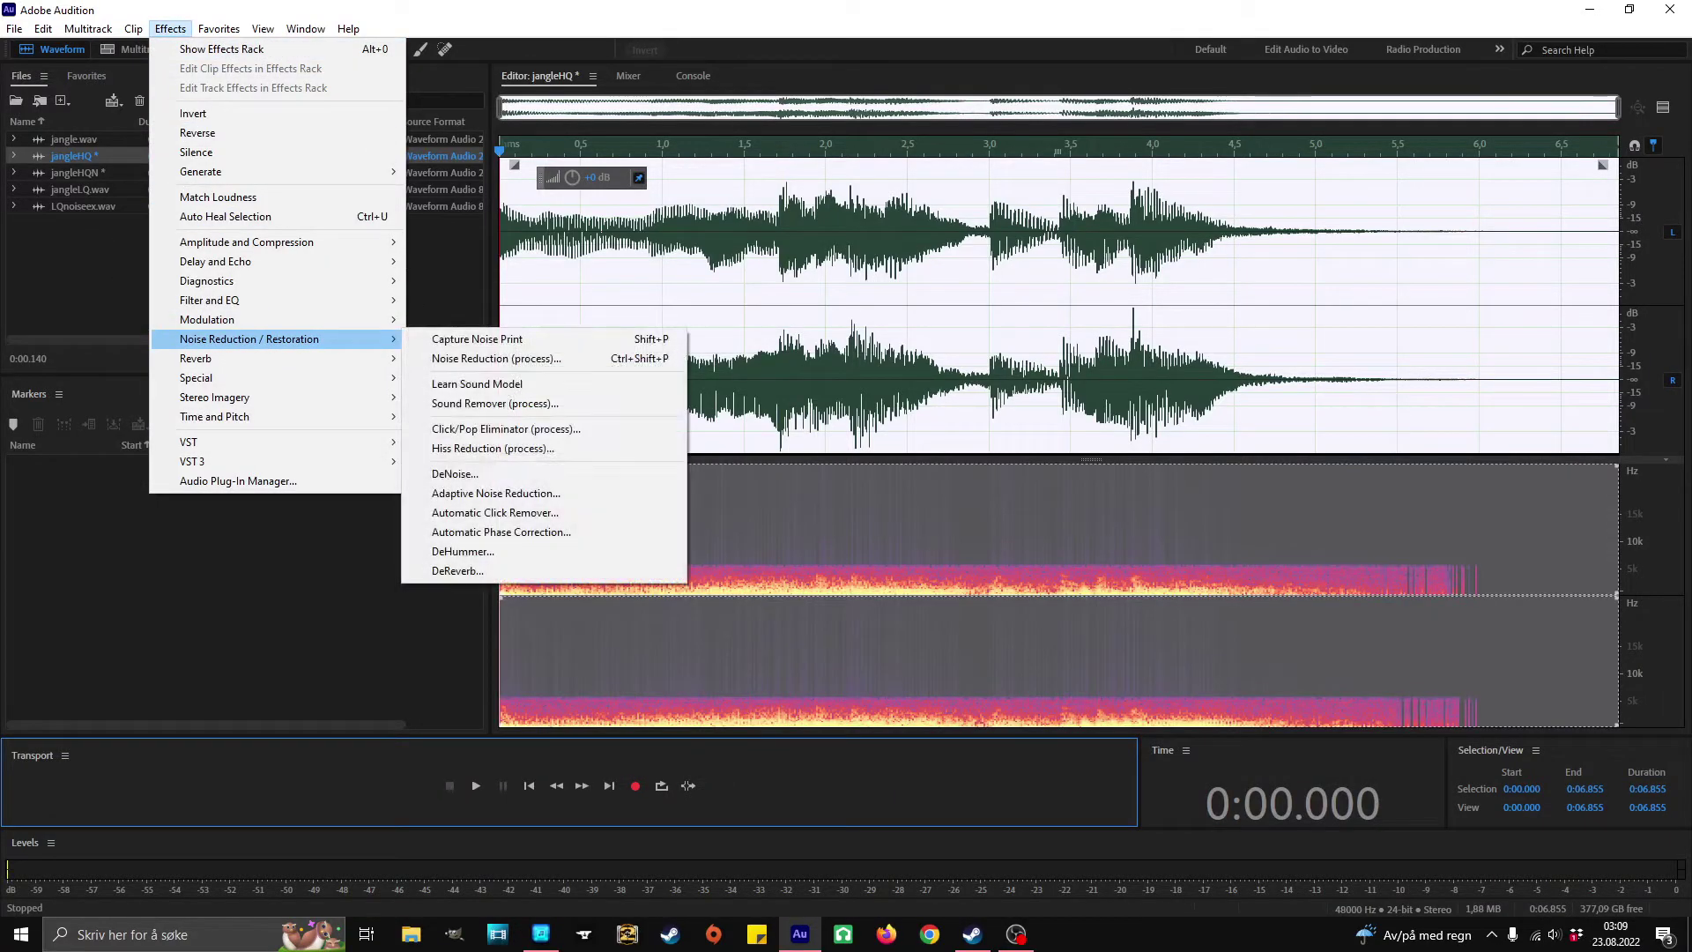
{"action": "left_click", "coordinate": [496, 358]}
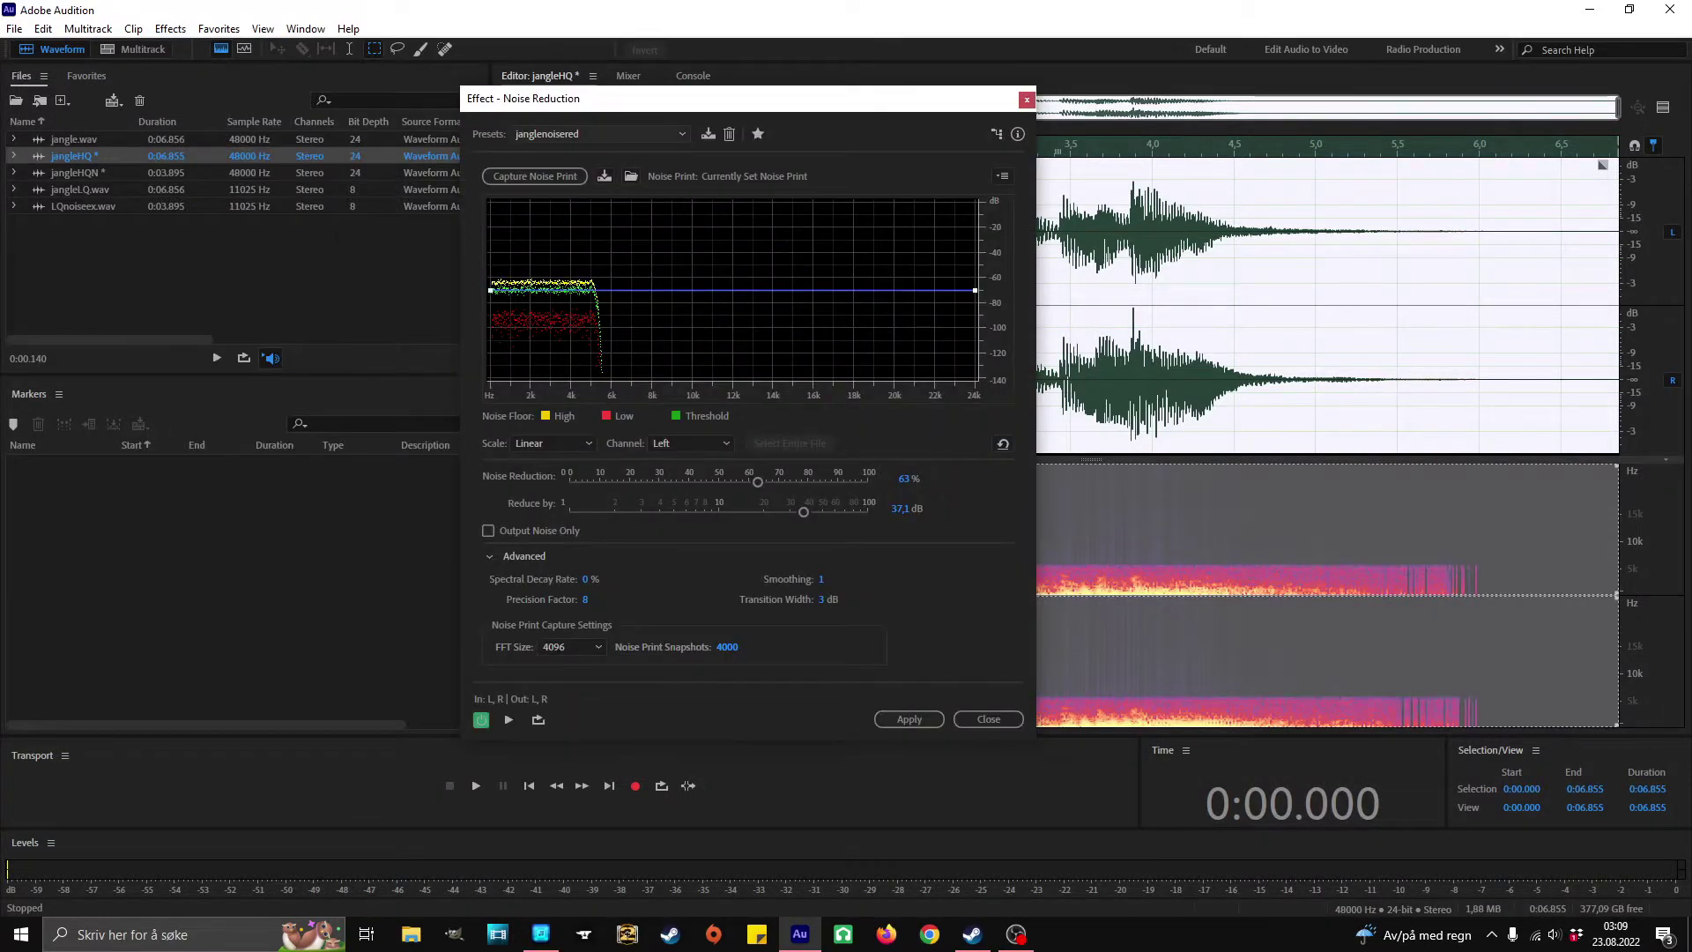
{"action": "left_click", "coordinate": [601, 134]}
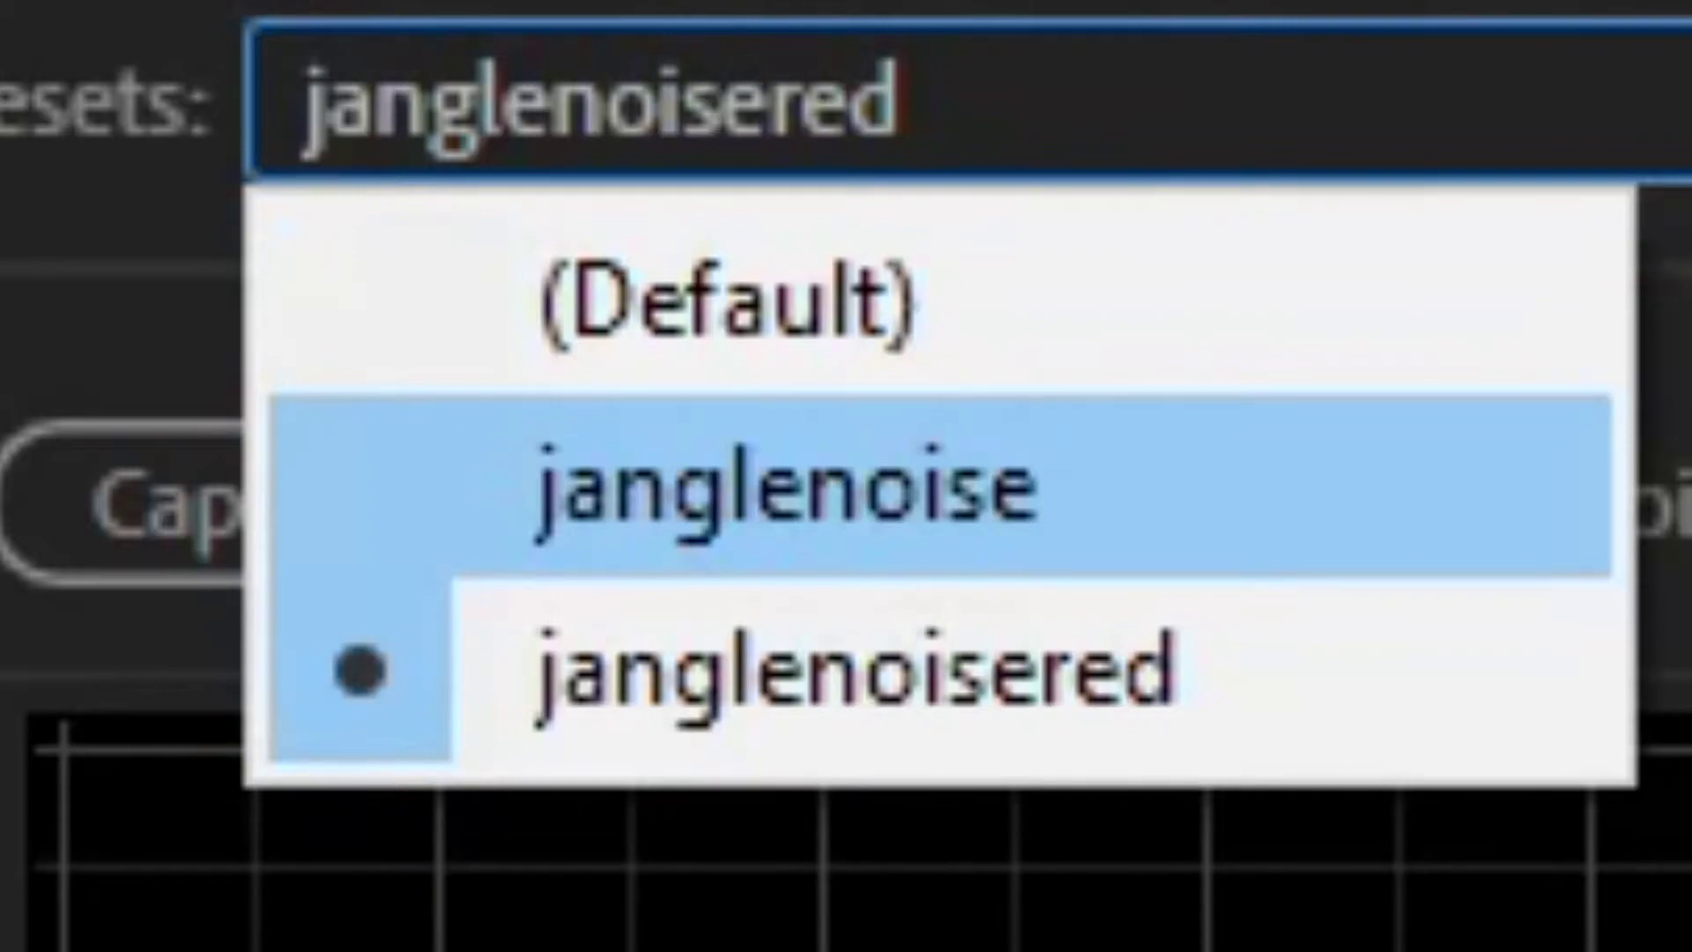
{"action": "key", "text": "Down"}
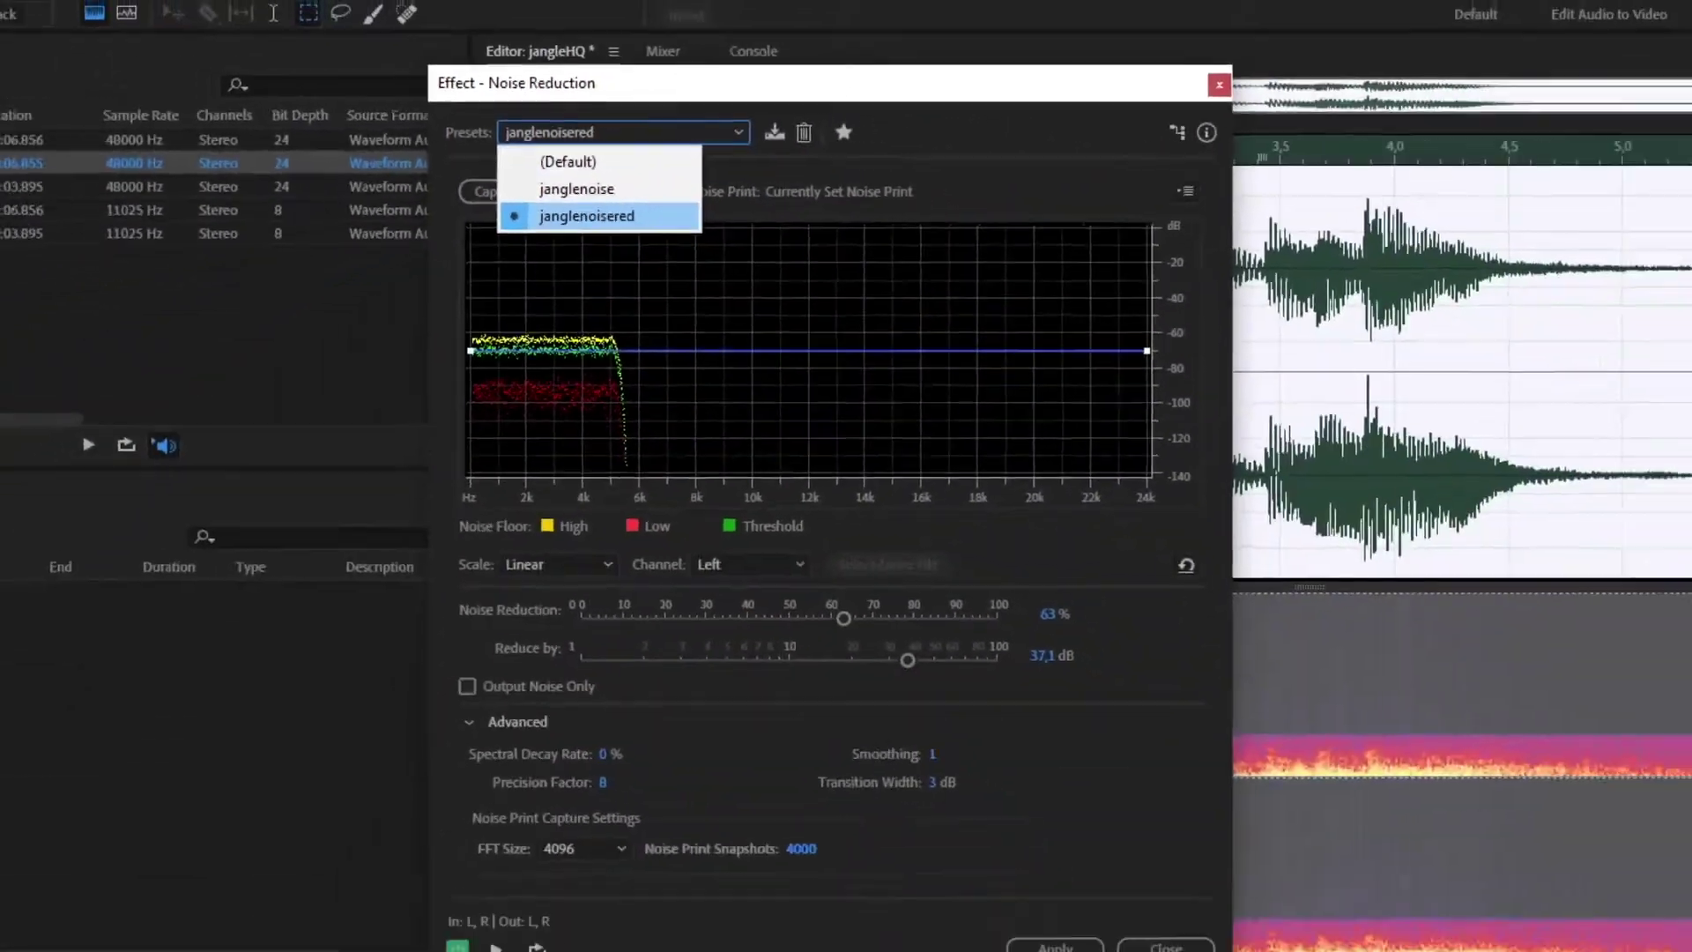
{"action": "key", "text": "Return"}
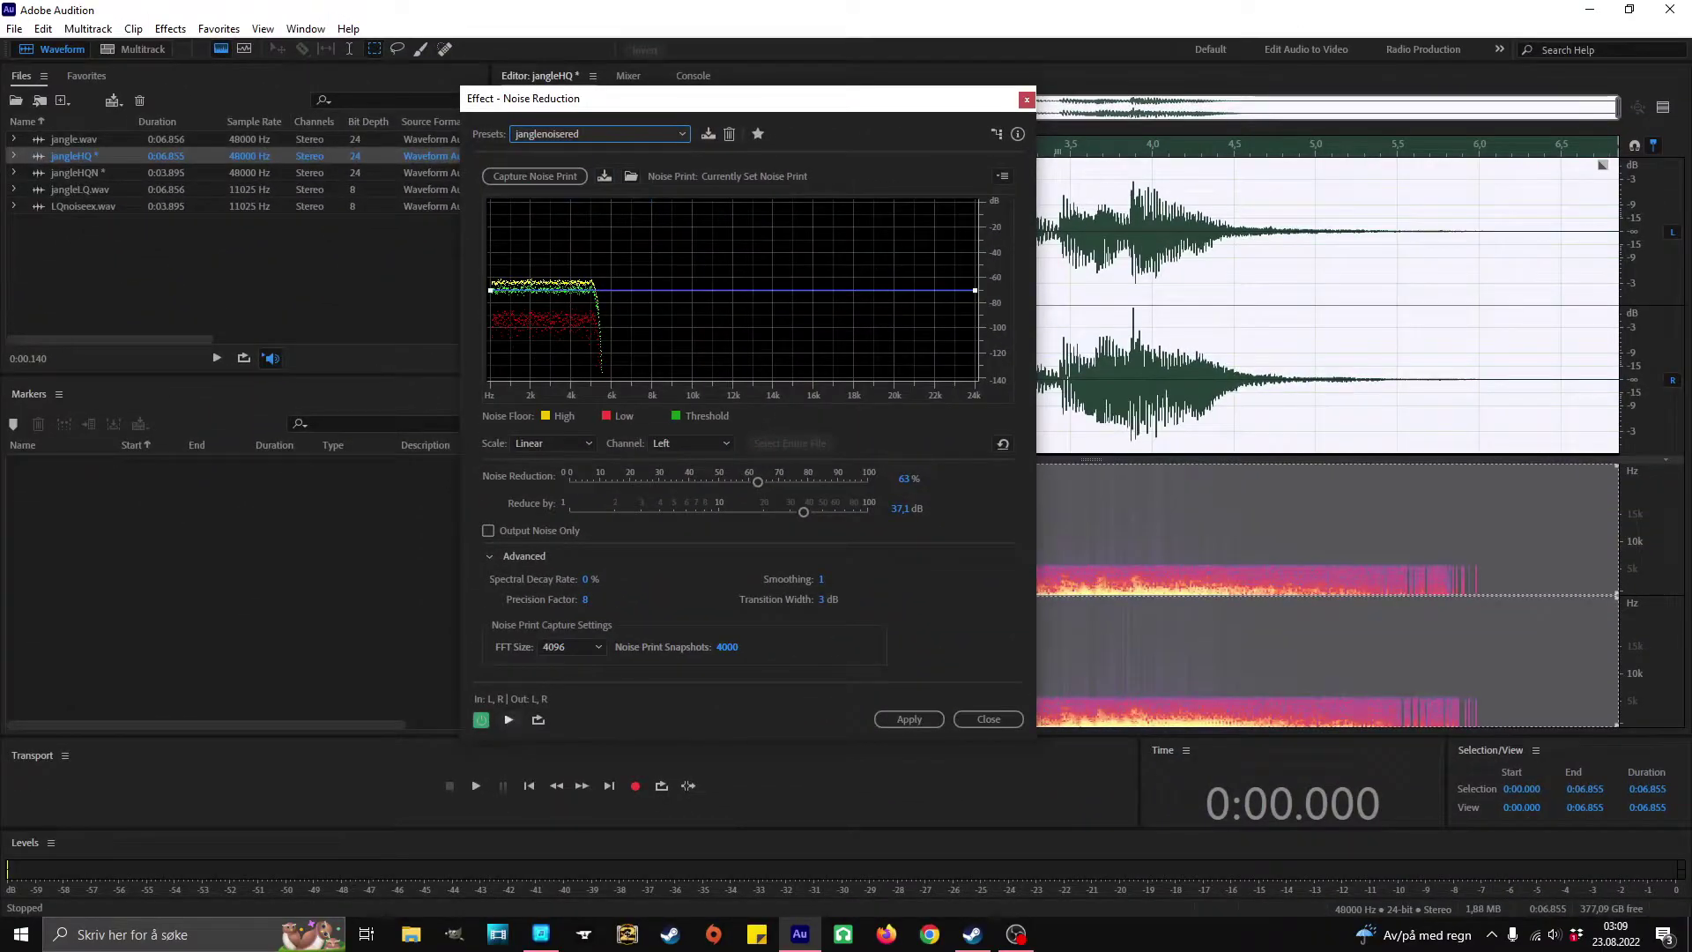
Preview the noise reduction on jangleHQ, switching on Output Noise Only to hear what gets removed.
{"action": "key", "text": "space"}
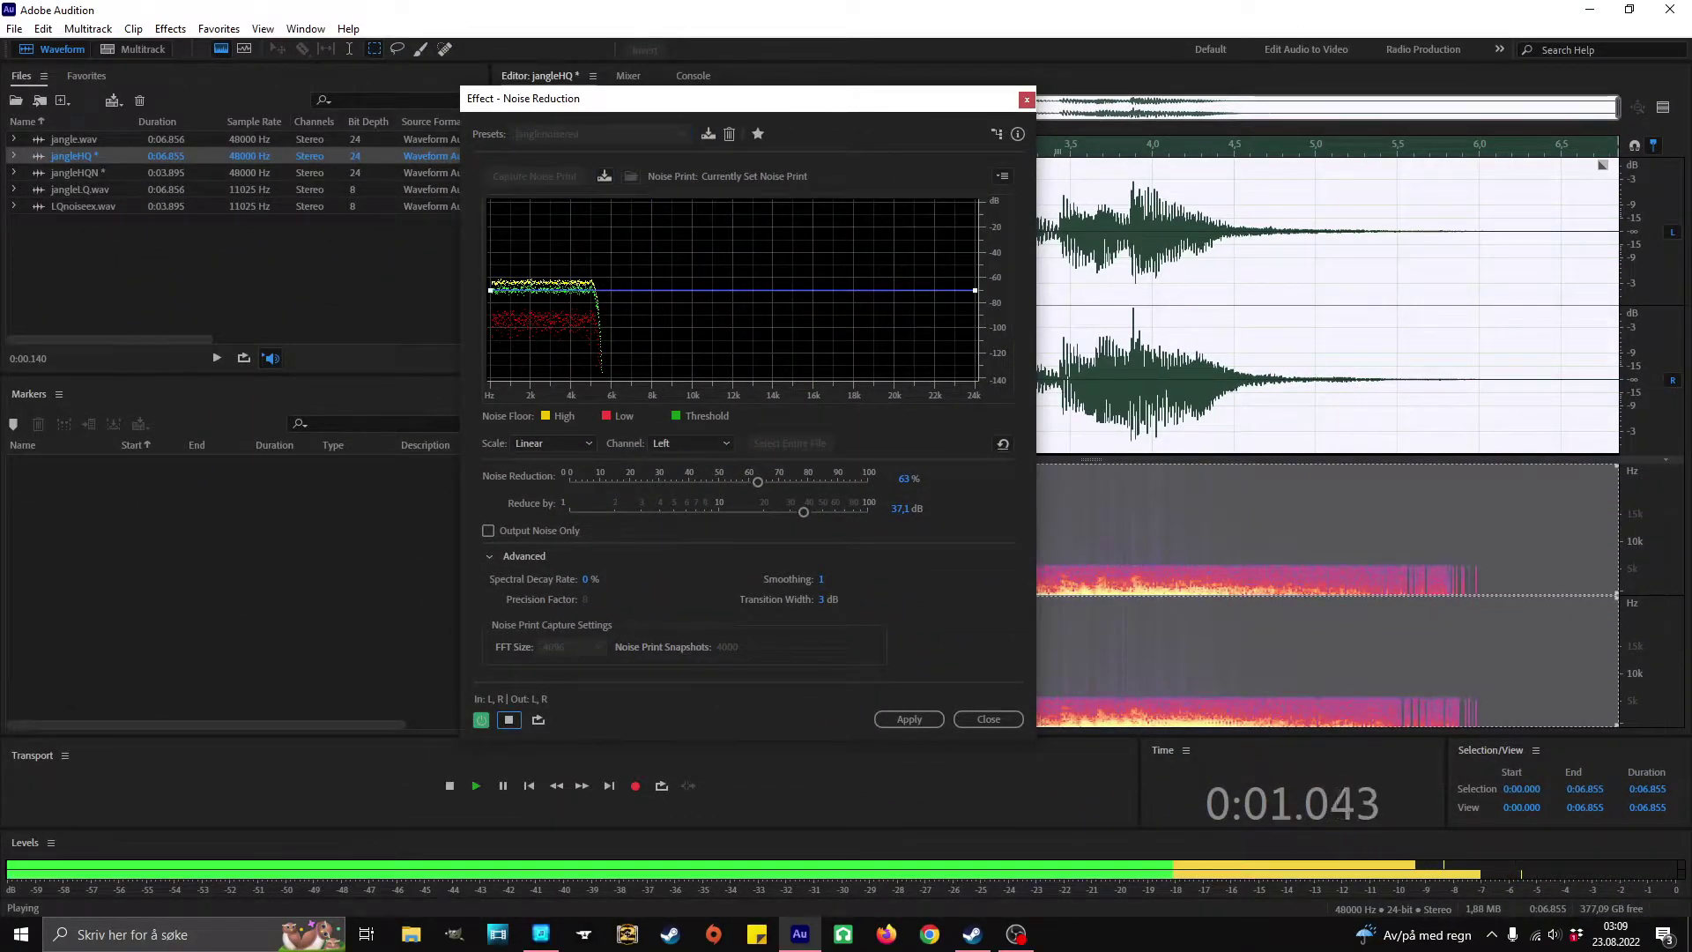
{"action": "left_click", "coordinate": [489, 531]}
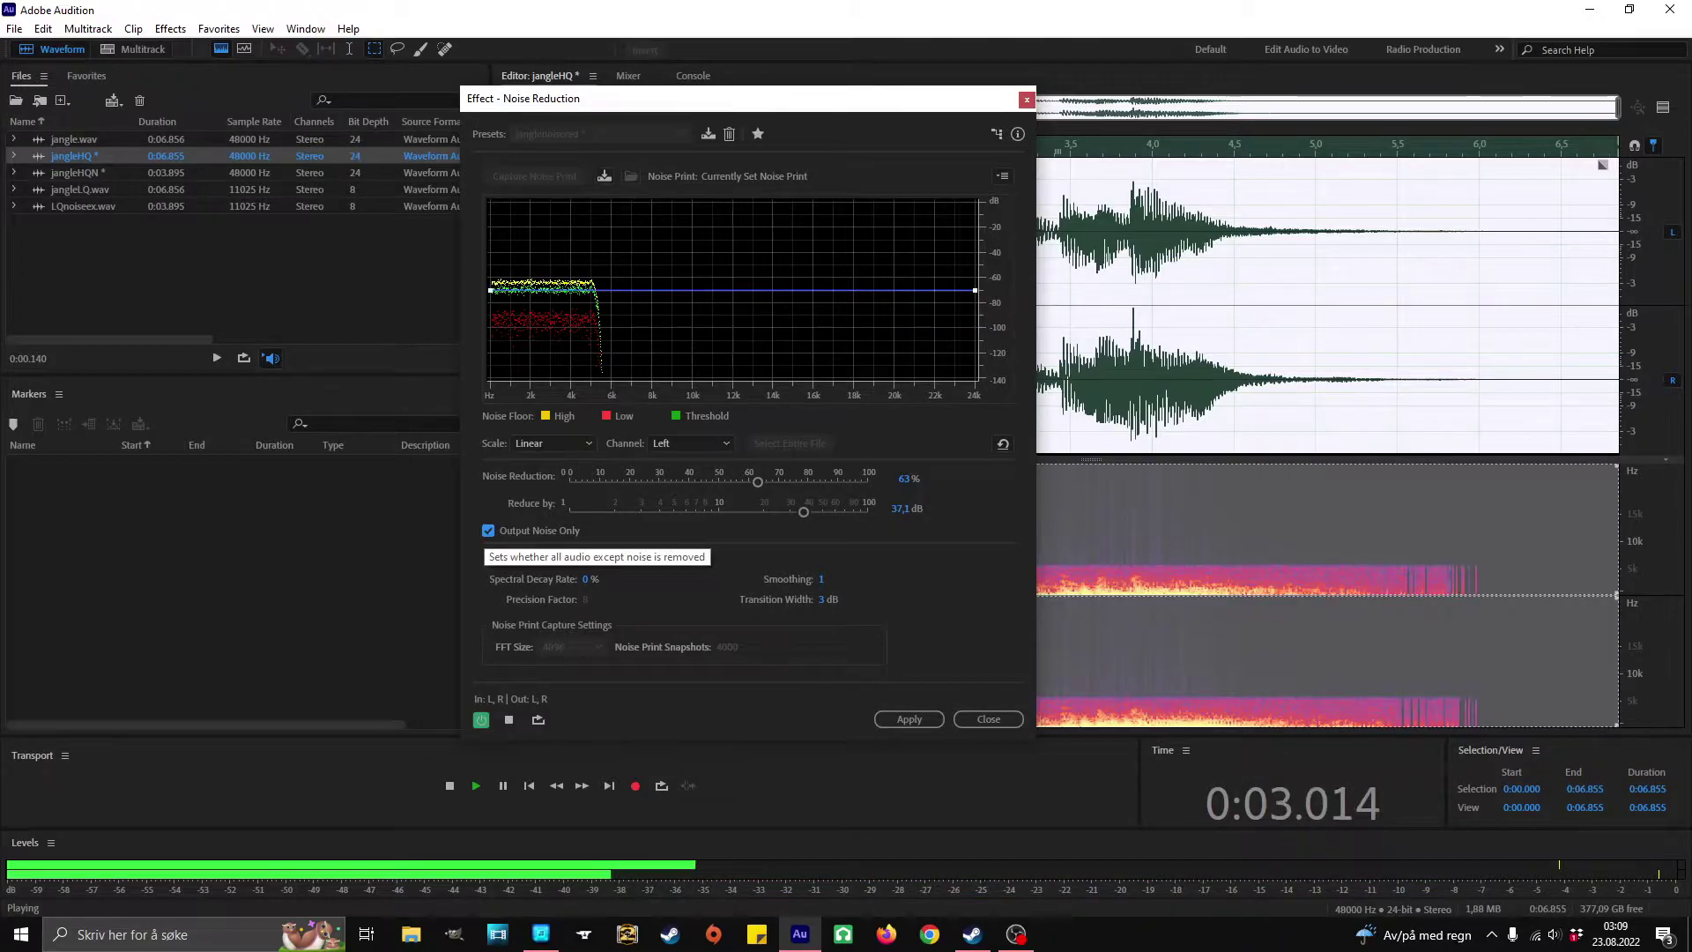
{"action": "left_click", "coordinate": [509, 720]}
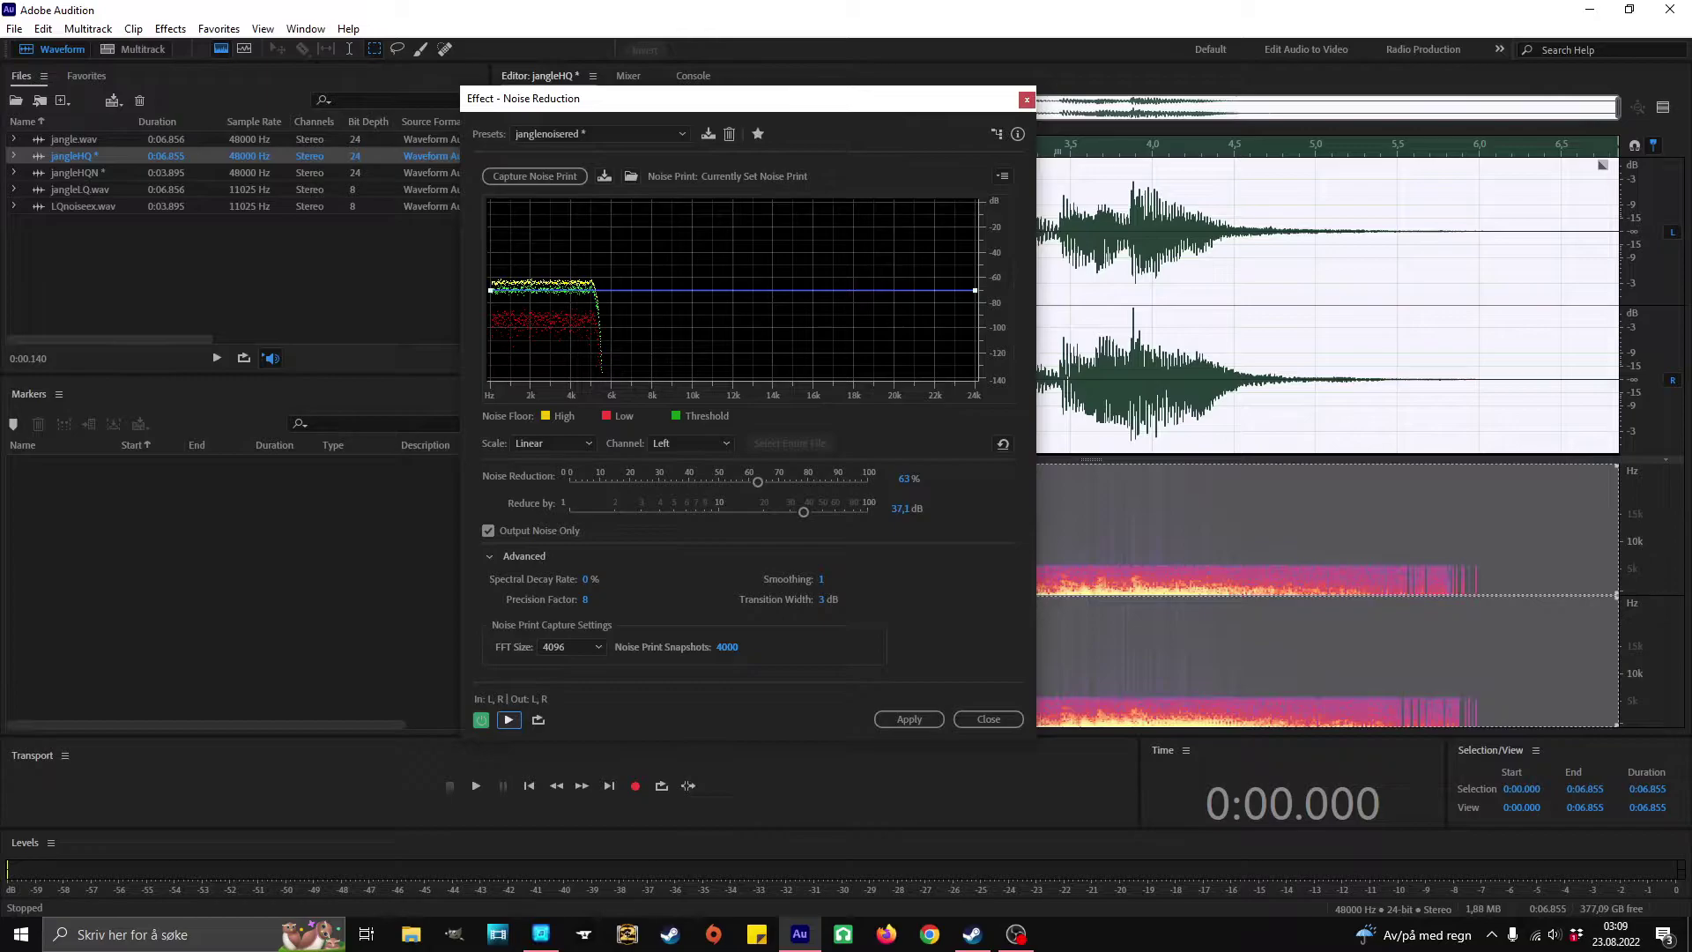
{"action": "key", "text": "space"}
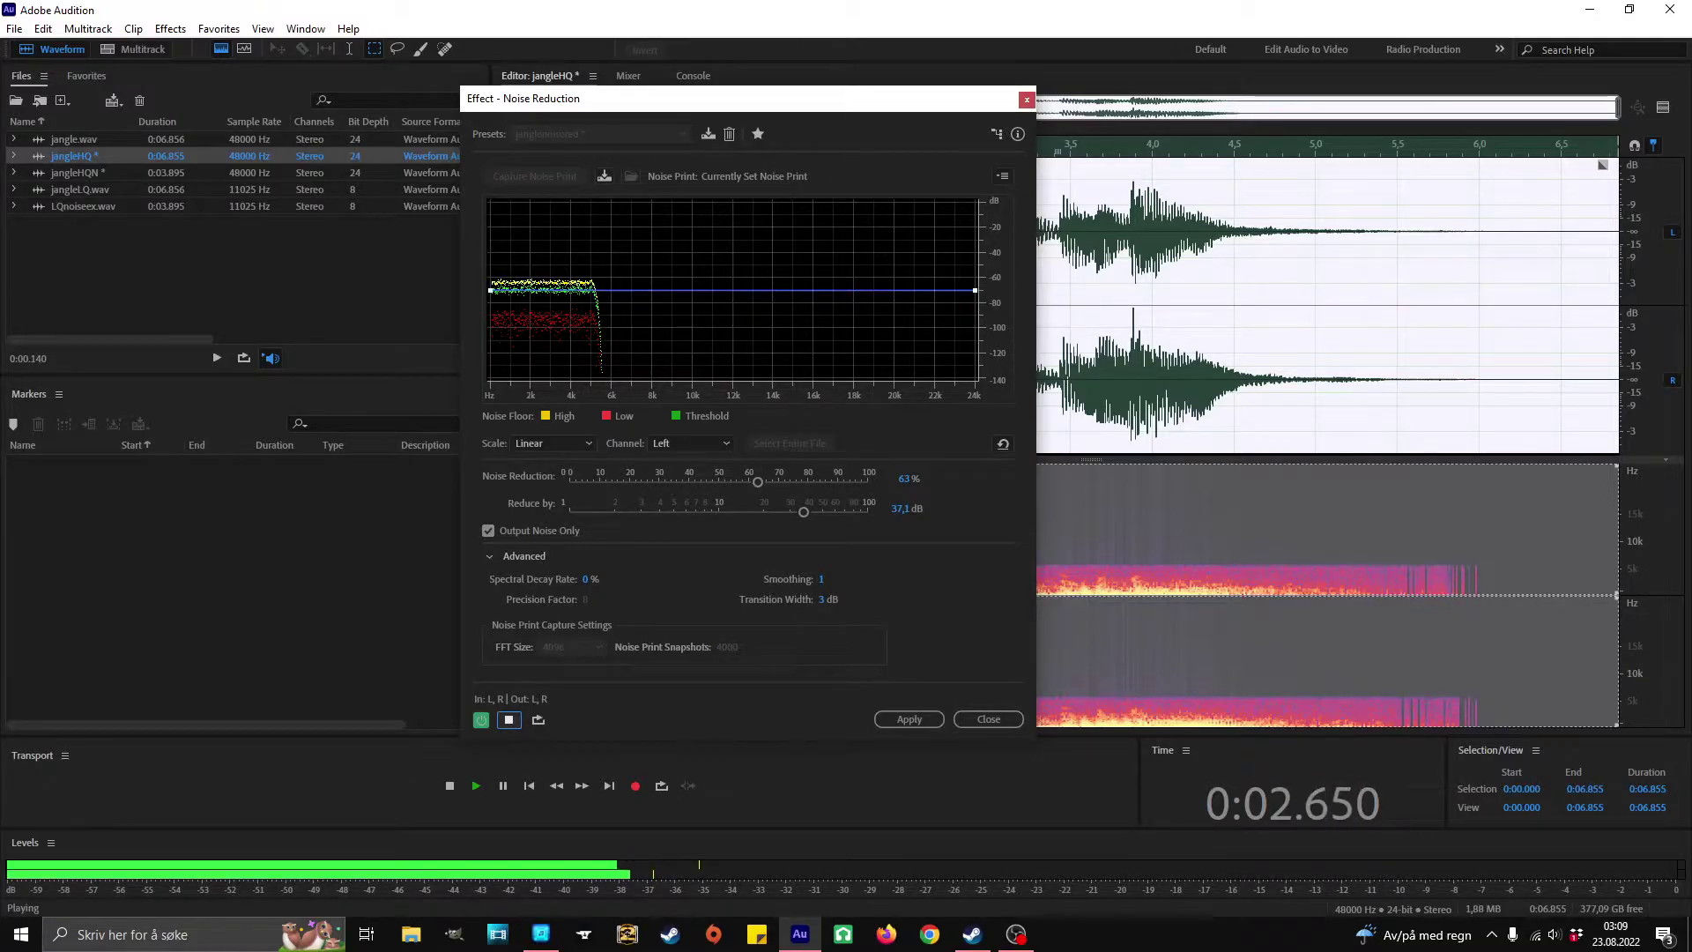
{"action": "key", "text": "space"}
Turn off Output Noise Only, apply the noise reduction to all of jangleHQ, and play back the result.
{"action": "left_click", "coordinate": [488, 530]}
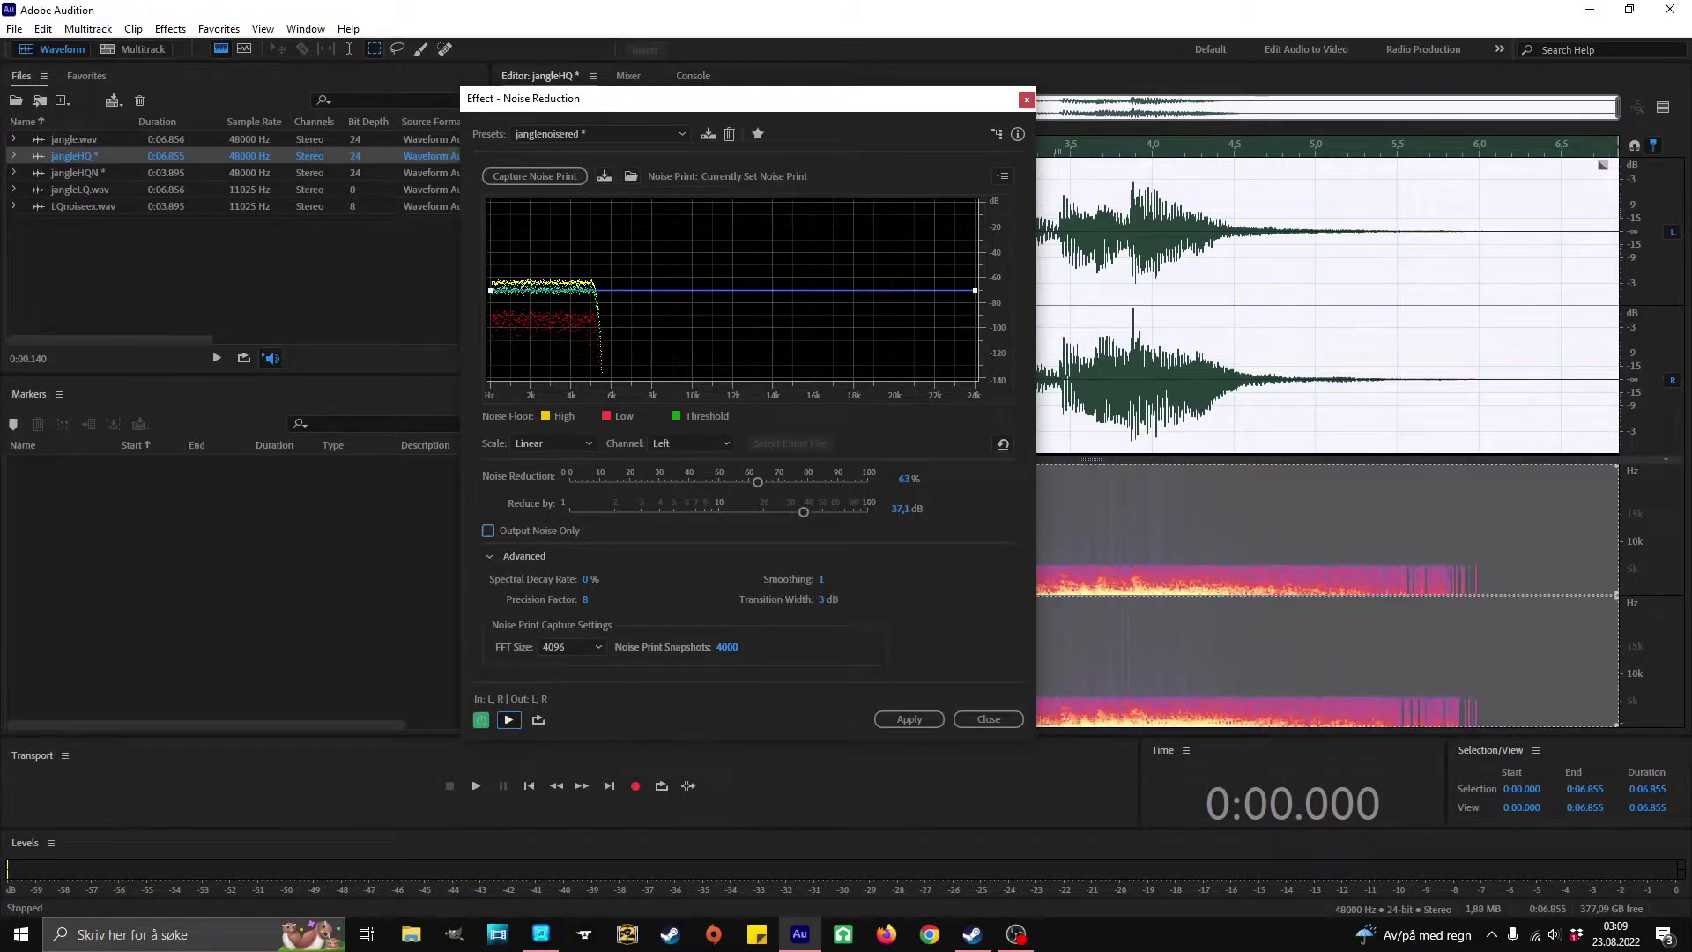
{"action": "left_click", "coordinate": [909, 719]}
{"action": "left_click_drag", "start_coordinate": [595, 150], "coordinate": [610, 150]}
{"action": "key", "text": "ctrl+a"}
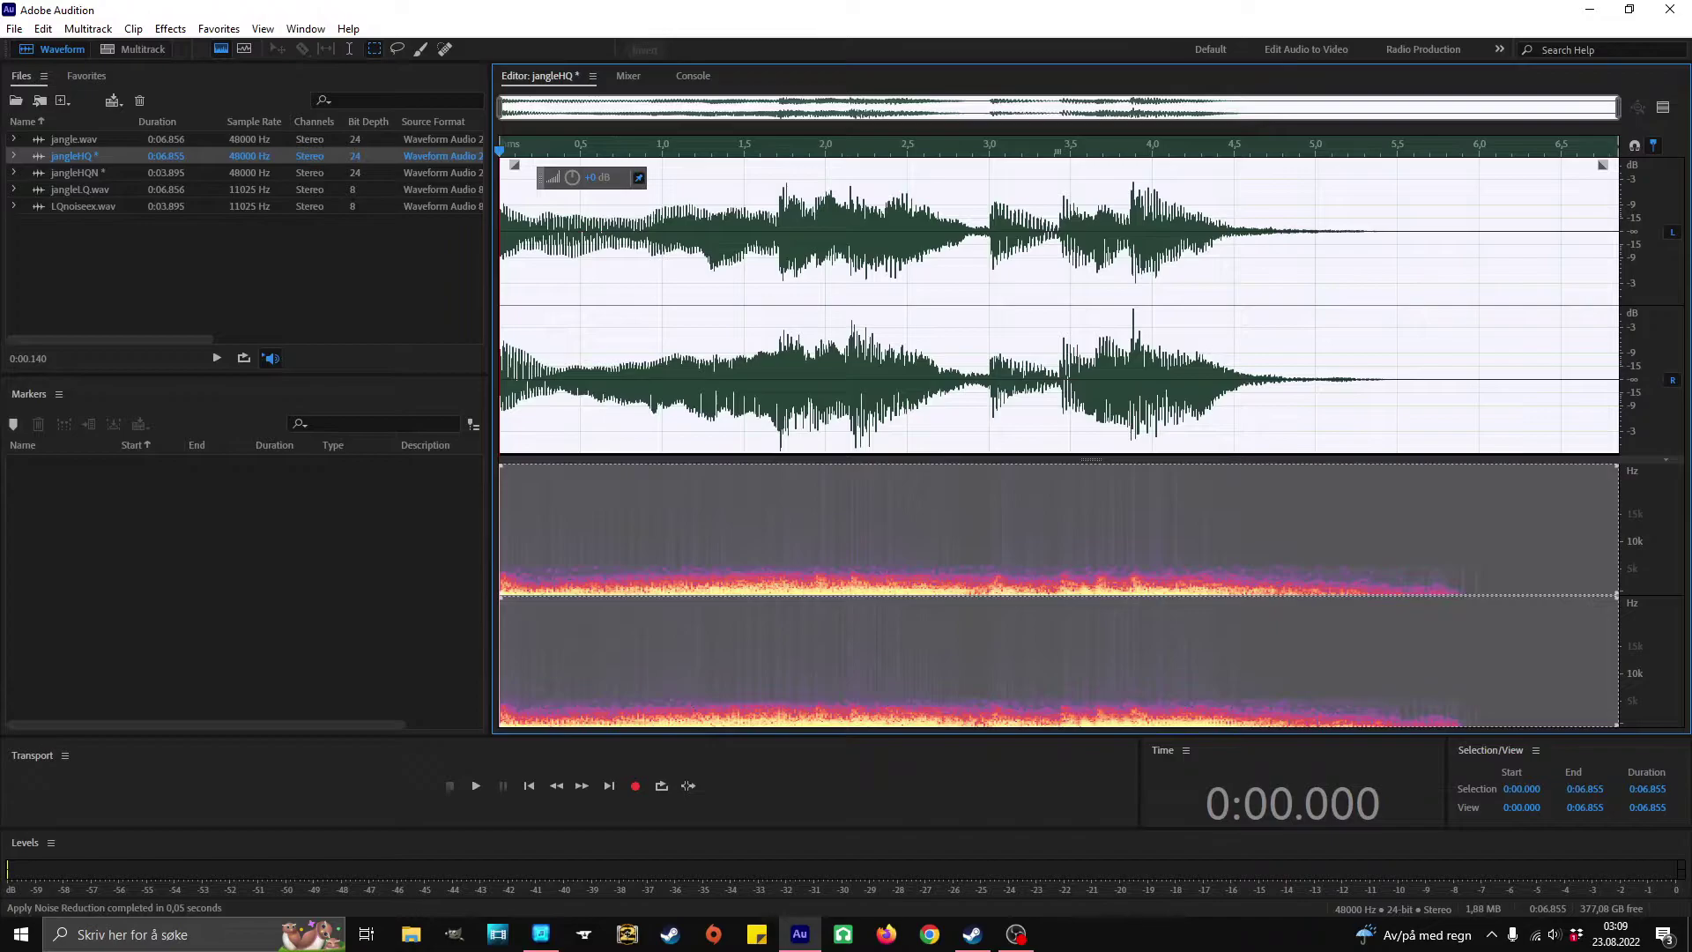
{"action": "left_click", "coordinate": [476, 785]}
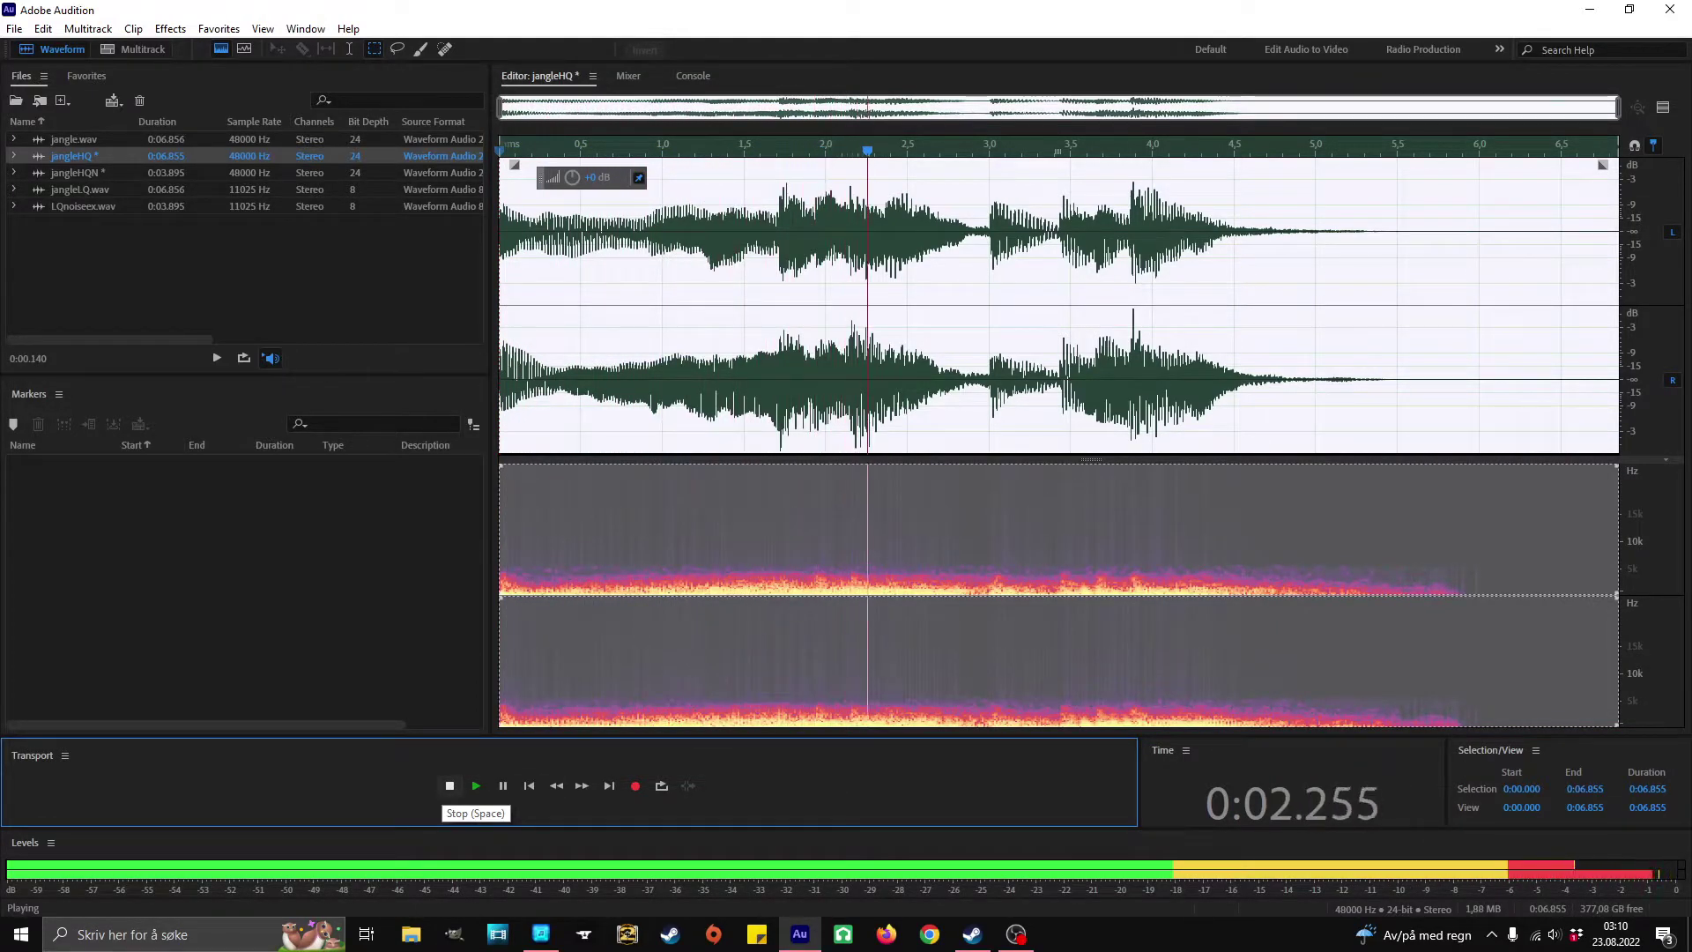
{"action": "left_click", "coordinate": [449, 785]}
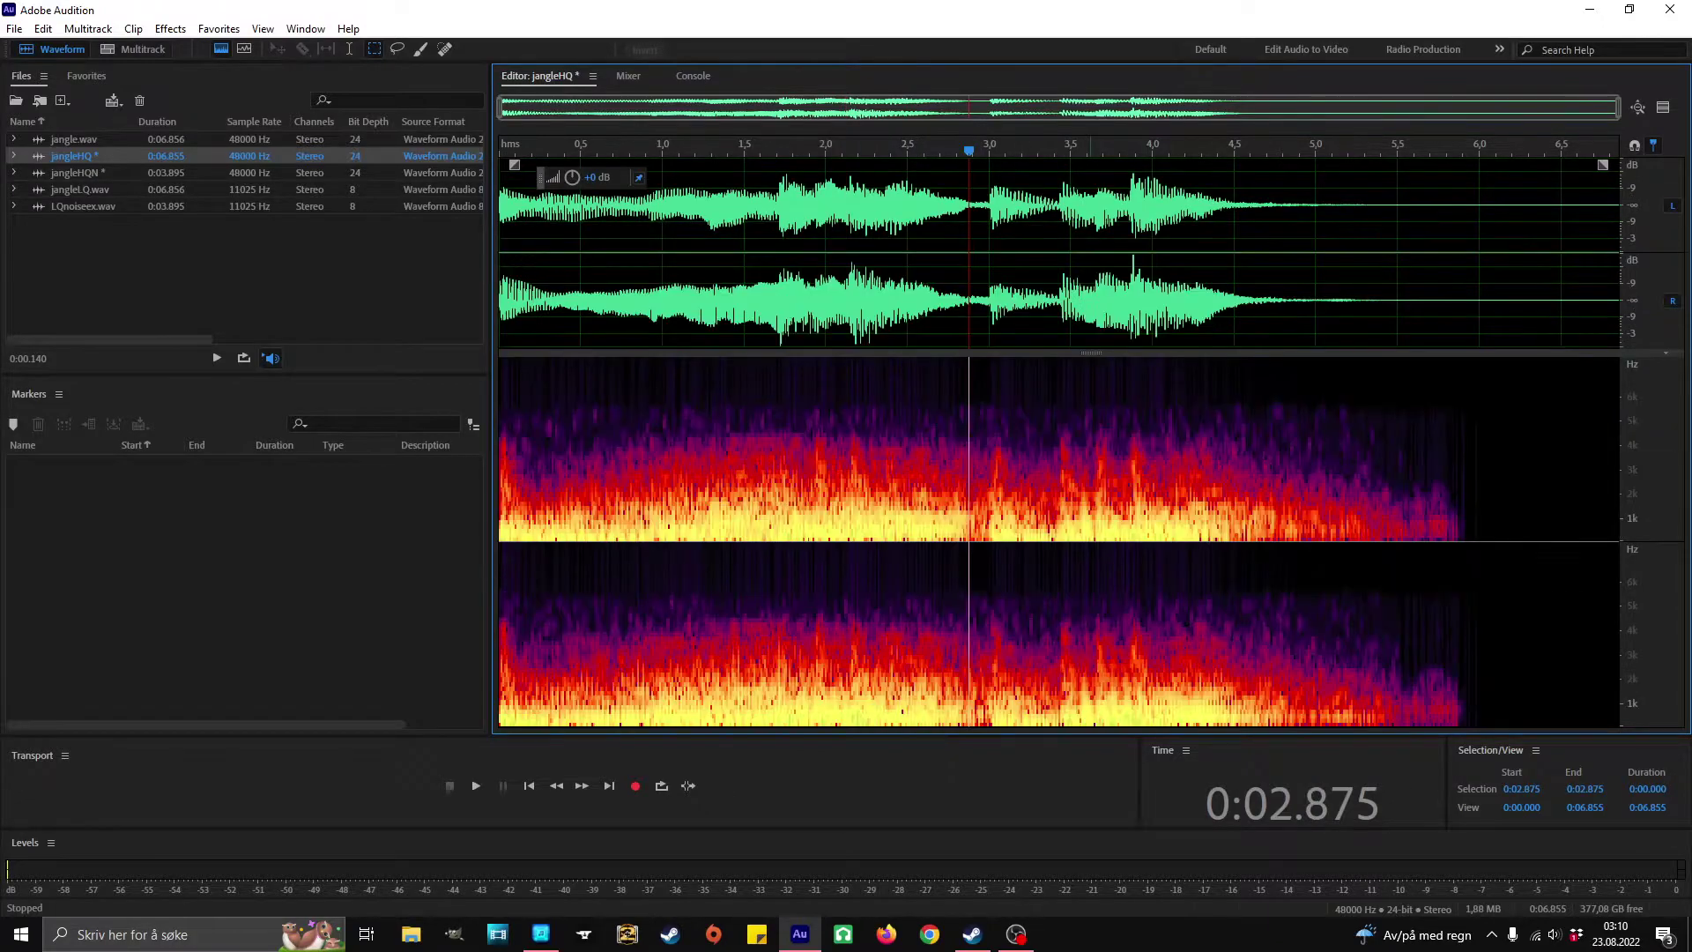
Examine the cleaned jangleHQ spectrogram, marking the frequency content below about 4 kHz across the whole recording.
{"action": "left_click_drag", "start_coordinate": [1080, 434], "coordinate": [1576, 541]}
{"action": "left_click_drag", "start_coordinate": [1090, 435], "coordinate": [1503, 541]}
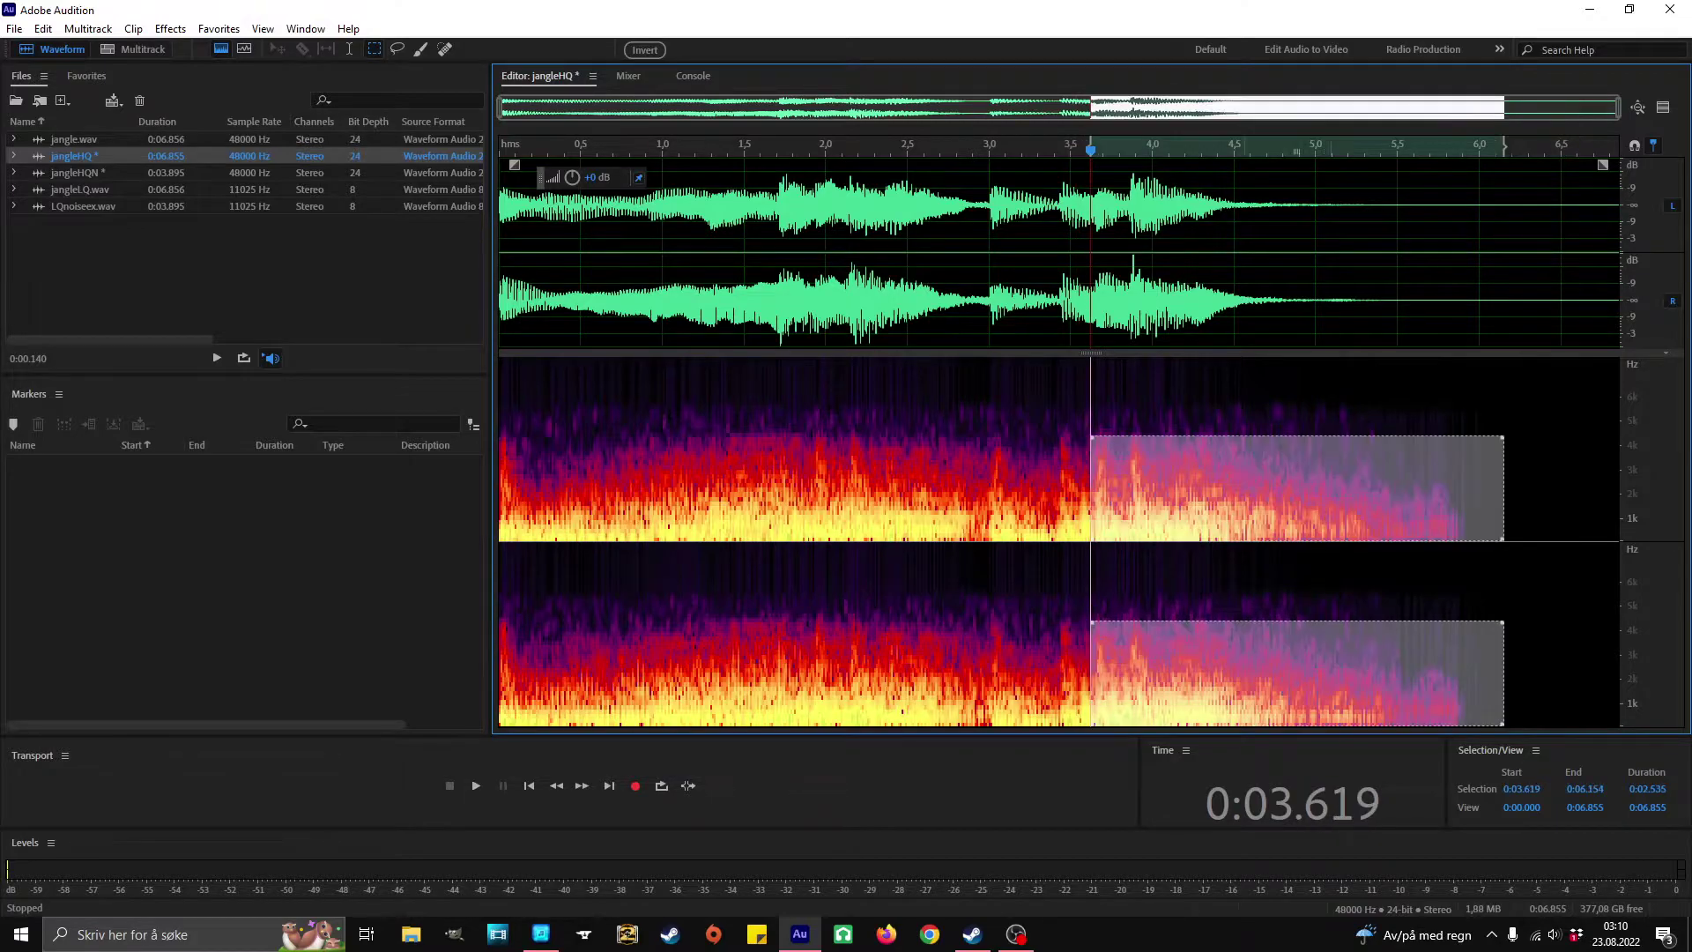
{"action": "left_click", "coordinate": [1136, 431]}
{"action": "left_click_drag", "start_coordinate": [910, 408], "coordinate": [716, 426]}
{"action": "left_click", "coordinate": [755, 430]}
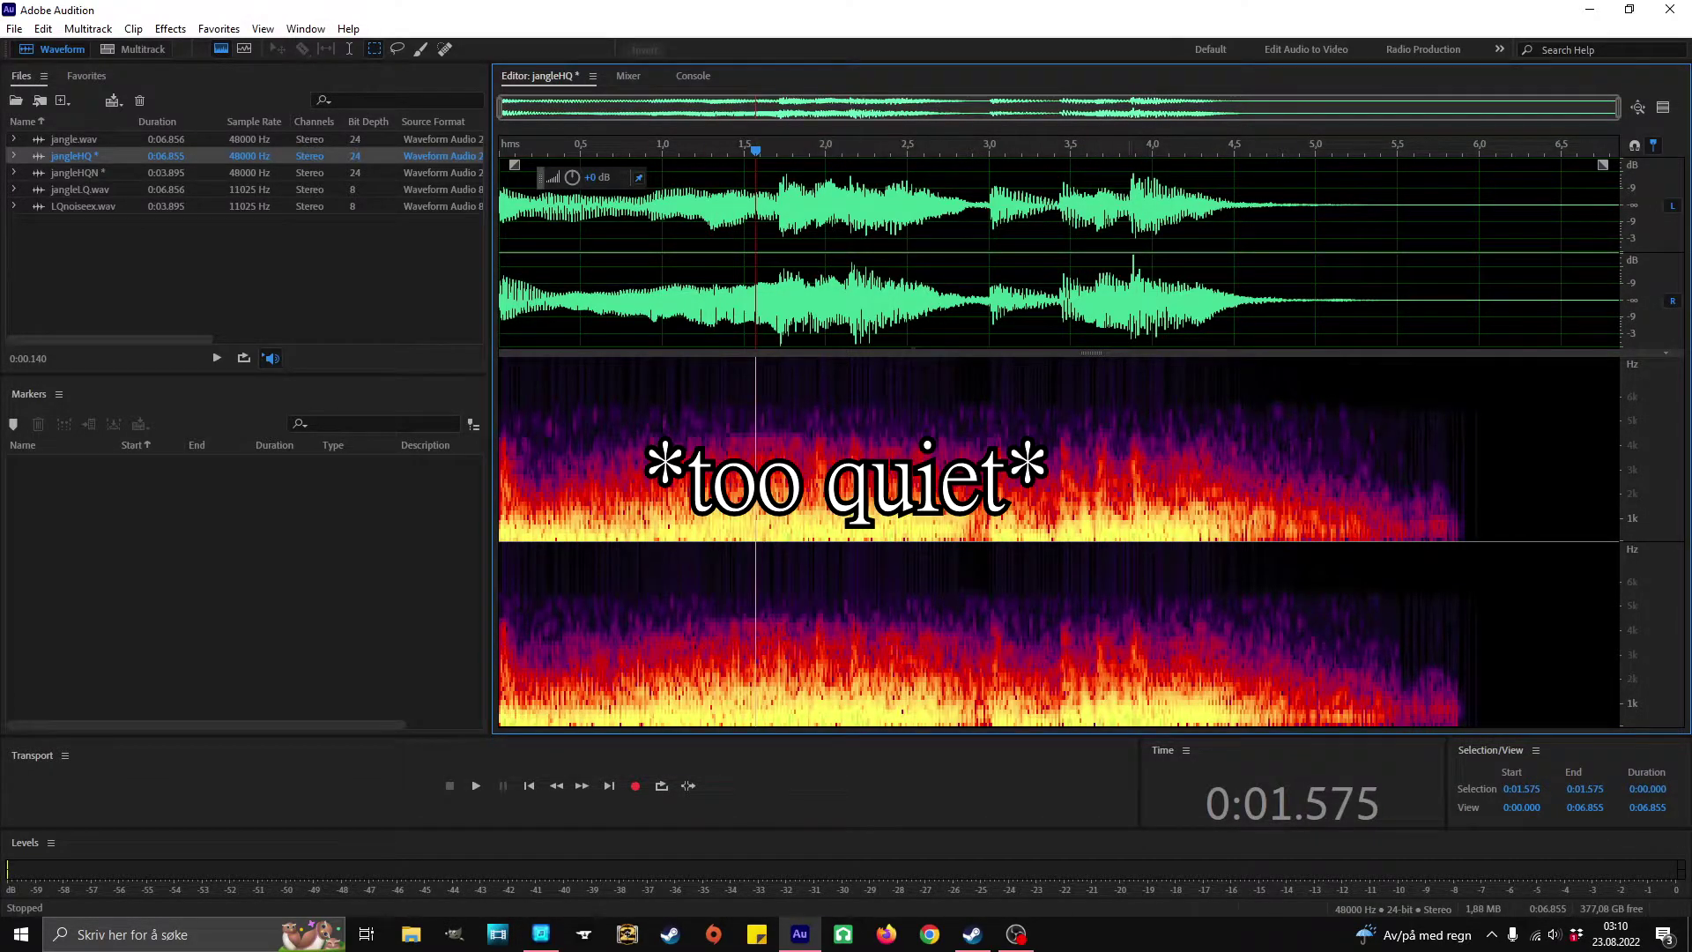
{"action": "left_click_drag", "start_coordinate": [499, 435], "coordinate": [1617, 539]}
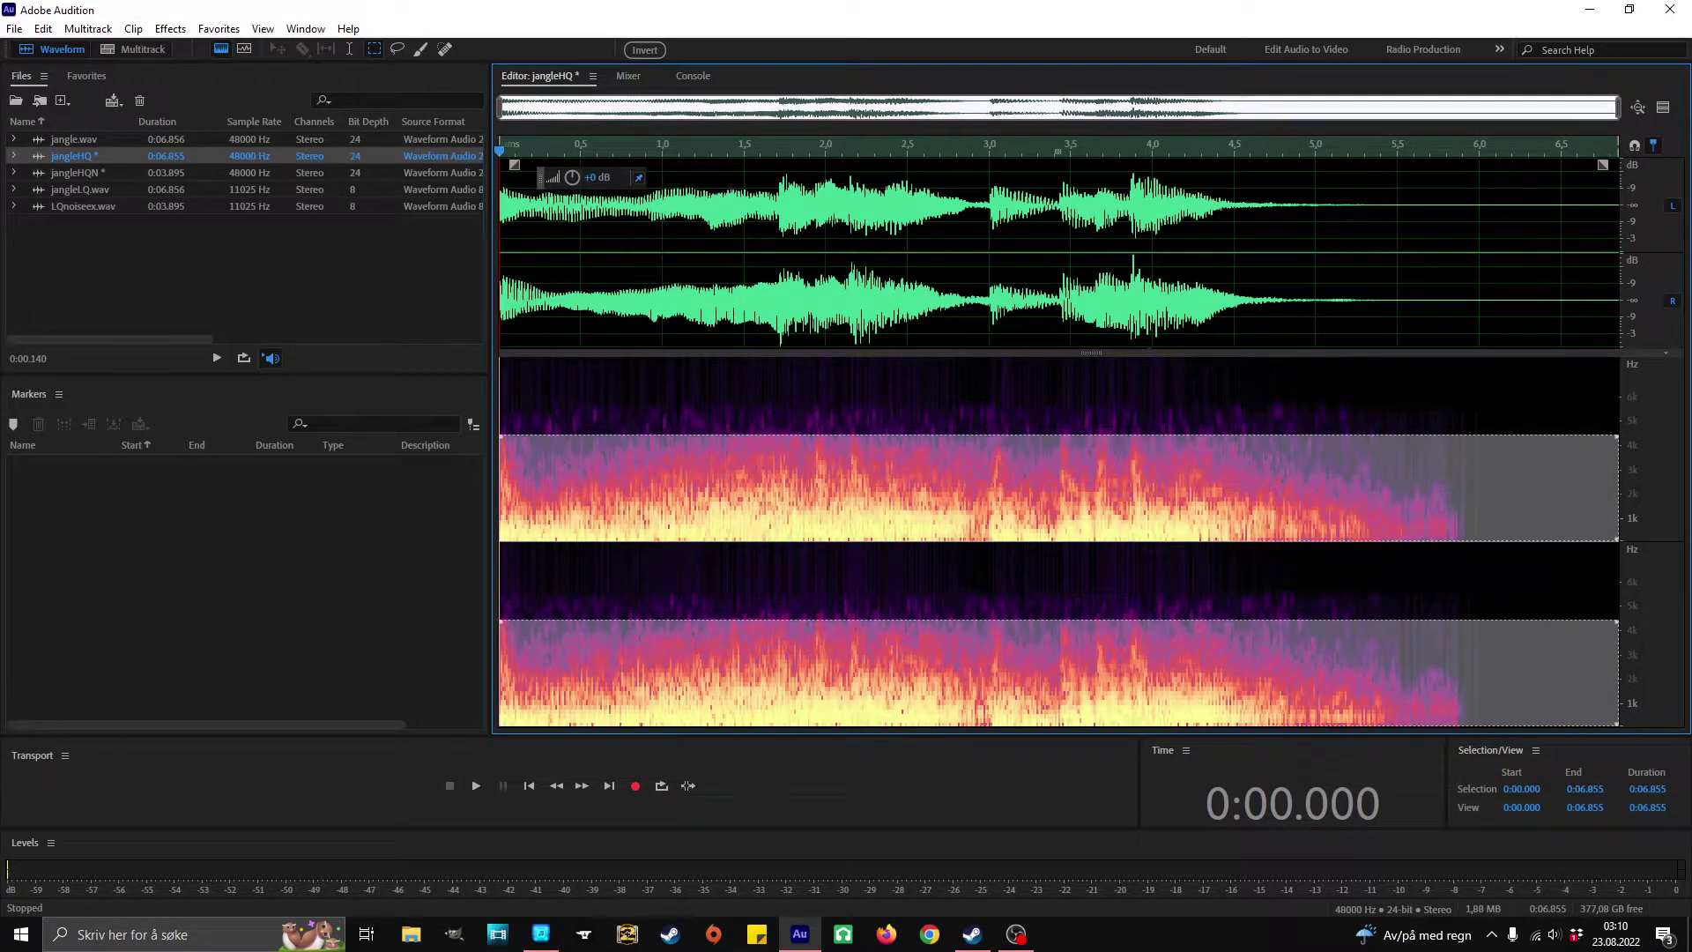
{"action": "scroll", "coordinate": [1635, 442], "scroll_direction": "up", "scroll_amount": 5}
{"action": "scroll", "coordinate": [1635, 442], "scroll_direction": "down", "scroll_amount": 1}
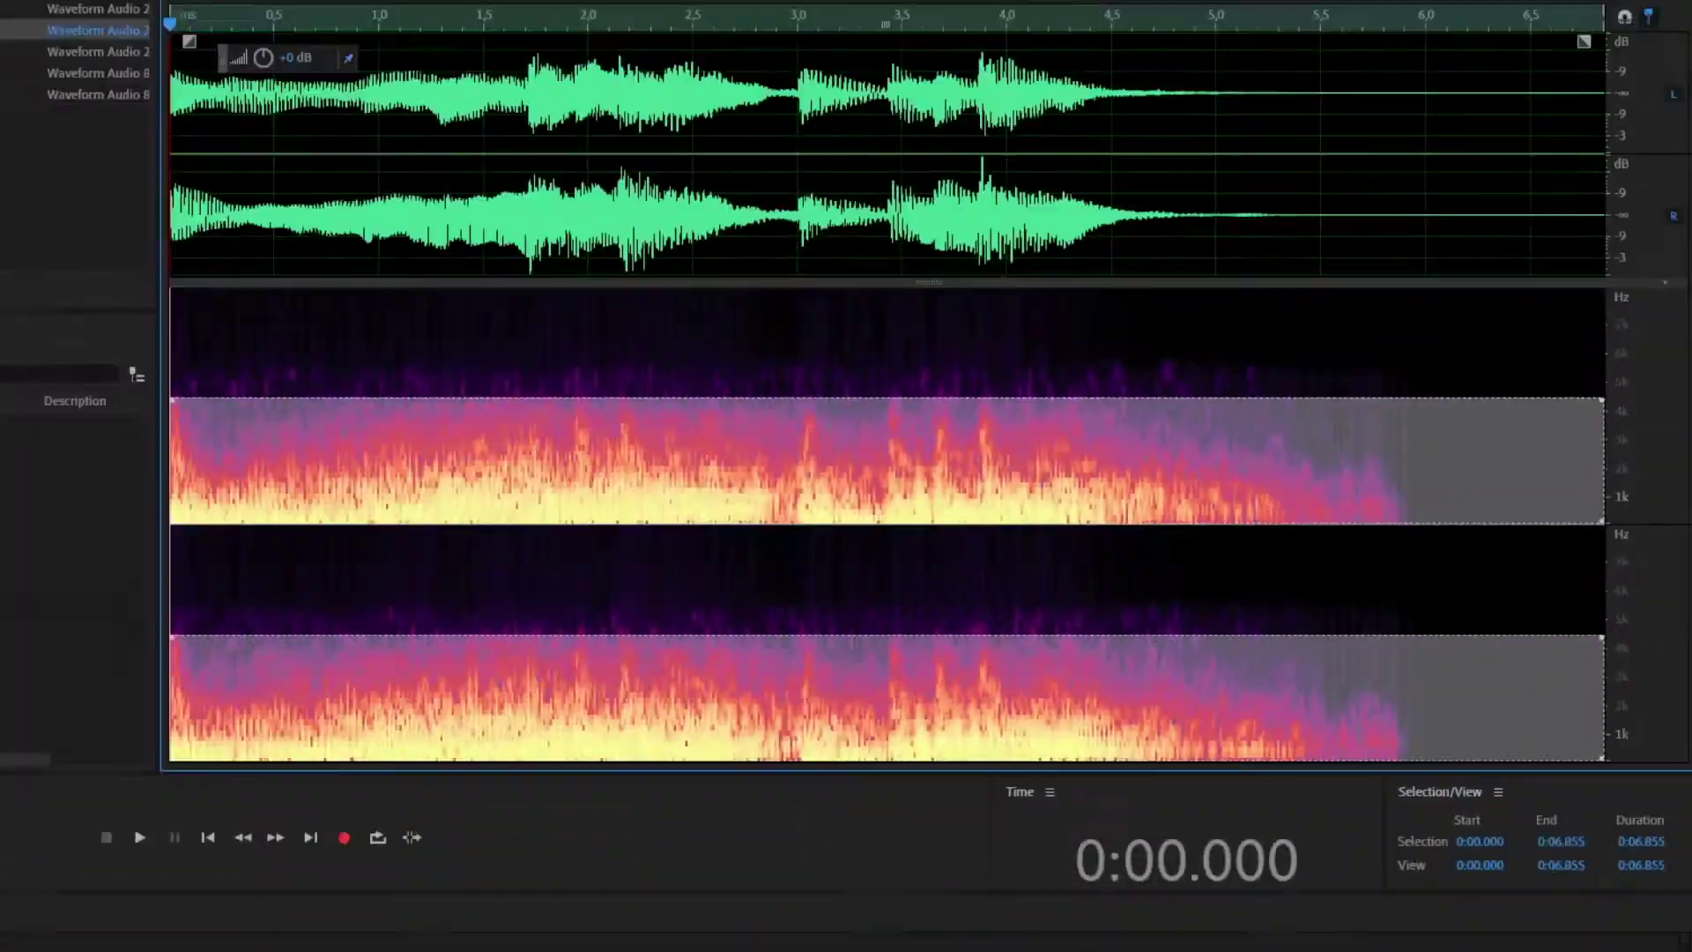
Select the whole jangleHQ recording and open Stretch and Pitch with the Audition algorithm.
{"action": "key", "text": "ctrl+a"}
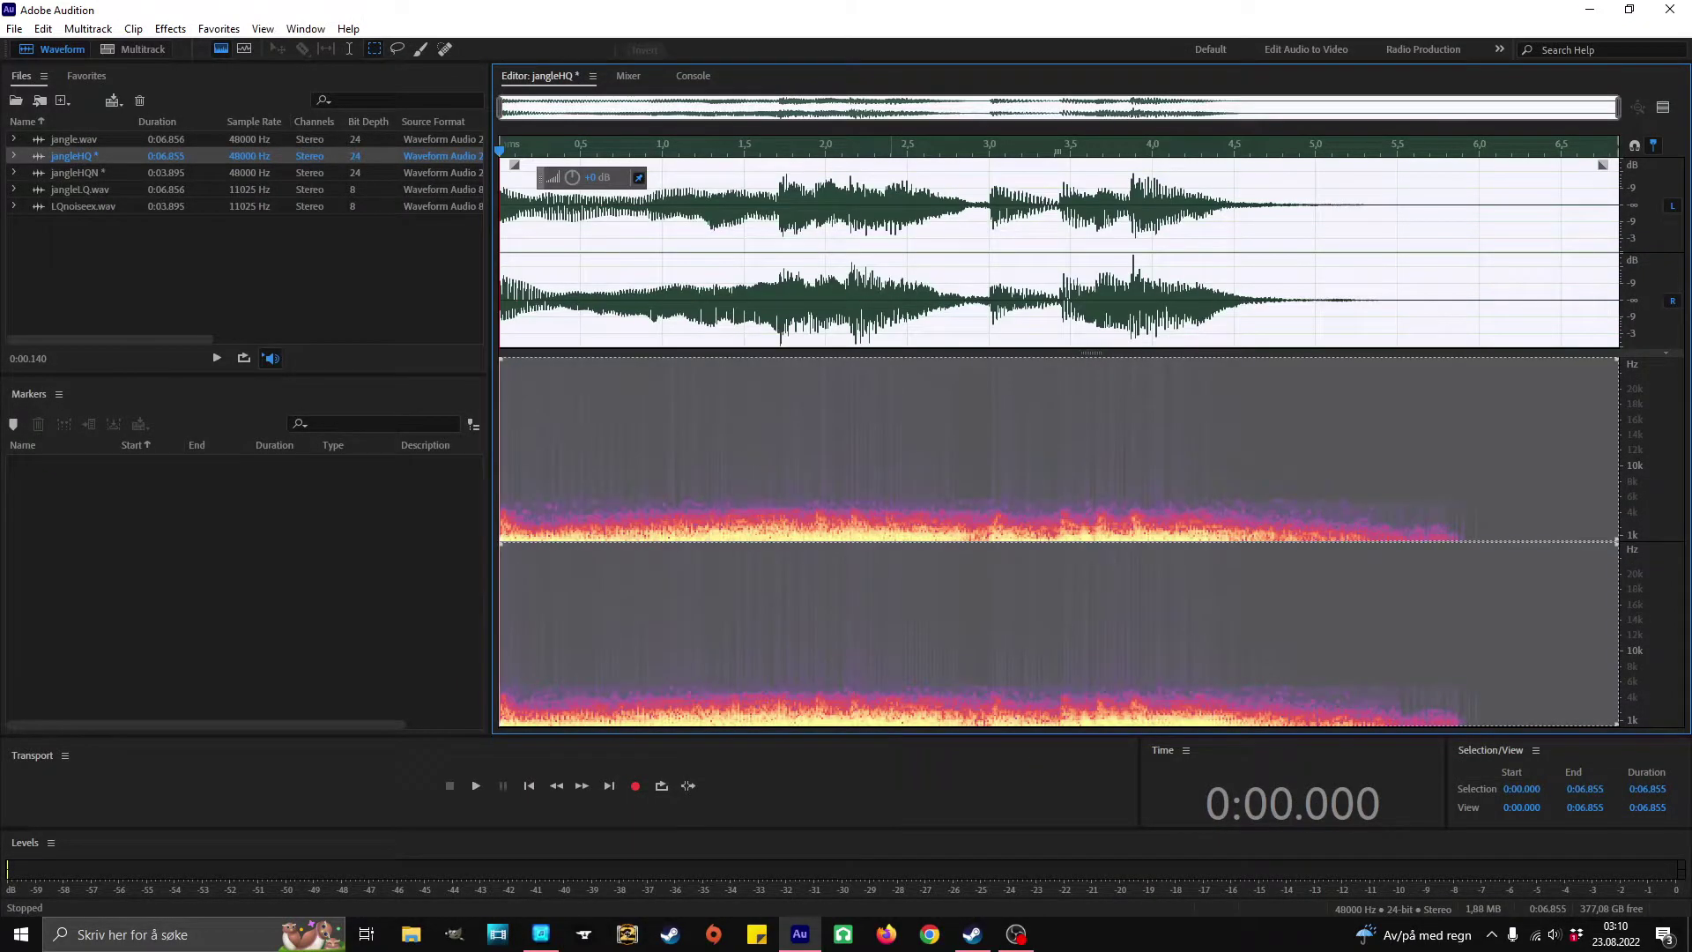
{"action": "left_click", "coordinate": [170, 29]}
{"action": "mouse_move", "coordinate": [215, 417]}
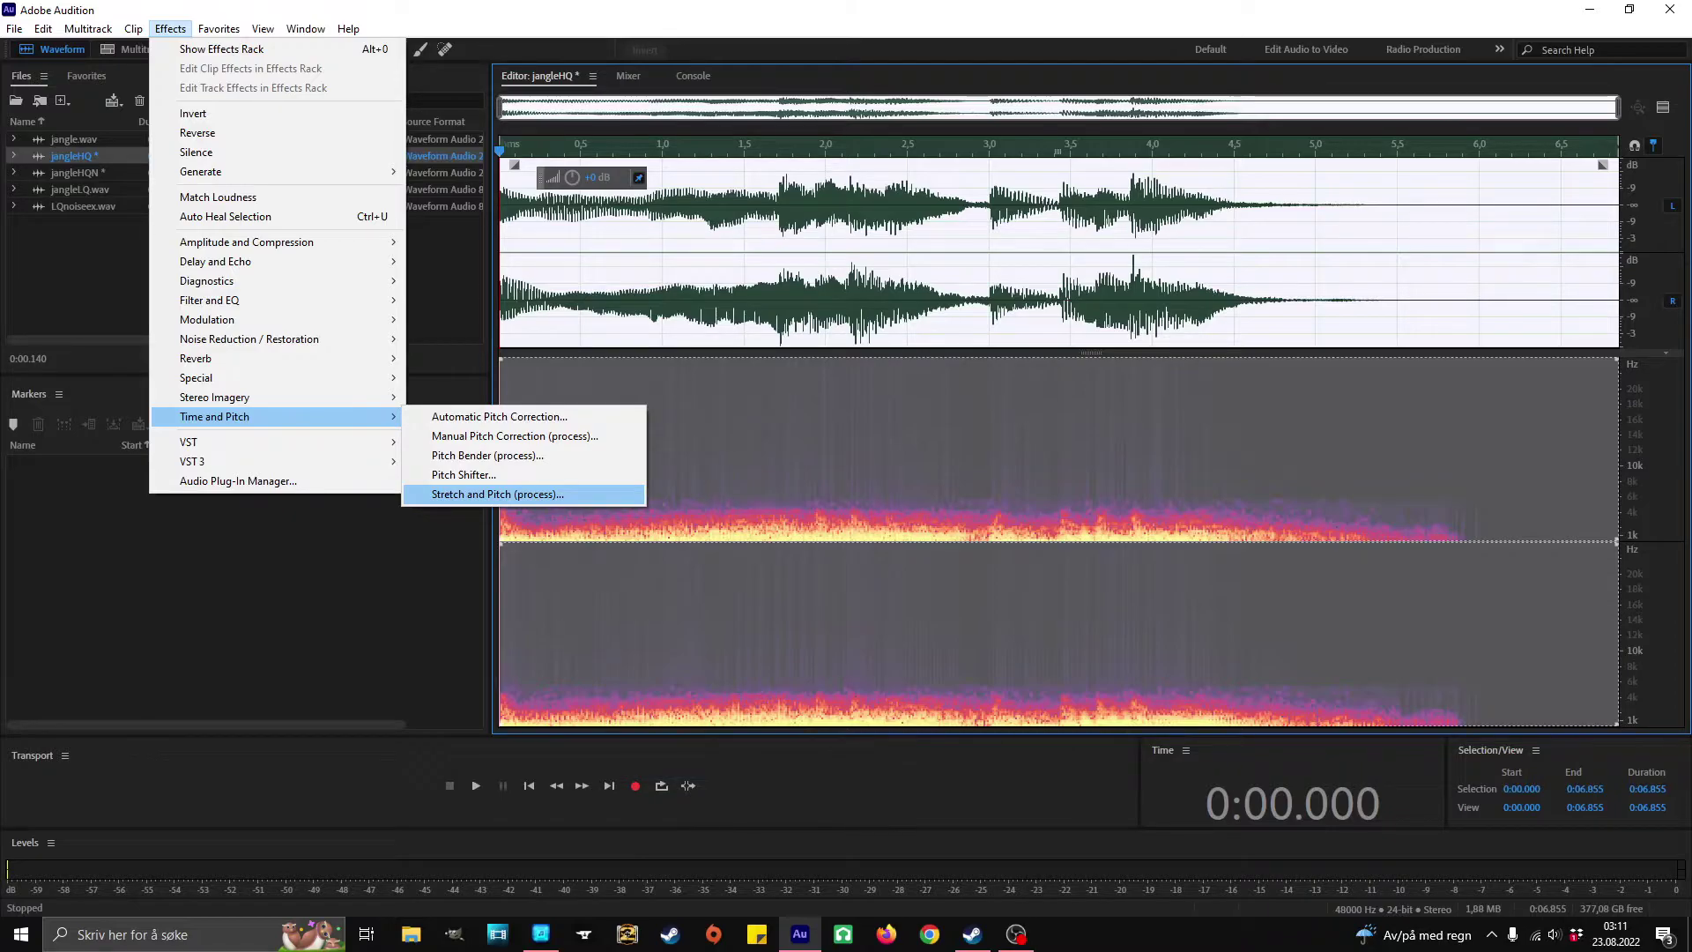
{"action": "left_click", "coordinate": [497, 493]}
{"action": "left_click", "coordinate": [265, 250]}
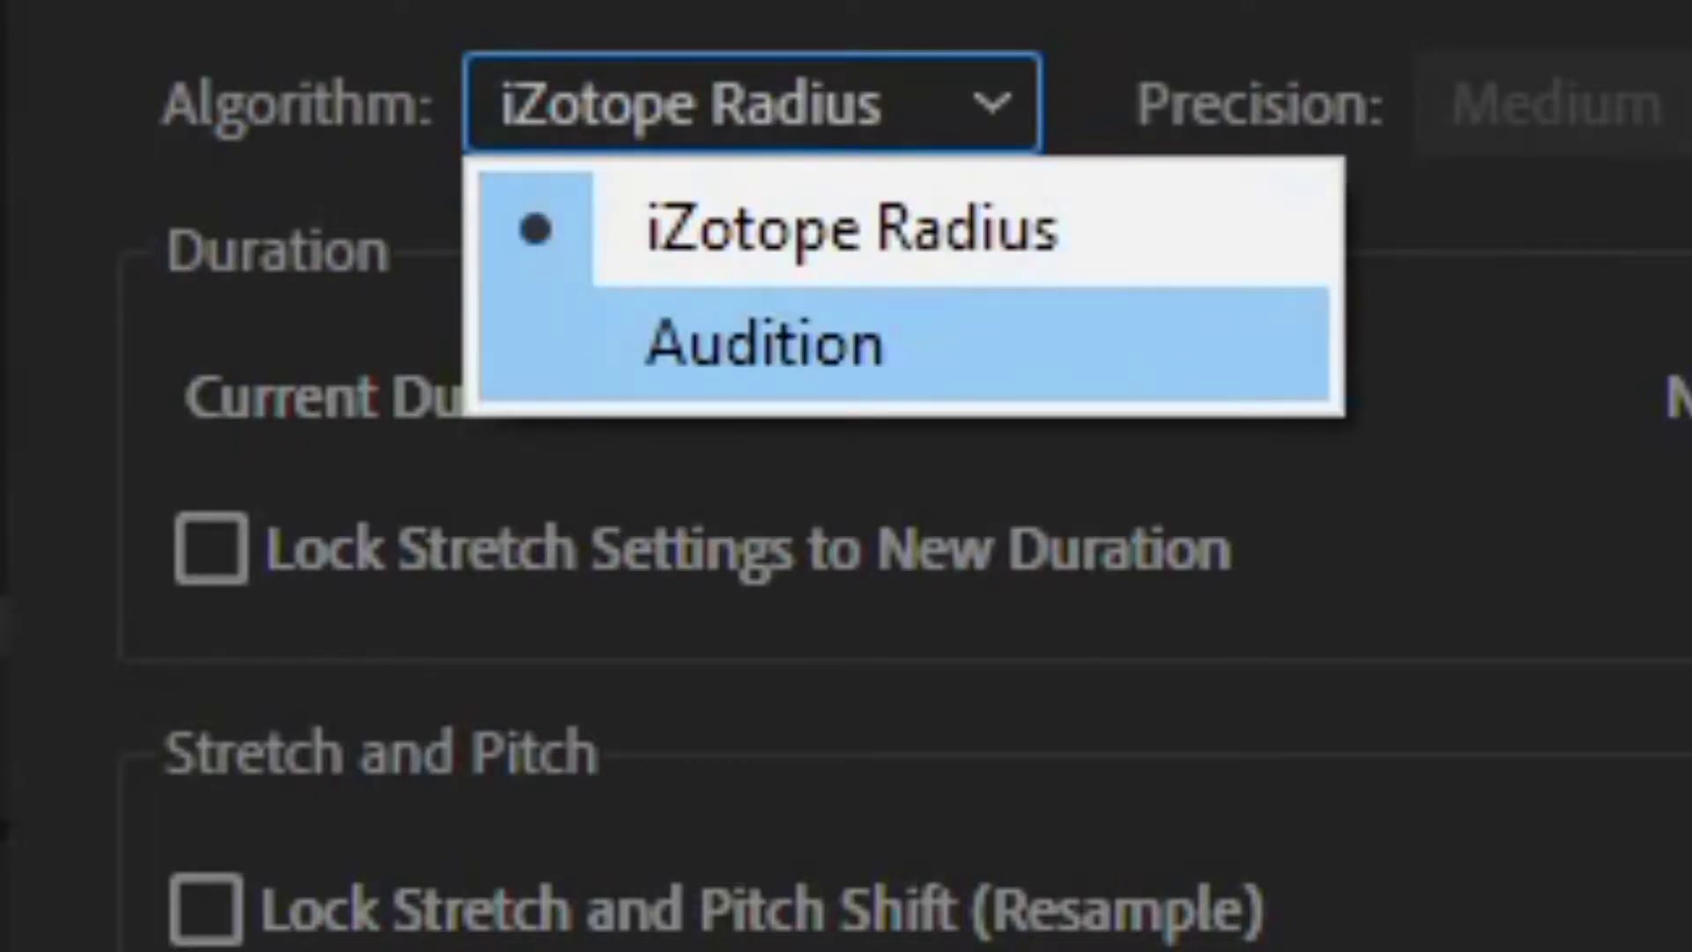
{"action": "left_click", "coordinate": [763, 344]}
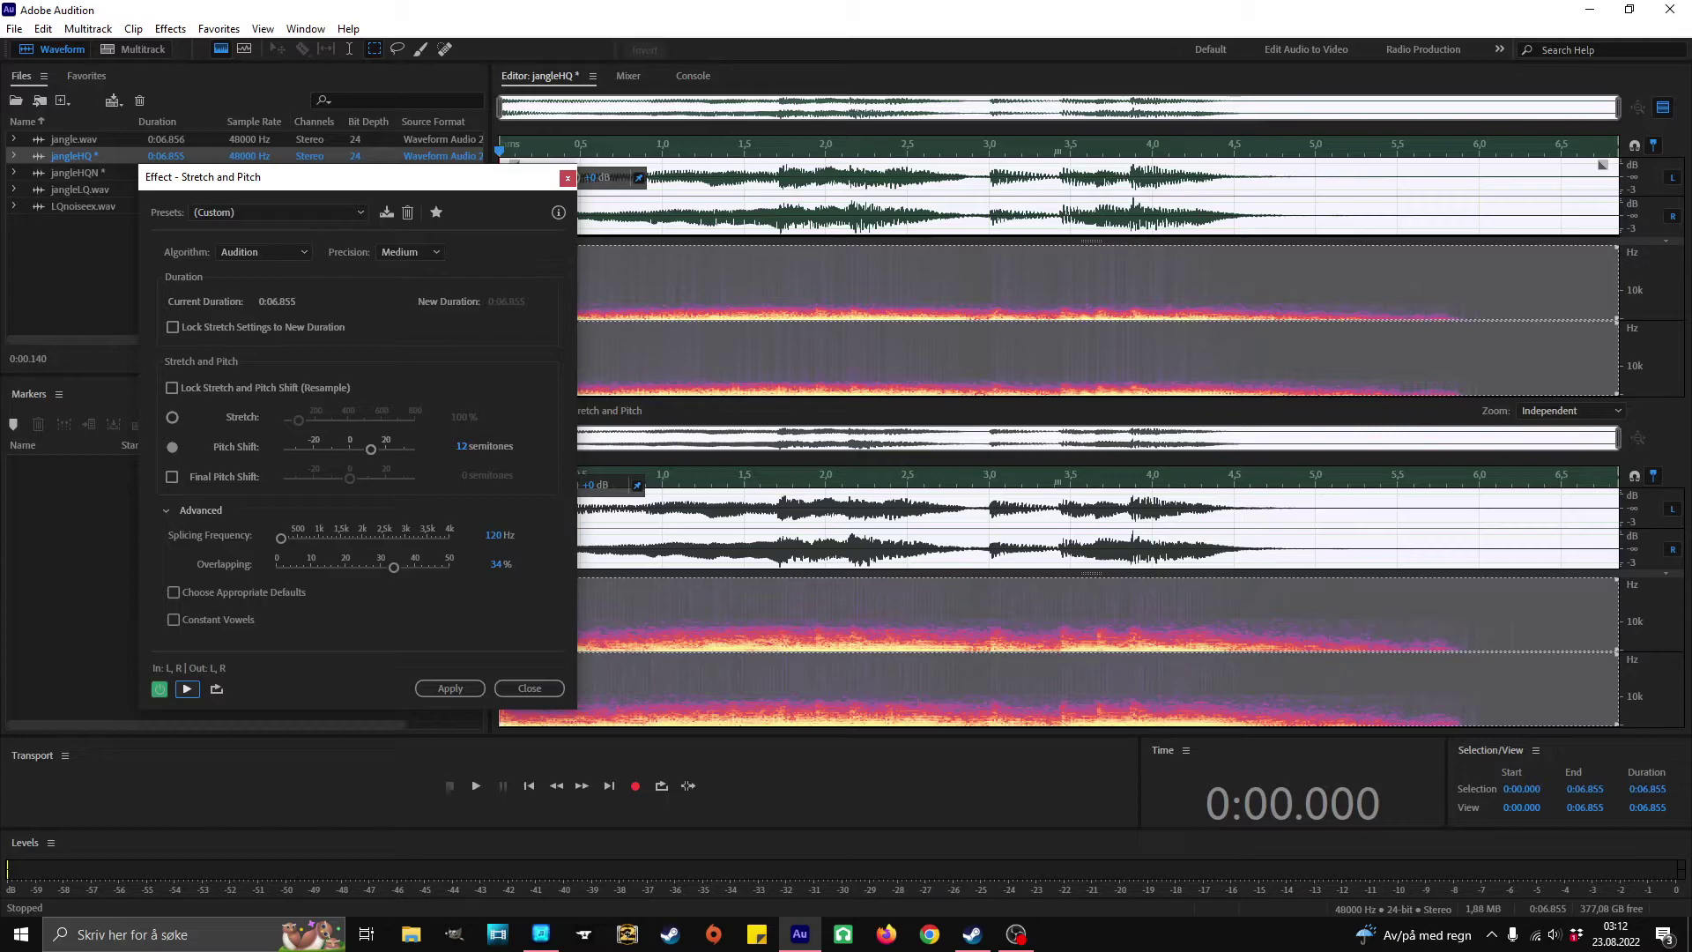
Preview and apply a 12-semitone pitch shift to jangleHQ at Medium precision, with 120 Hz splicing frequency and 34% overlapping.
{"action": "left_click", "coordinate": [187, 688]}
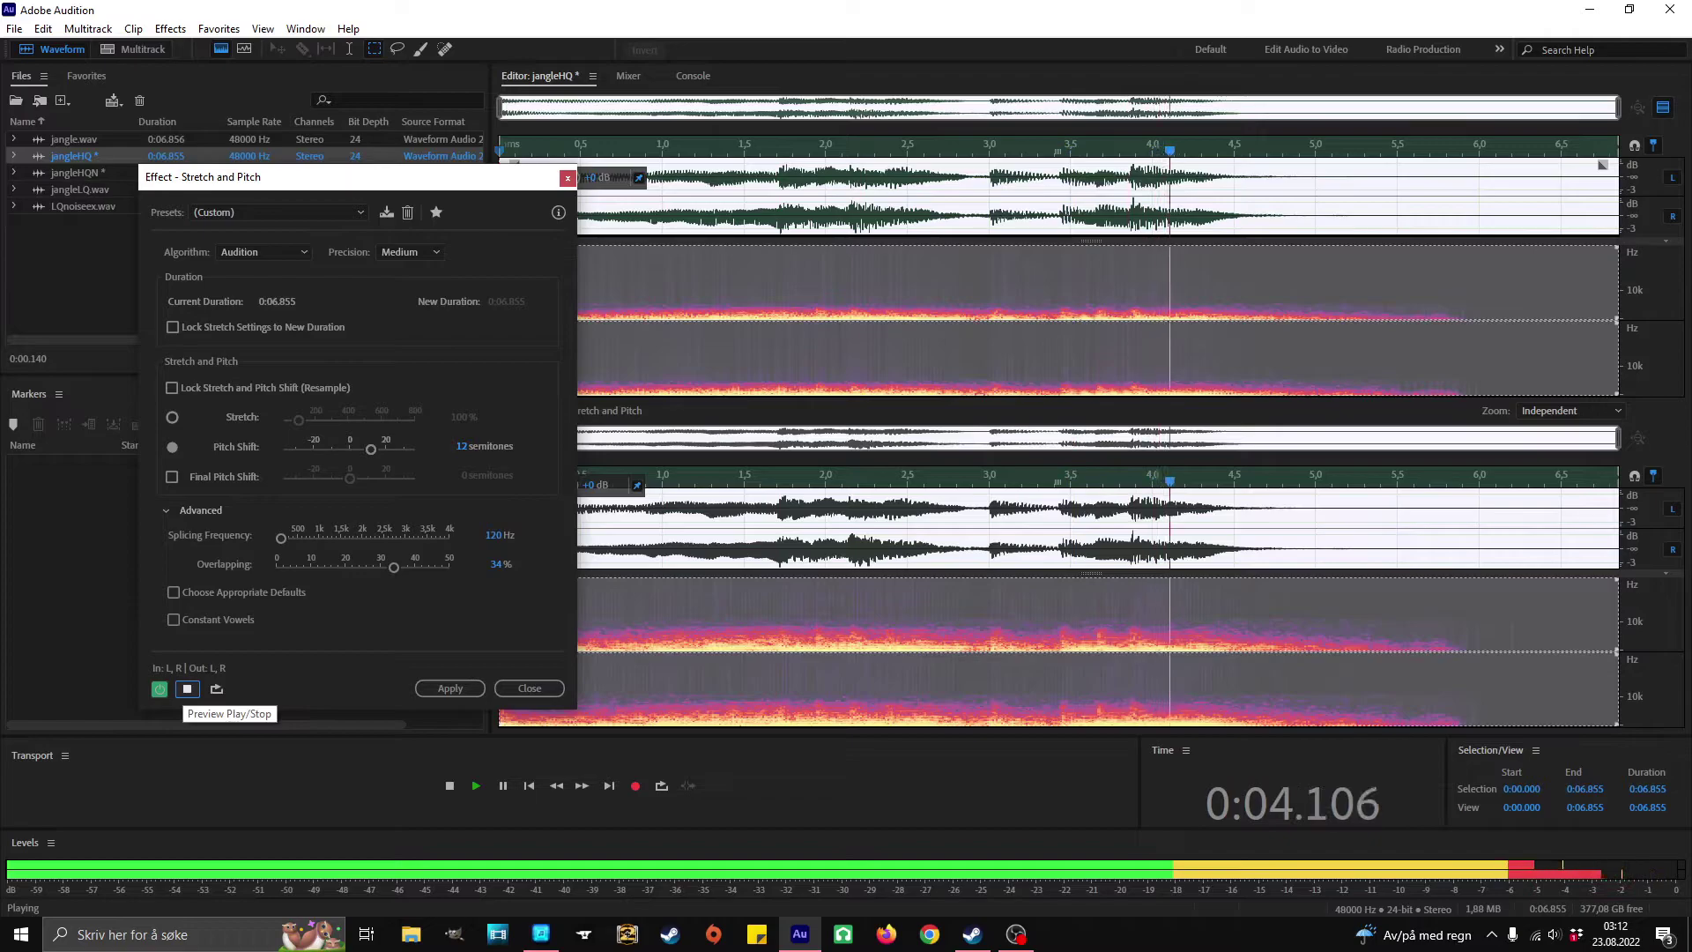
{"action": "left_click", "coordinate": [187, 688]}
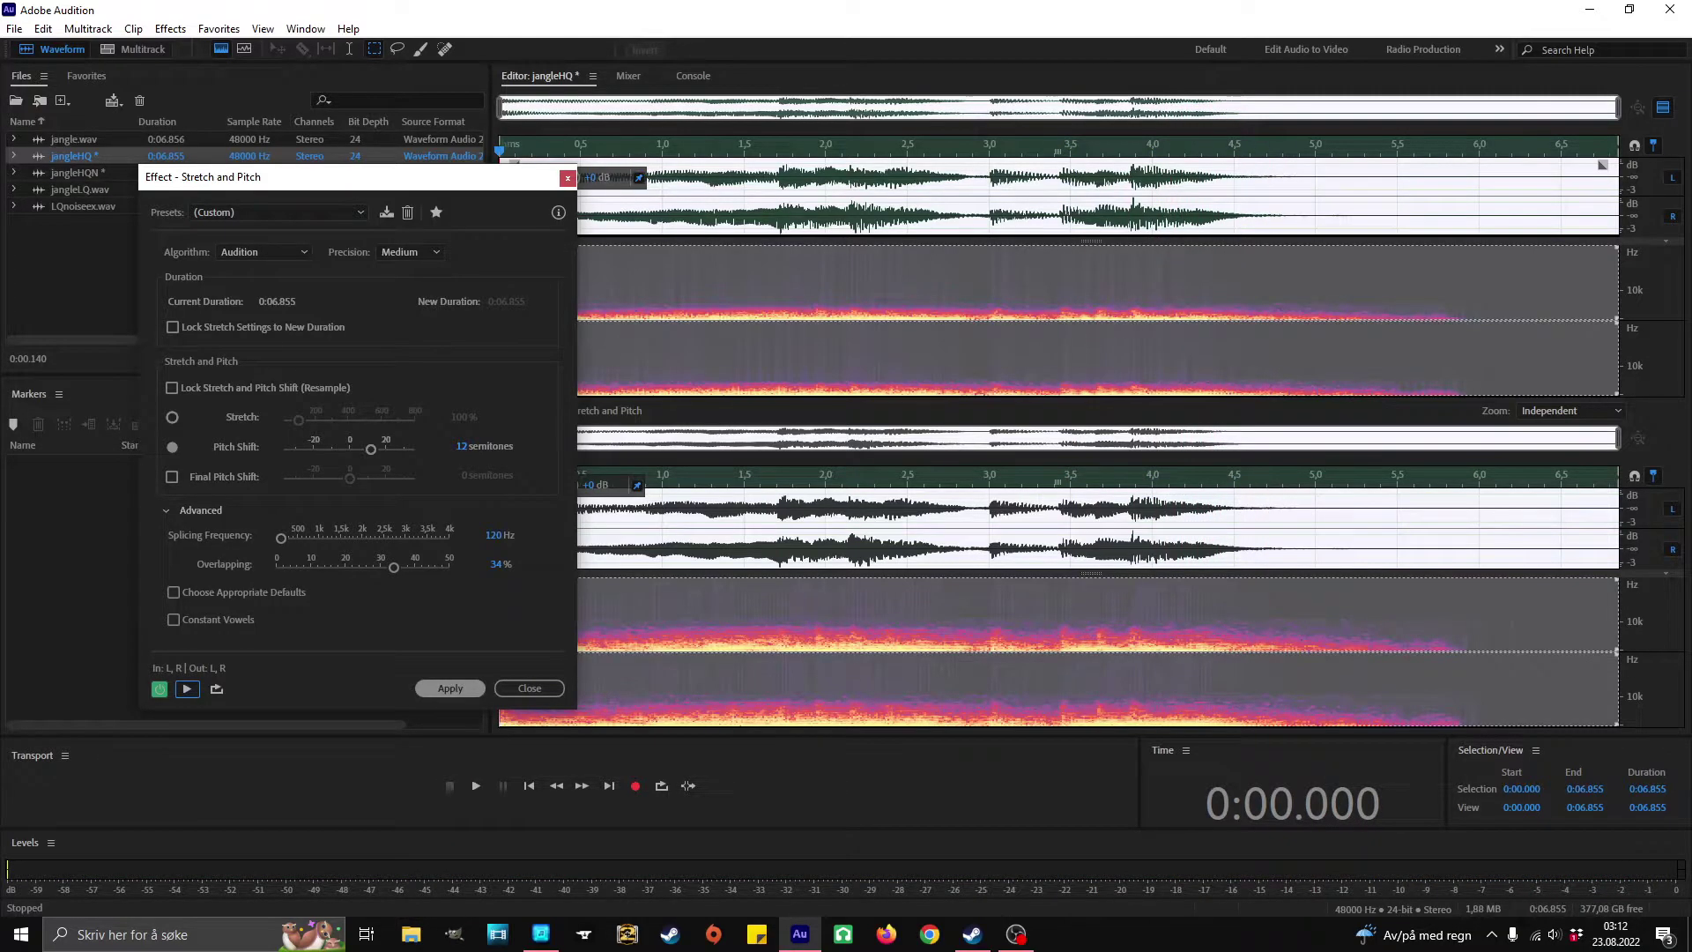
{"action": "left_click", "coordinate": [449, 688]}
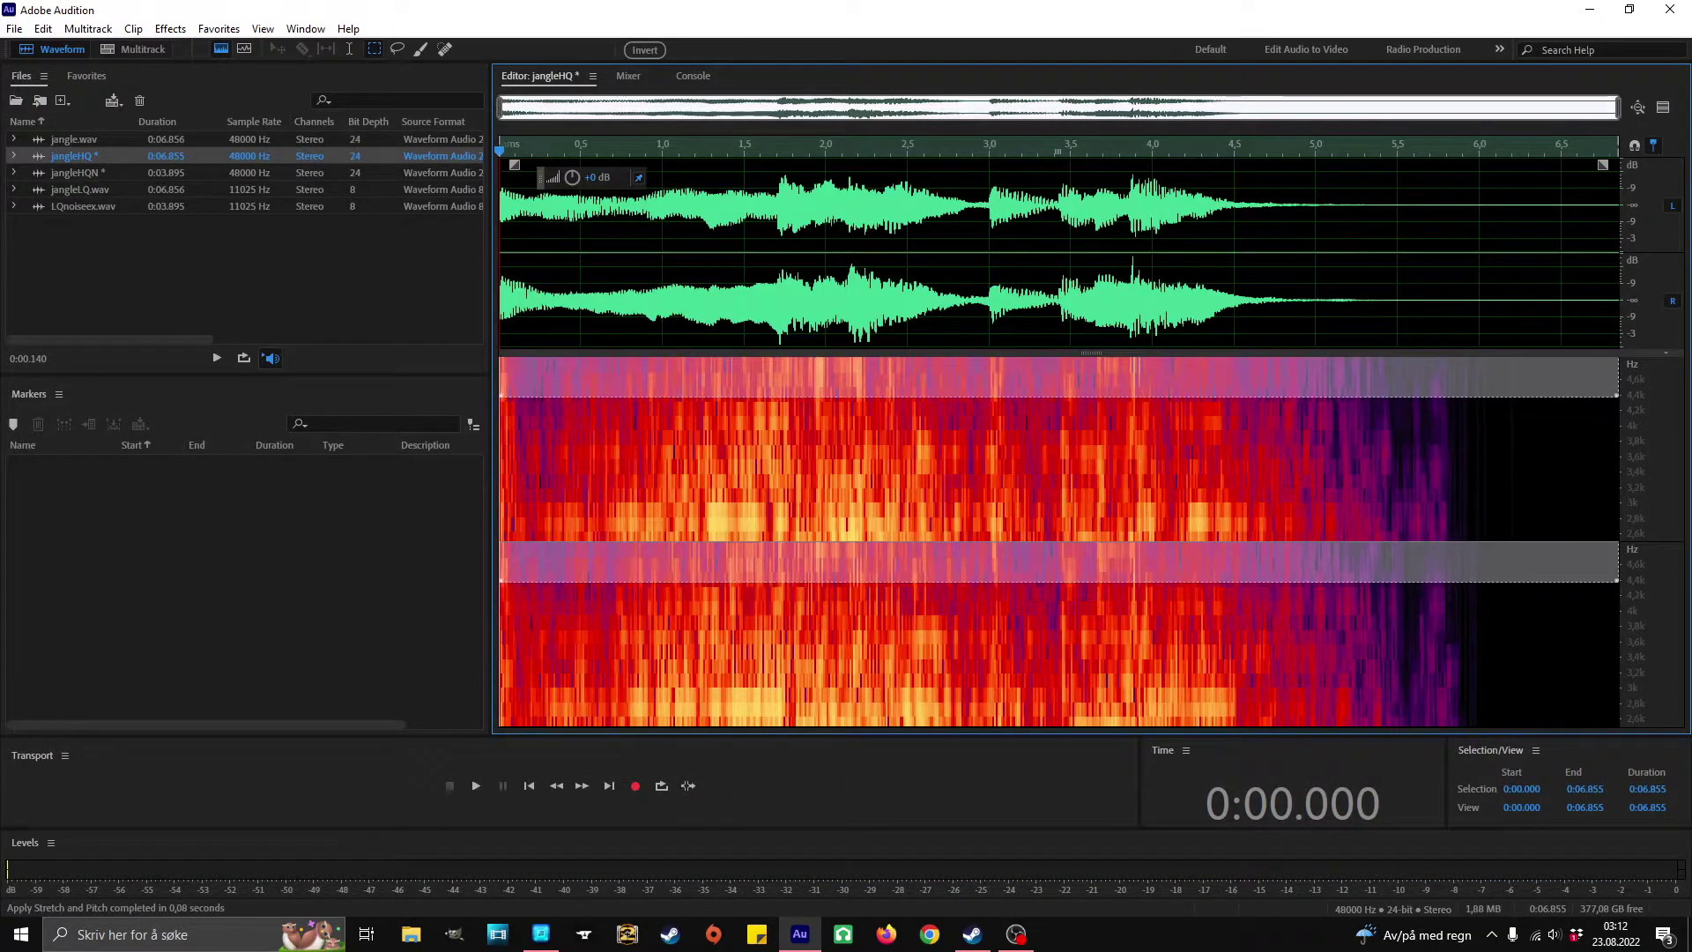
Listen to and copy the frequency content above about 4.4 kHz across the whole pitch-shifted jangleHQ recording.
{"action": "scroll", "coordinate": [1634, 449], "scroll_direction": "down", "scroll_amount": 8}
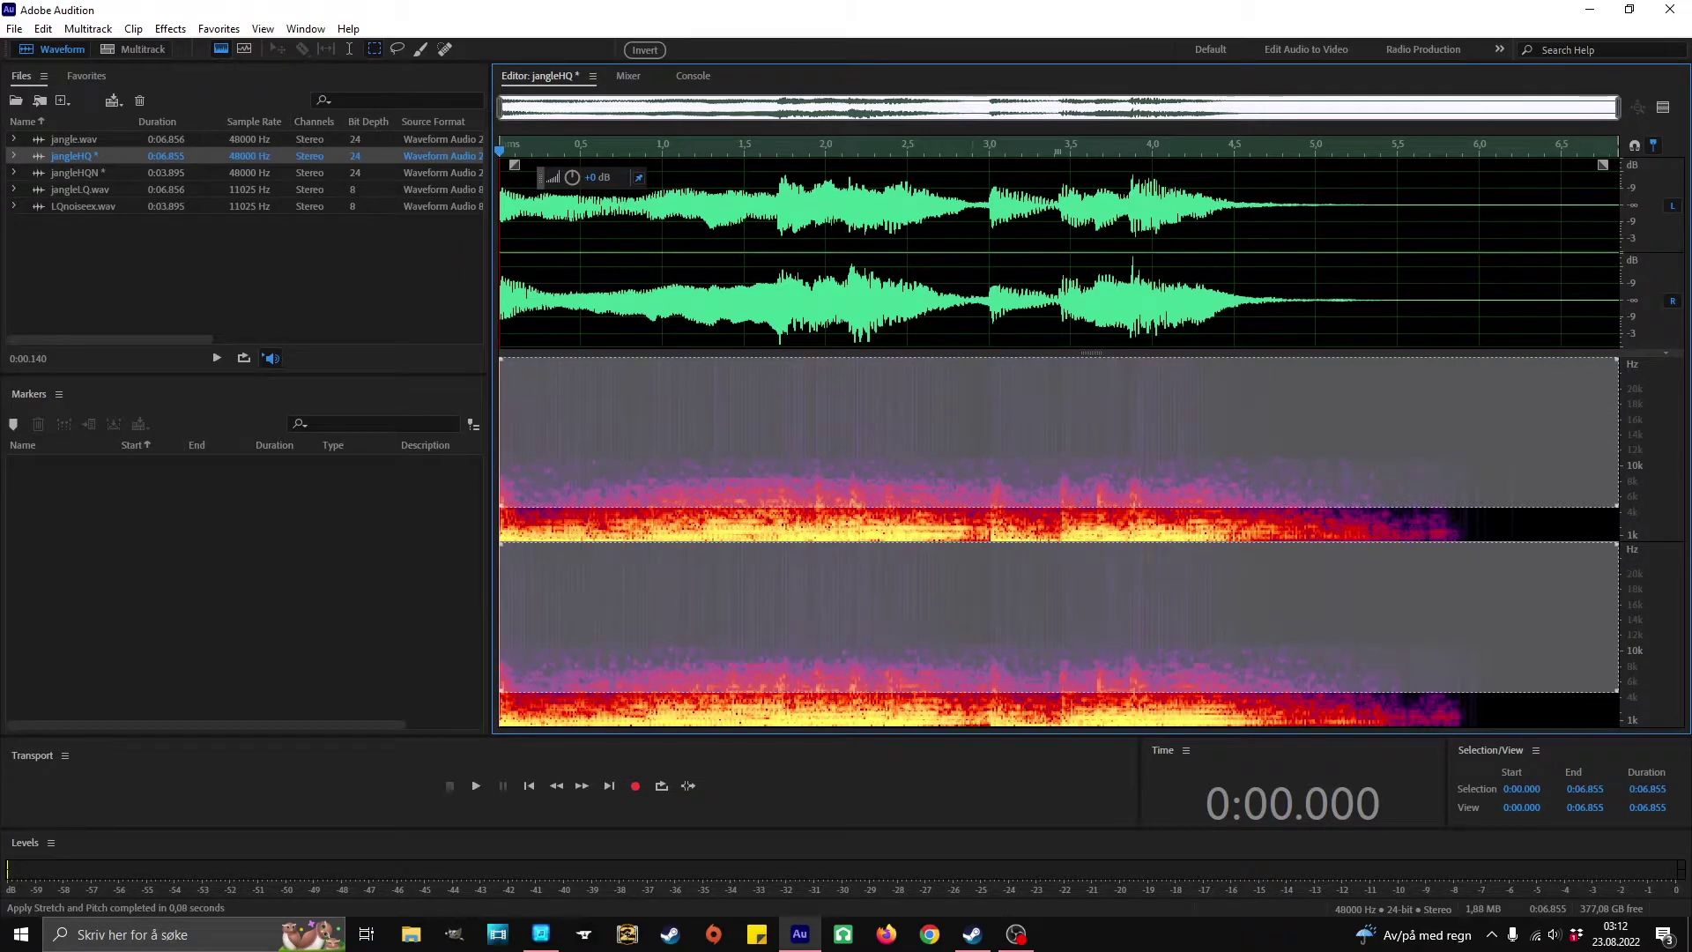
{"action": "left_click", "coordinate": [476, 785]}
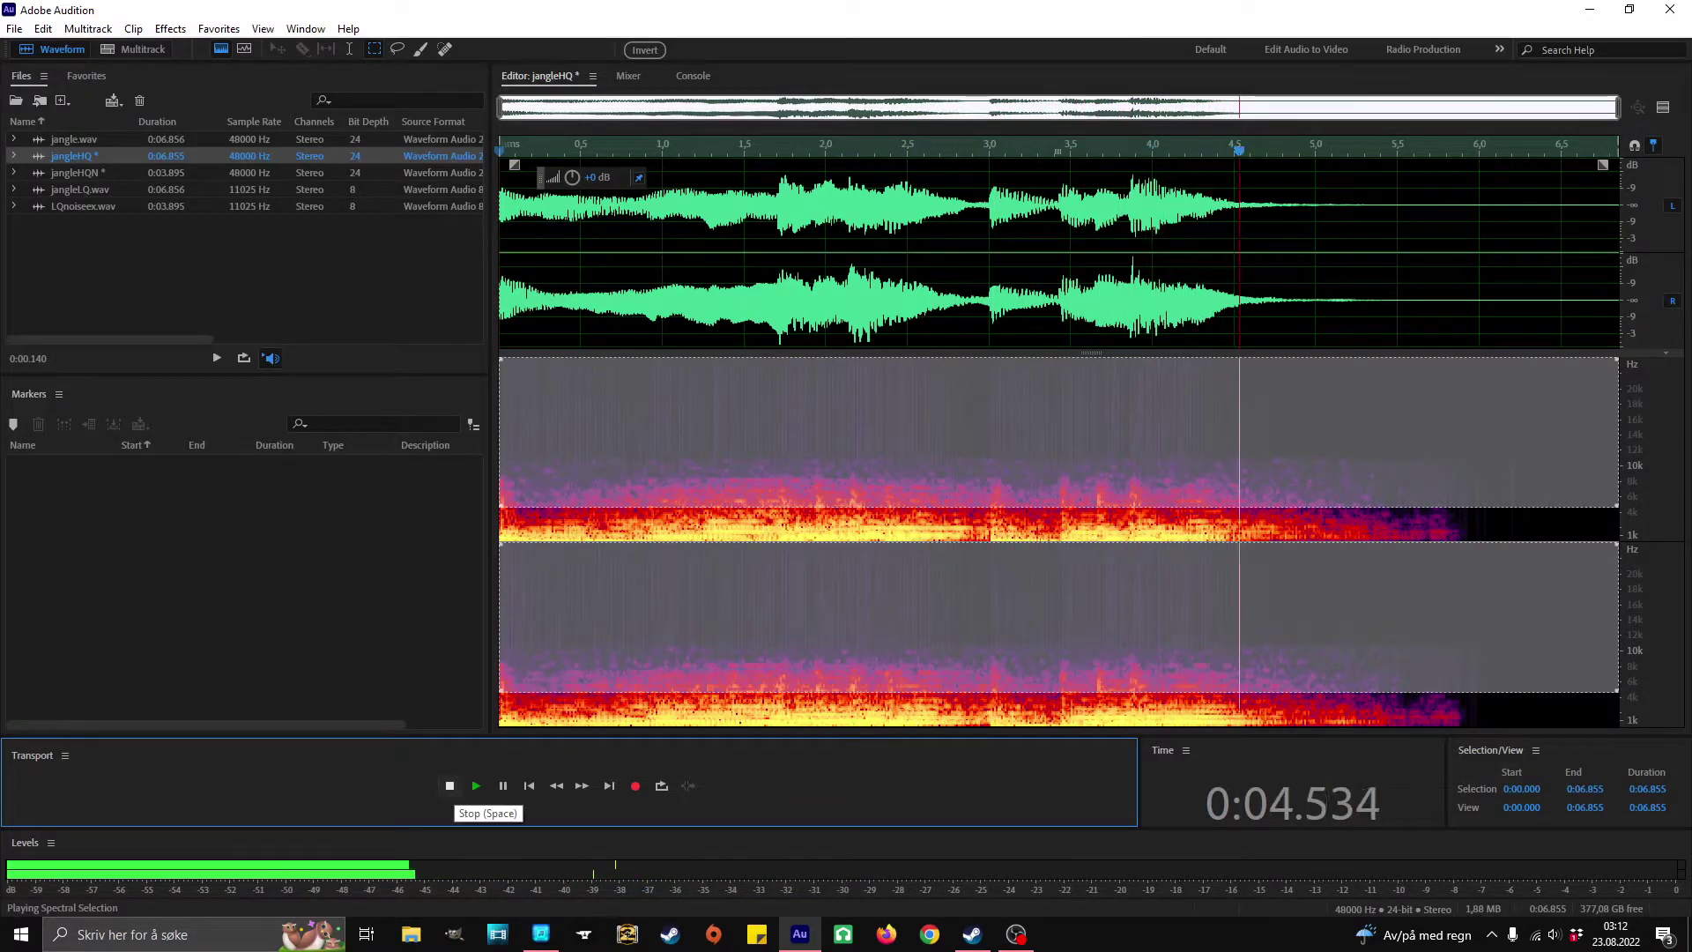
{"action": "left_click", "coordinate": [450, 785]}
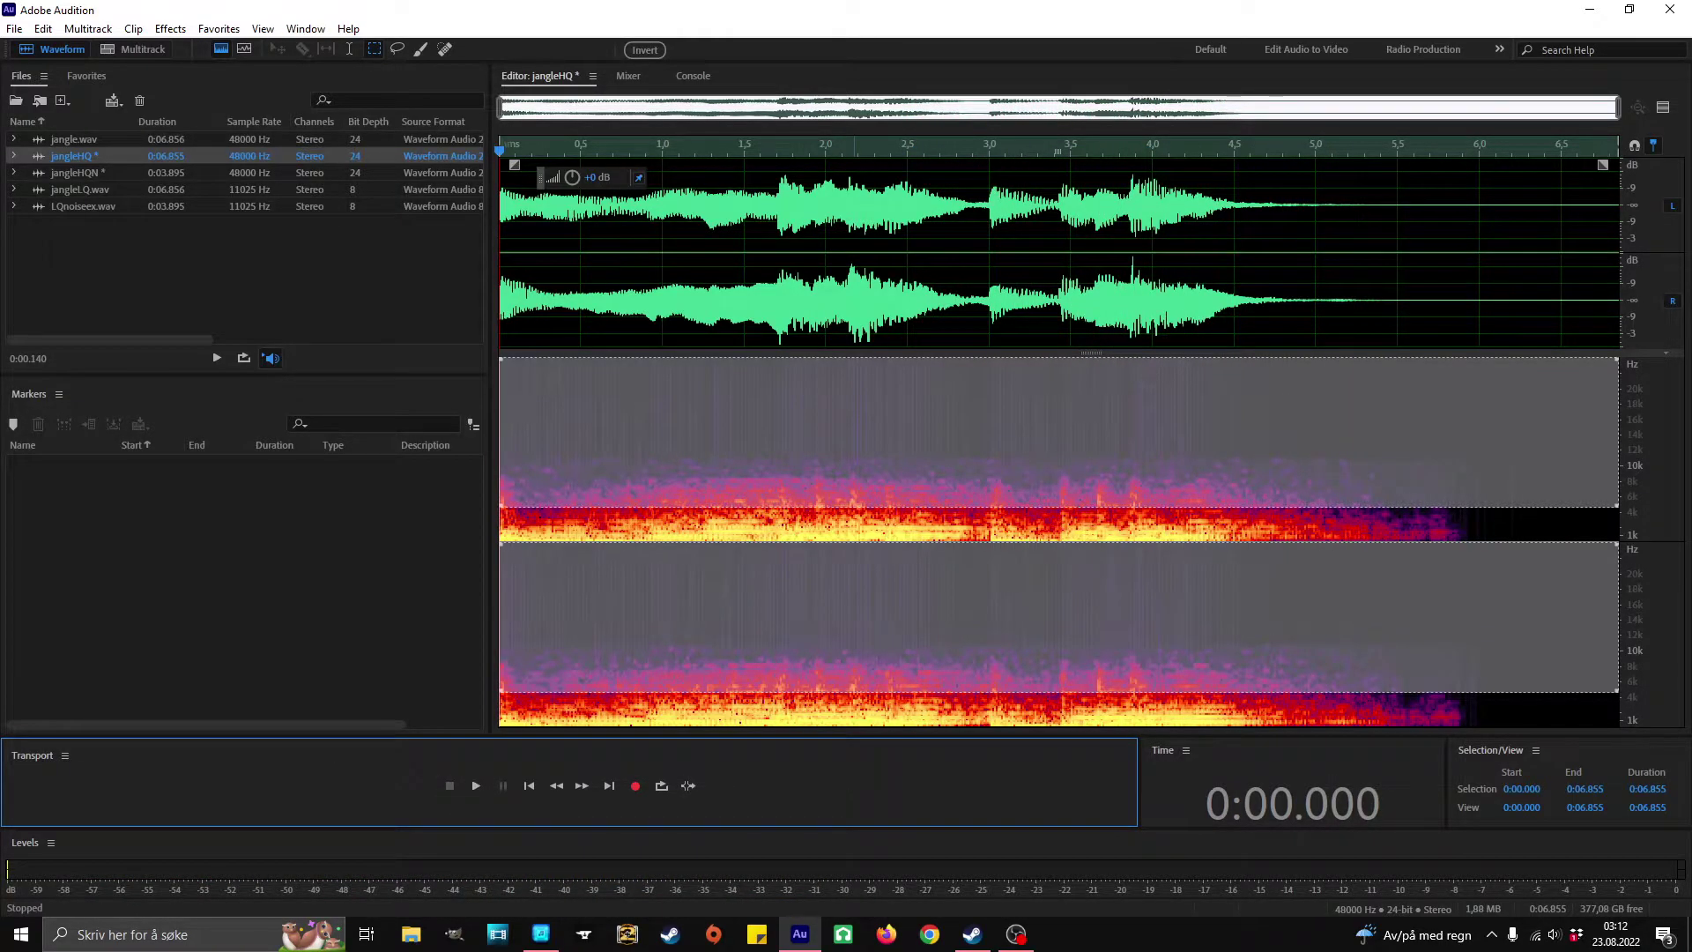
{"action": "key", "text": "ctrl+c"}
Undo the pitch shift and mix-paste the copied highs over all of jangleHQ as Overlap (Mix), with copied audio at 80% and existing at 100%.
{"action": "left_click", "coordinate": [801, 265]}
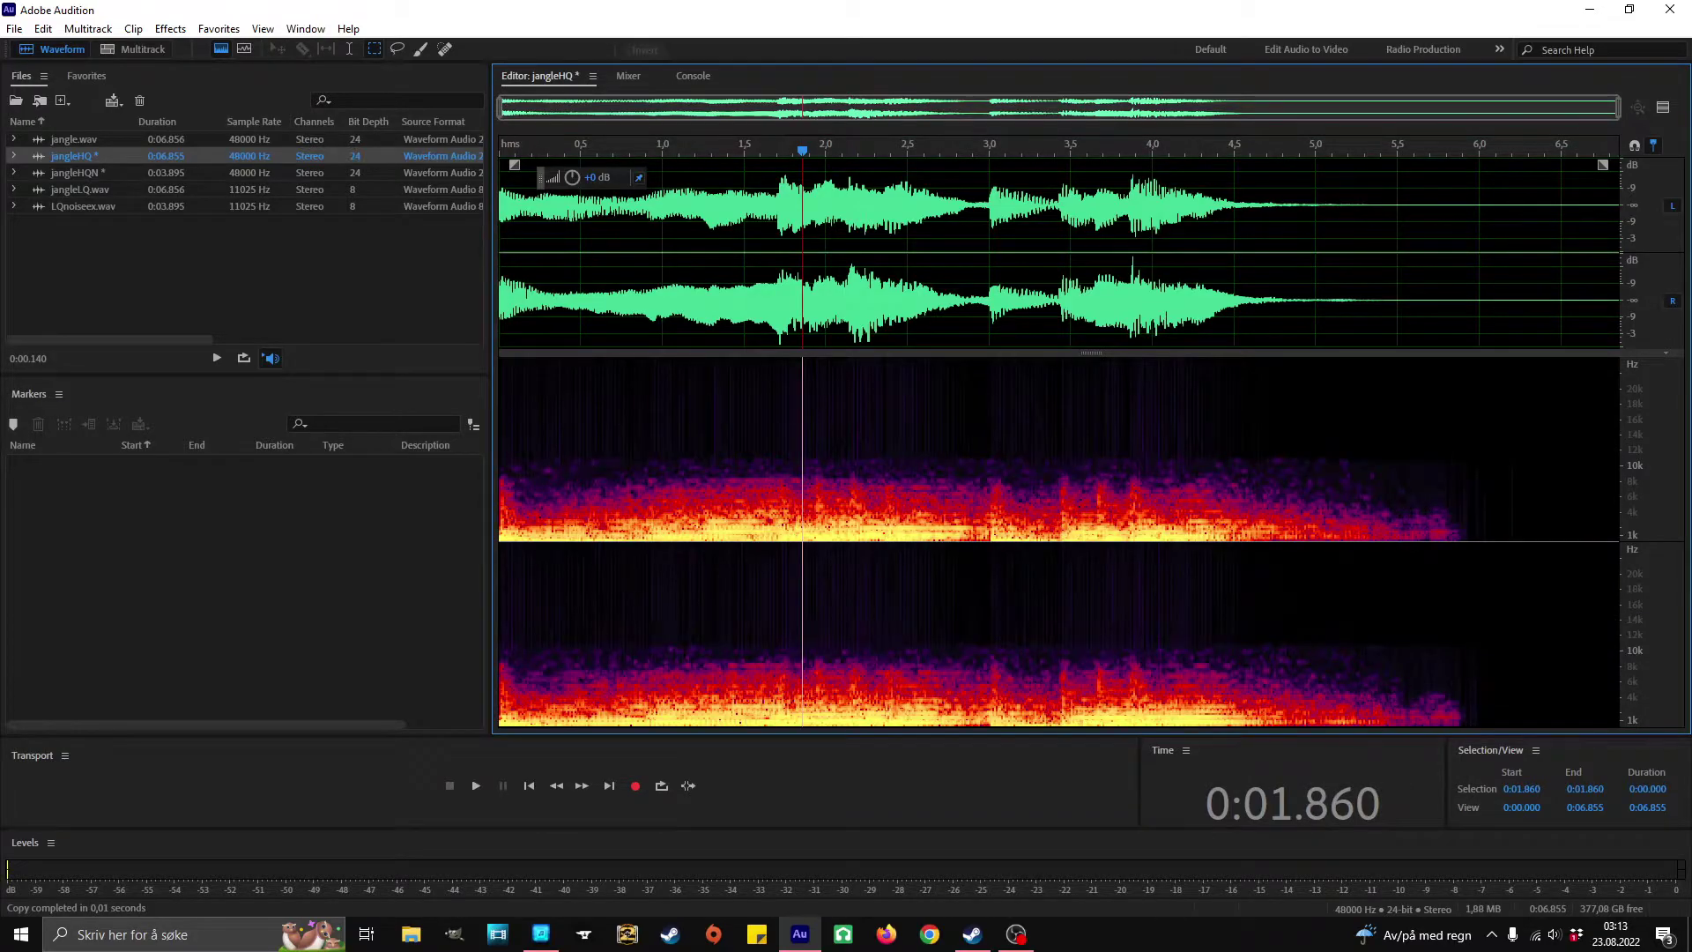
{"action": "key", "text": "ctrl+a"}
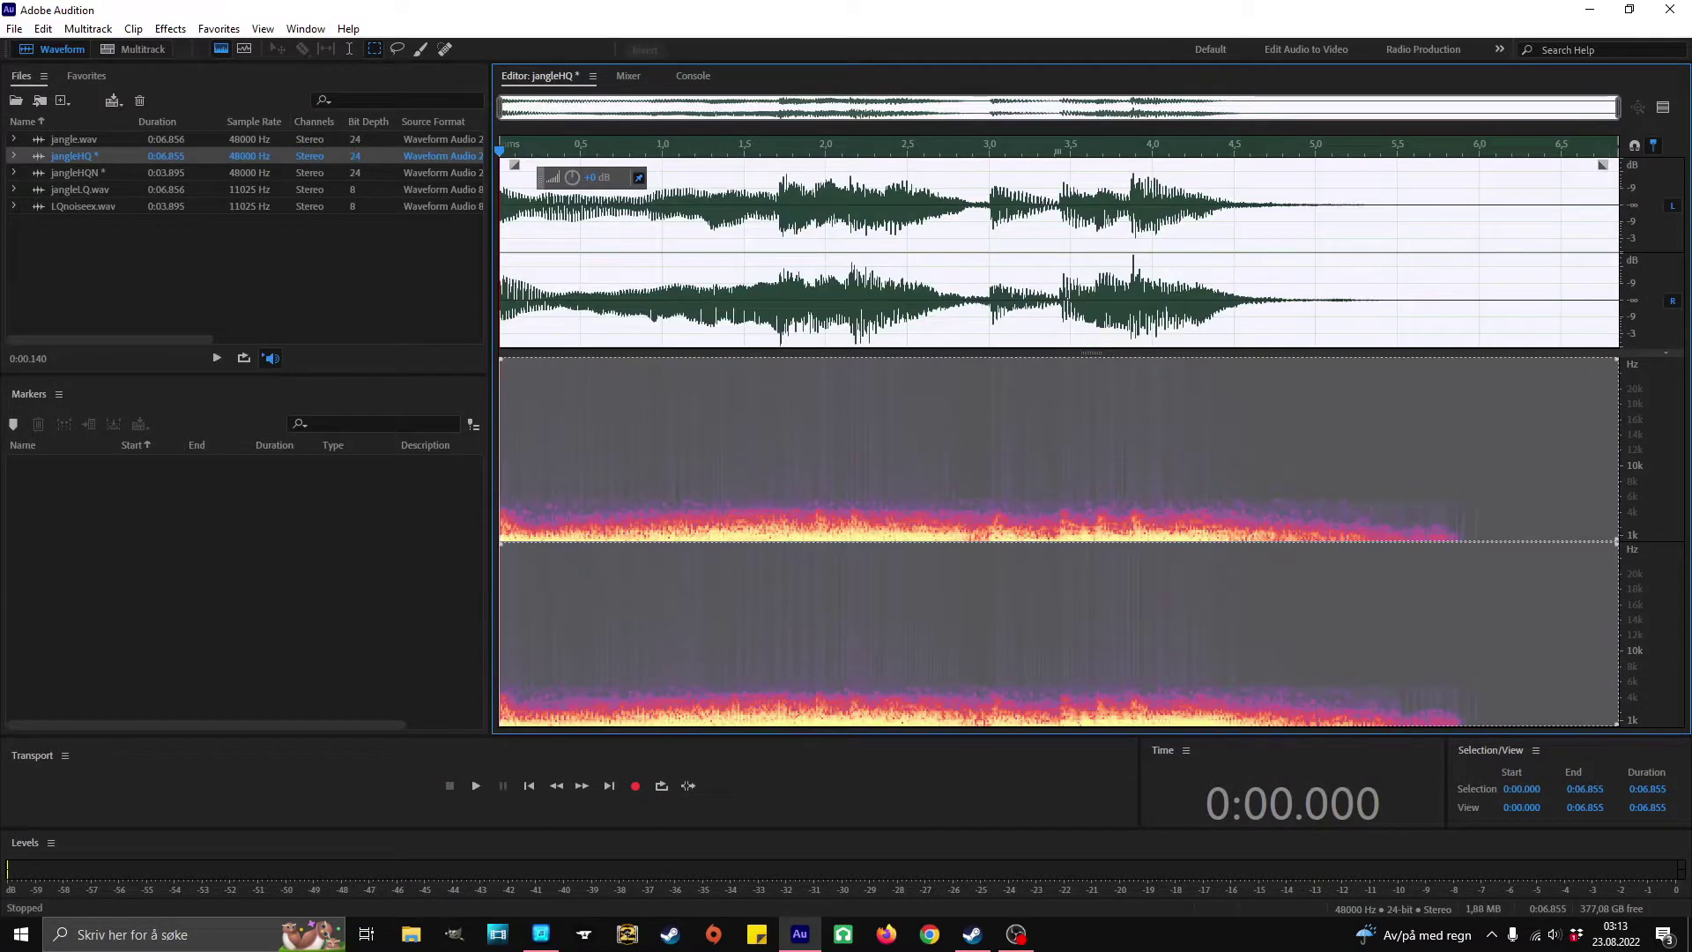
{"action": "key", "text": "ctrl+shift+v"}
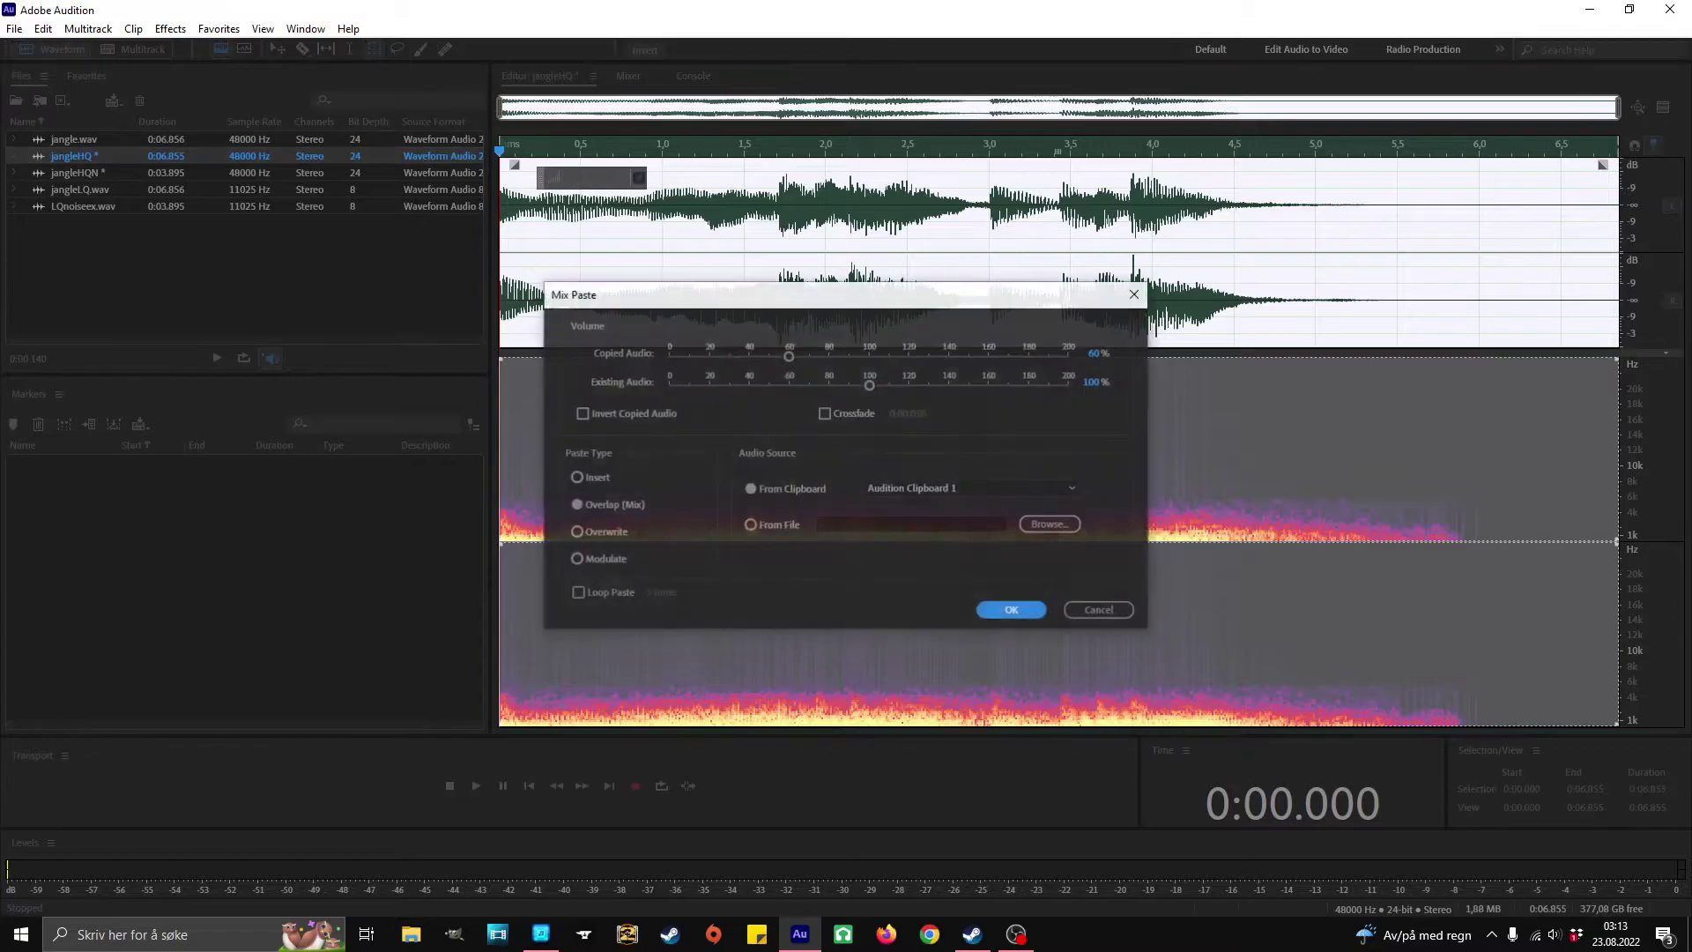
{"action": "left_click_drag", "start_coordinate": [617, 293], "coordinate": [236, 314]}
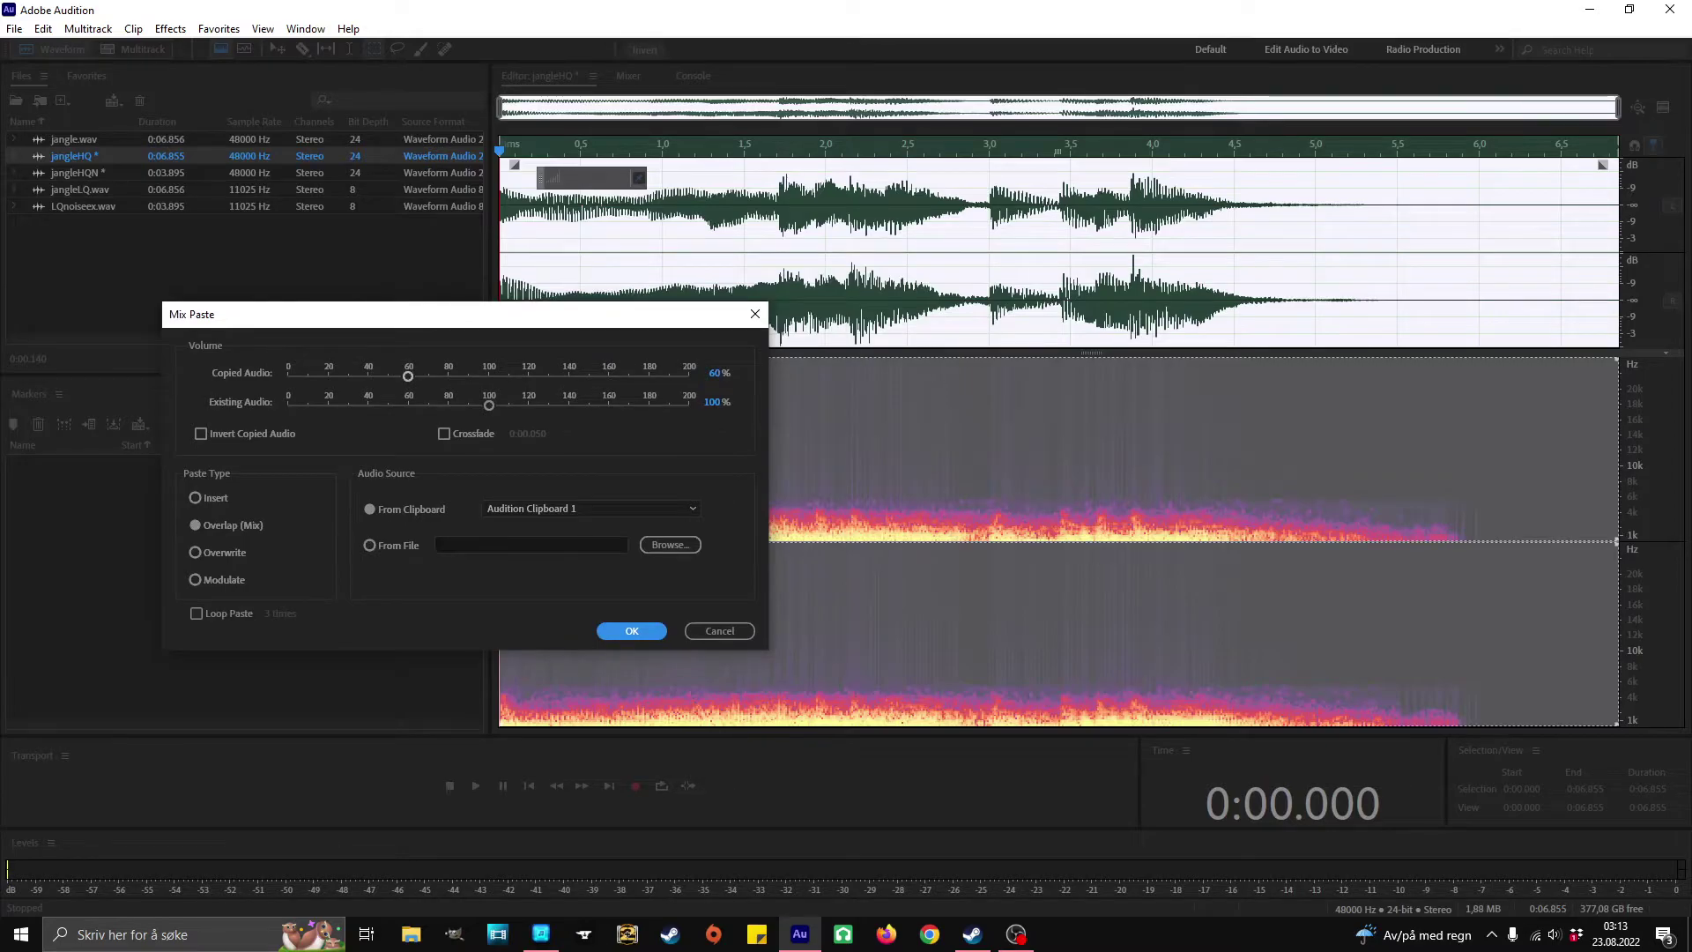
{"action": "mouse_move", "coordinate": [408, 376]}
{"action": "left_mouse_down"}
{"action": "mouse_move", "coordinate": [467, 376]}
{"action": "mouse_move", "coordinate": [428, 376]}
{"action": "left_mouse_up"}
{"action": "left_click_drag", "start_coordinate": [465, 314], "coordinate": [501, 337]}
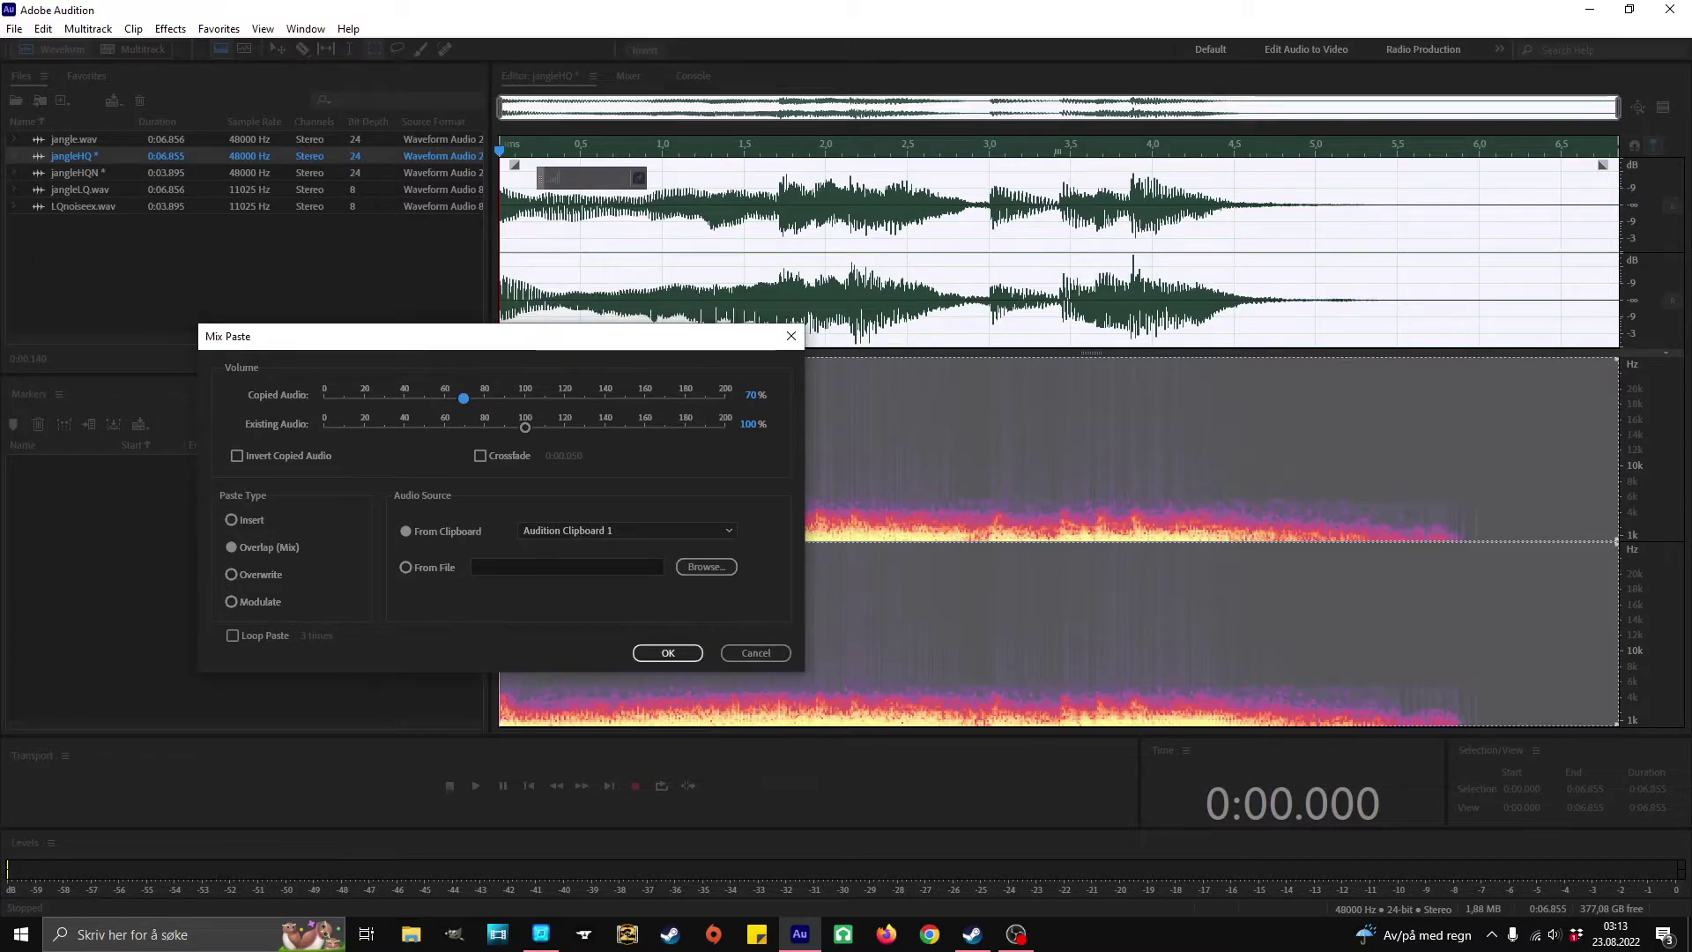
{"action": "left_click_drag", "start_coordinate": [389, 335], "coordinate": [291, 333]}
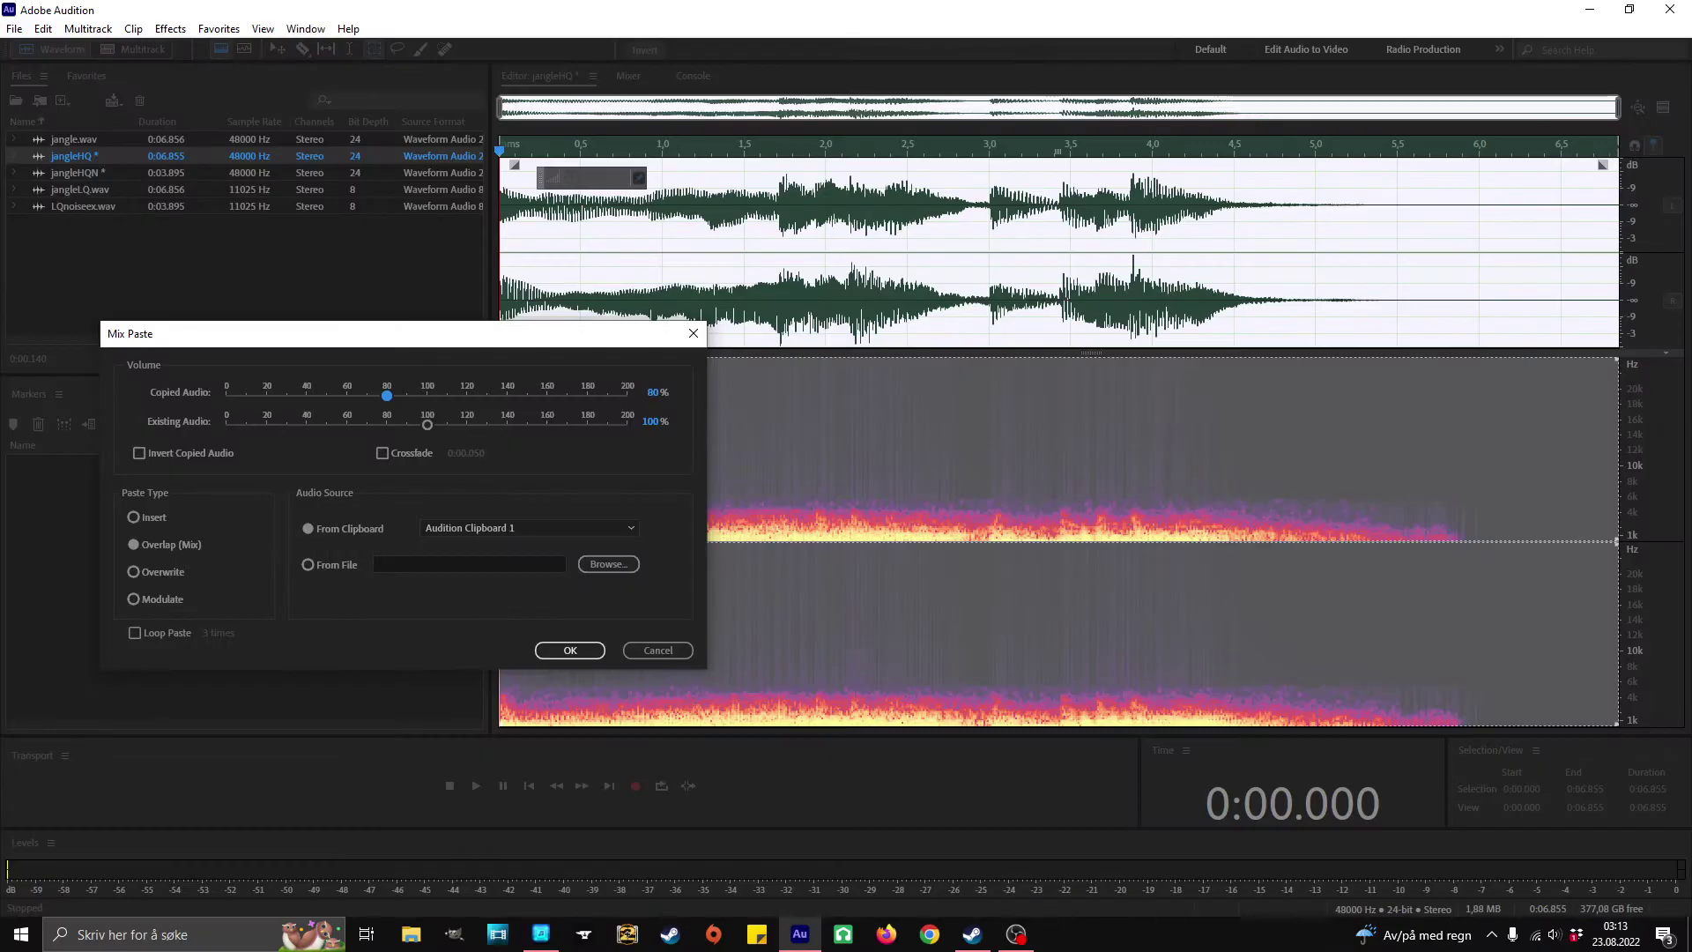
{"action": "left_click_drag", "start_coordinate": [386, 337], "coordinate": [372, 356]}
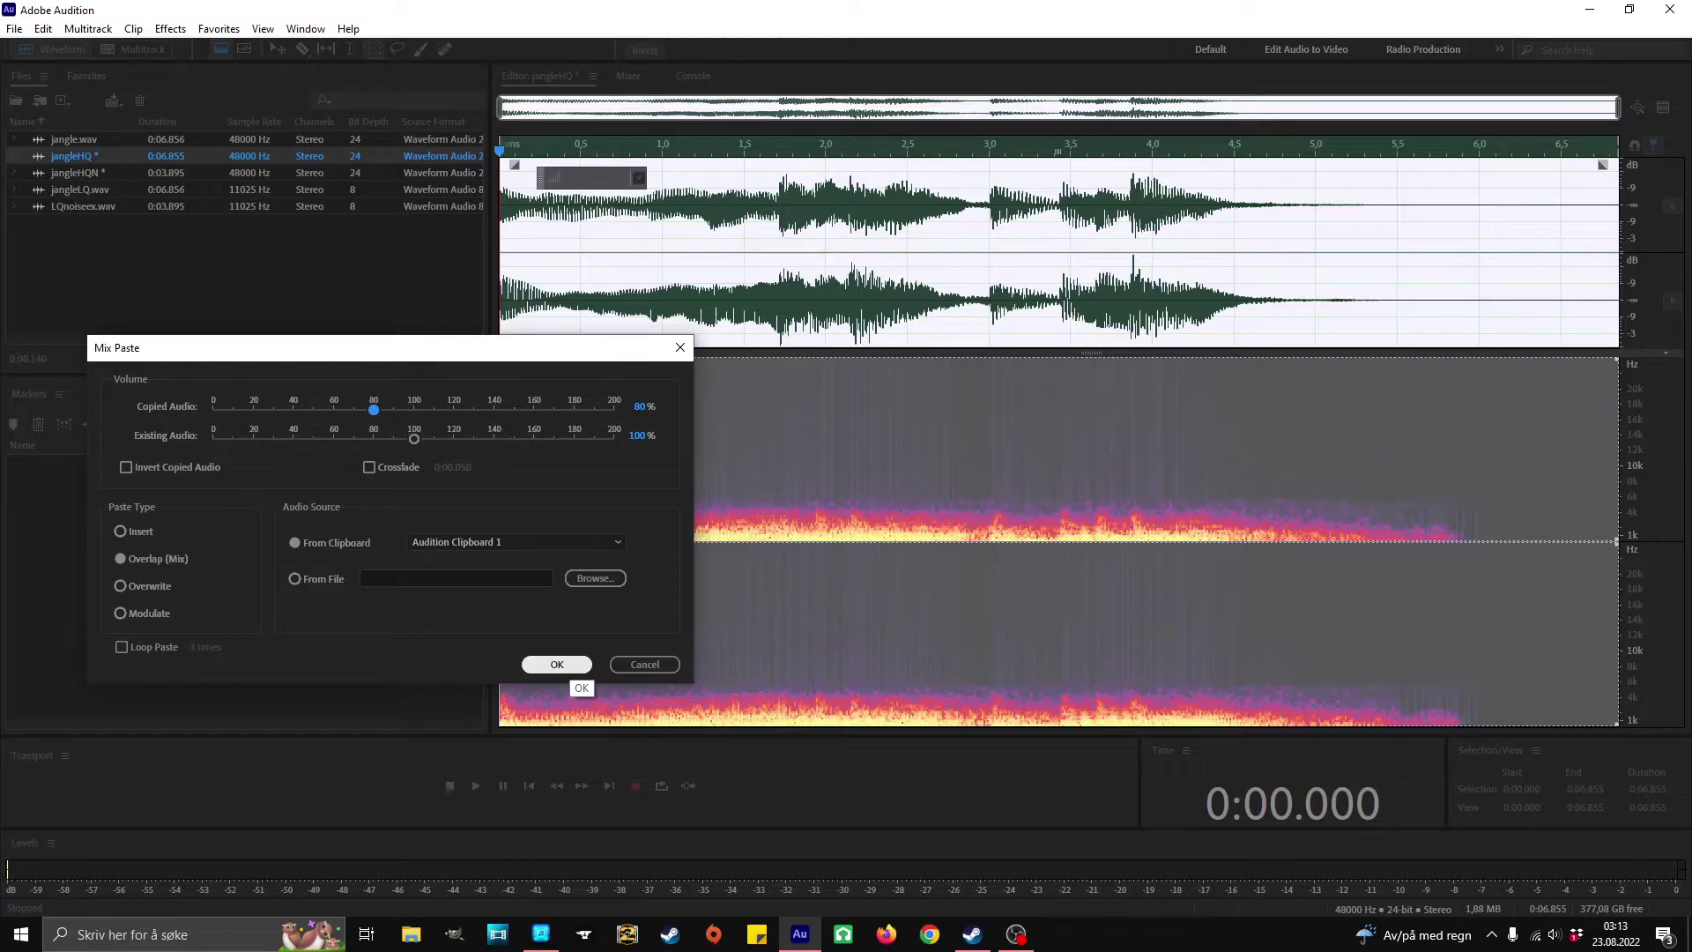
{"action": "left_click", "coordinate": [557, 664]}
Play back jangleHQ with and without the mixed-in high frequencies to compare the two versions.
{"action": "key", "text": "ctrl+a"}
{"action": "key", "text": "space"}
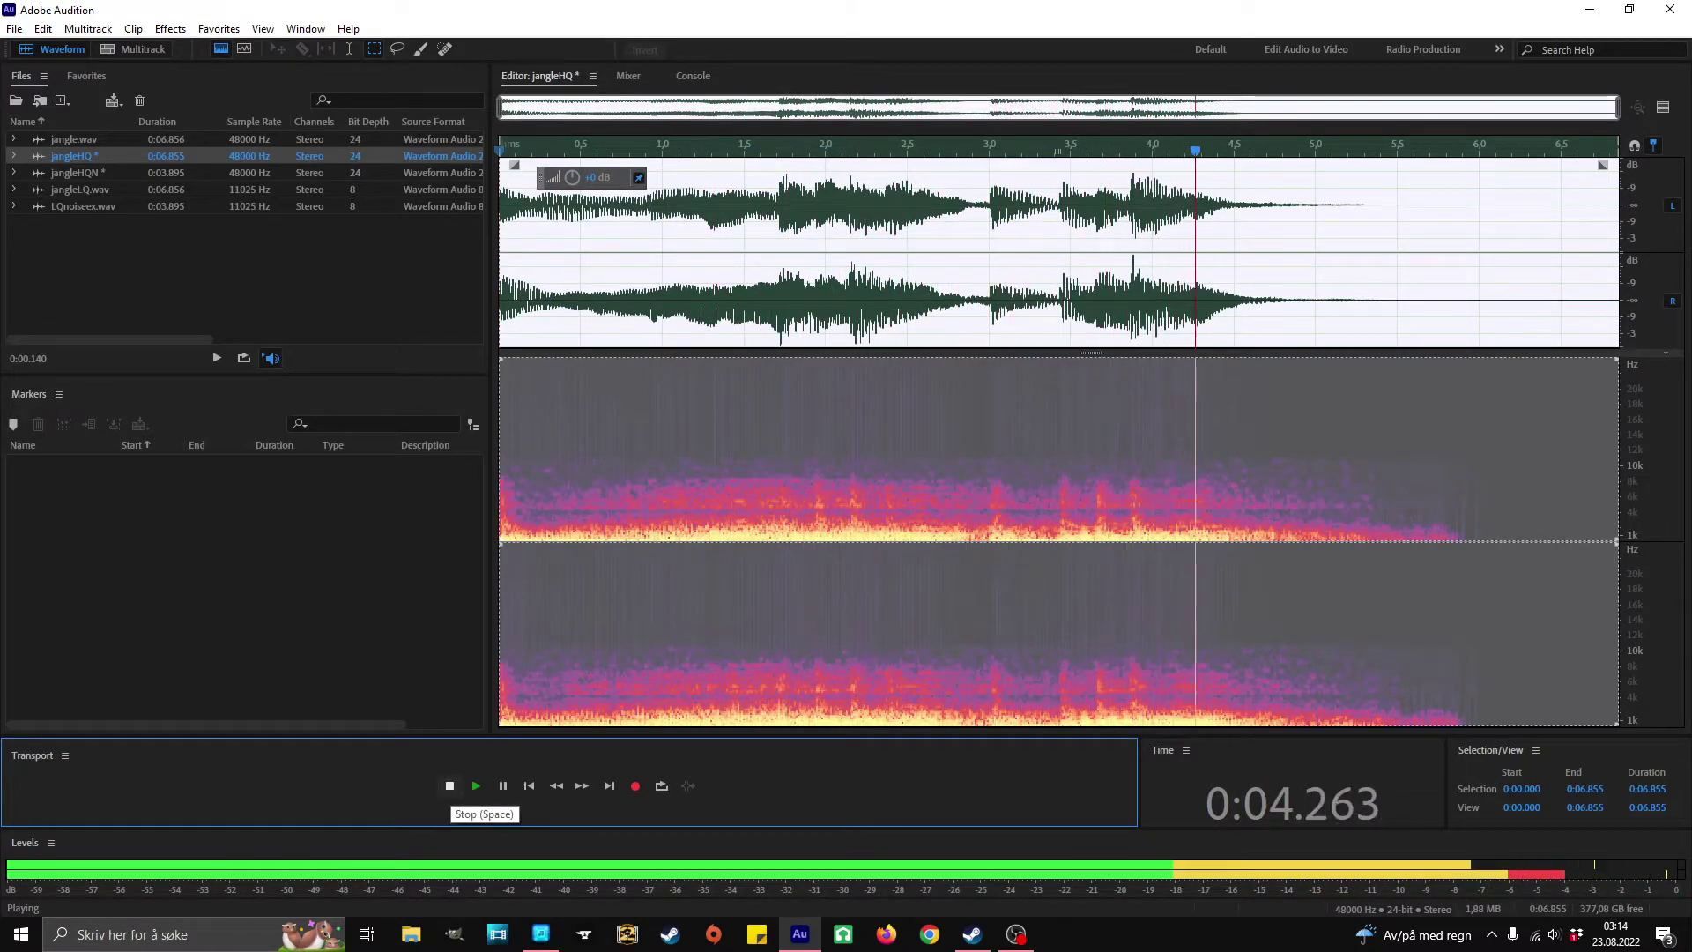
{"action": "key", "text": "space"}
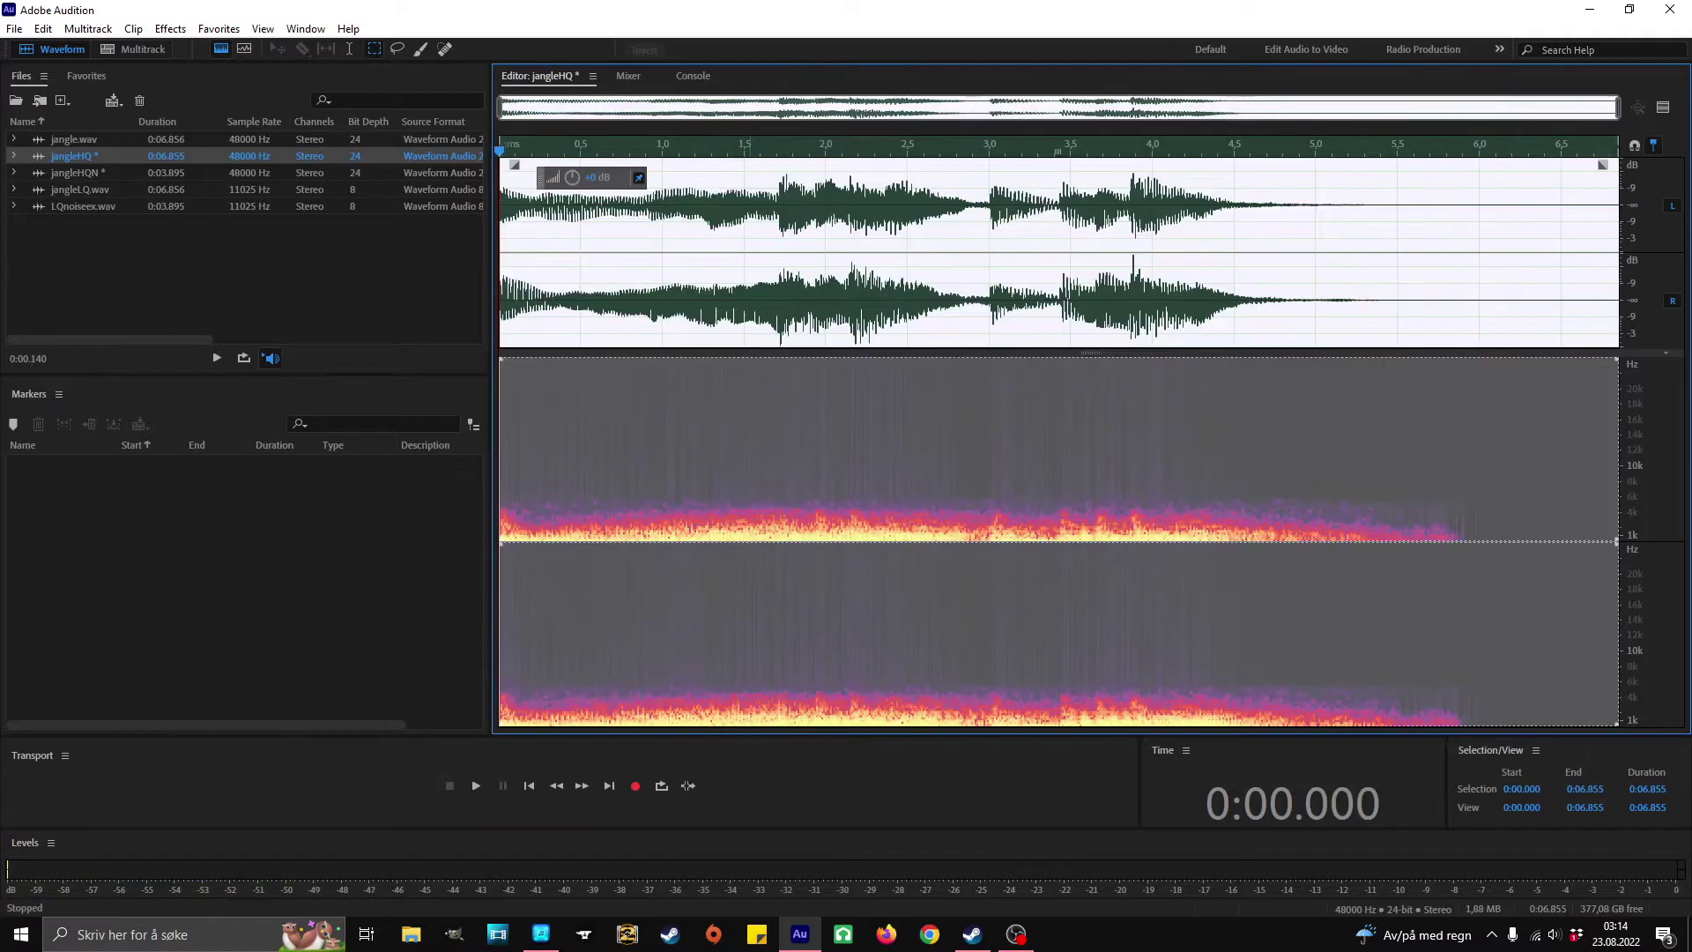
{"action": "left_click", "coordinate": [791, 441]}
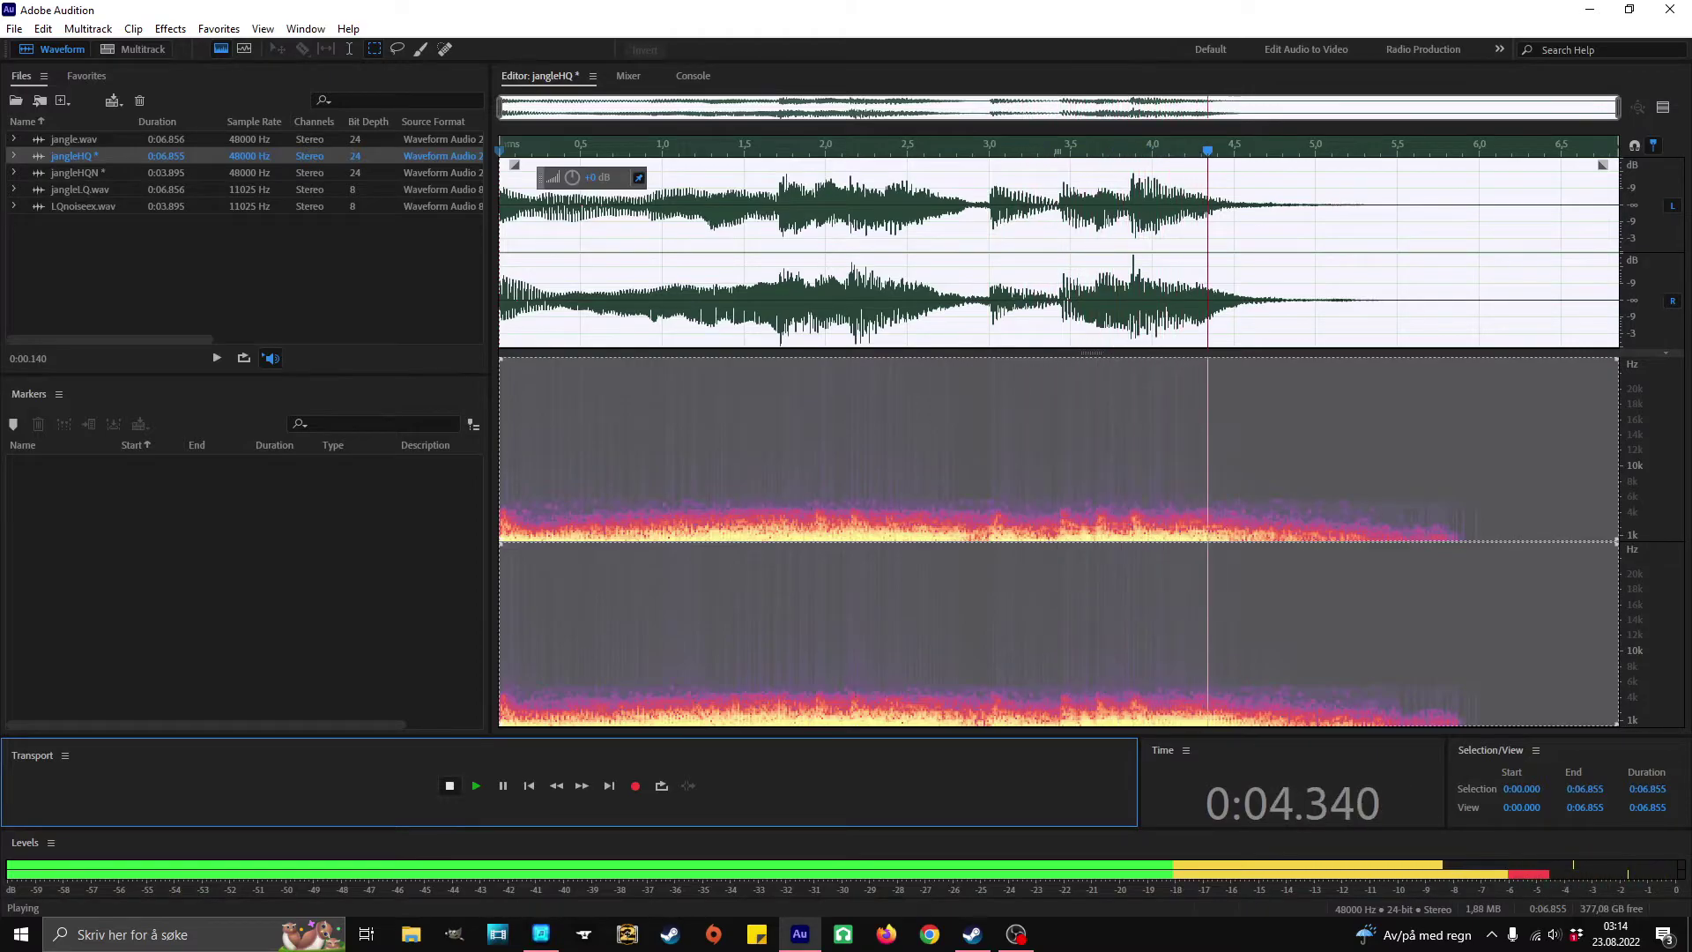
{"action": "key", "text": "space"}
Examine the mixed jangleHQ spectrogram around 3.5 seconds and across the frequency range below about 10 kHz.
{"action": "left_click", "coordinate": [1083, 441]}
{"action": "scroll", "coordinate": [1073, 441], "scroll_direction": "up", "scroll_amount": 7}
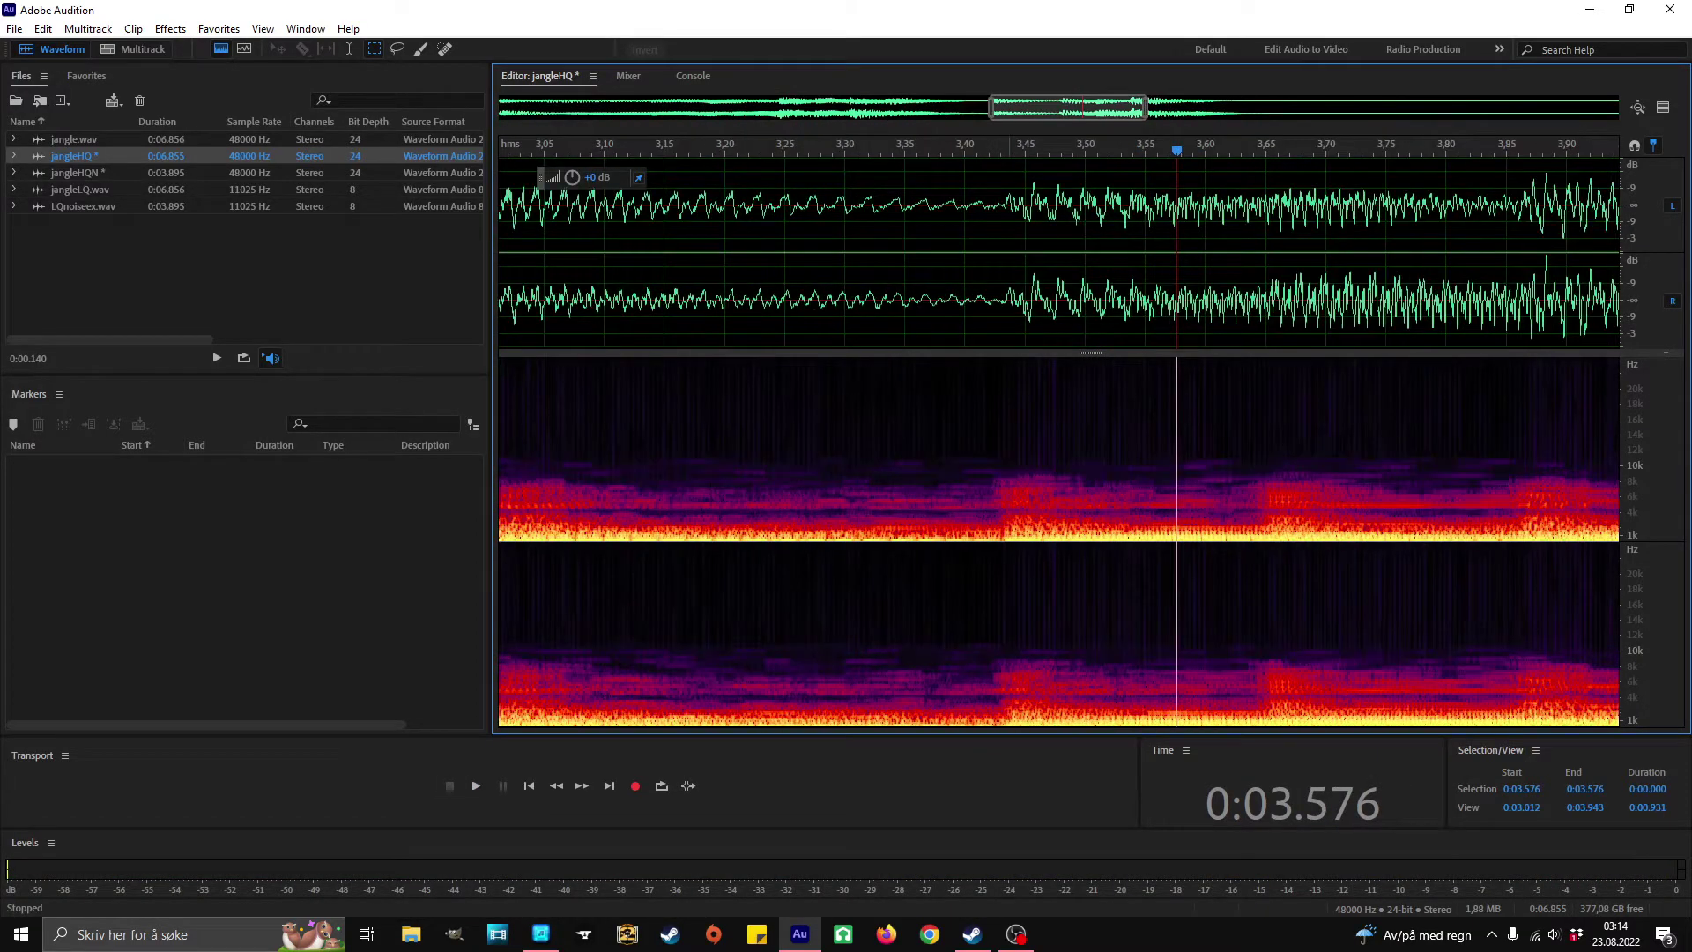
{"action": "scroll", "coordinate": [1010, 264], "scroll_direction": "up", "scroll_amount": 1}
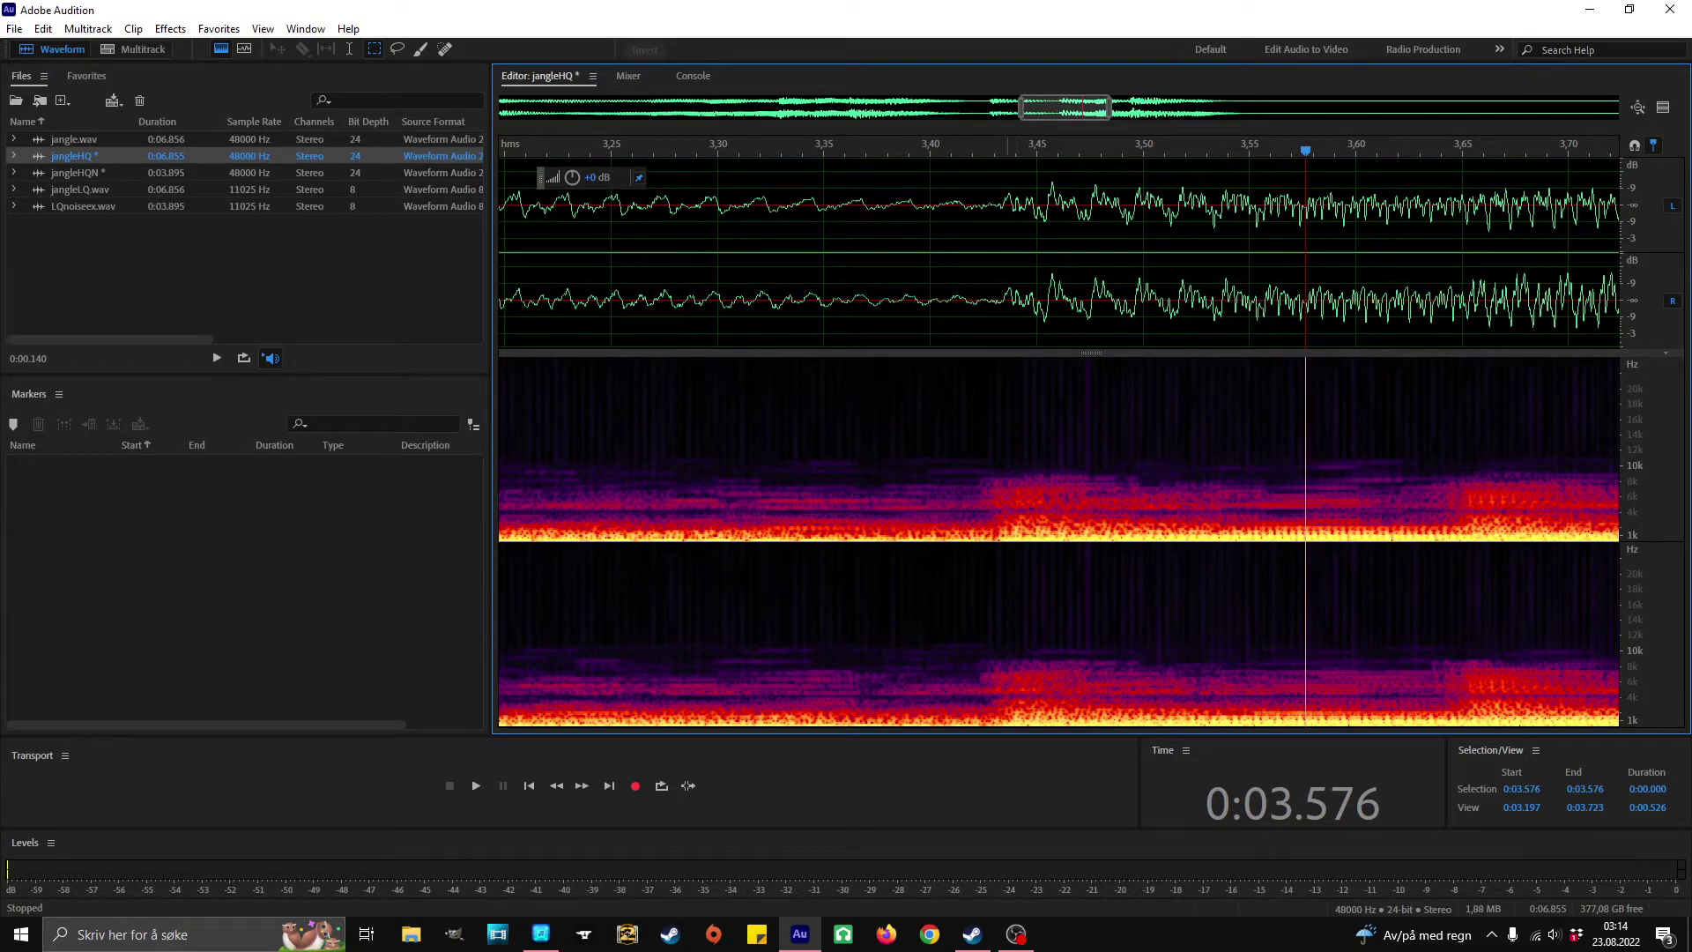
{"action": "scroll", "coordinate": [1007, 441], "scroll_direction": "down", "scroll_amount": 9}
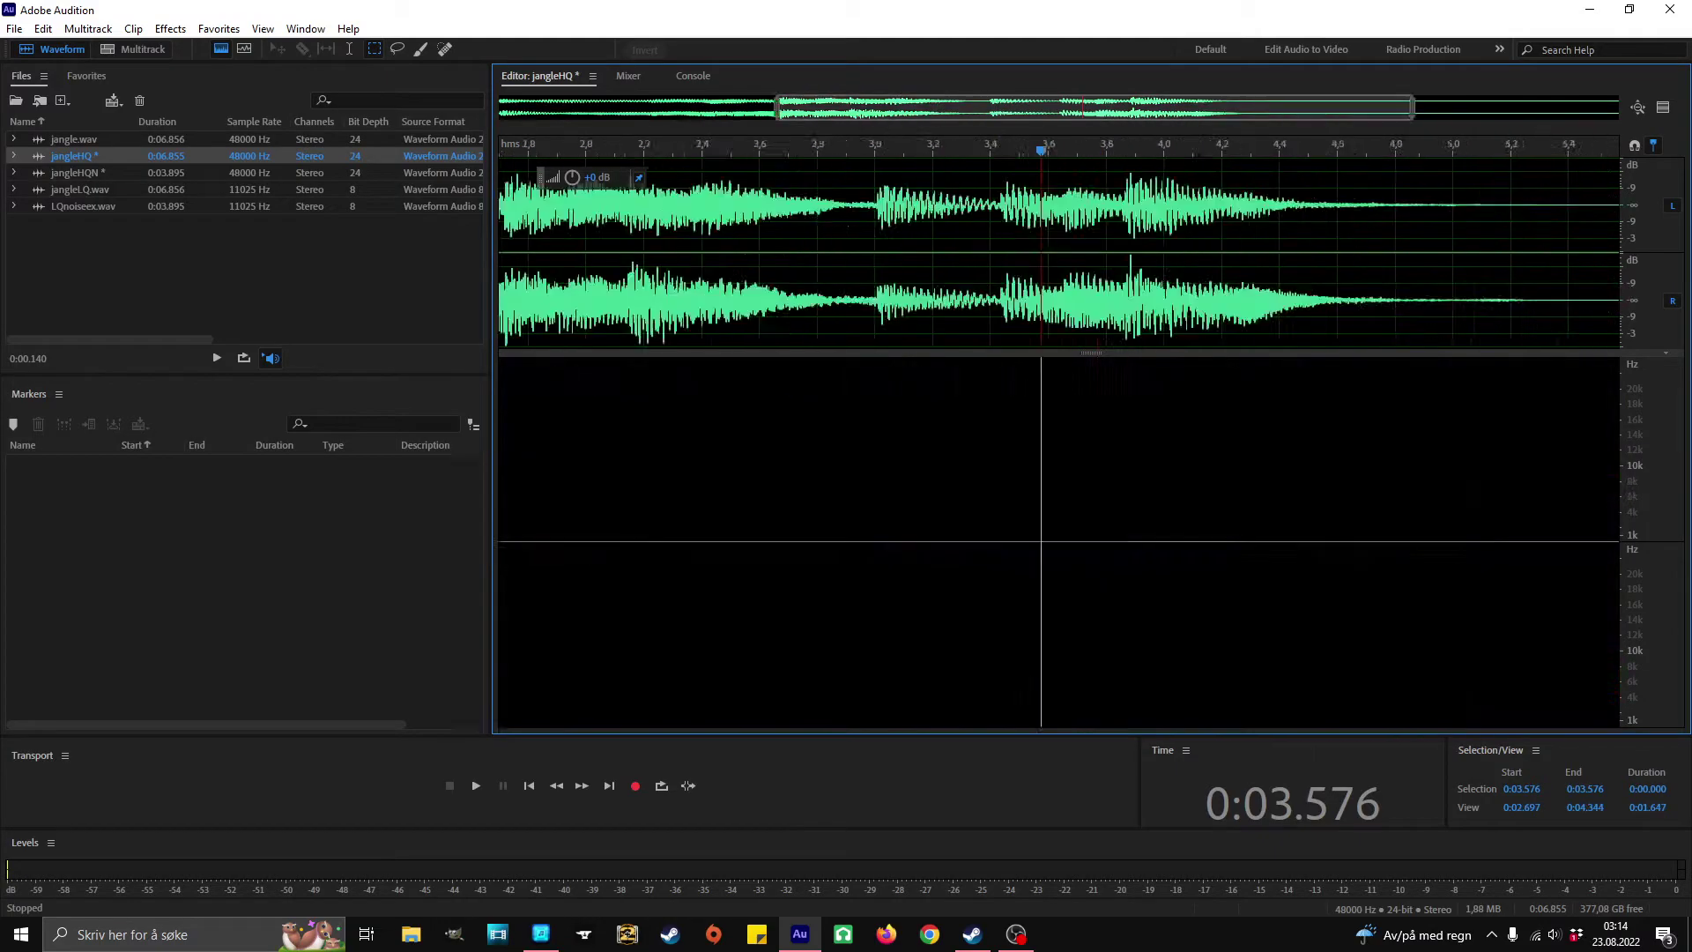
{"action": "left_click", "coordinate": [556, 785]}
{"action": "double_click", "coordinate": [668, 458]}
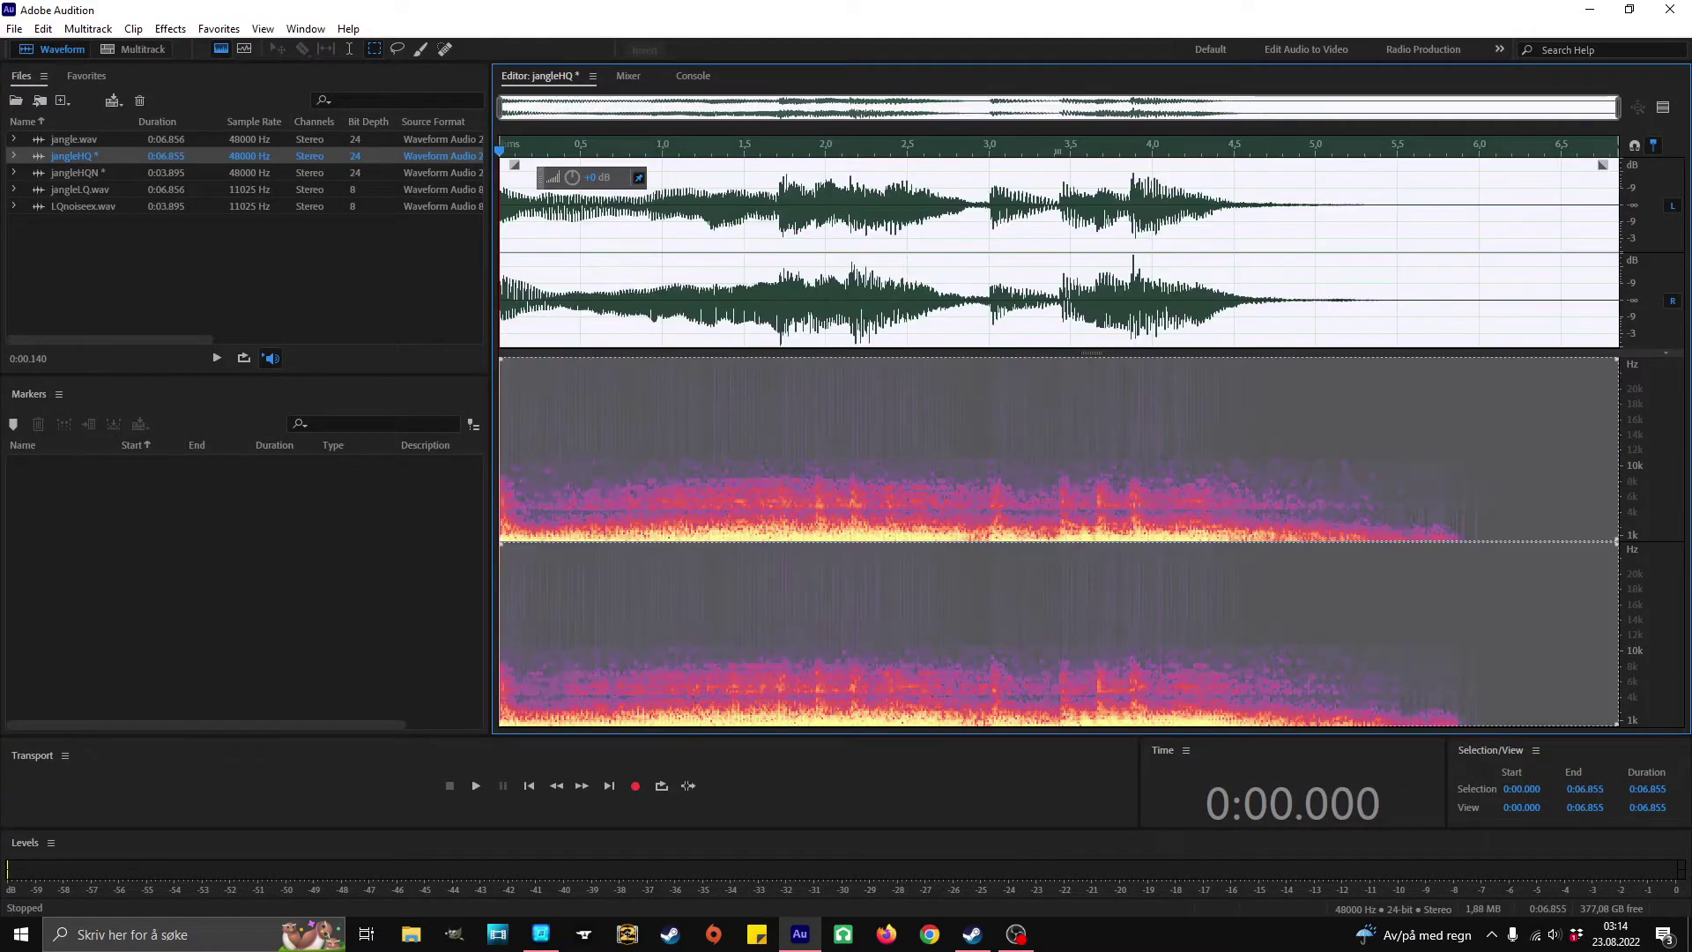
{"action": "left_click", "coordinate": [841, 458]}
{"action": "key", "text": "ctrl+a"}
{"action": "left_click", "coordinate": [903, 458]}
{"action": "double_click", "coordinate": [903, 459]}
{"action": "left_click", "coordinate": [1074, 459]}
{"action": "scroll", "coordinate": [1075, 458], "scroll_direction": "up", "scroll_amount": 3}
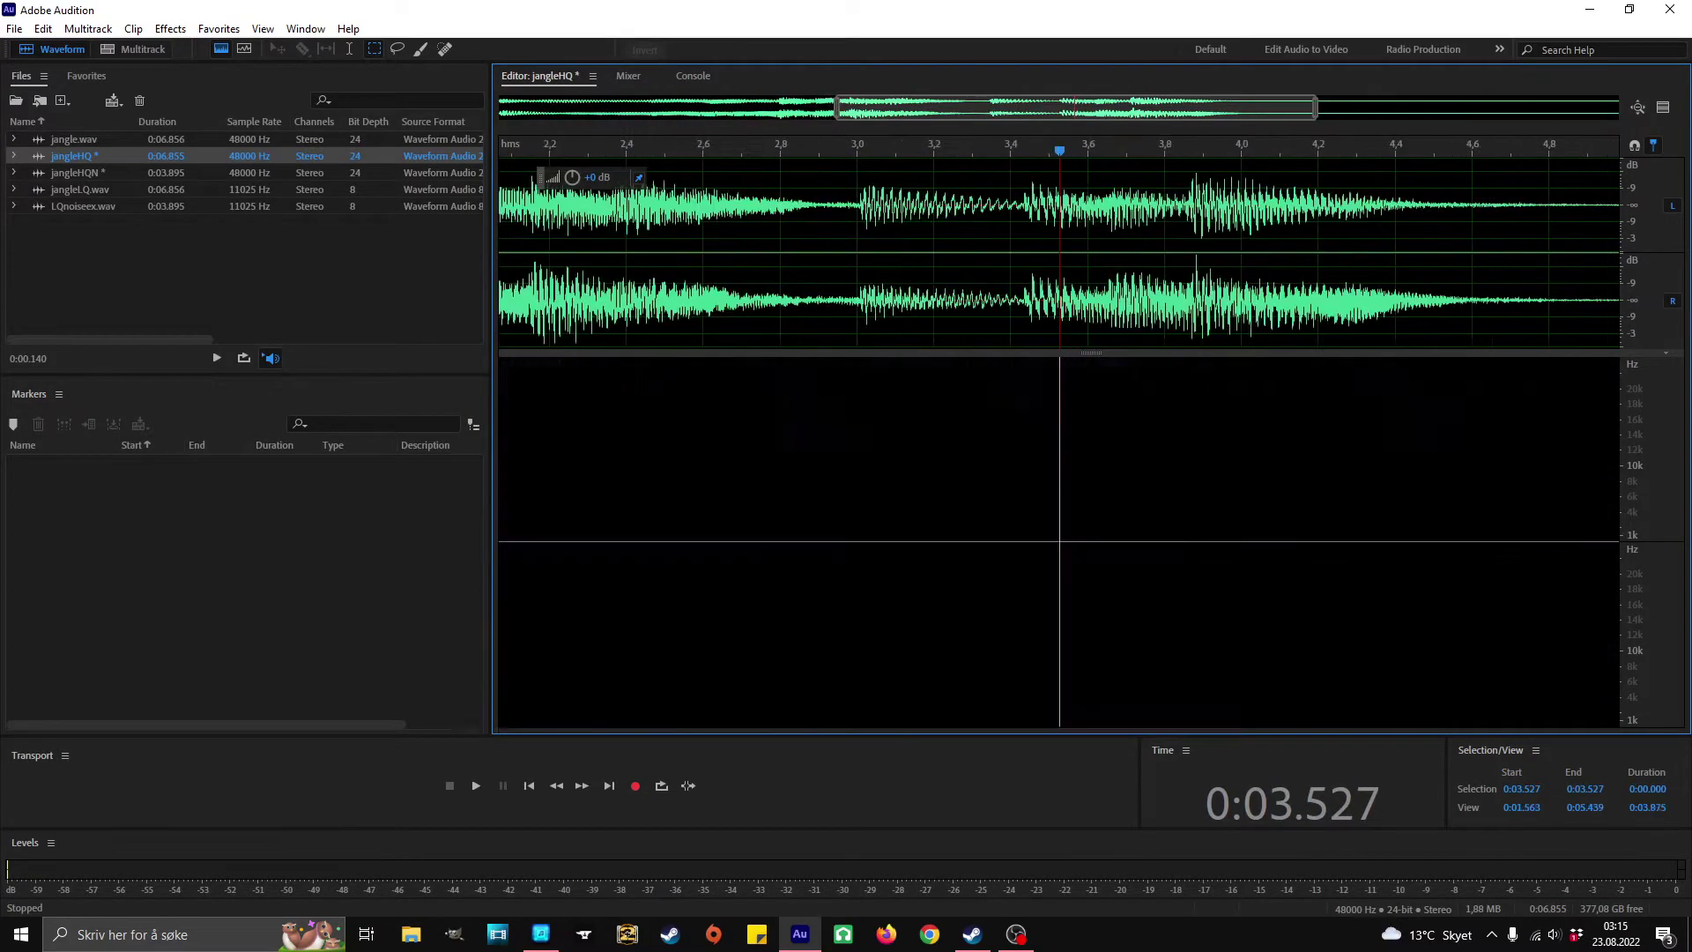
{"action": "scroll", "coordinate": [1075, 458], "scroll_direction": "up", "scroll_amount": 1}
{"action": "scroll", "coordinate": [1074, 458], "scroll_direction": "down", "scroll_amount": 4}
{"action": "scroll", "coordinate": [1640, 520], "scroll_direction": "up", "scroll_amount": 3}
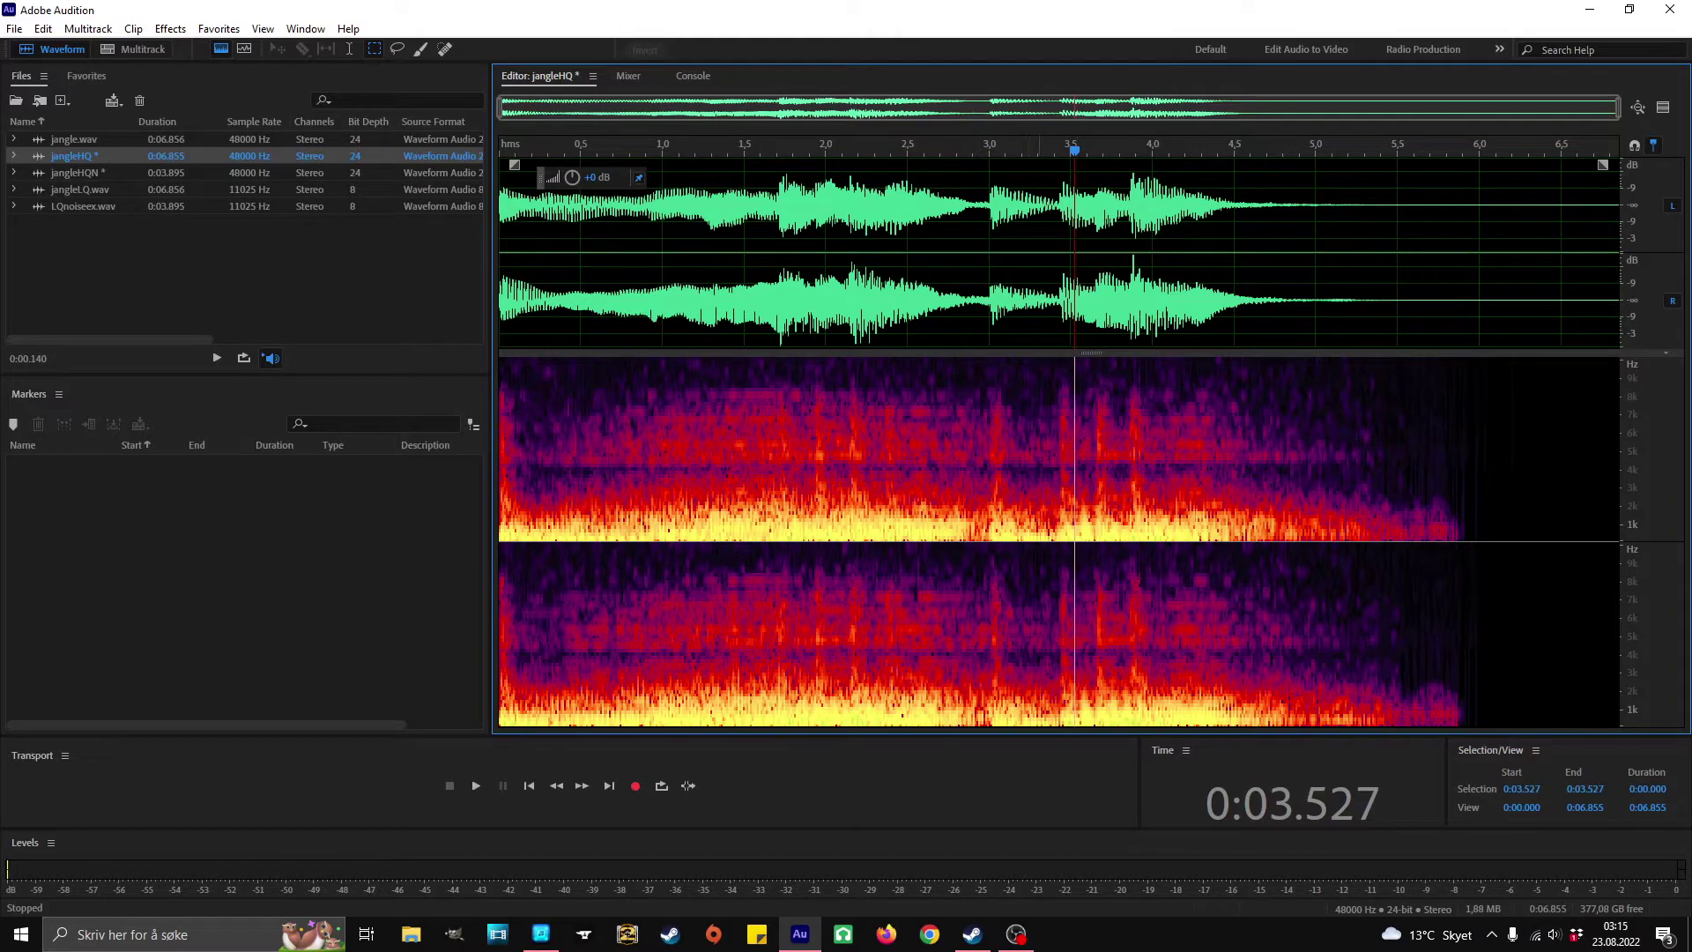
{"action": "scroll", "coordinate": [1640, 520], "scroll_direction": "down", "scroll_amount": 3}
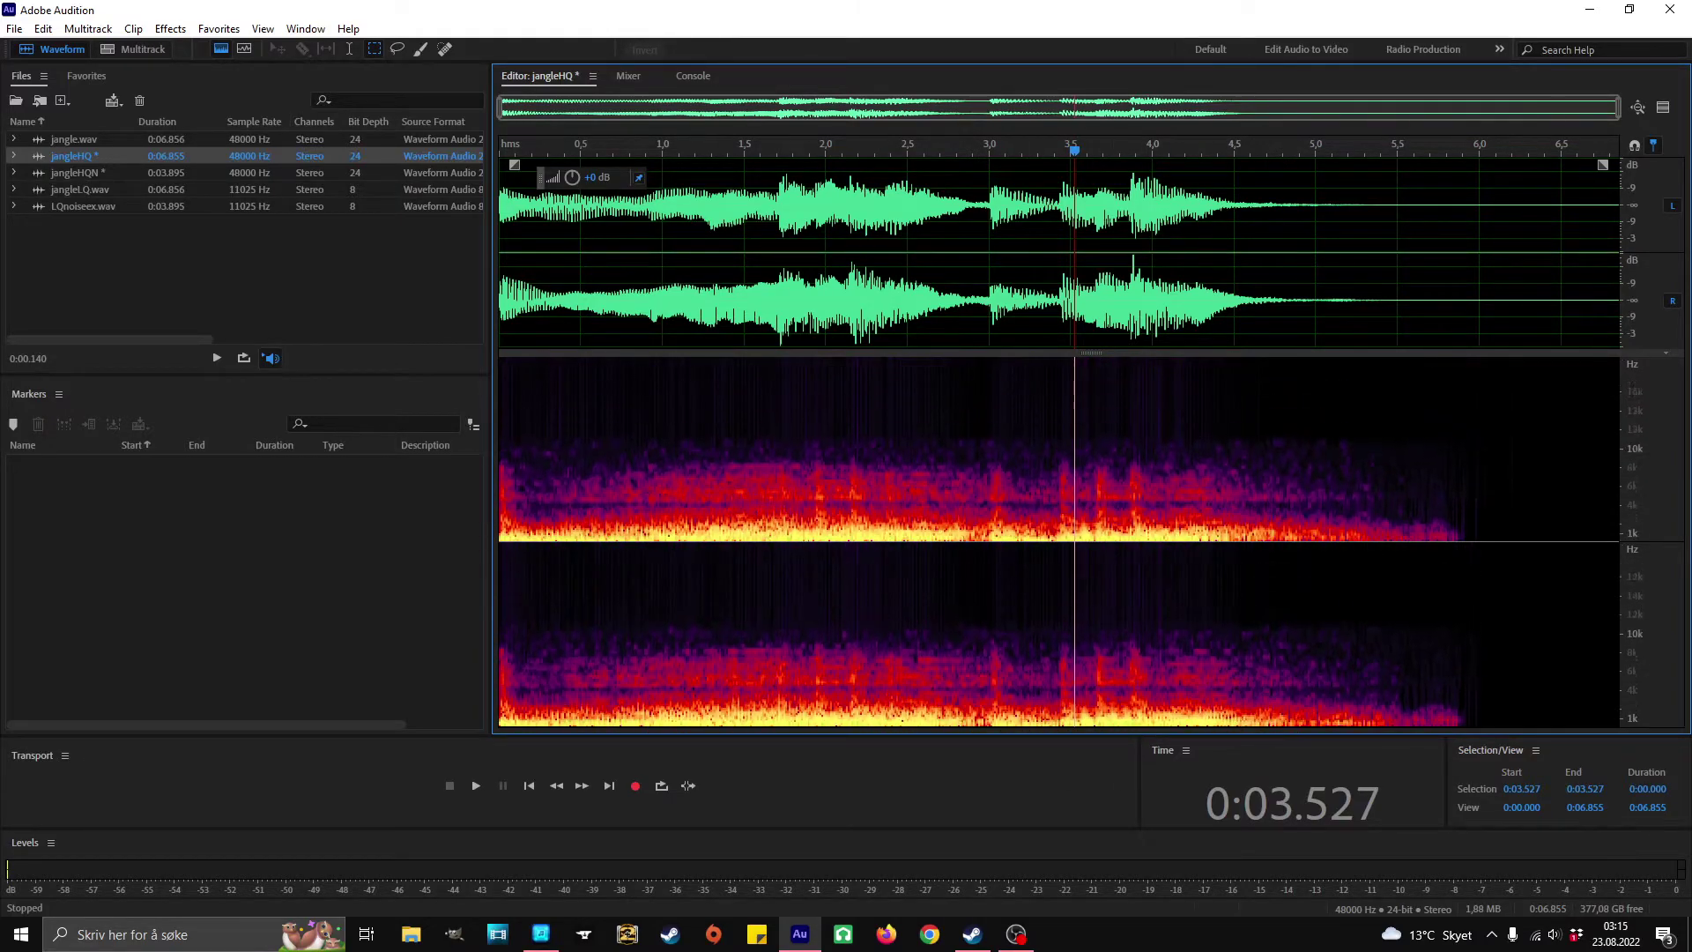
{"action": "scroll", "coordinate": [1640, 520], "scroll_direction": "down", "scroll_amount": 1}
Mark the frequency content up to about 8 kHz from 0:03.422 to 0:04.231 and examine its harmonics in jangleHQ.
{"action": "left_click", "coordinate": [739, 458]}
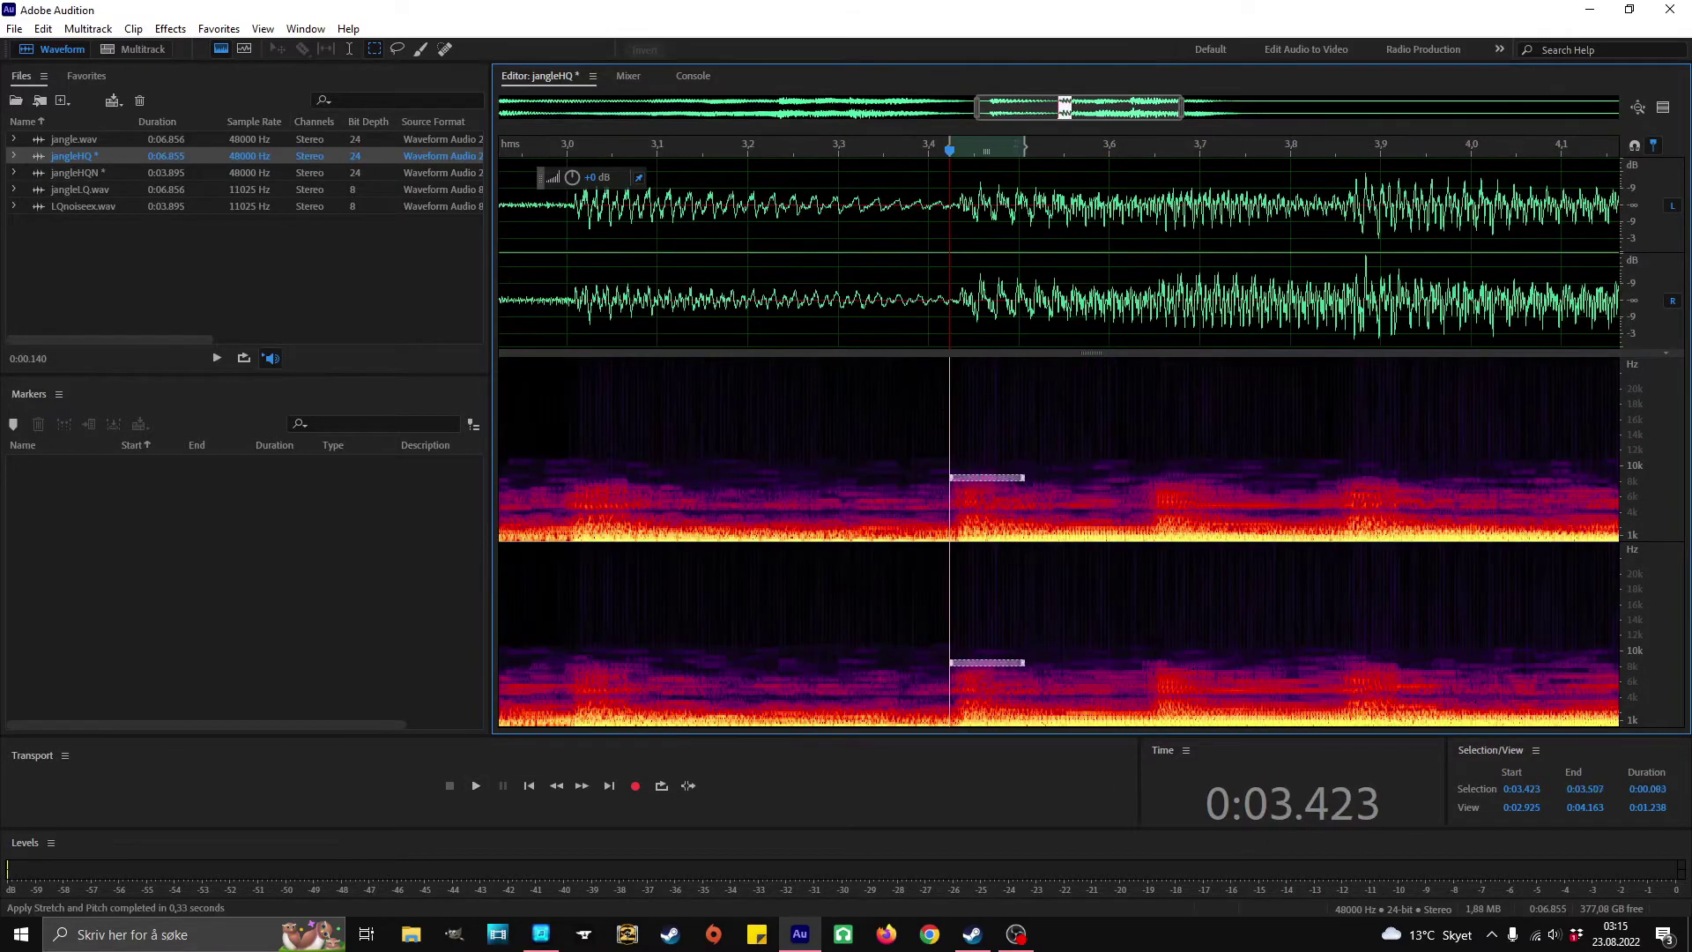
{"action": "left_click_drag", "start_coordinate": [1027, 491], "coordinate": [1097, 513]}
{"action": "left_click_drag", "start_coordinate": [949, 479], "coordinate": [1438, 541]}
{"action": "scroll", "coordinate": [1640, 503], "scroll_direction": "up", "scroll_amount": 5}
{"action": "scroll", "coordinate": [1634, 458], "scroll_direction": "up", "scroll_amount": 2}
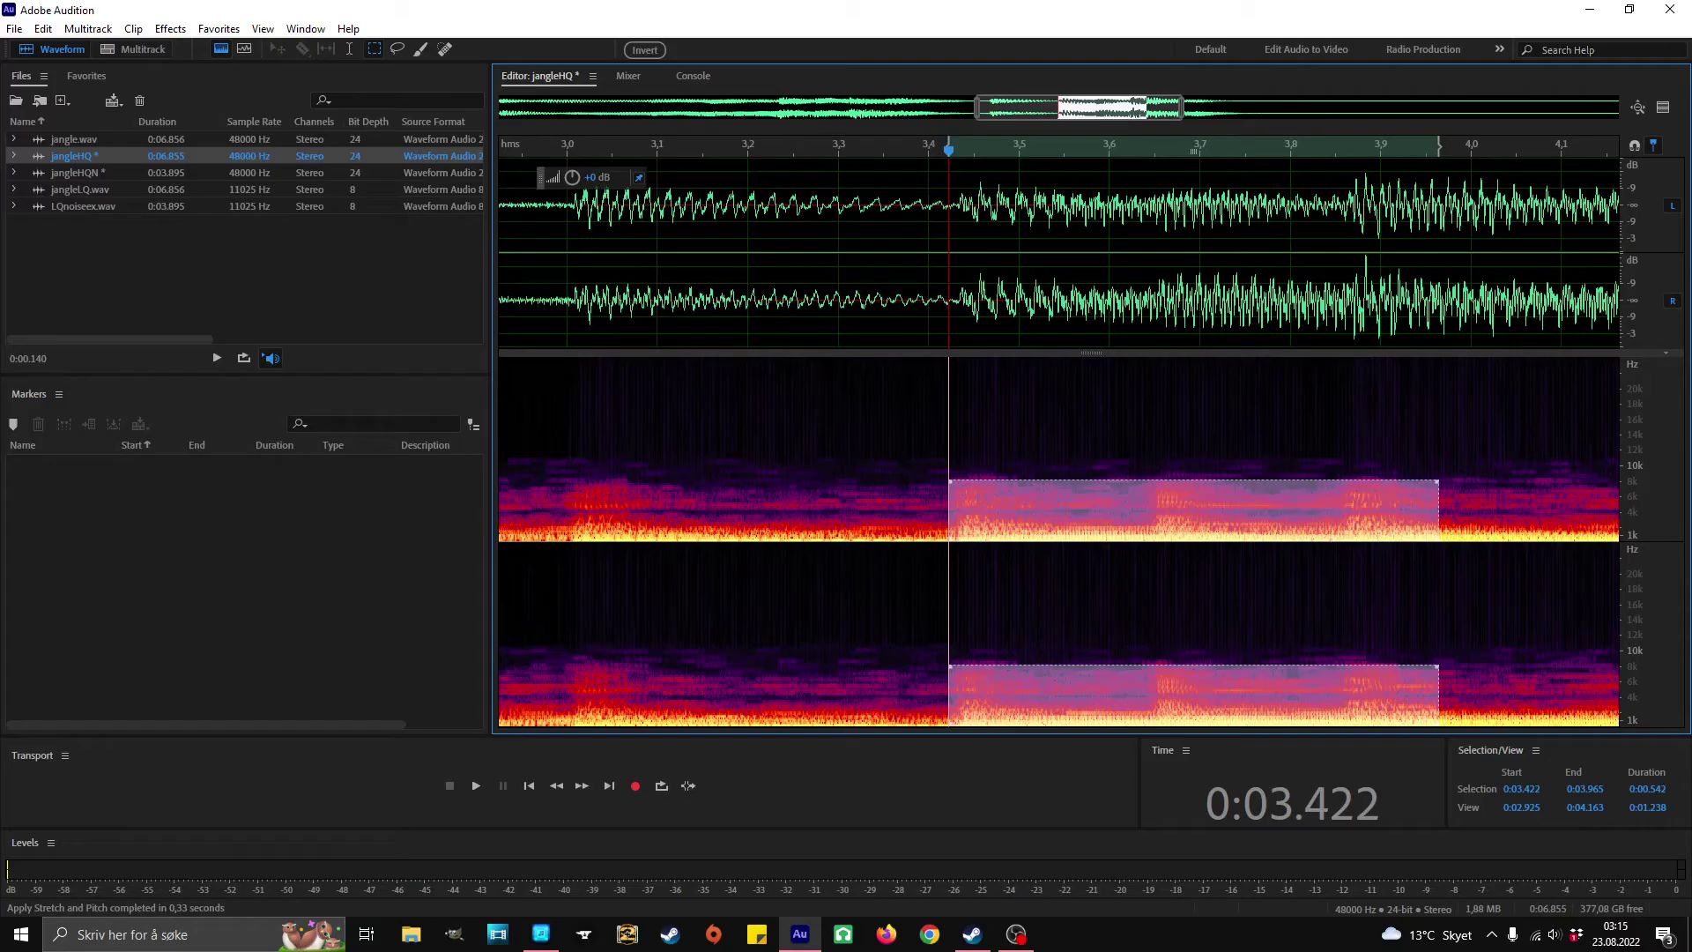
{"action": "scroll", "coordinate": [1635, 459], "scroll_direction": "up", "scroll_amount": 4}
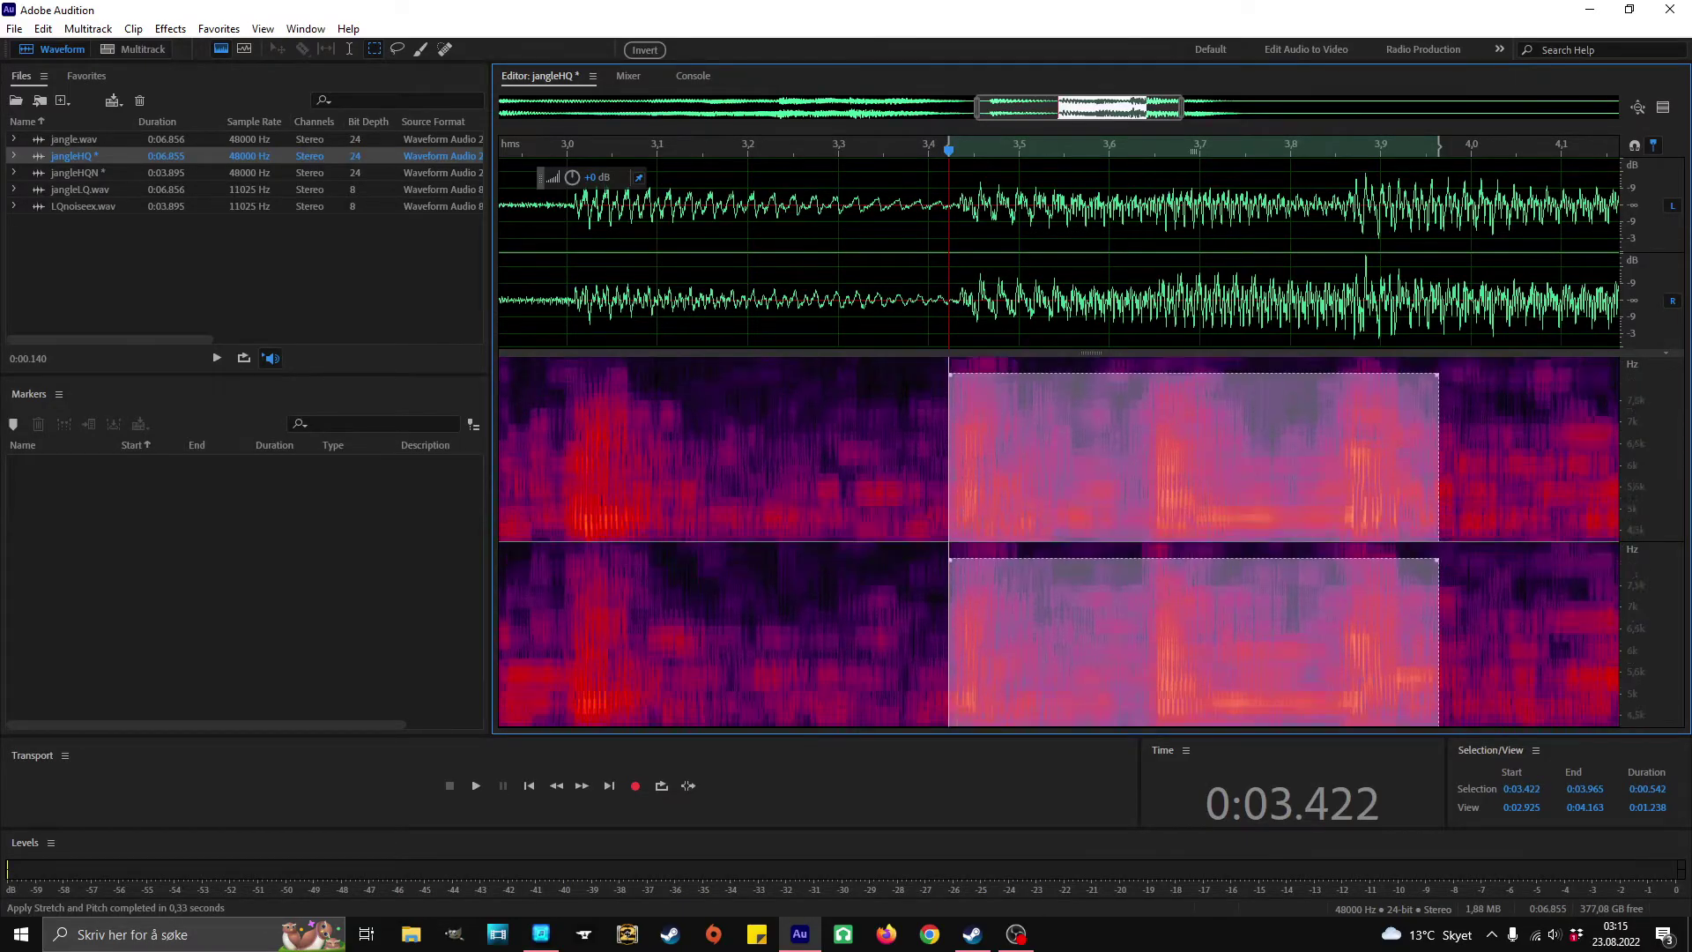
{"action": "left_click_drag", "start_coordinate": [1439, 467], "coordinate": [1624, 467]}
{"action": "scroll", "coordinate": [1568, 467], "scroll_direction": "down", "scroll_amount": 5}
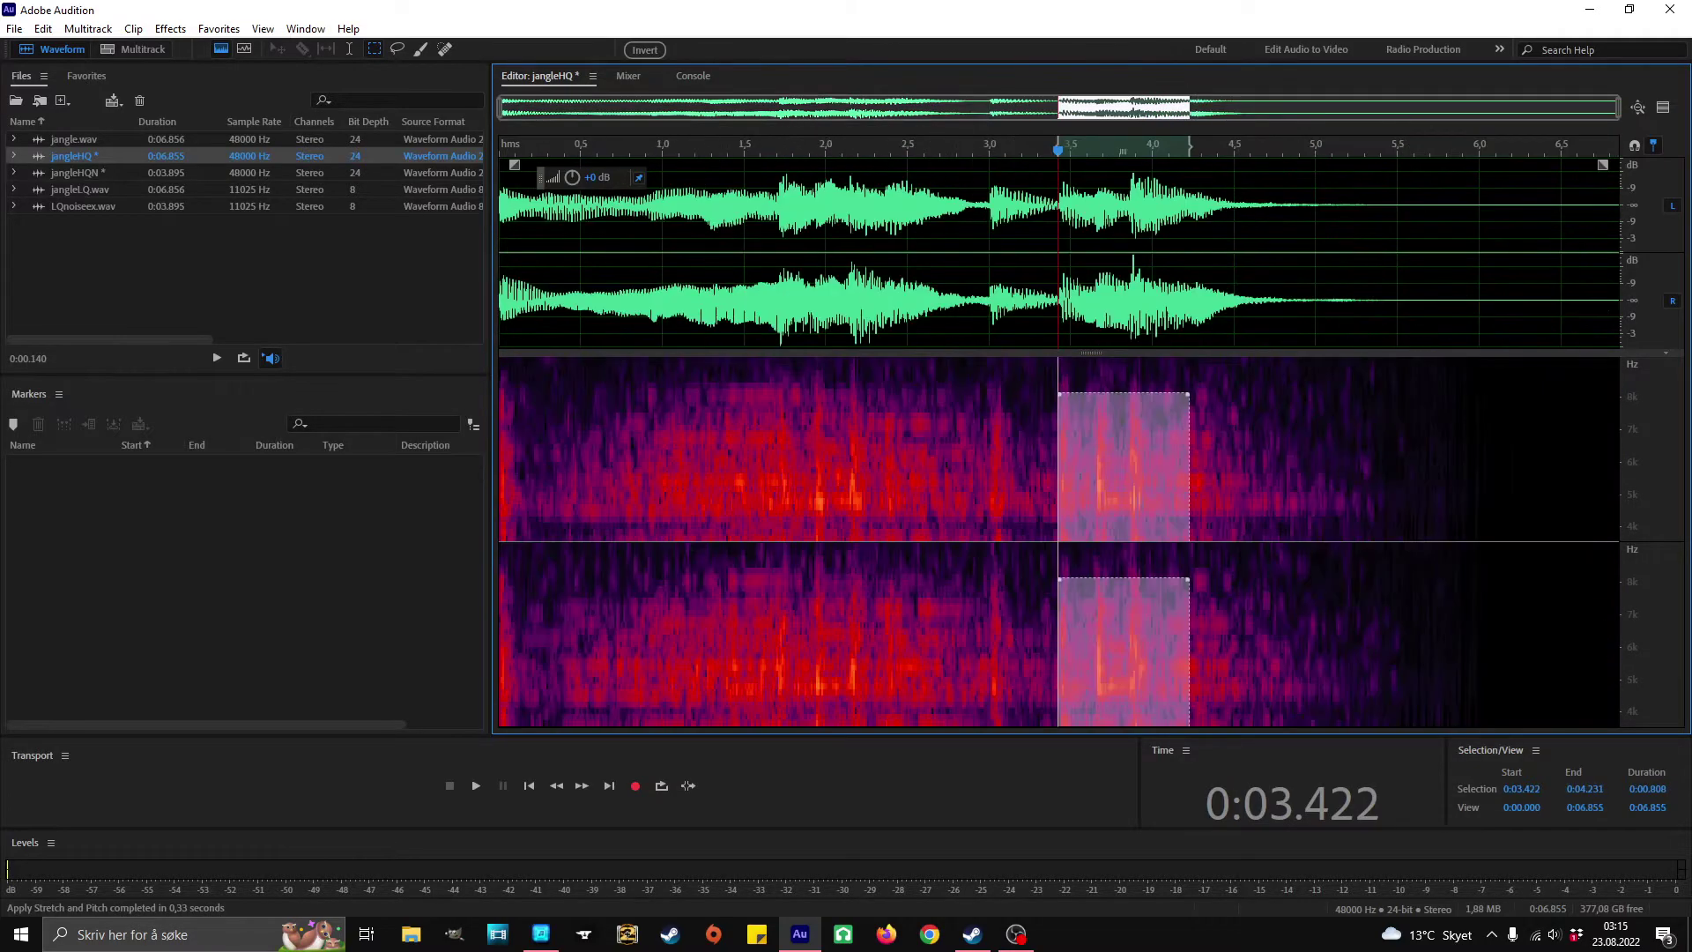
{"action": "scroll", "coordinate": [1635, 468], "scroll_direction": "down", "scroll_amount": 4}
Apply Stretch and Pitch to the whole mixed jangleHQ recording with the Audition algorithm and a 12-semitone pitch shift.
{"action": "double_click", "coordinate": [768, 441]}
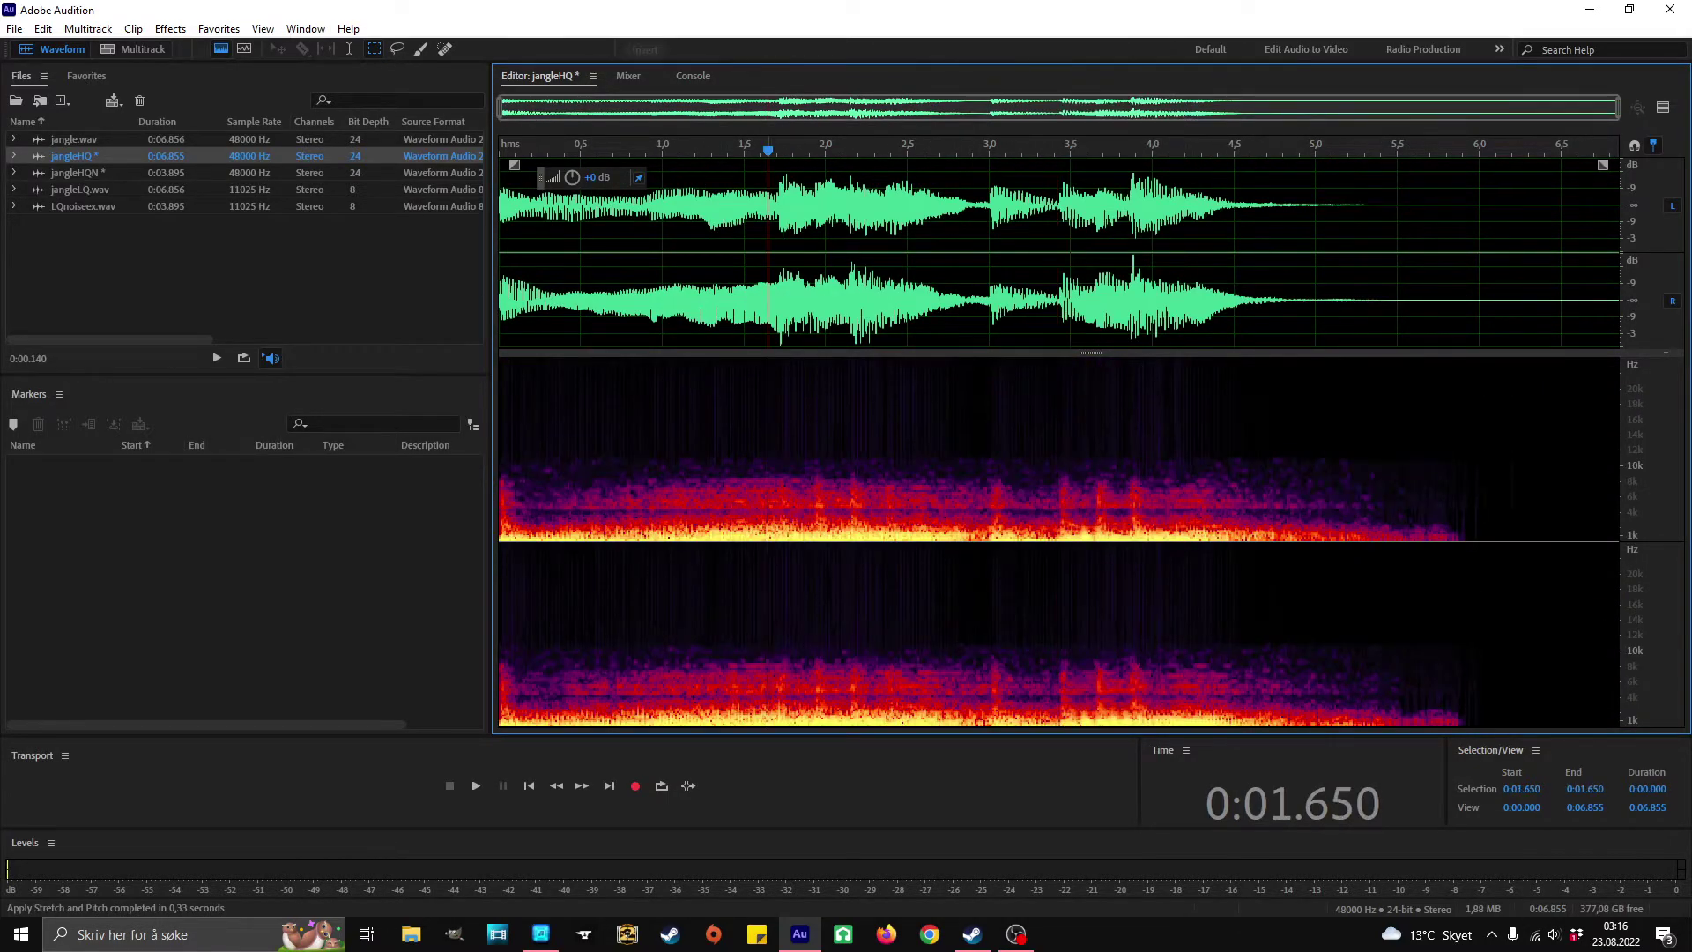
{"action": "left_click", "coordinate": [170, 29]}
{"action": "mouse_move", "coordinate": [216, 418]}
{"action": "left_click", "coordinate": [493, 477]}
{"action": "left_click", "coordinate": [457, 695]}
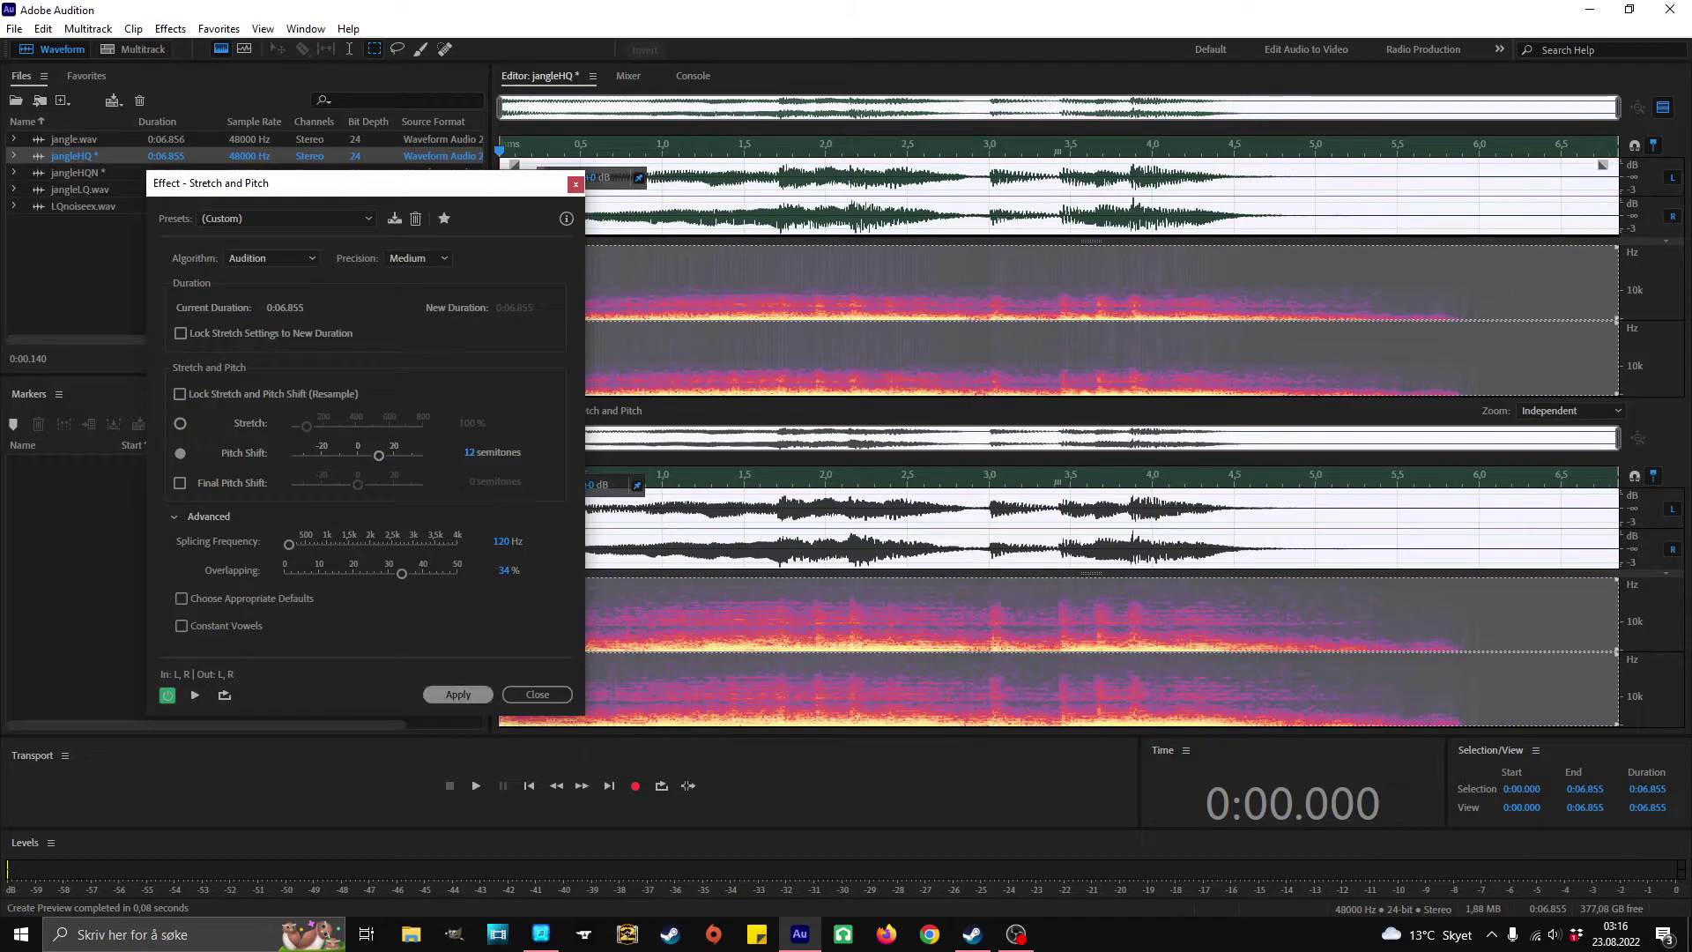
Select the frequency content above about 8 kHz across the whole pitch-shifted jangleHQ recording.
{"action": "scroll", "coordinate": [1634, 467], "scroll_direction": "up", "scroll_amount": 3}
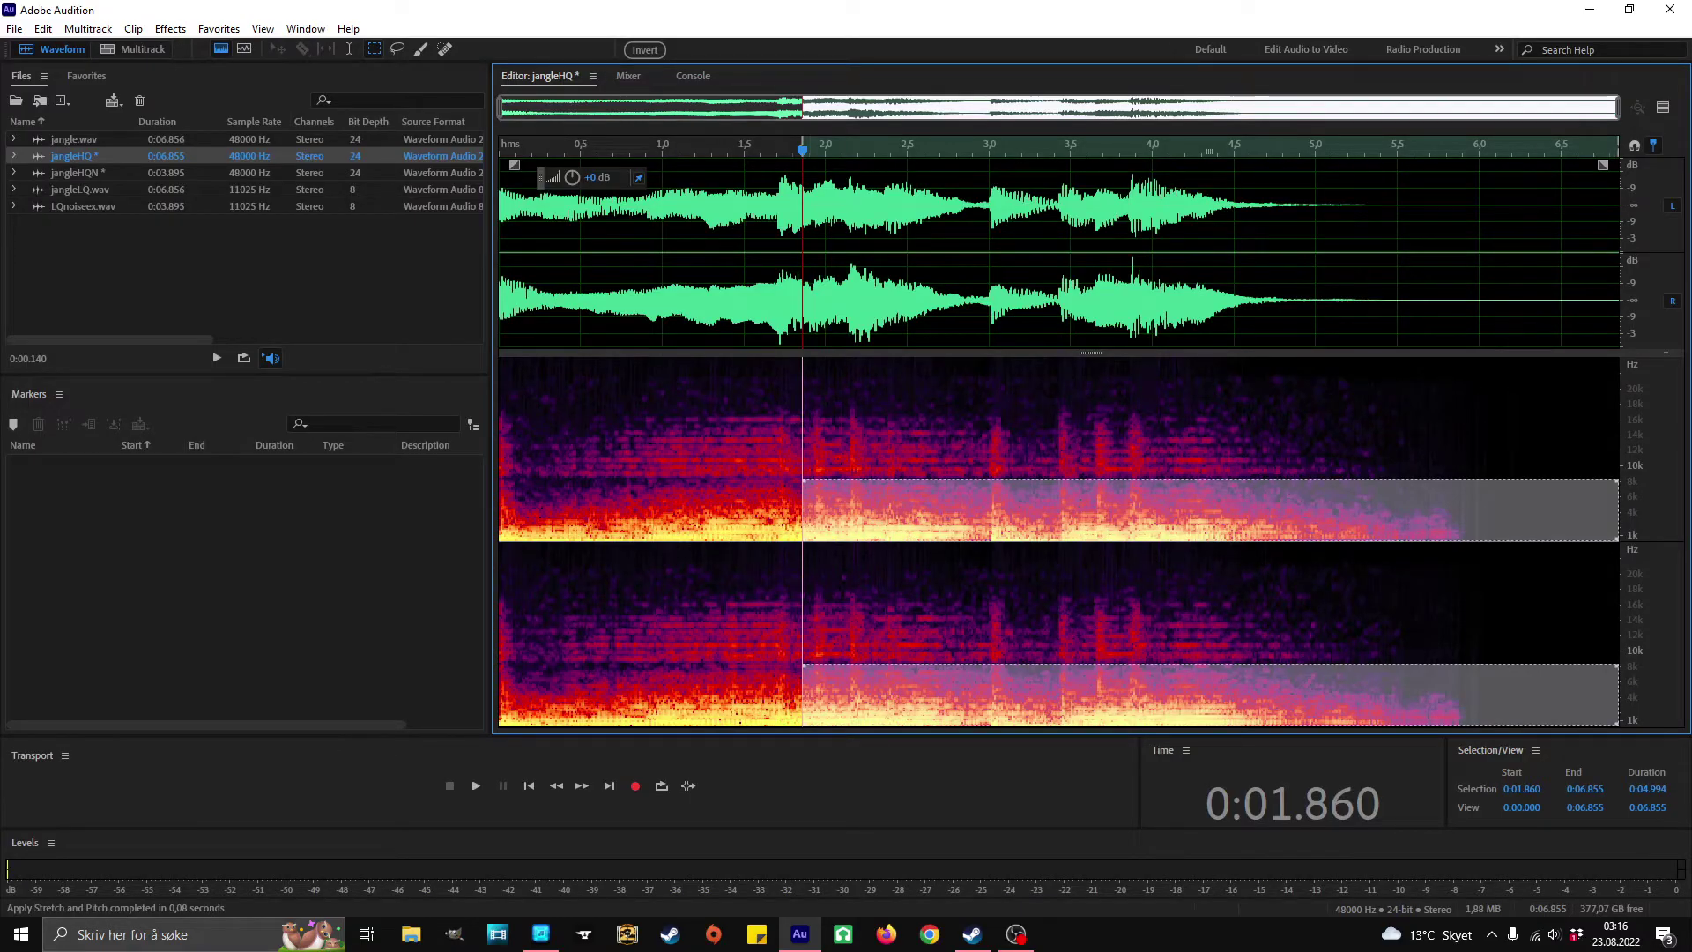
{"action": "left_click_drag", "start_coordinate": [803, 692], "coordinate": [499, 692]}
{"action": "key", "text": "ctrl+shift+i"}
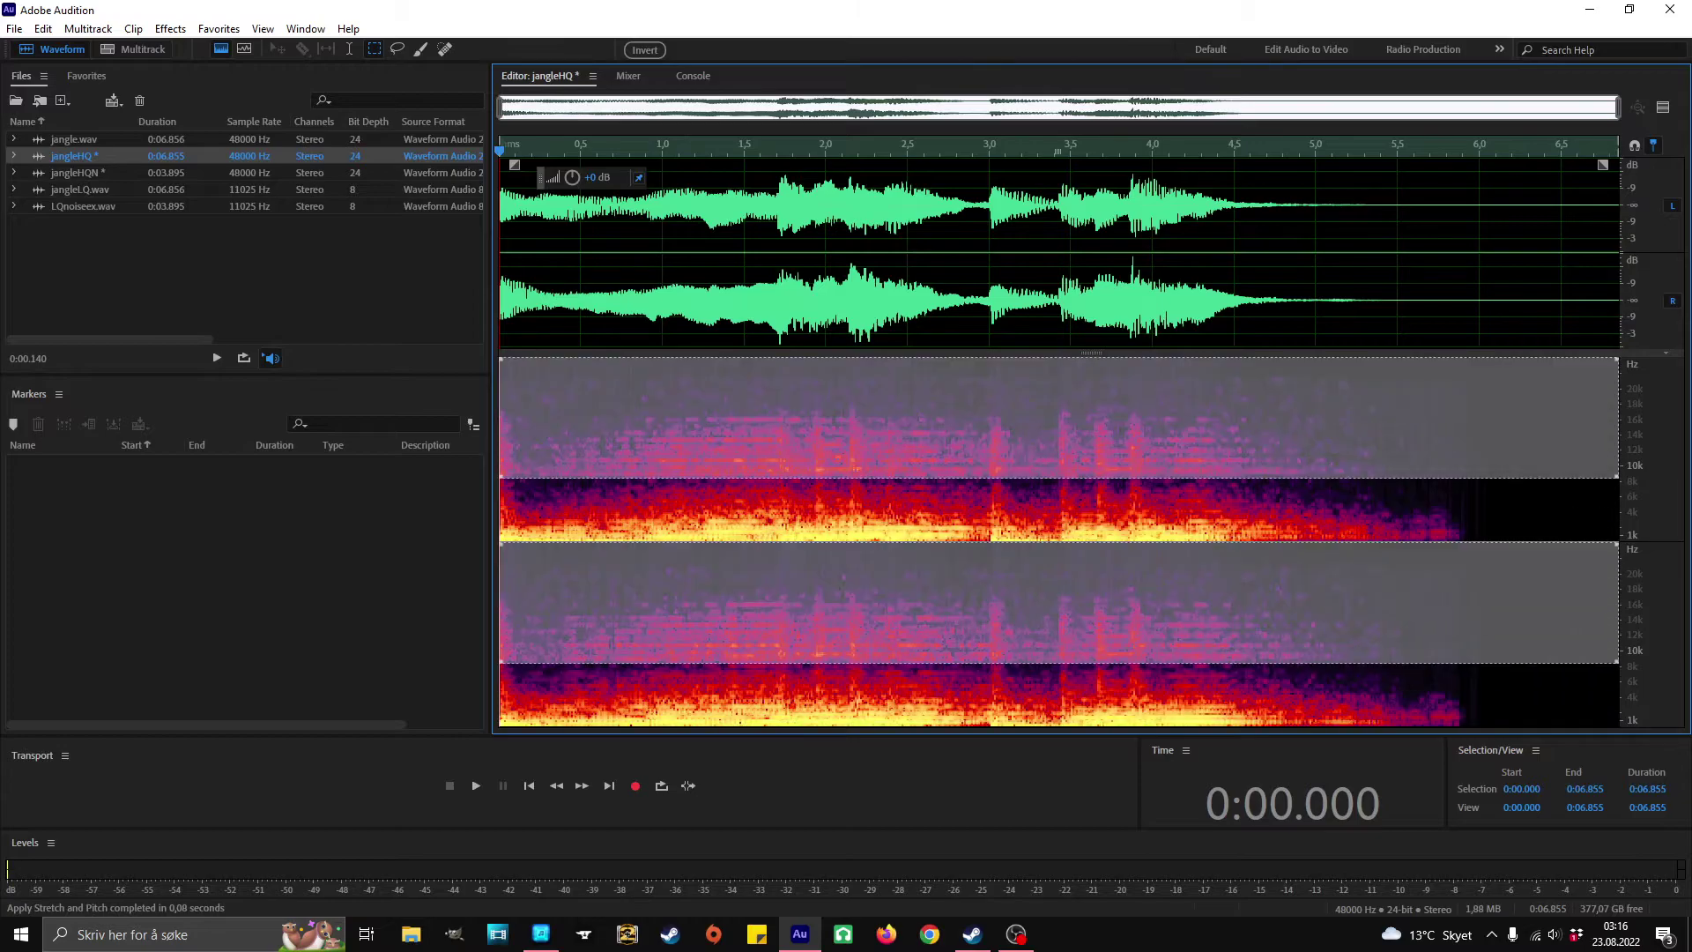
Play the selected frequency content above about 8 kHz in the pitch-shifted jangleHQ and copy it.
{"action": "left_click", "coordinate": [476, 786]}
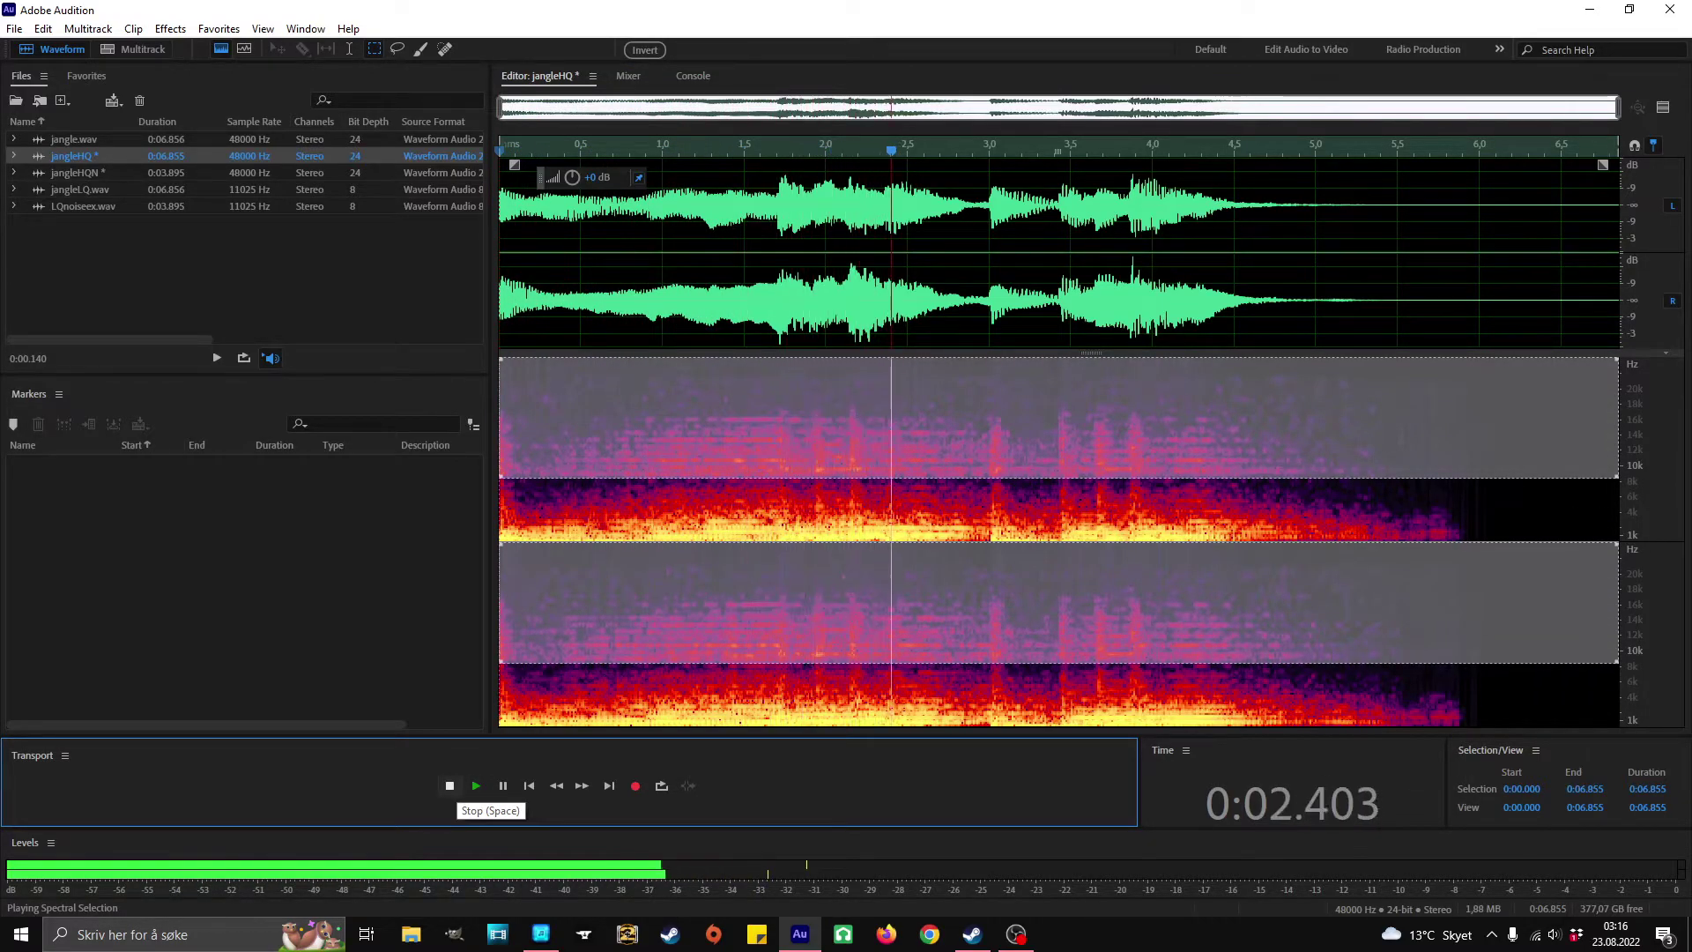
{"action": "left_click", "coordinate": [449, 786]}
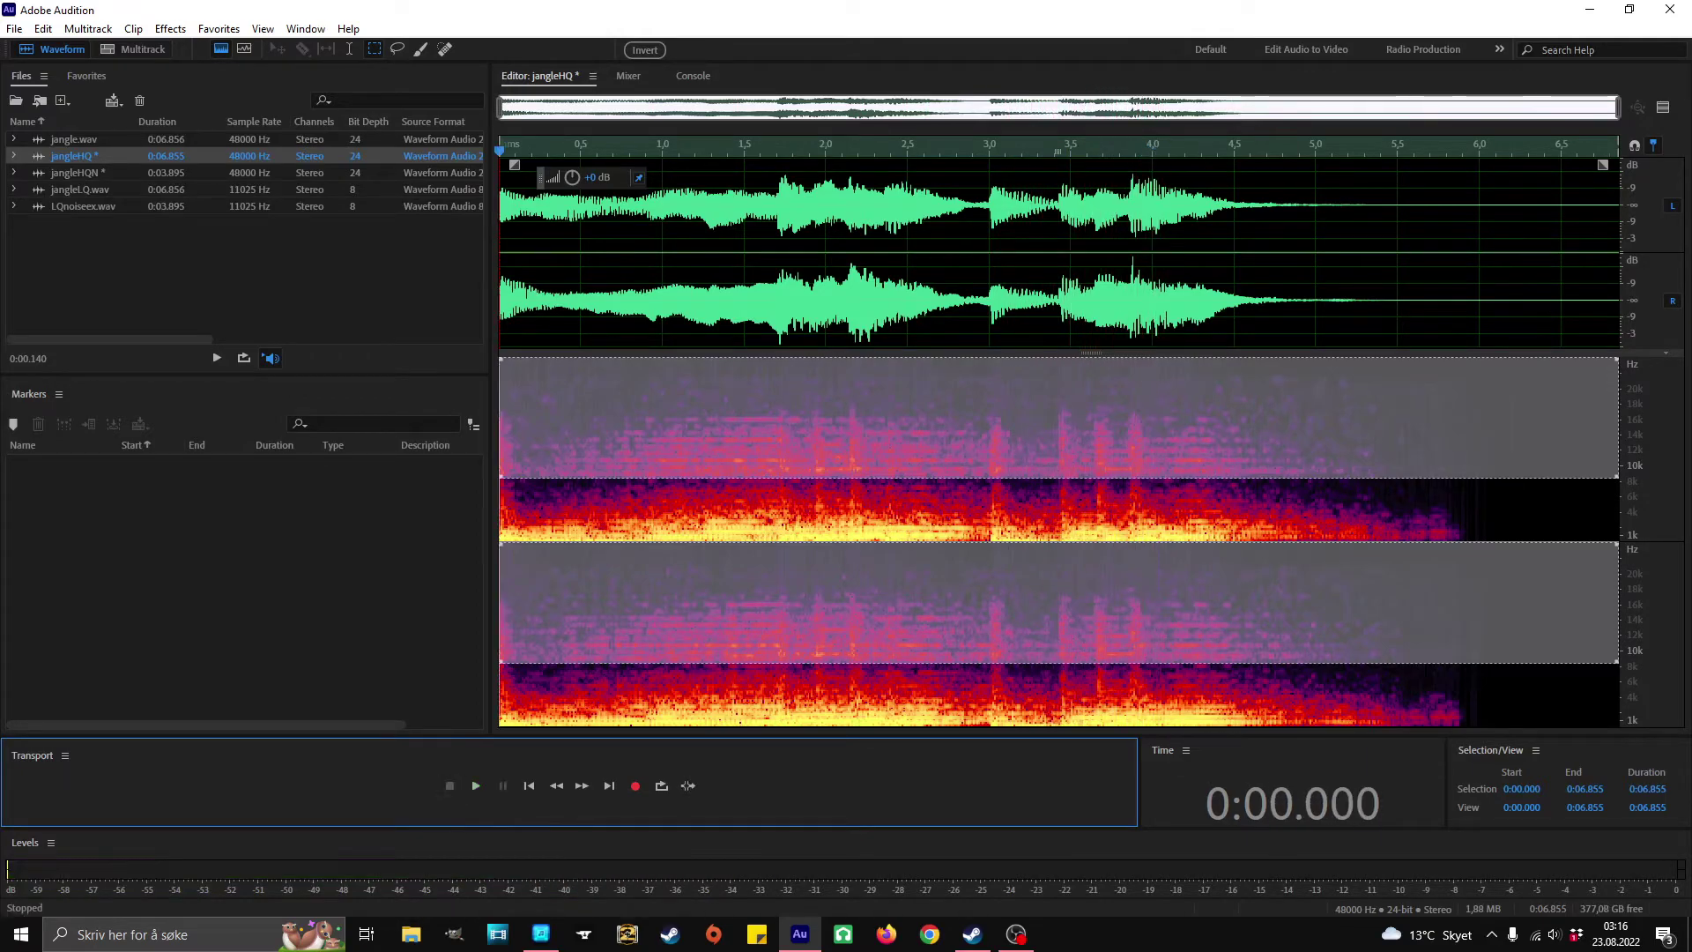
{"action": "left_click", "coordinate": [42, 29]}
{"action": "left_click", "coordinate": [74, 203]}
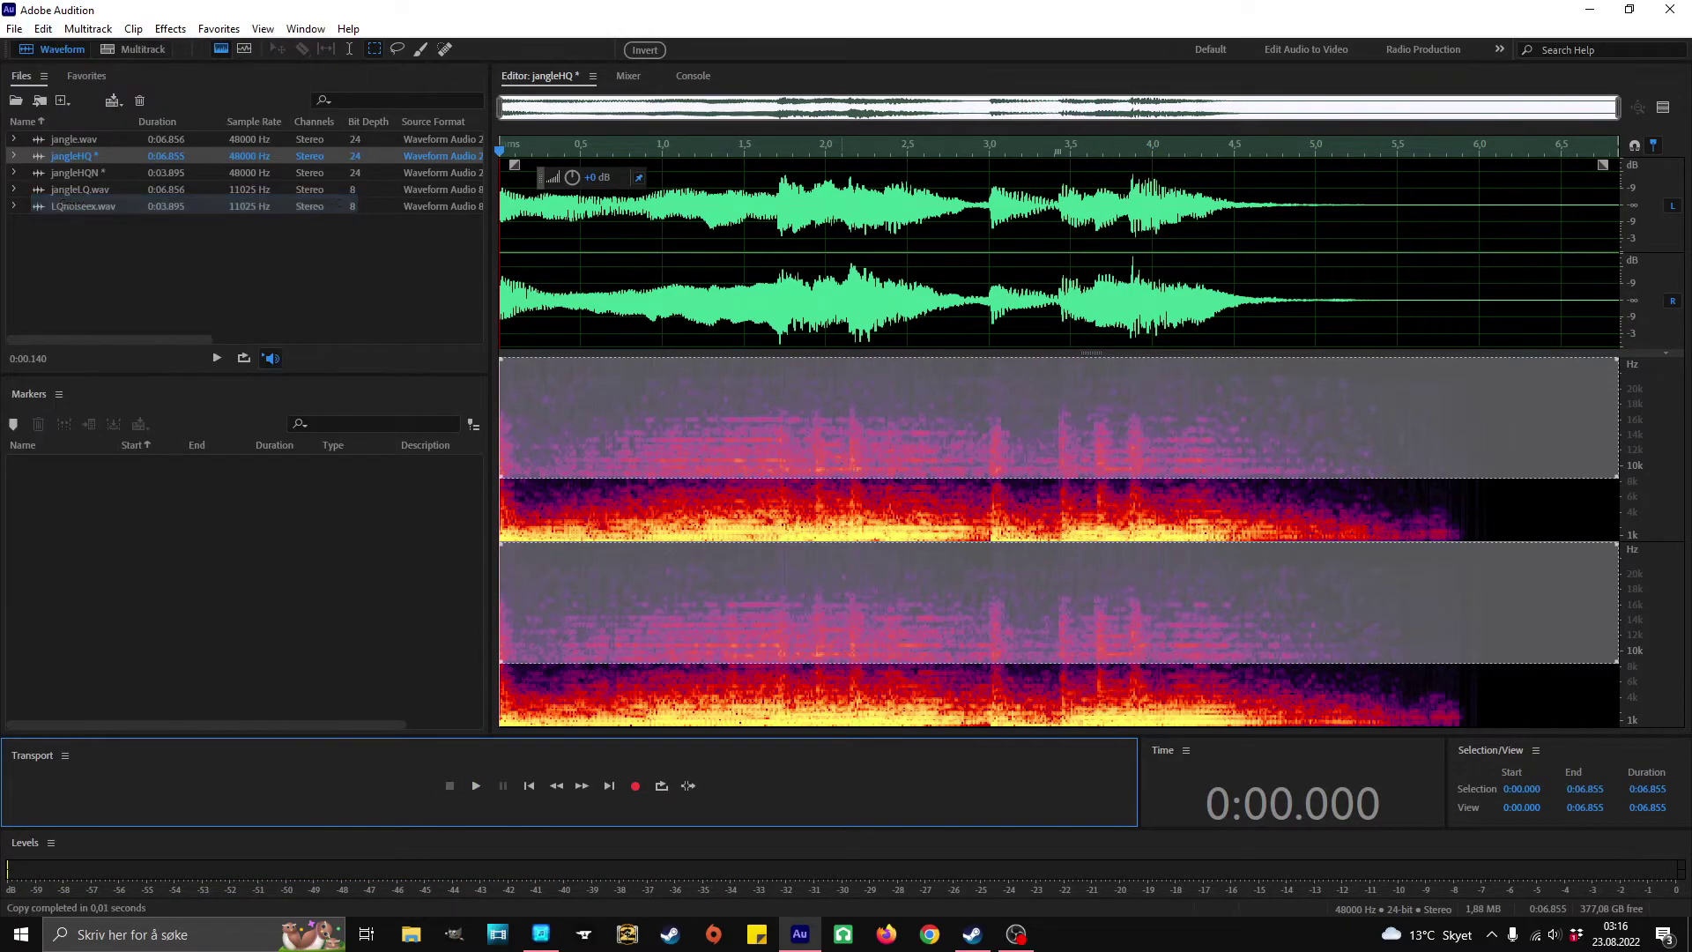
Undo the pitch shift and mix-paste the copied band over the whole jangleHQ recording, with copied audio about 40% and existing audio 100%.
{"action": "key", "text": "ctrl+z"}
{"action": "double_click", "coordinate": [1057, 264]}
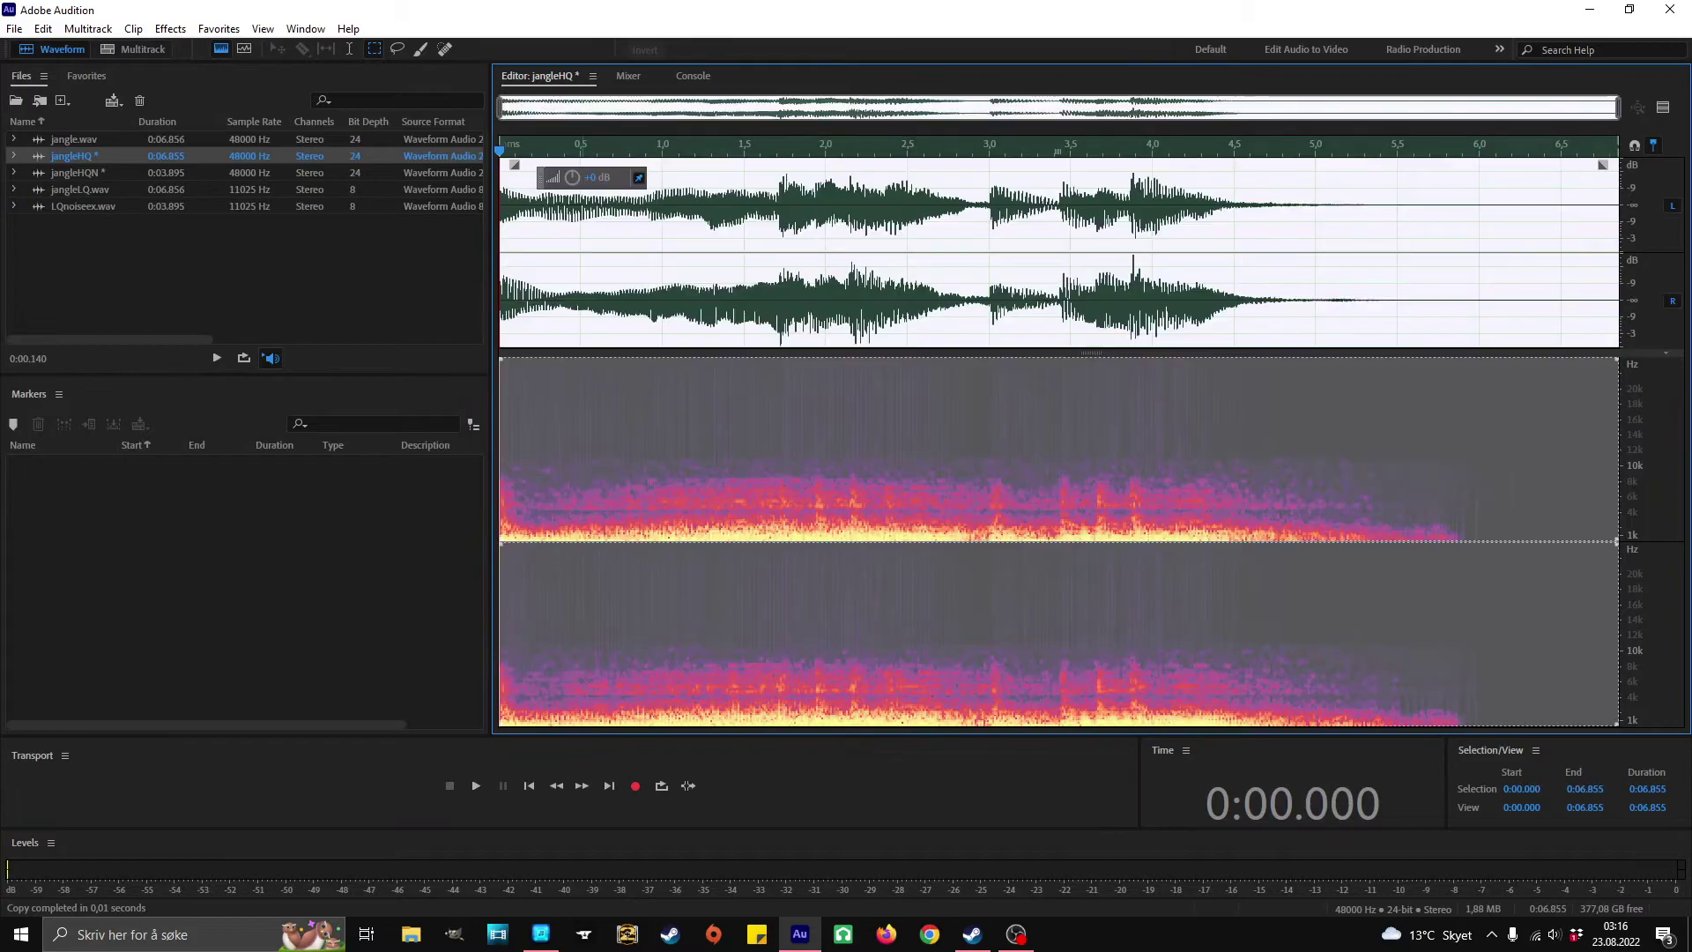
{"action": "key", "text": "ctrl+shift+v"}
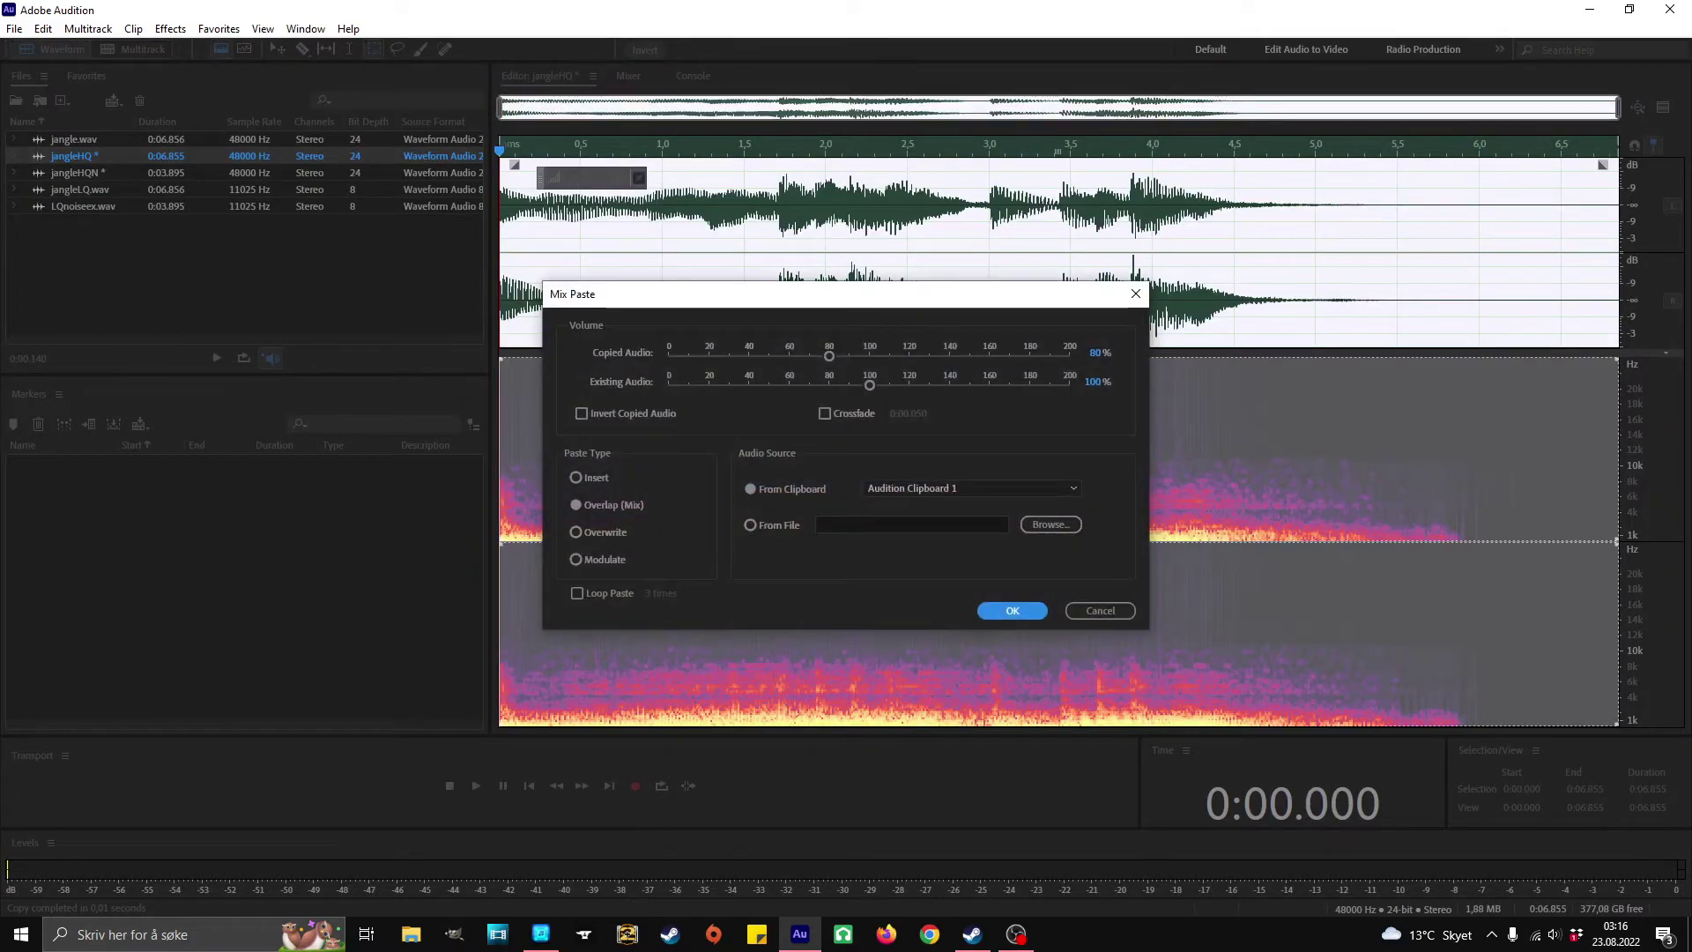
{"action": "left_click_drag", "start_coordinate": [829, 355], "coordinate": [790, 355]}
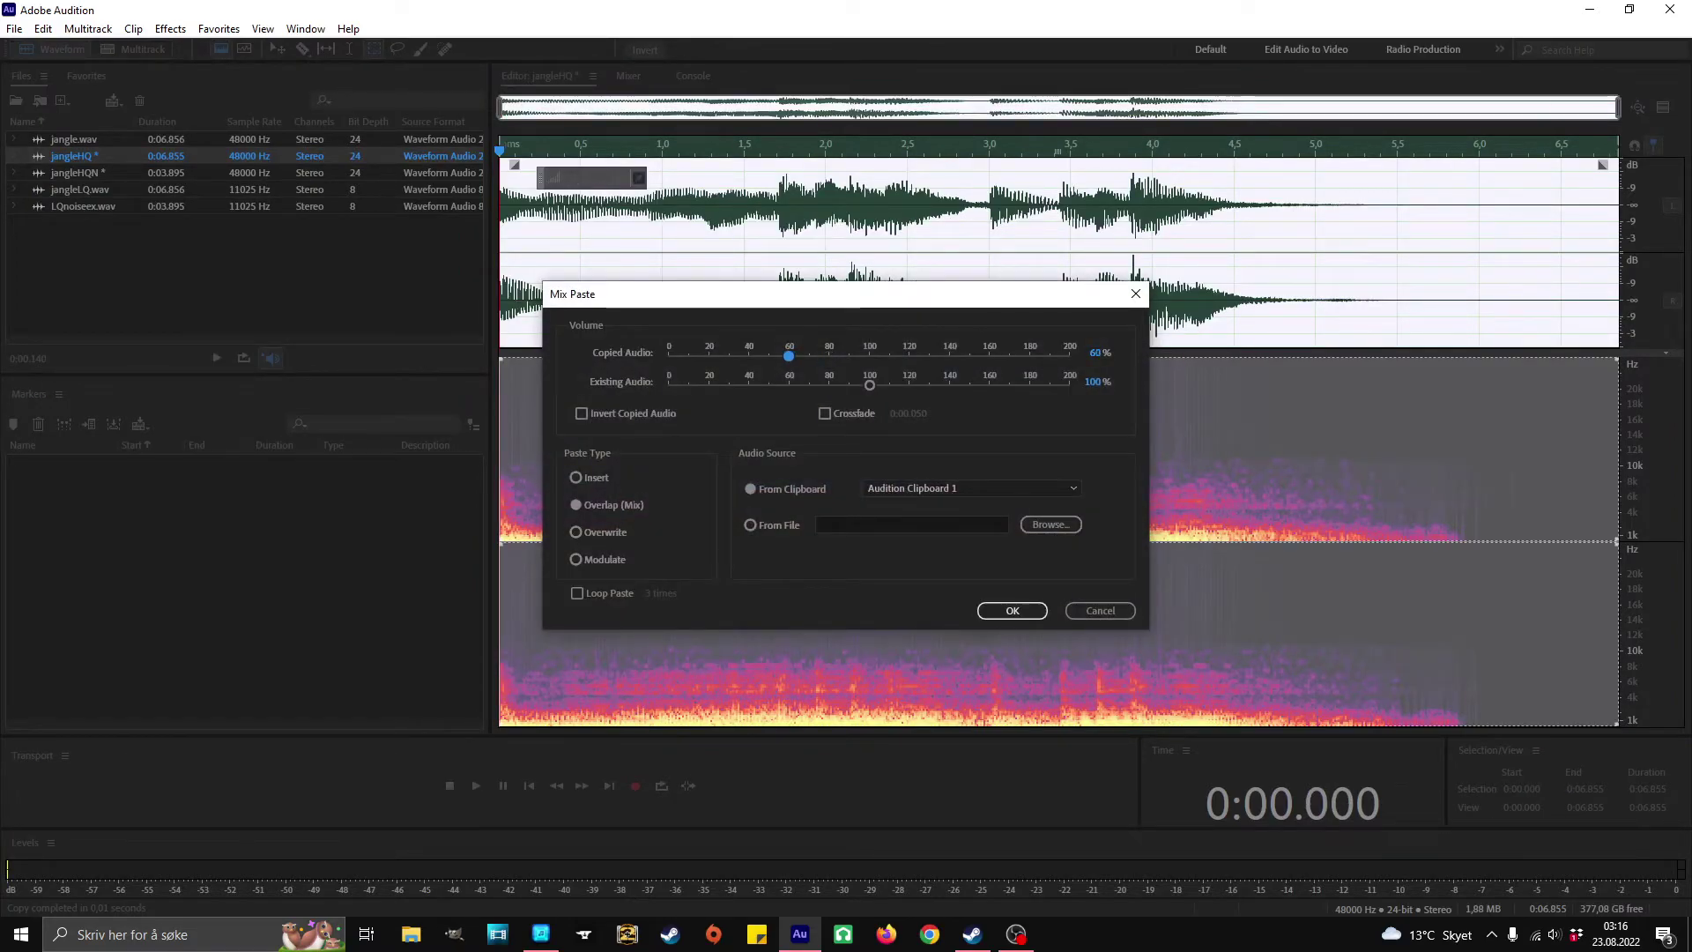
{"action": "left_click_drag", "start_coordinate": [782, 355], "coordinate": [751, 355]}
{"action": "key", "text": "Return"}
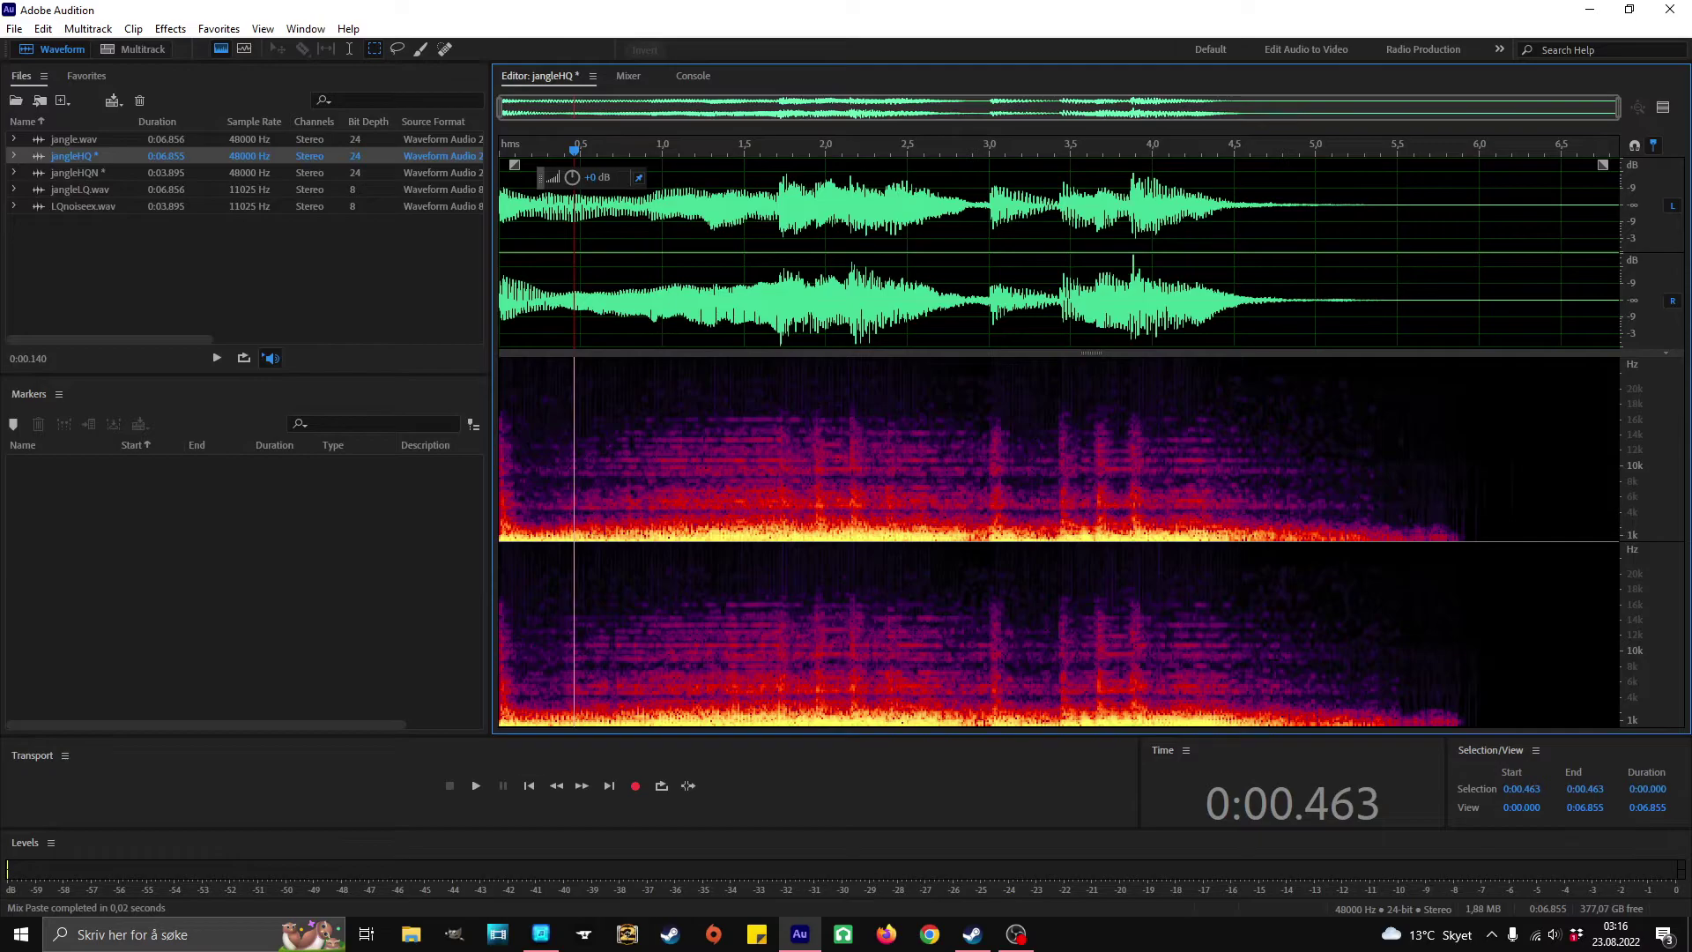
Play the mixed jangleHQ from the start and compare it with its version before the high-frequency mixes.
{"action": "left_click", "coordinate": [529, 785]}
{"action": "left_click", "coordinate": [476, 785]}
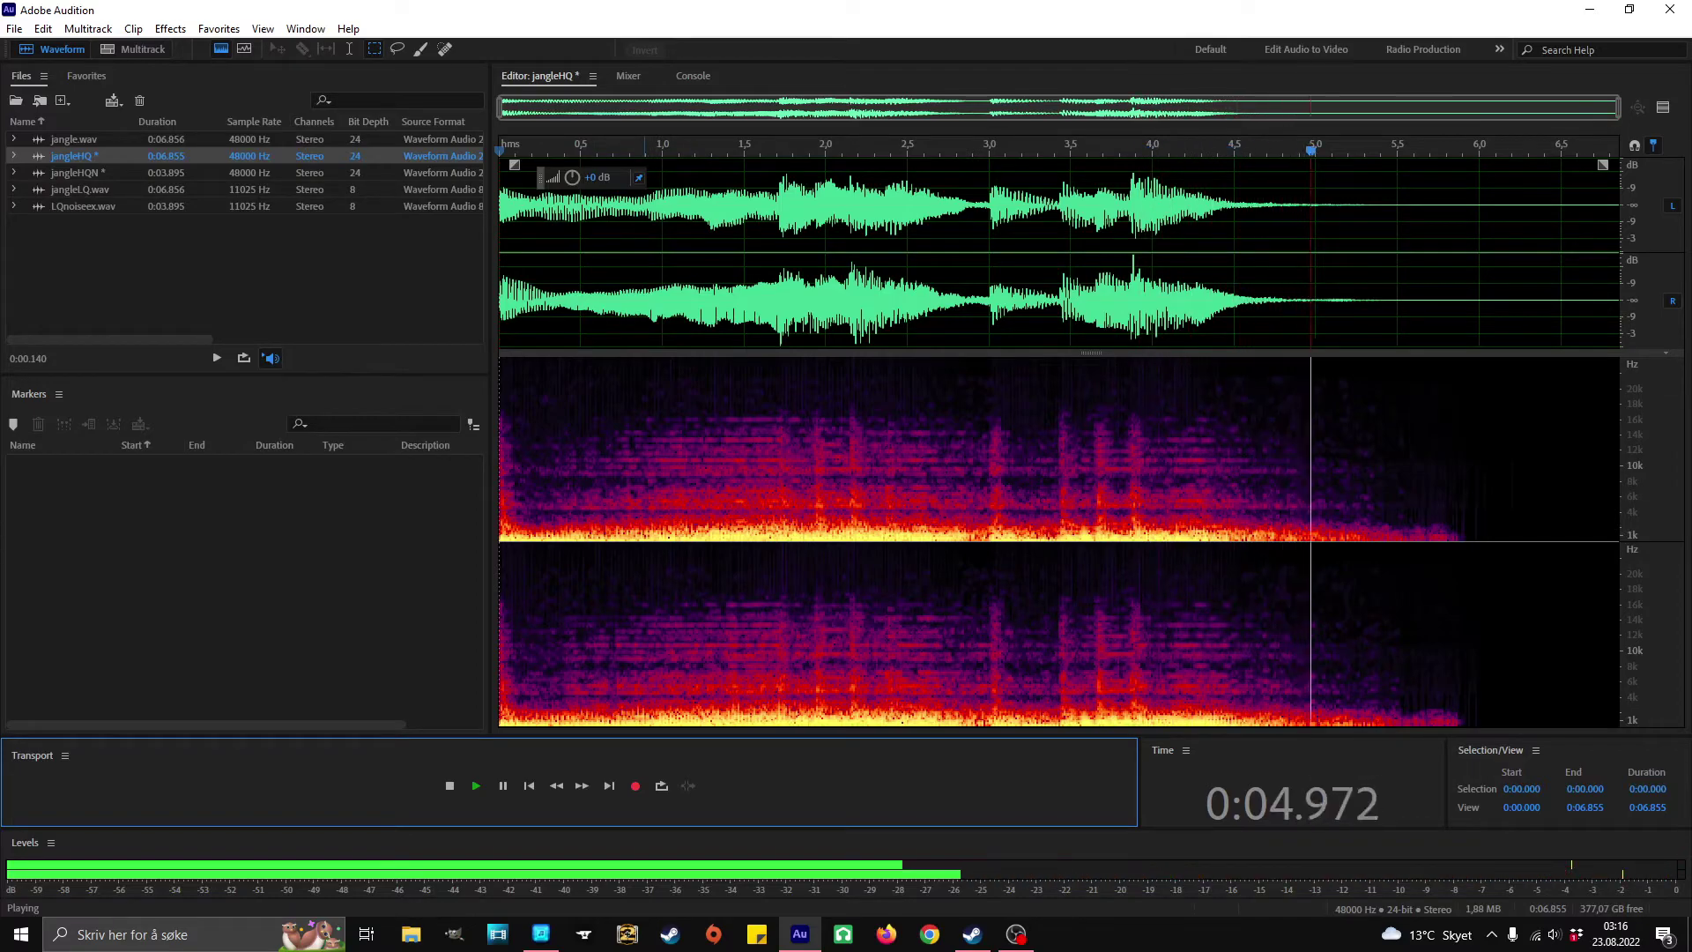
{"action": "left_click", "coordinate": [655, 494]}
{"action": "key", "text": "ctrl+a"}
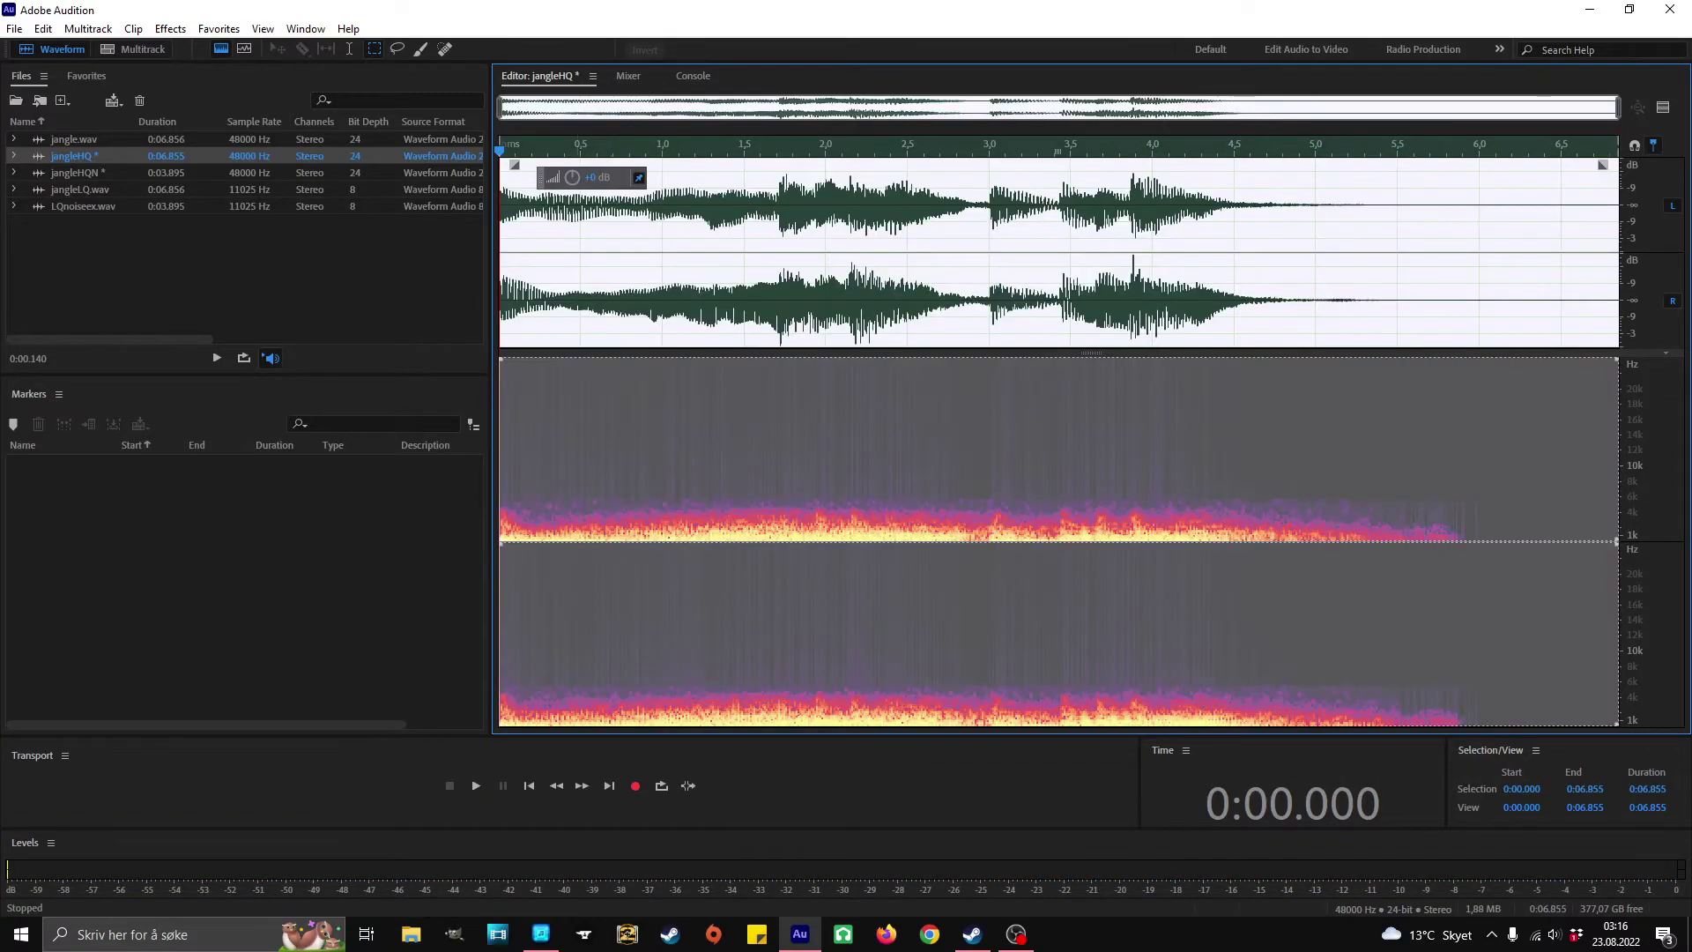
{"action": "key", "text": "space"}
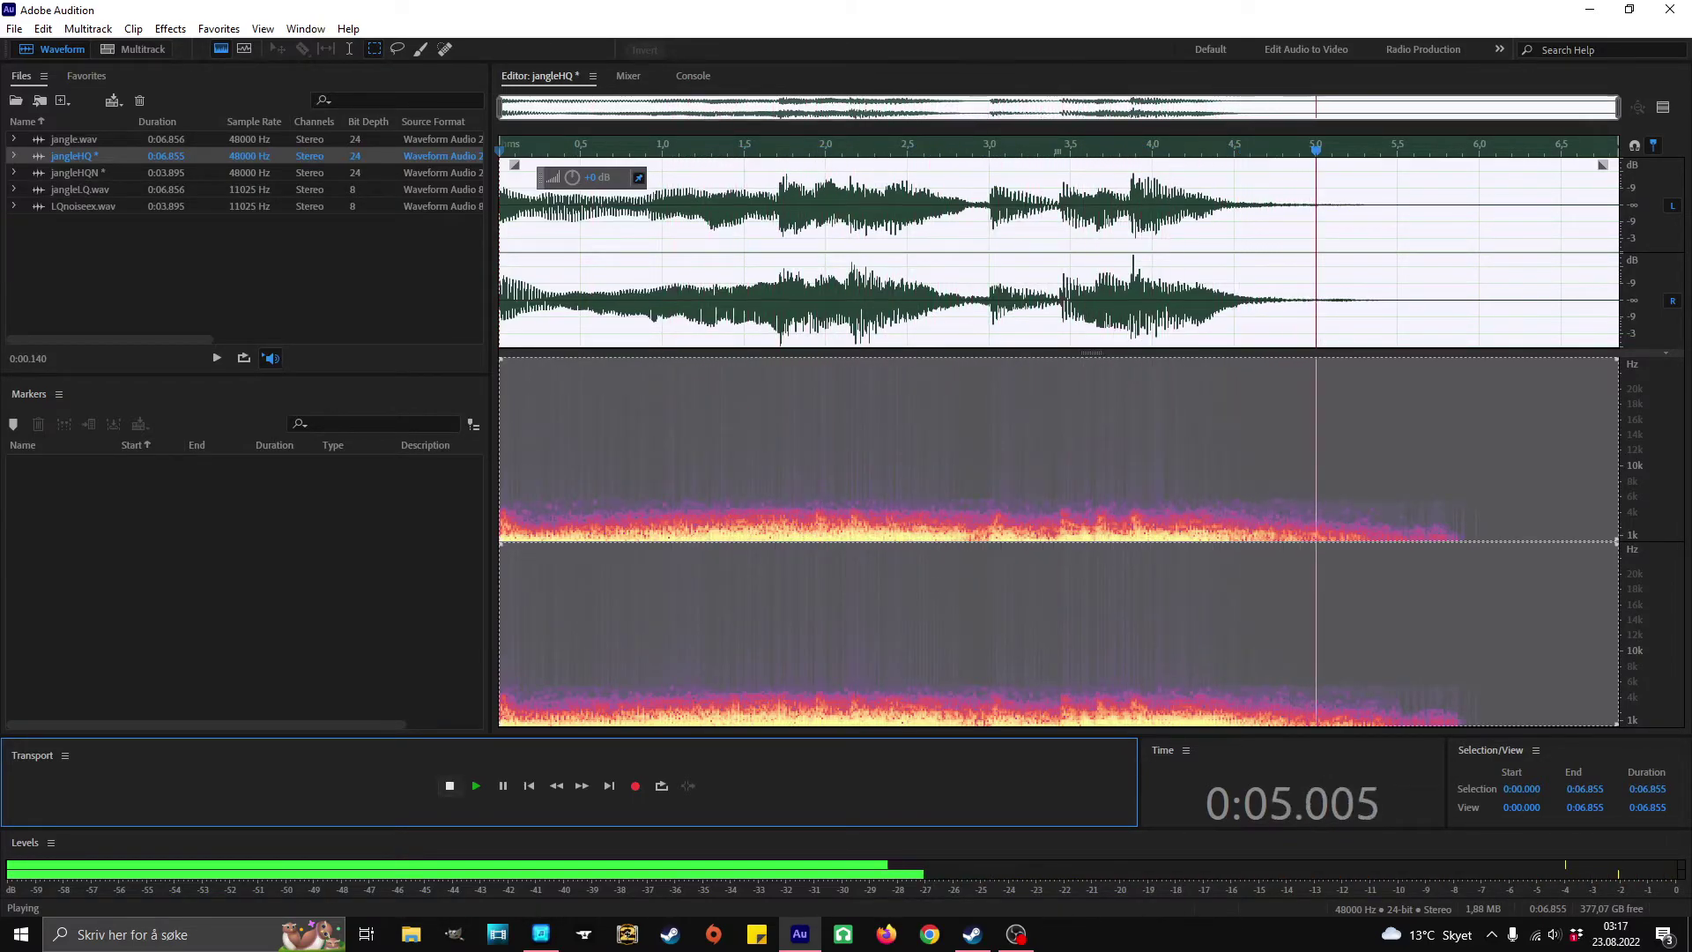
{"action": "key", "text": "space"}
Return jangleHQ to its version with the rebuilt high frequencies and listen to it again.
{"action": "key", "text": "space"}
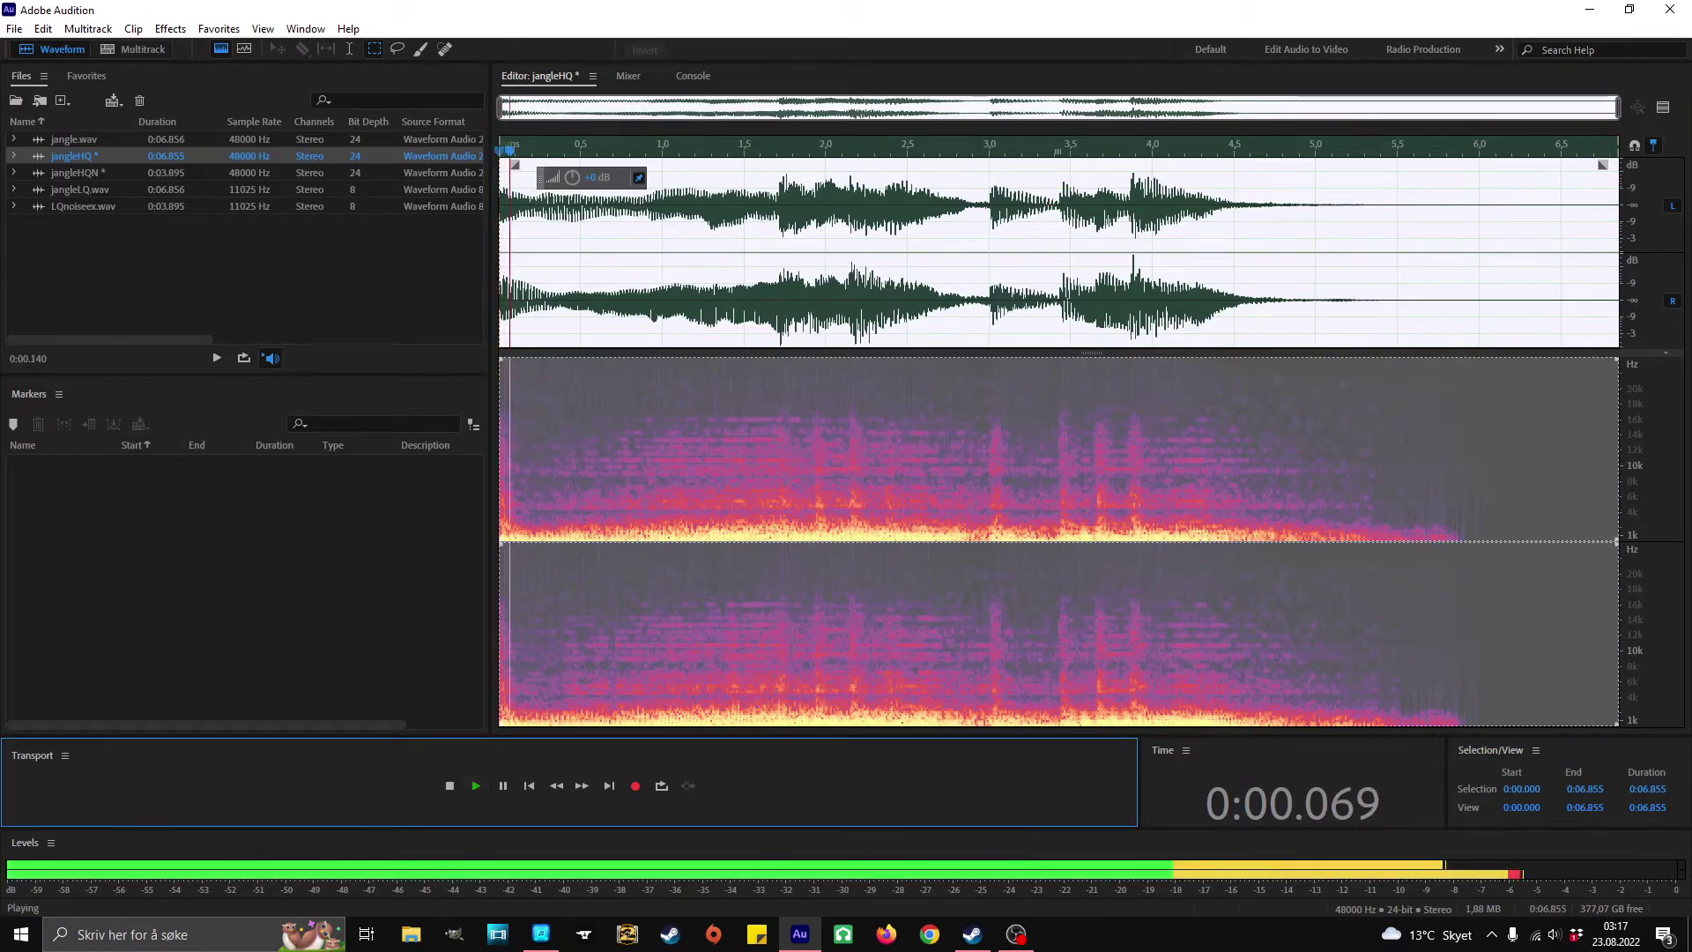
{"action": "left_click", "coordinate": [599, 458]}
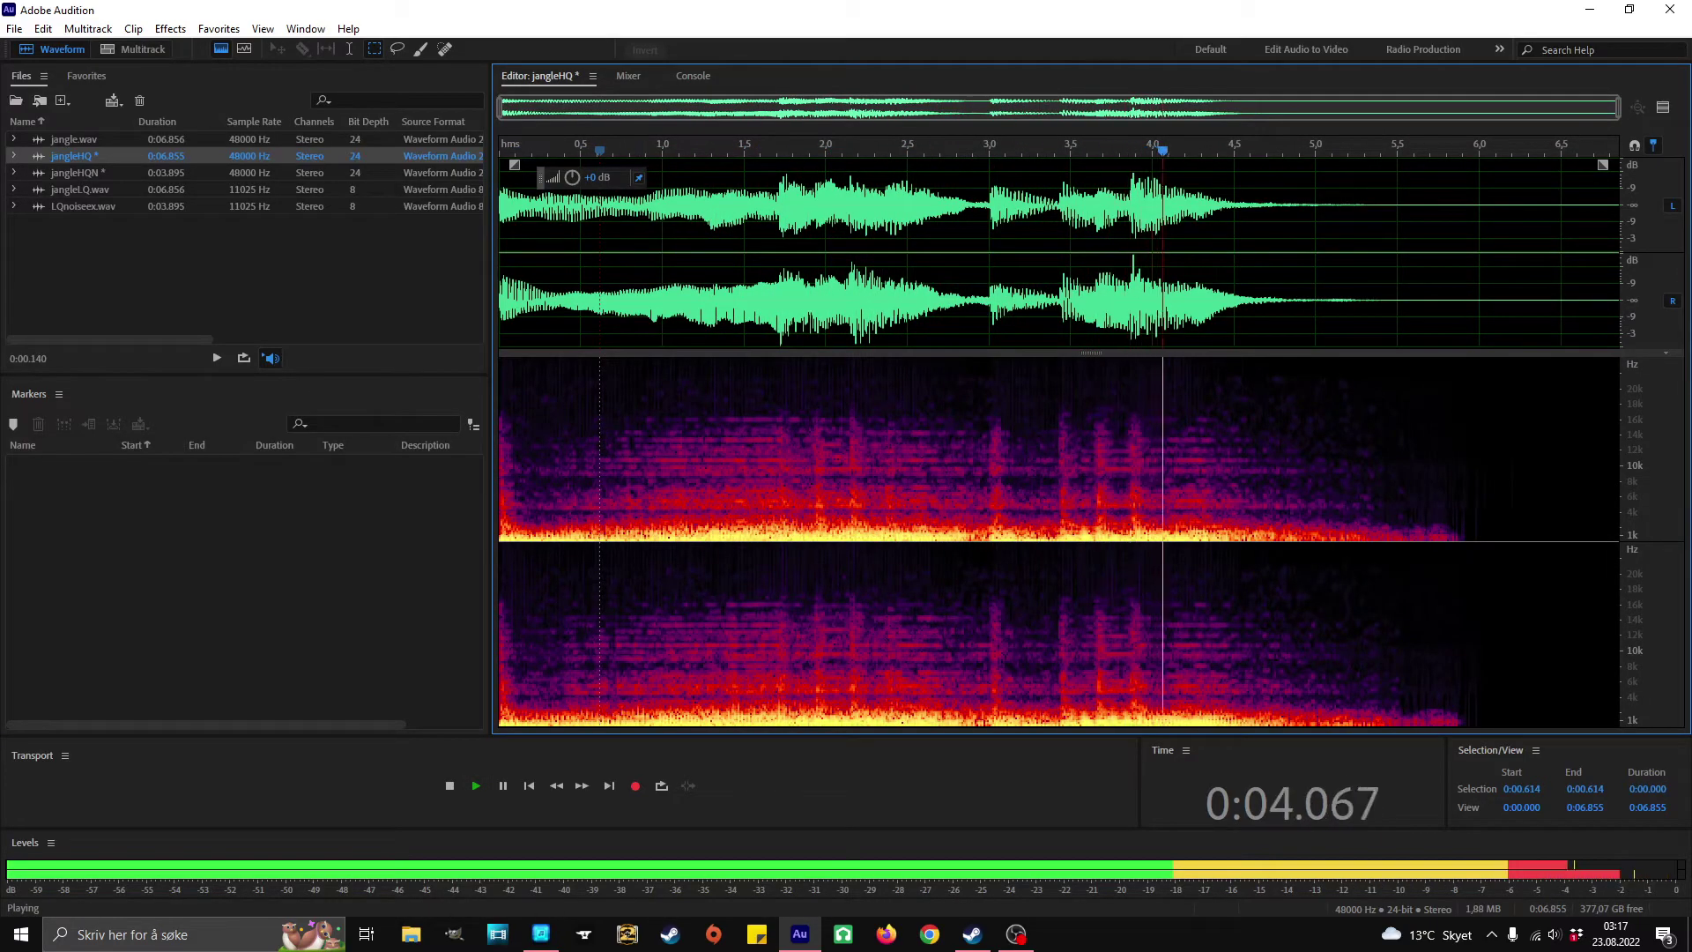
{"action": "key", "text": "space"}
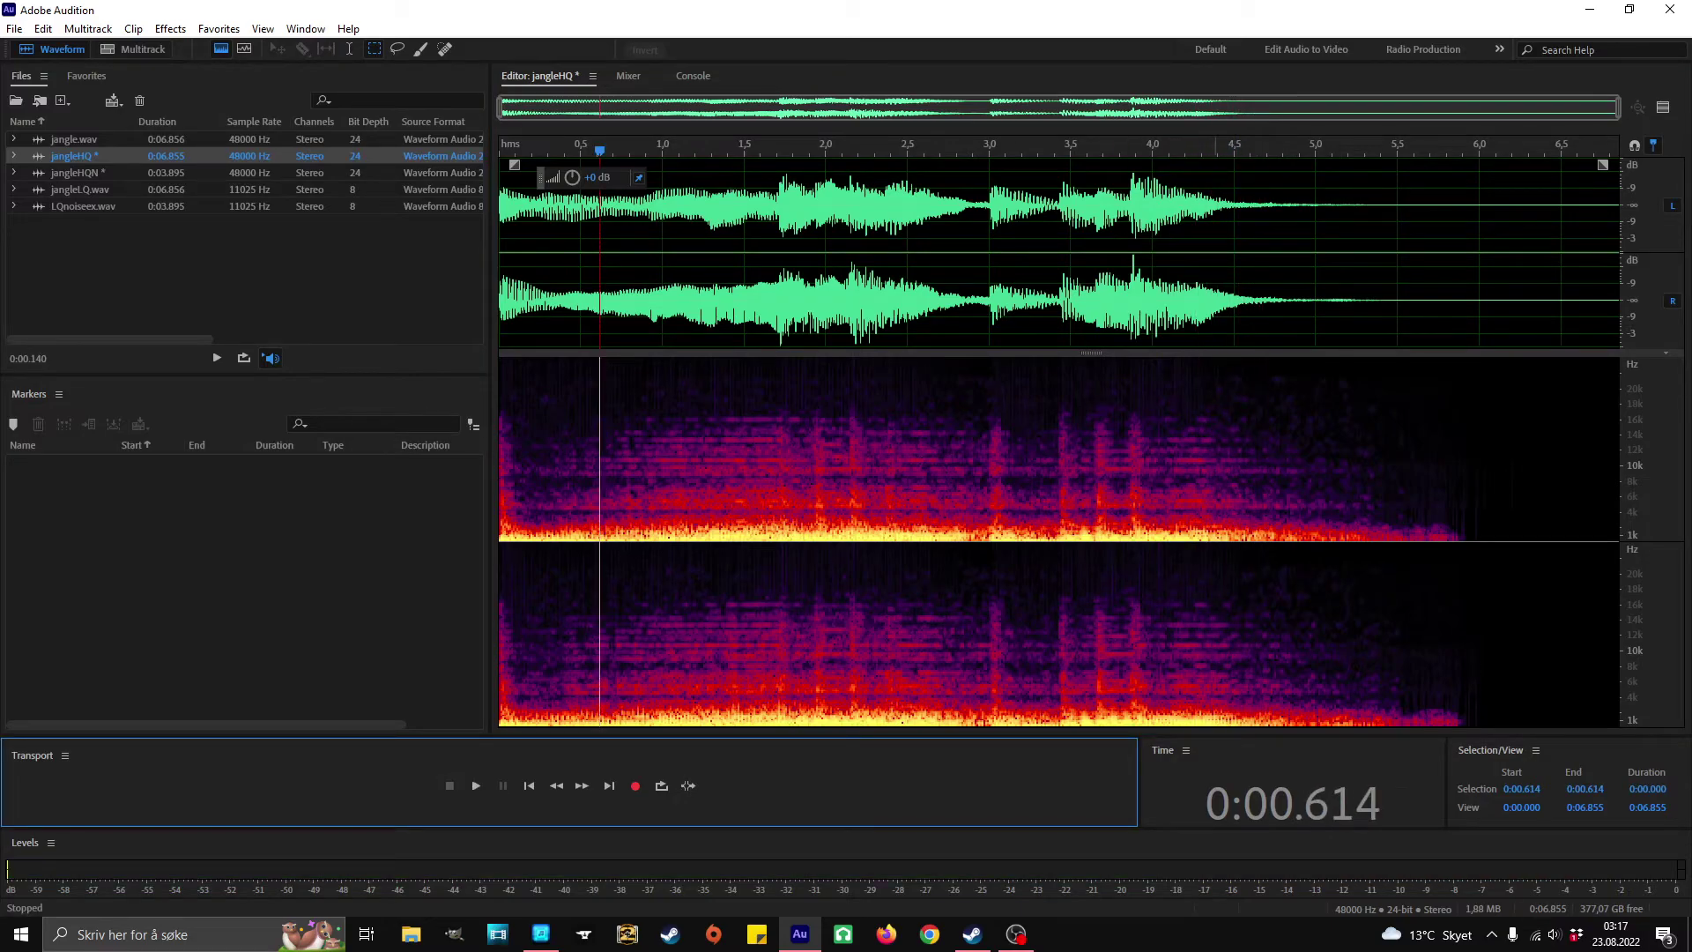
{"action": "left_click", "coordinate": [539, 77]}
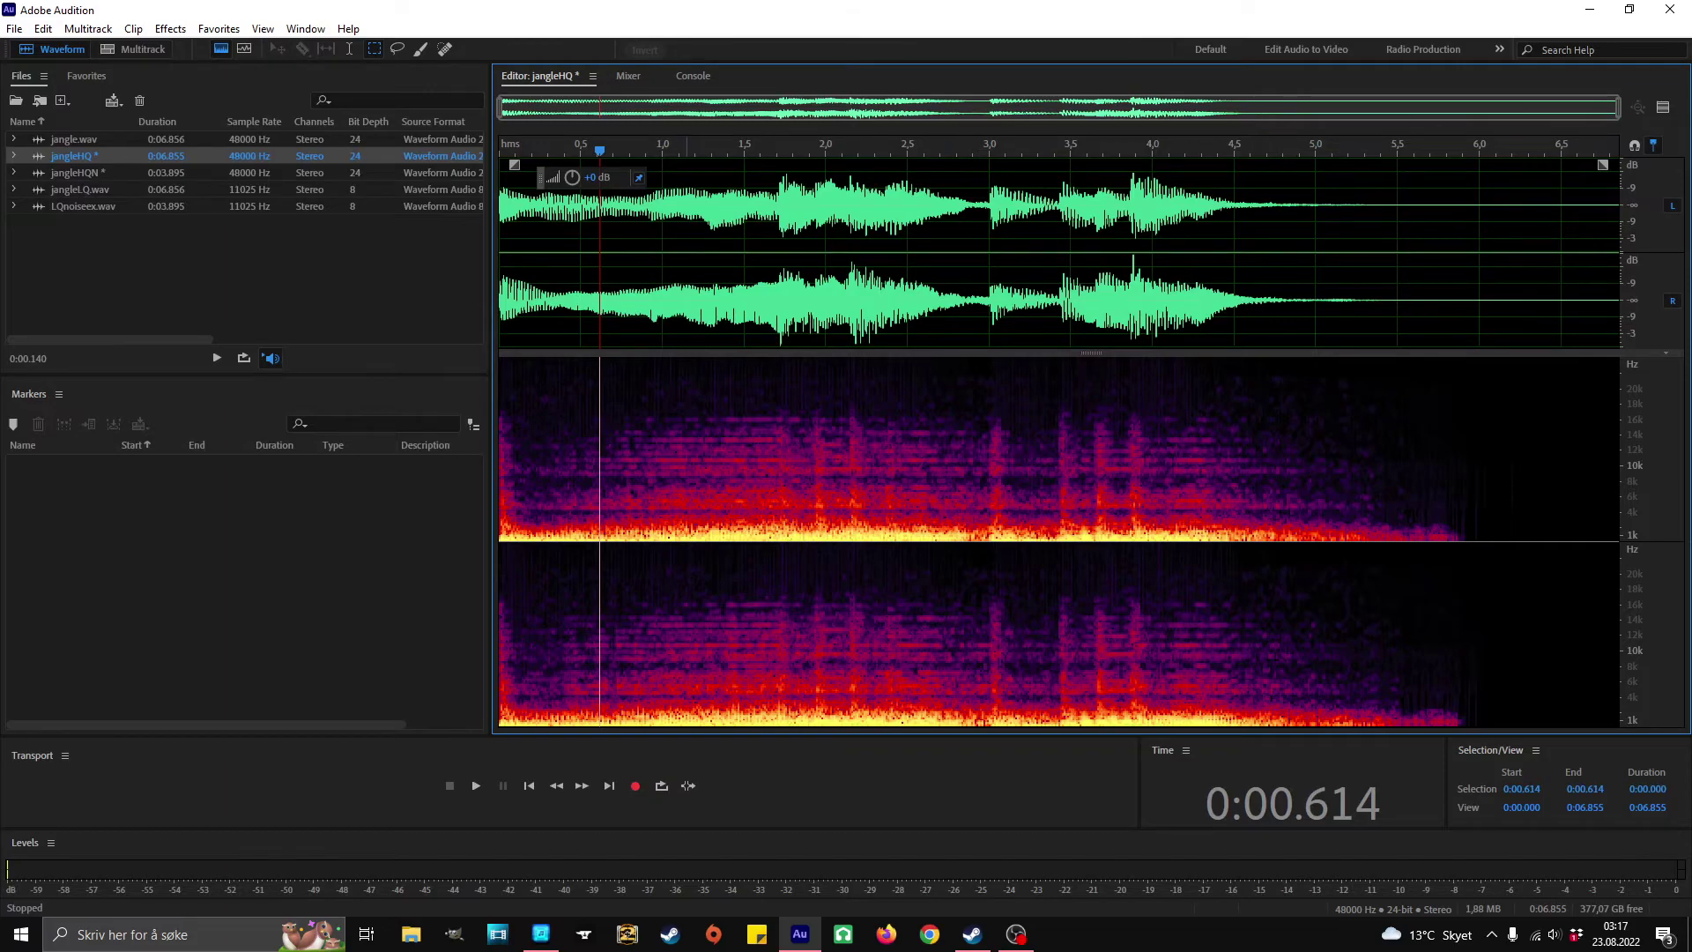
{"action": "left_click", "coordinate": [655, 441]}
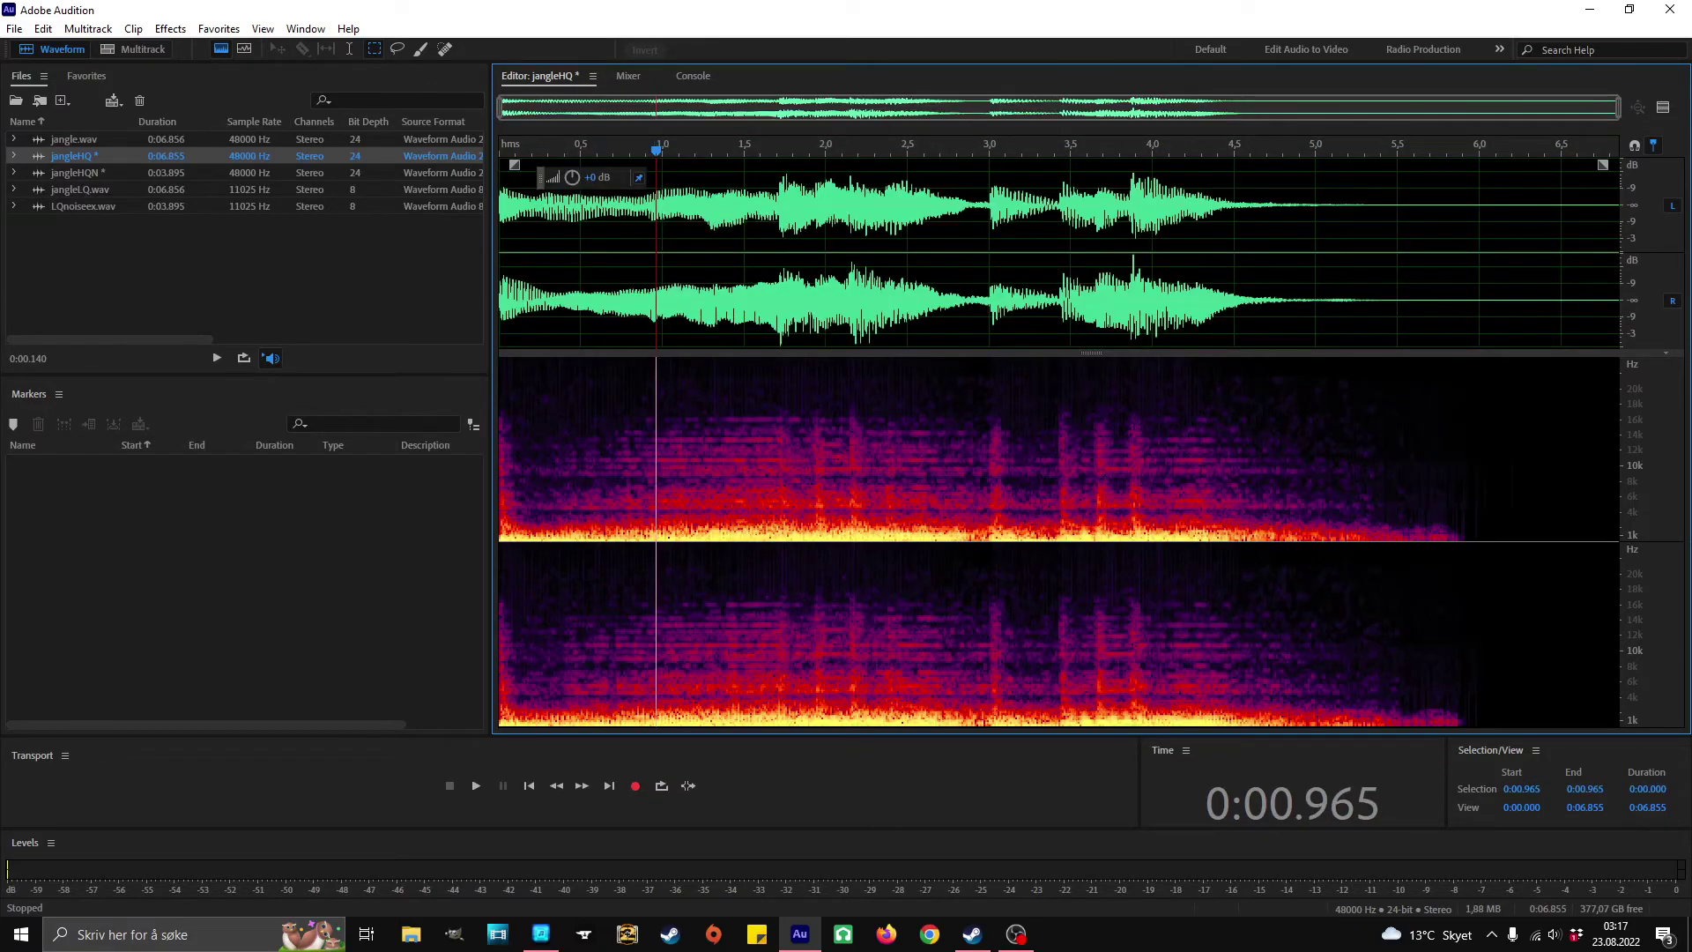
Open the original jangle.wav and play it from the start as a reference.
{"action": "double_click", "coordinate": [74, 139]}
{"action": "left_click", "coordinate": [677, 441]}
{"action": "left_click", "coordinate": [528, 786]}
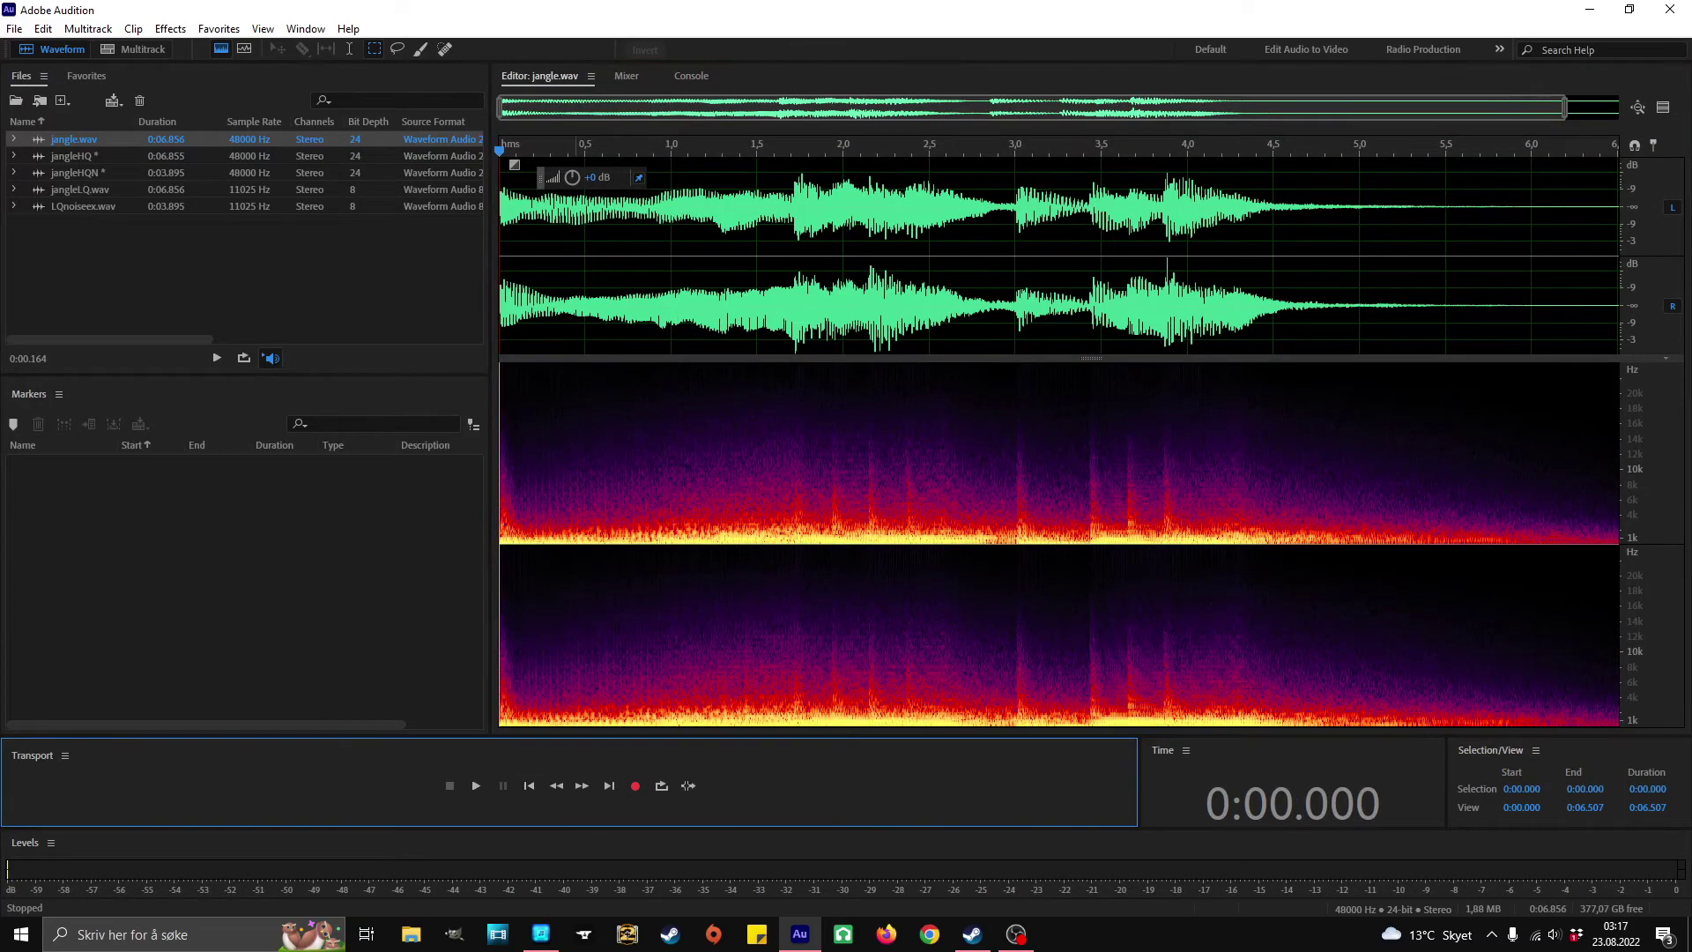
{"action": "left_click", "coordinate": [476, 785]}
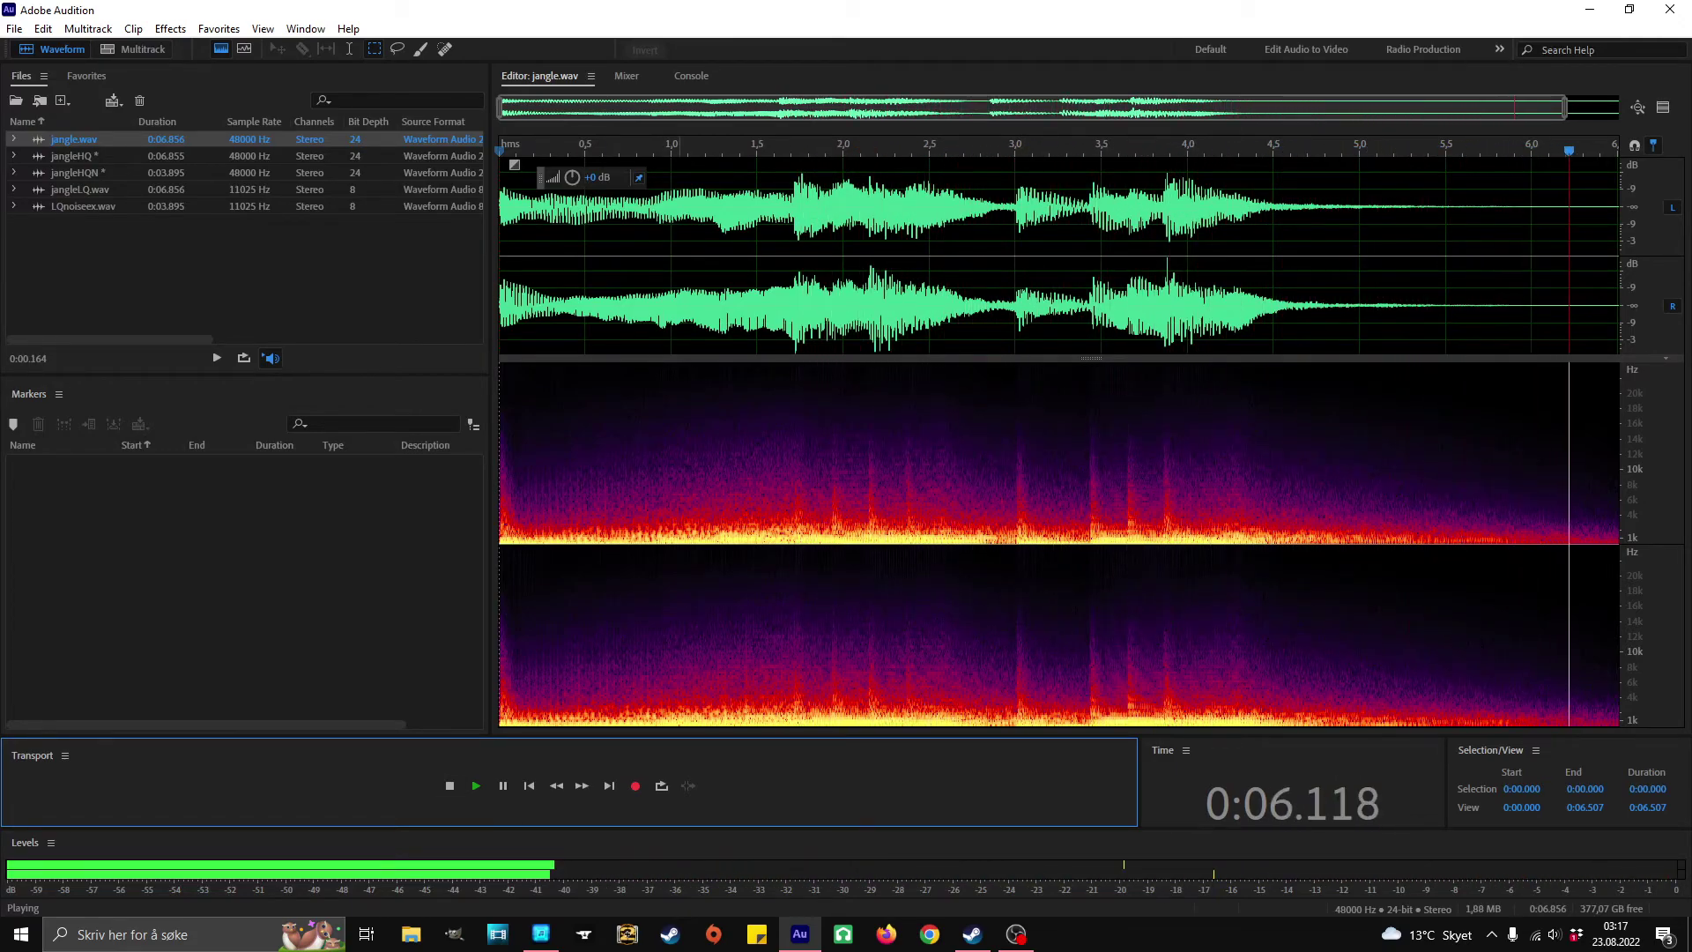
Switch back to jangleHQ and play the restored recording from the start to compare it with the original.
{"action": "scroll", "coordinate": [1058, 440], "scroll_direction": "down", "scroll_amount": 1}
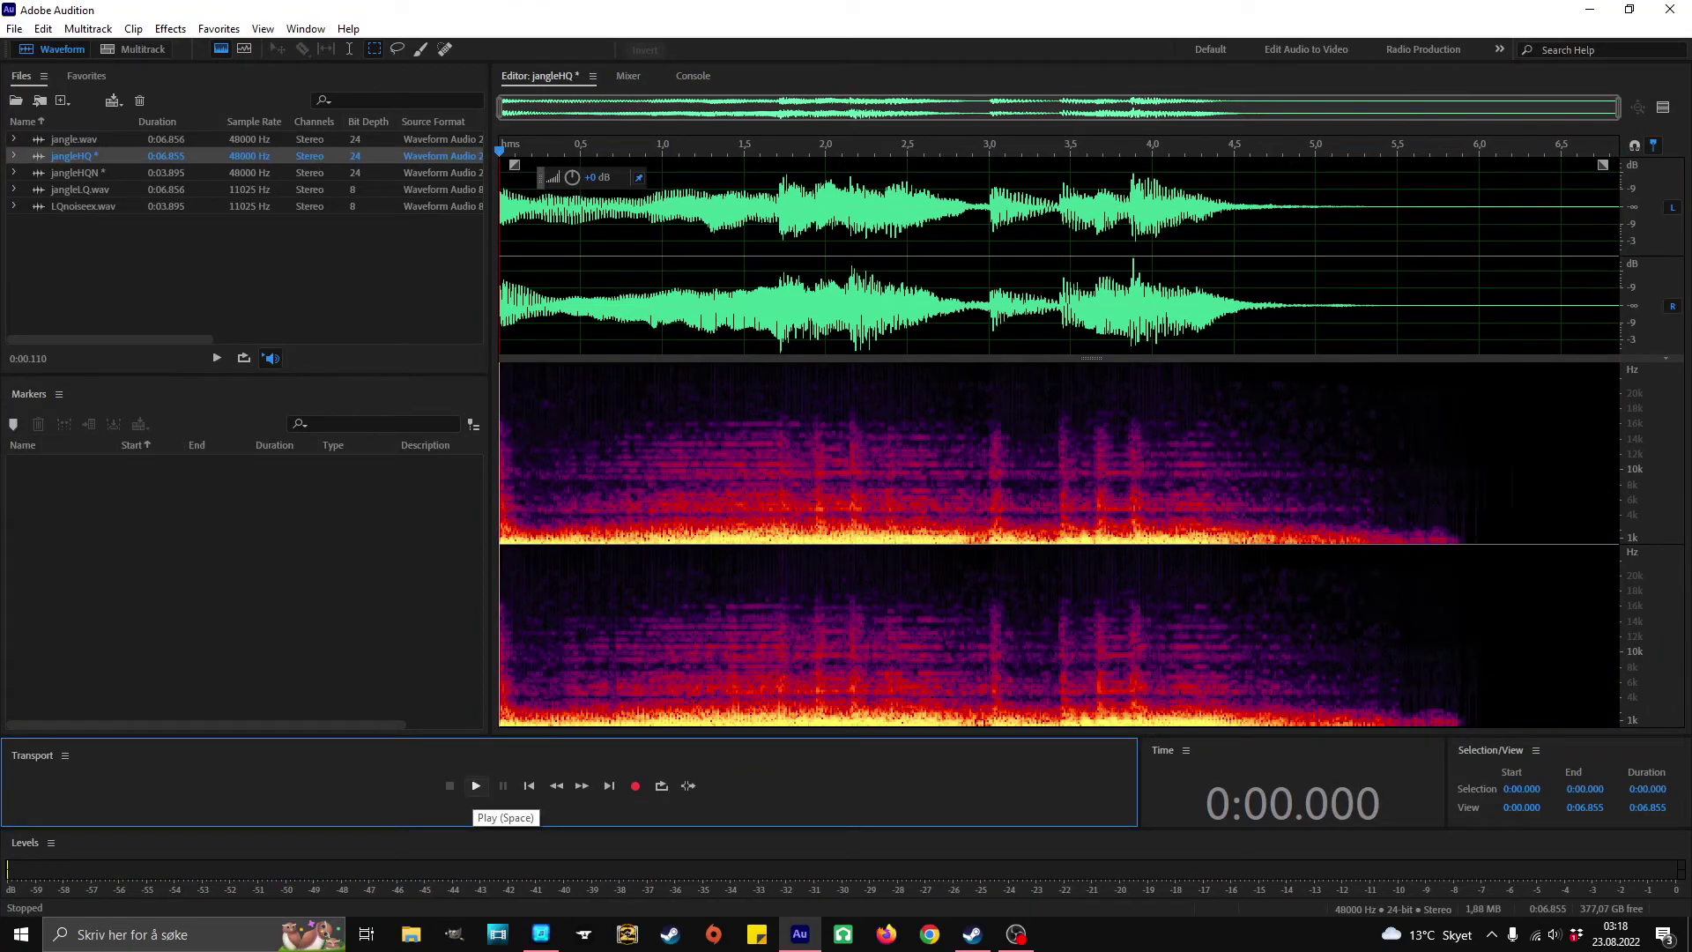
{"action": "left_click", "coordinate": [475, 787]}
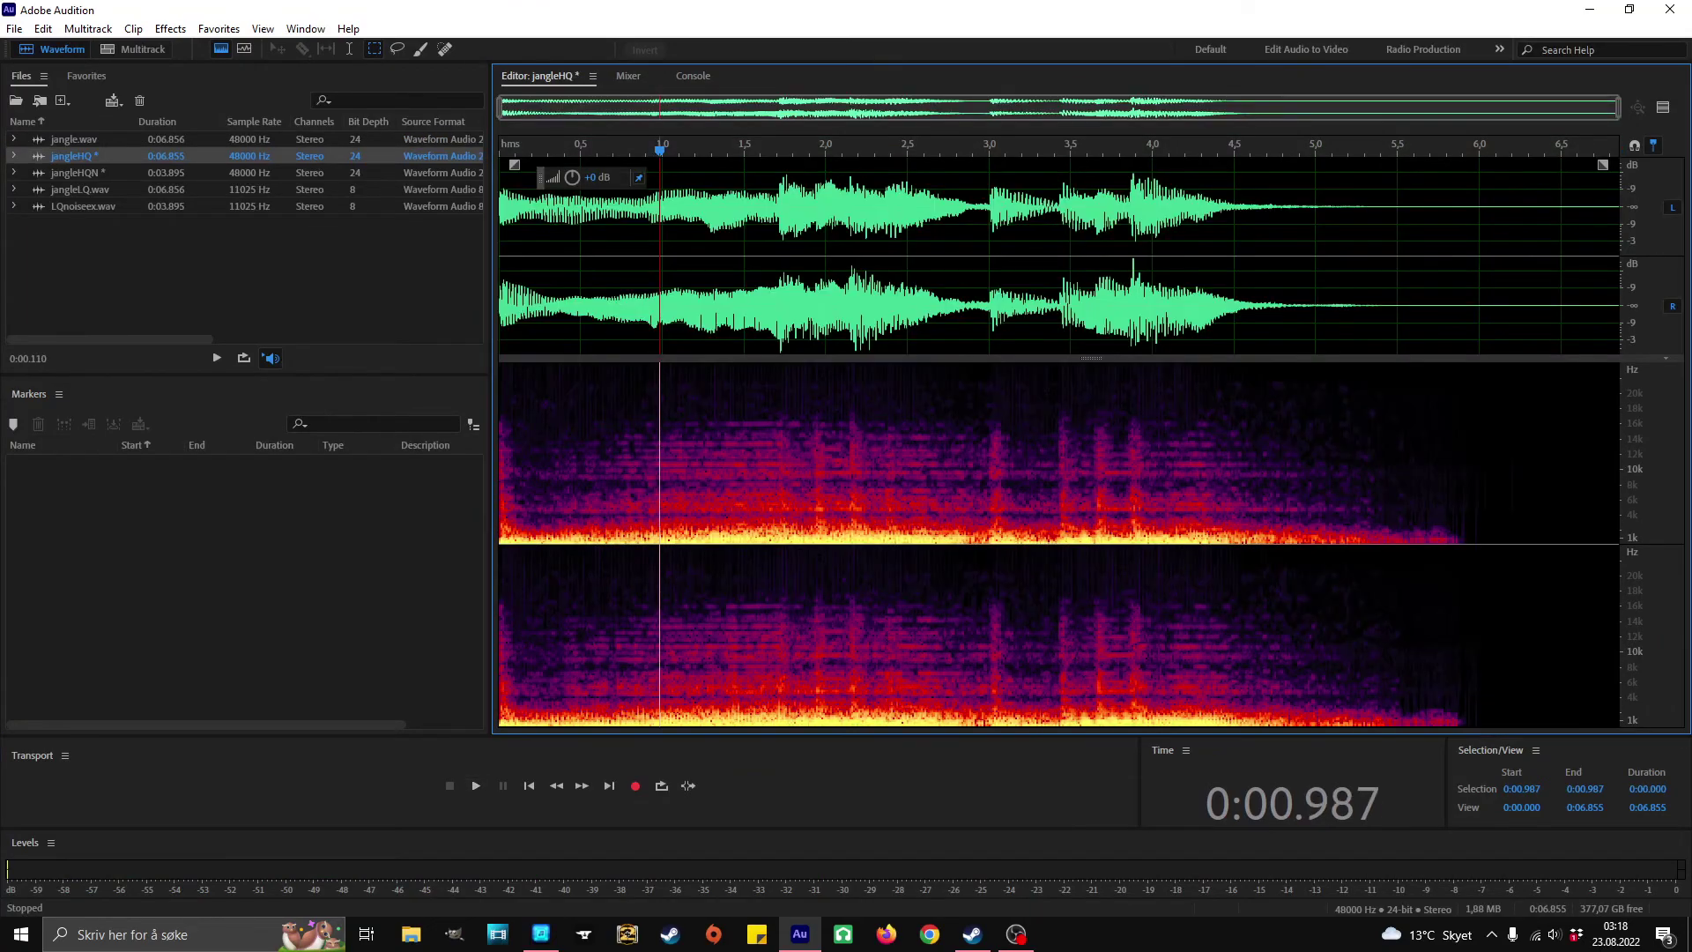
{"action": "left_click", "coordinate": [483, 784]}
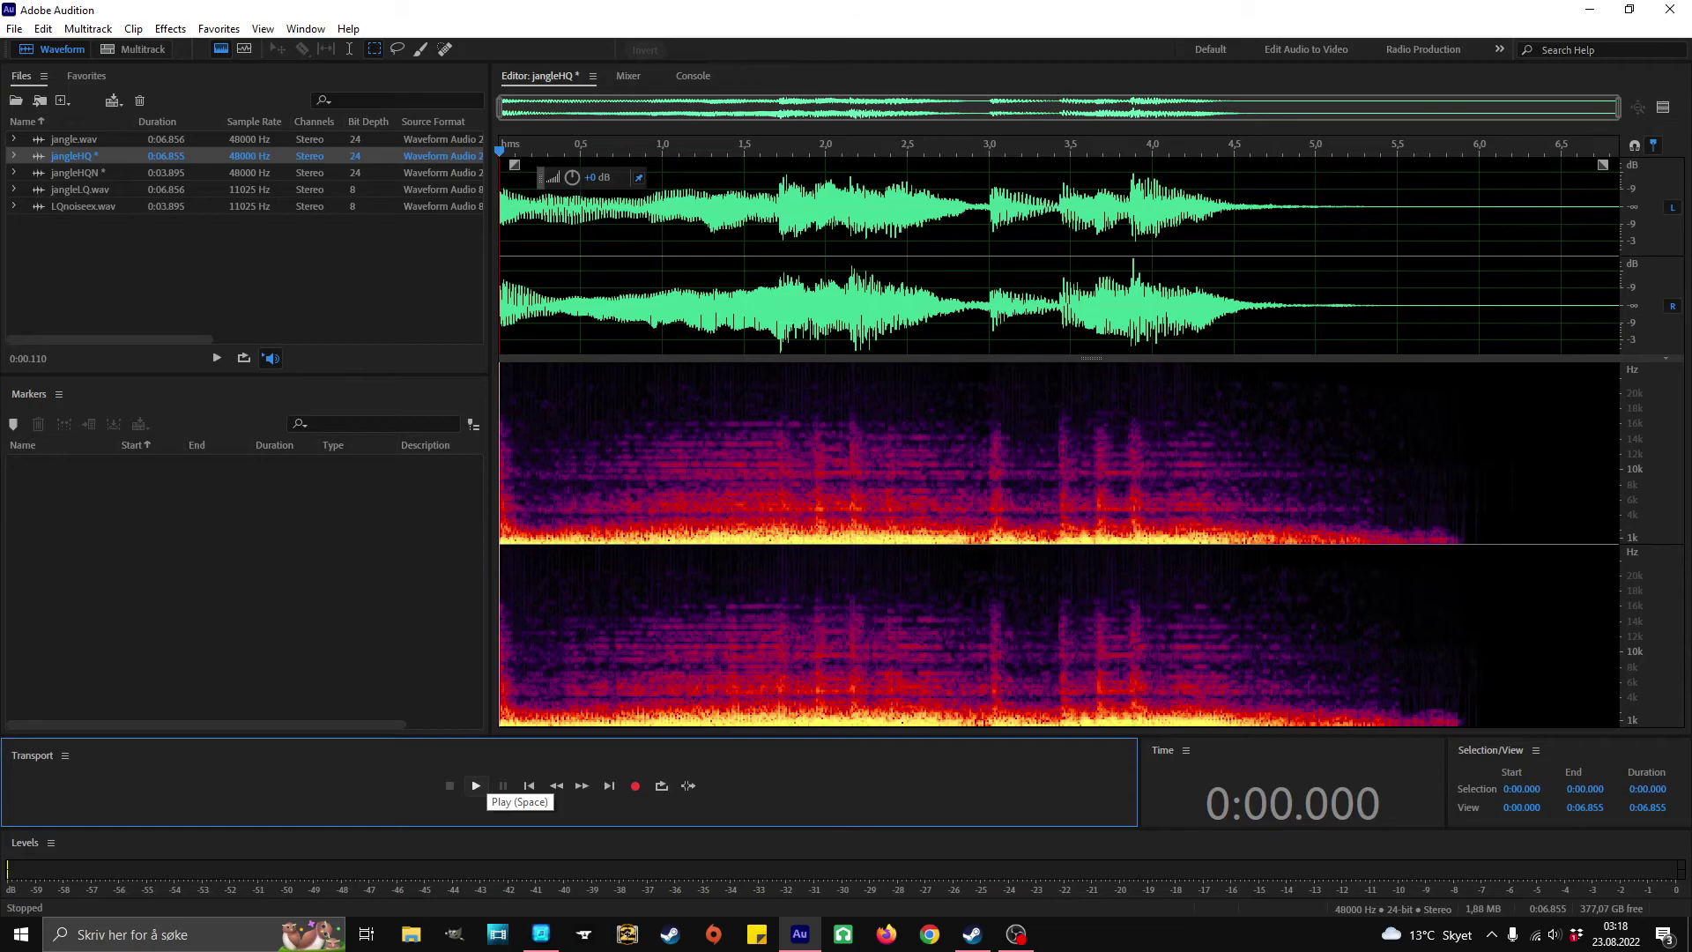
{"action": "left_click", "coordinate": [475, 785]}
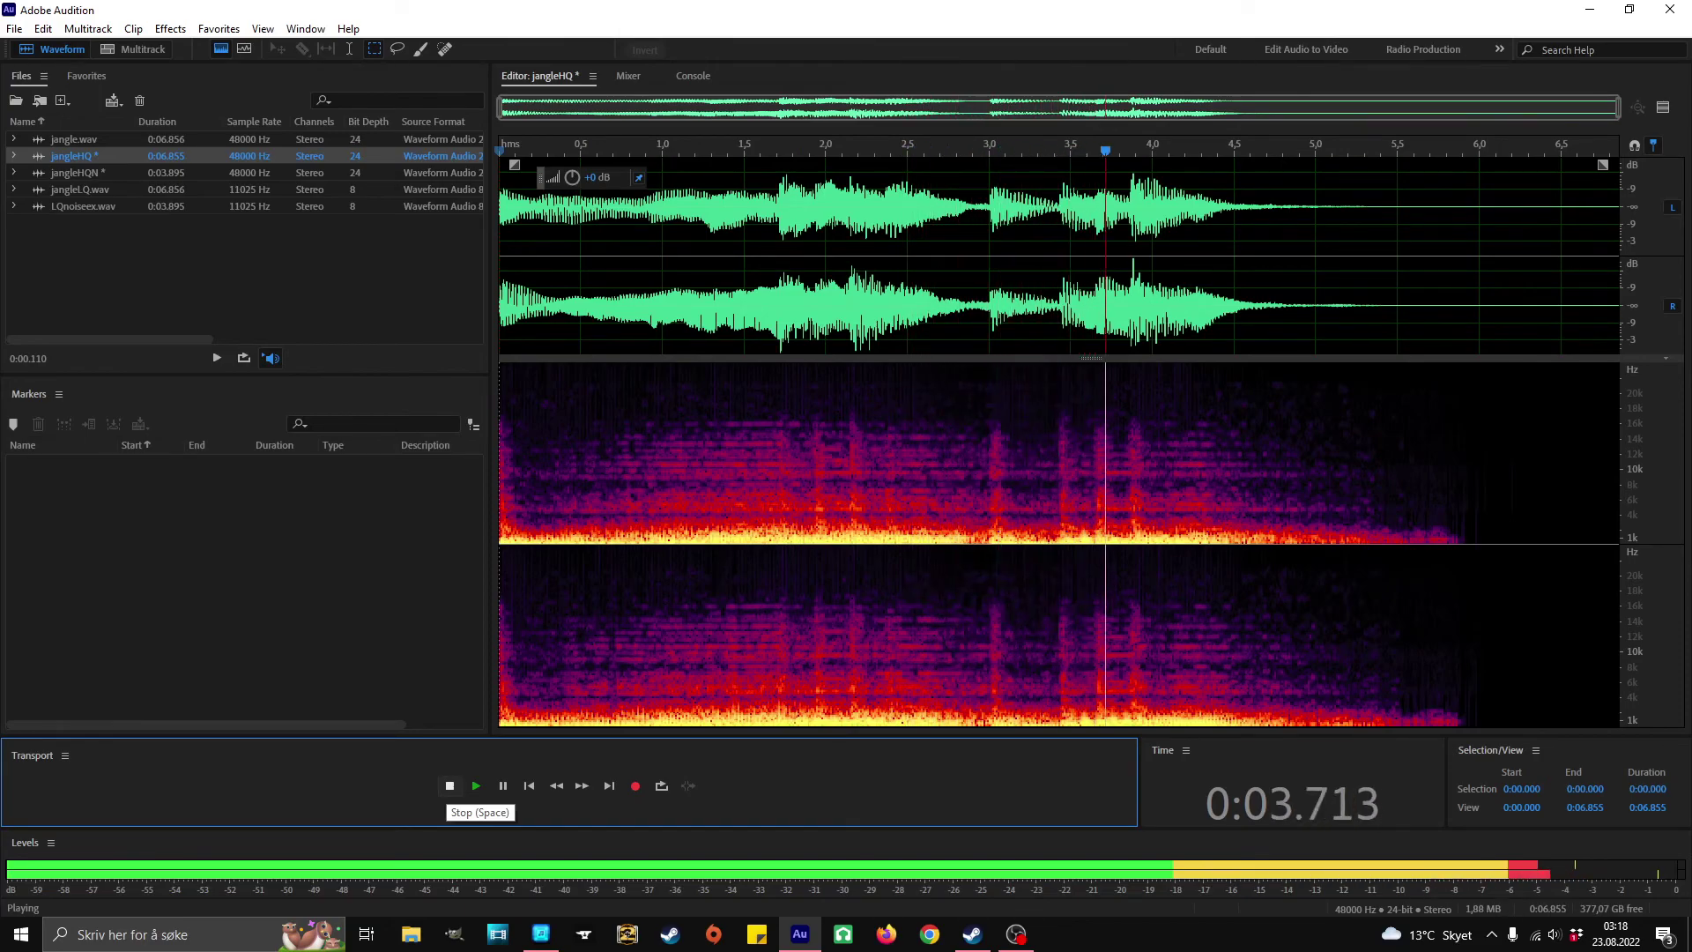
{"action": "left_click", "coordinate": [450, 786]}
Play the original jangle.wav with its whole length in view, and return to the jangleHQ recording.
{"action": "double_click", "coordinate": [74, 140]}
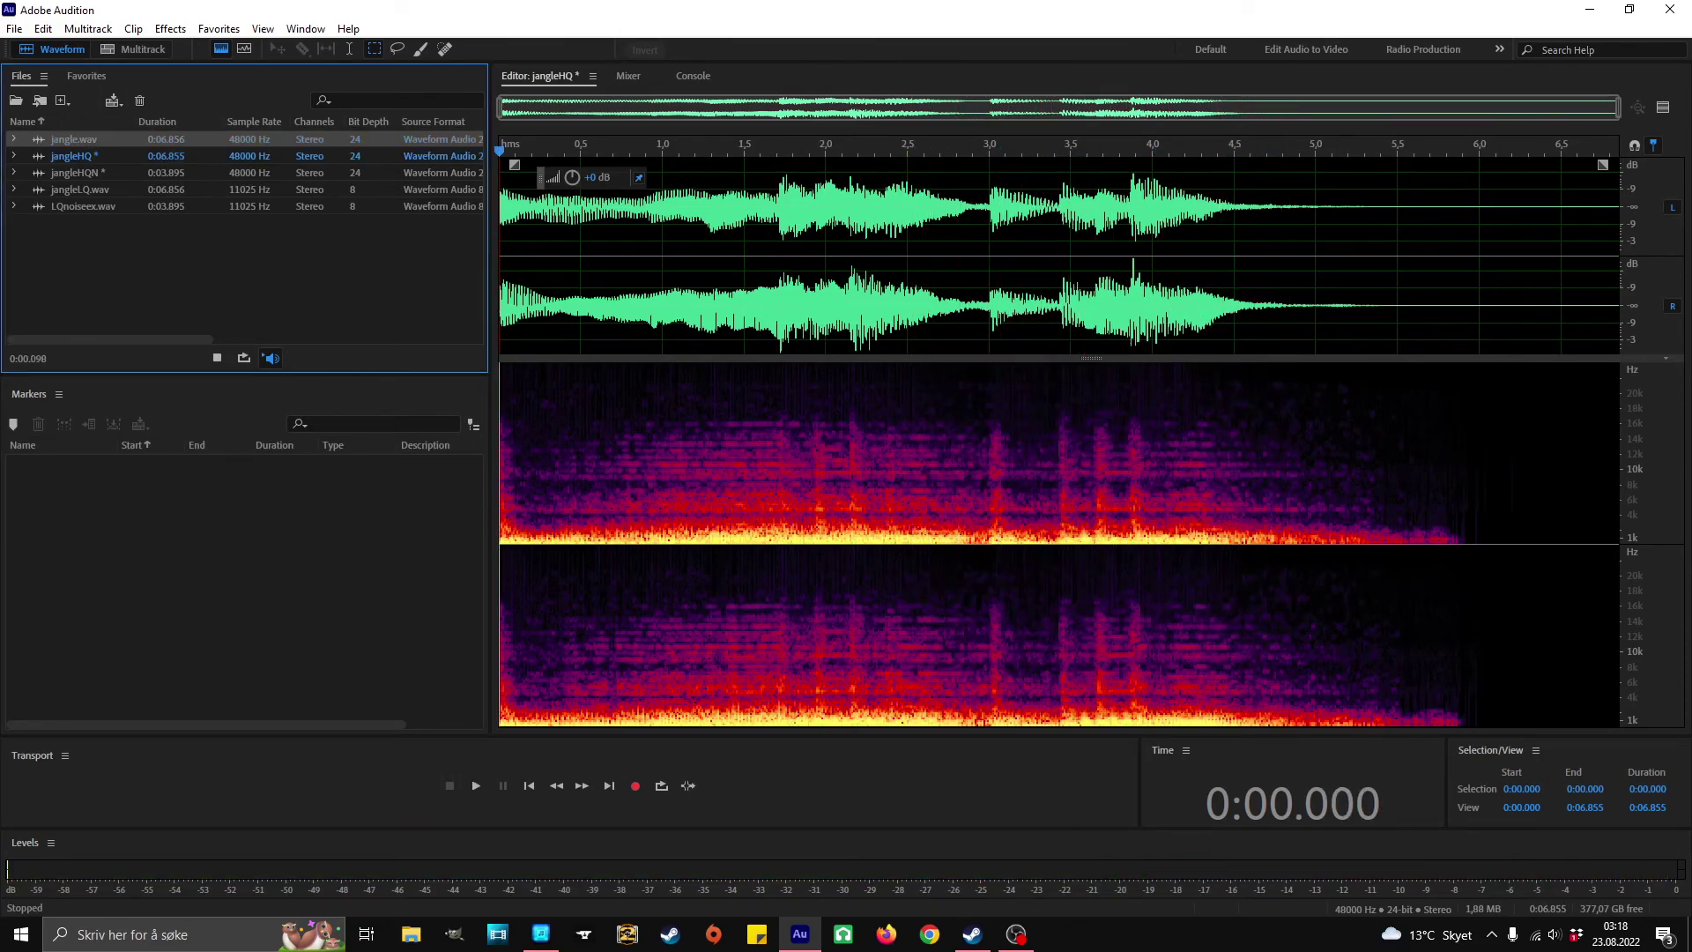
{"action": "key", "text": "ctrl+a"}
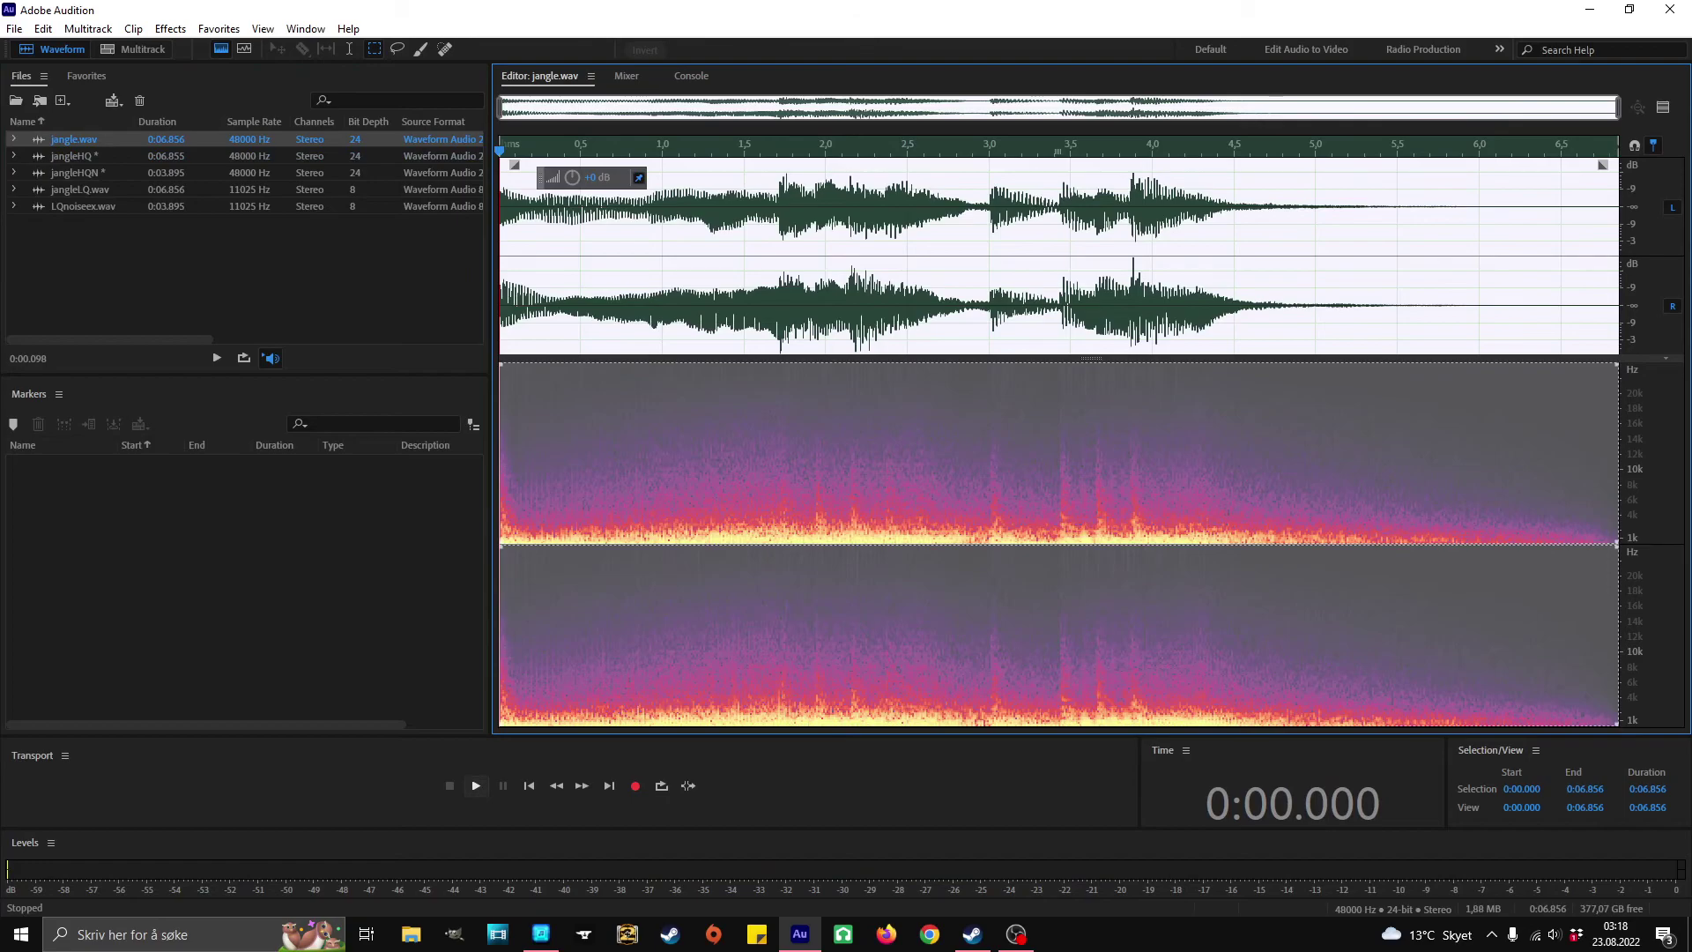
{"action": "left_click", "coordinate": [475, 785]}
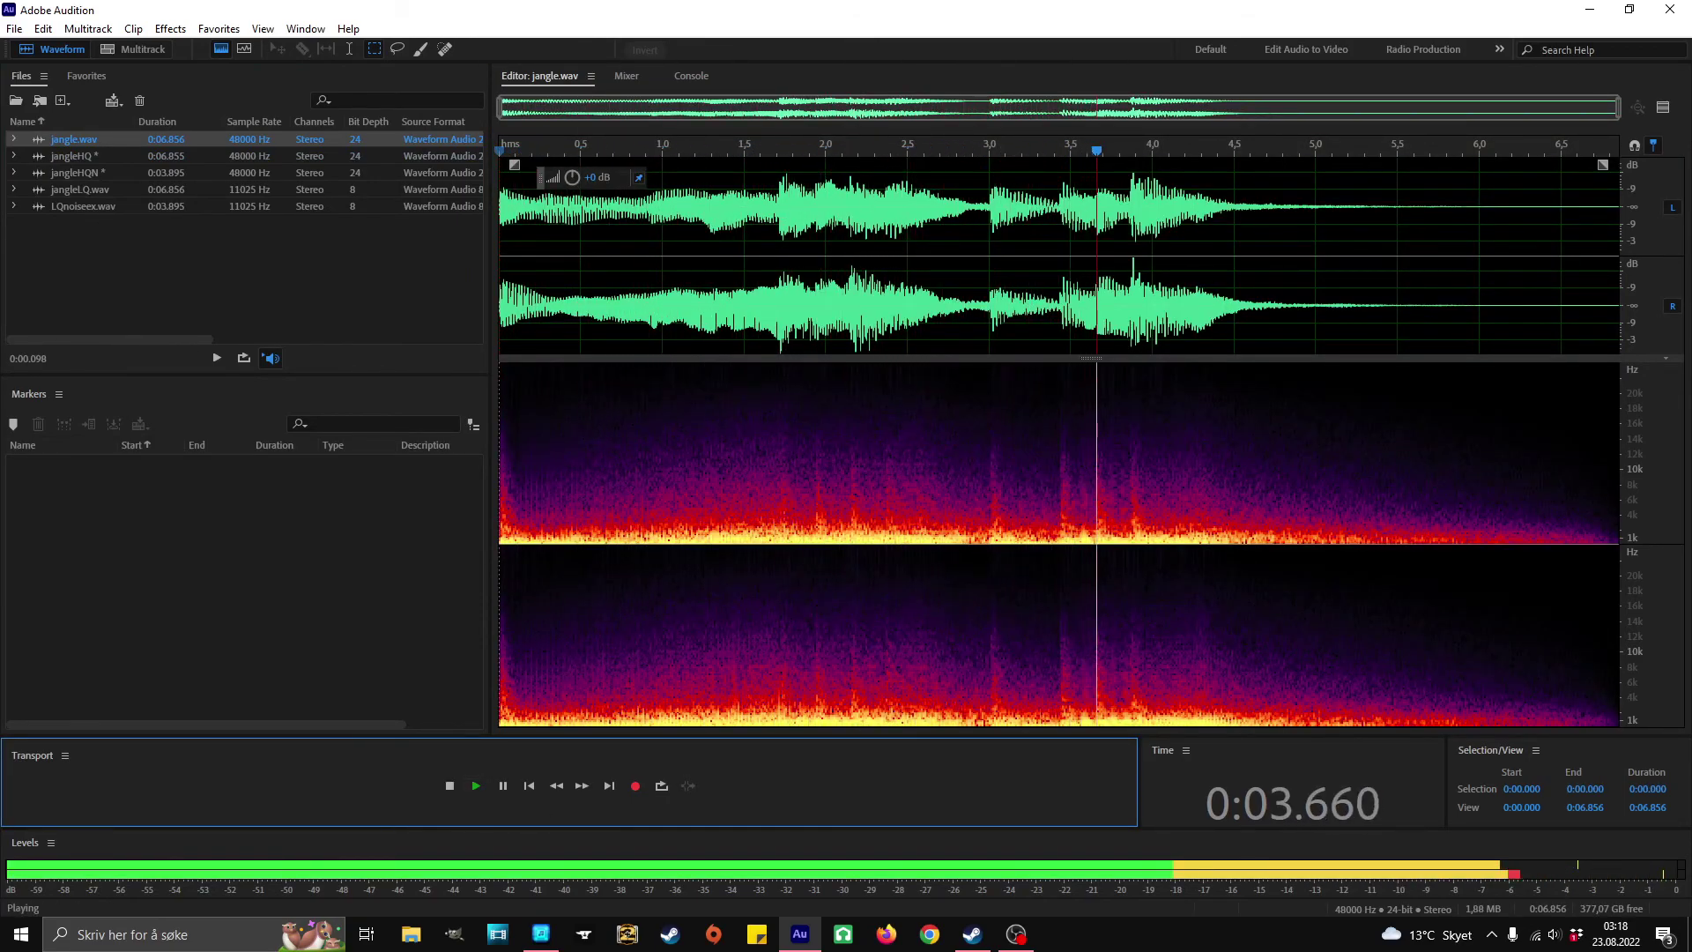
{"action": "left_click", "coordinate": [449, 785]}
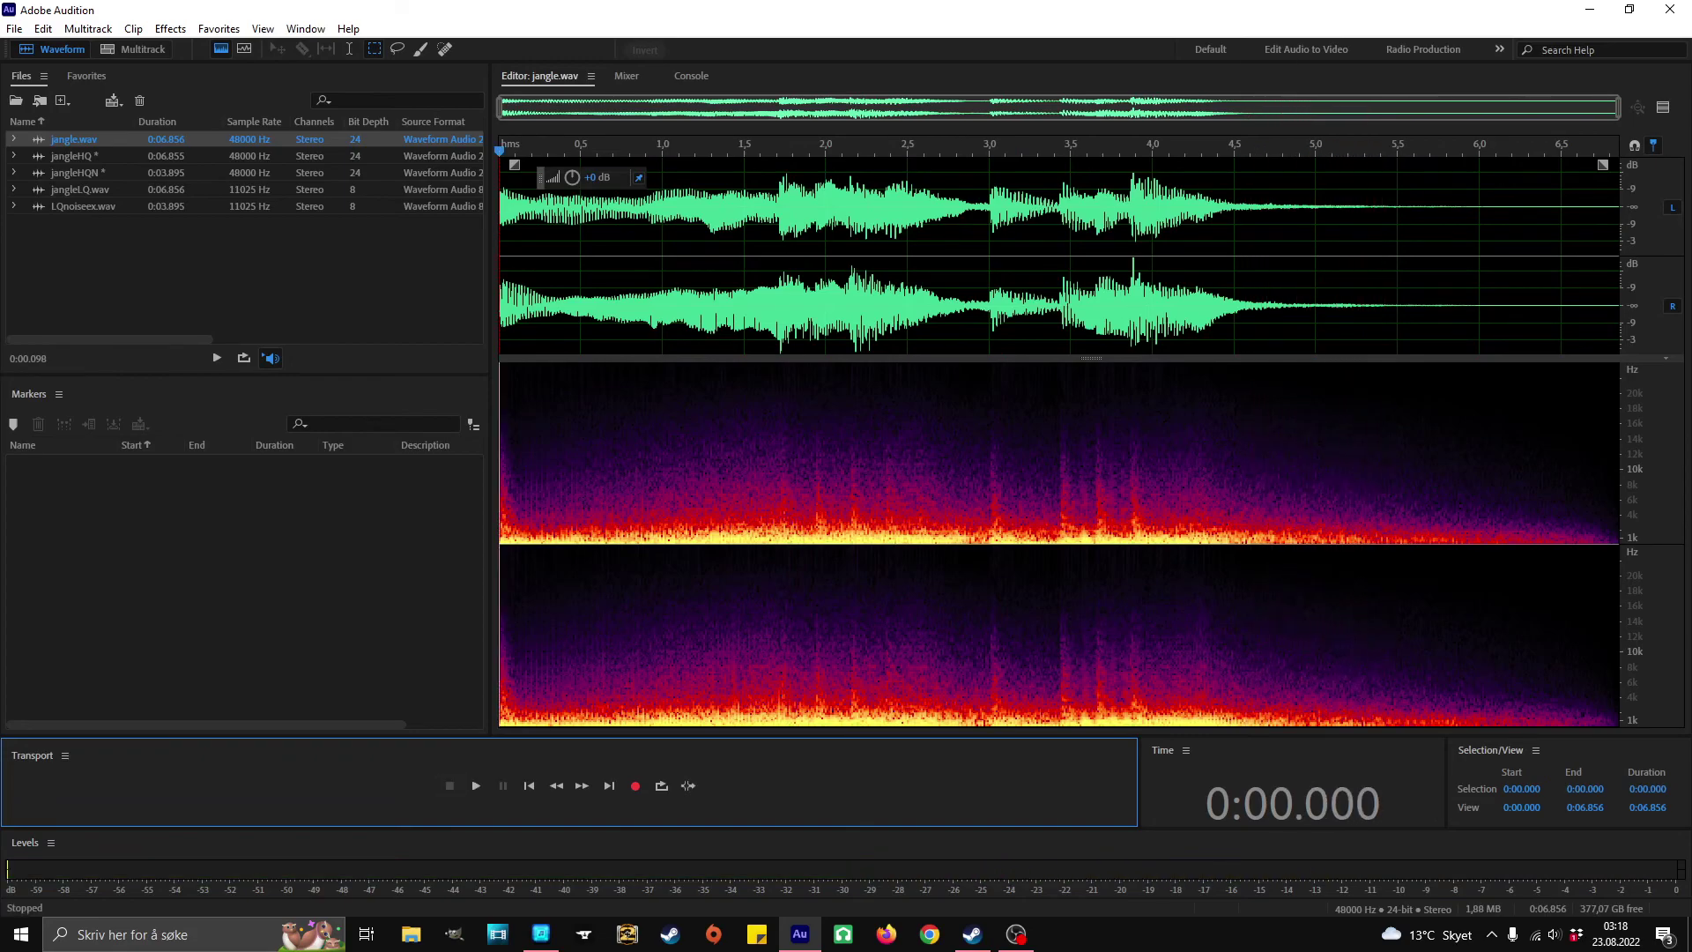
{"action": "double_click", "coordinate": [74, 156]}
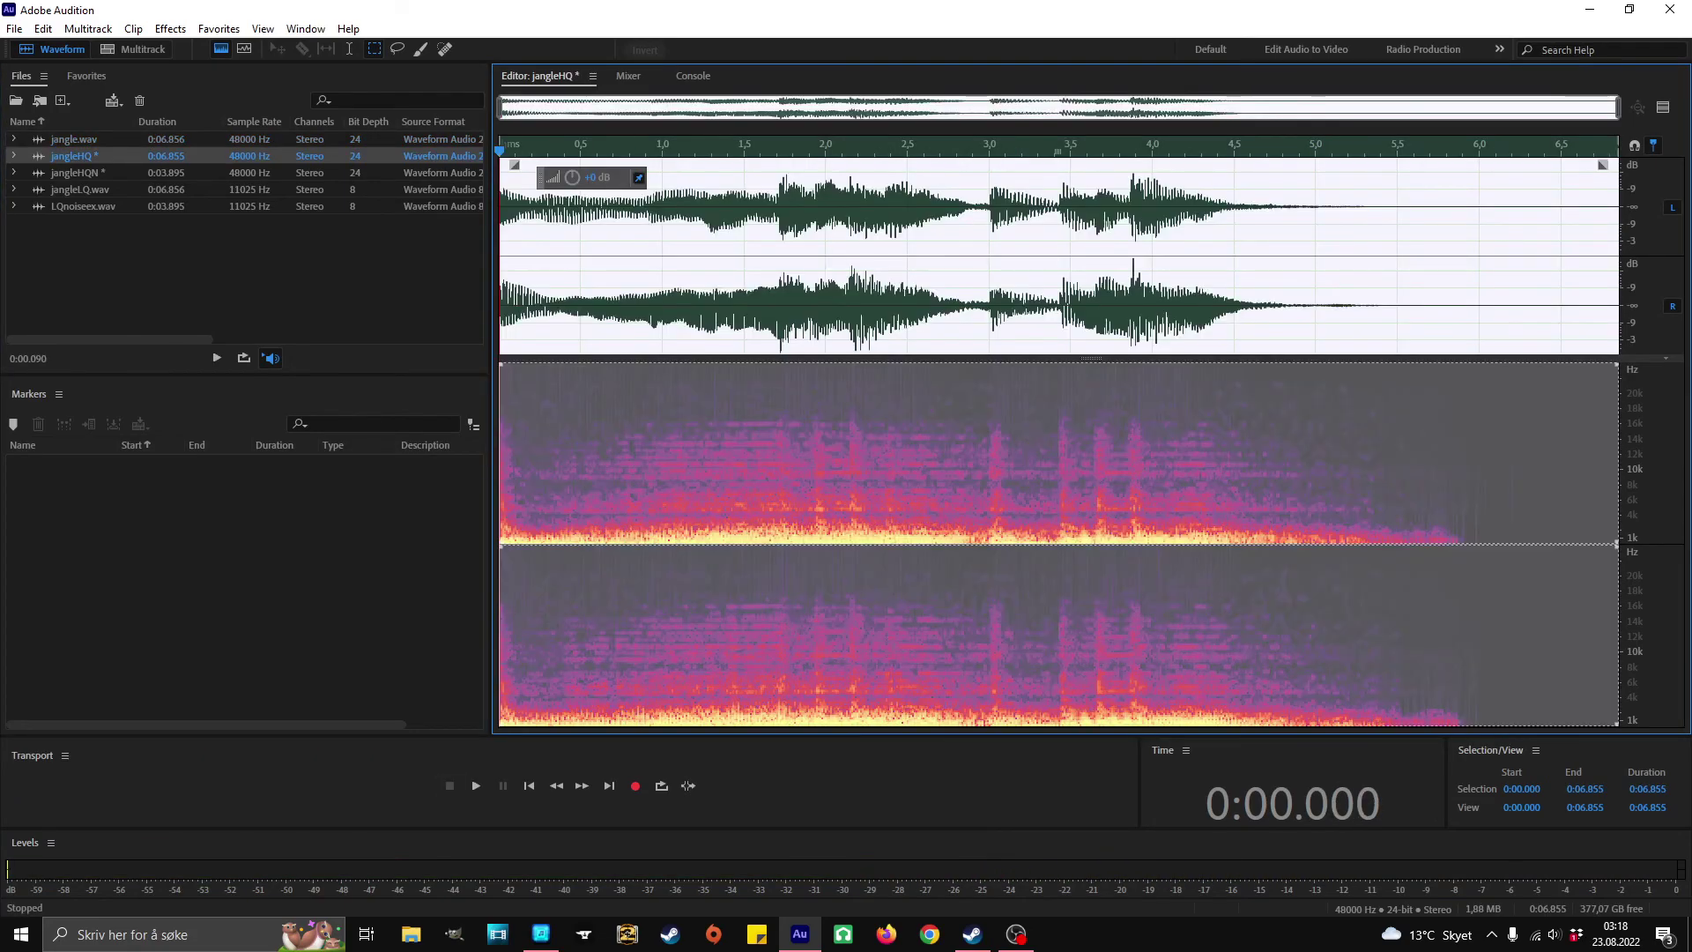
{"action": "left_click", "coordinate": [670, 264]}
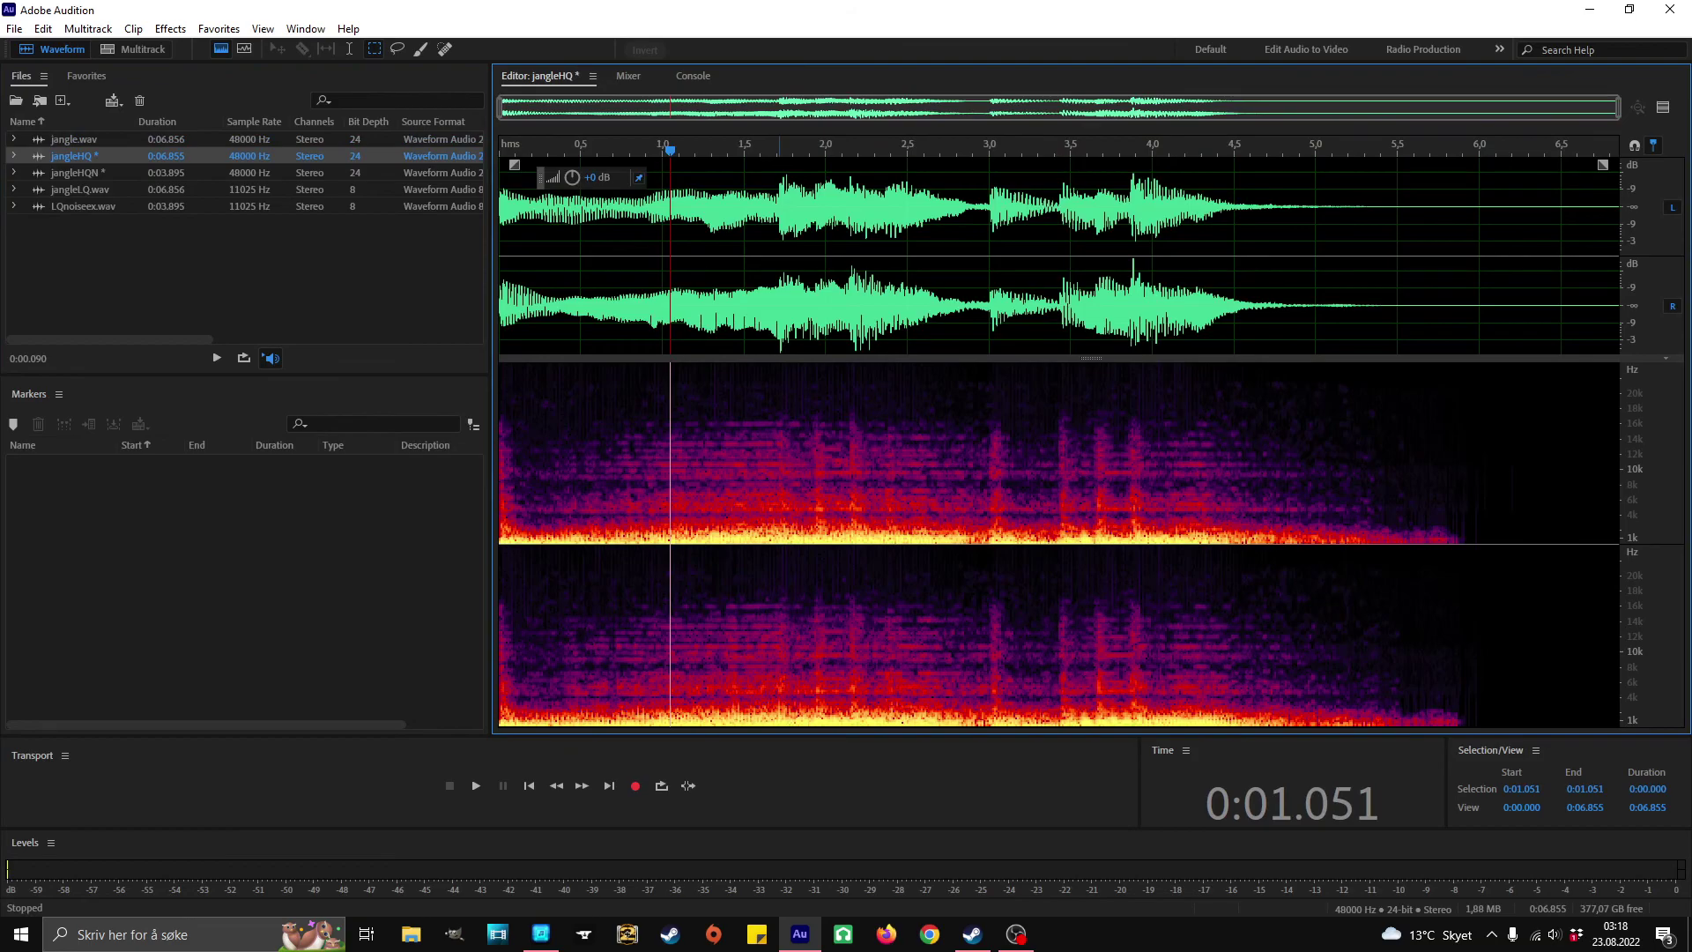